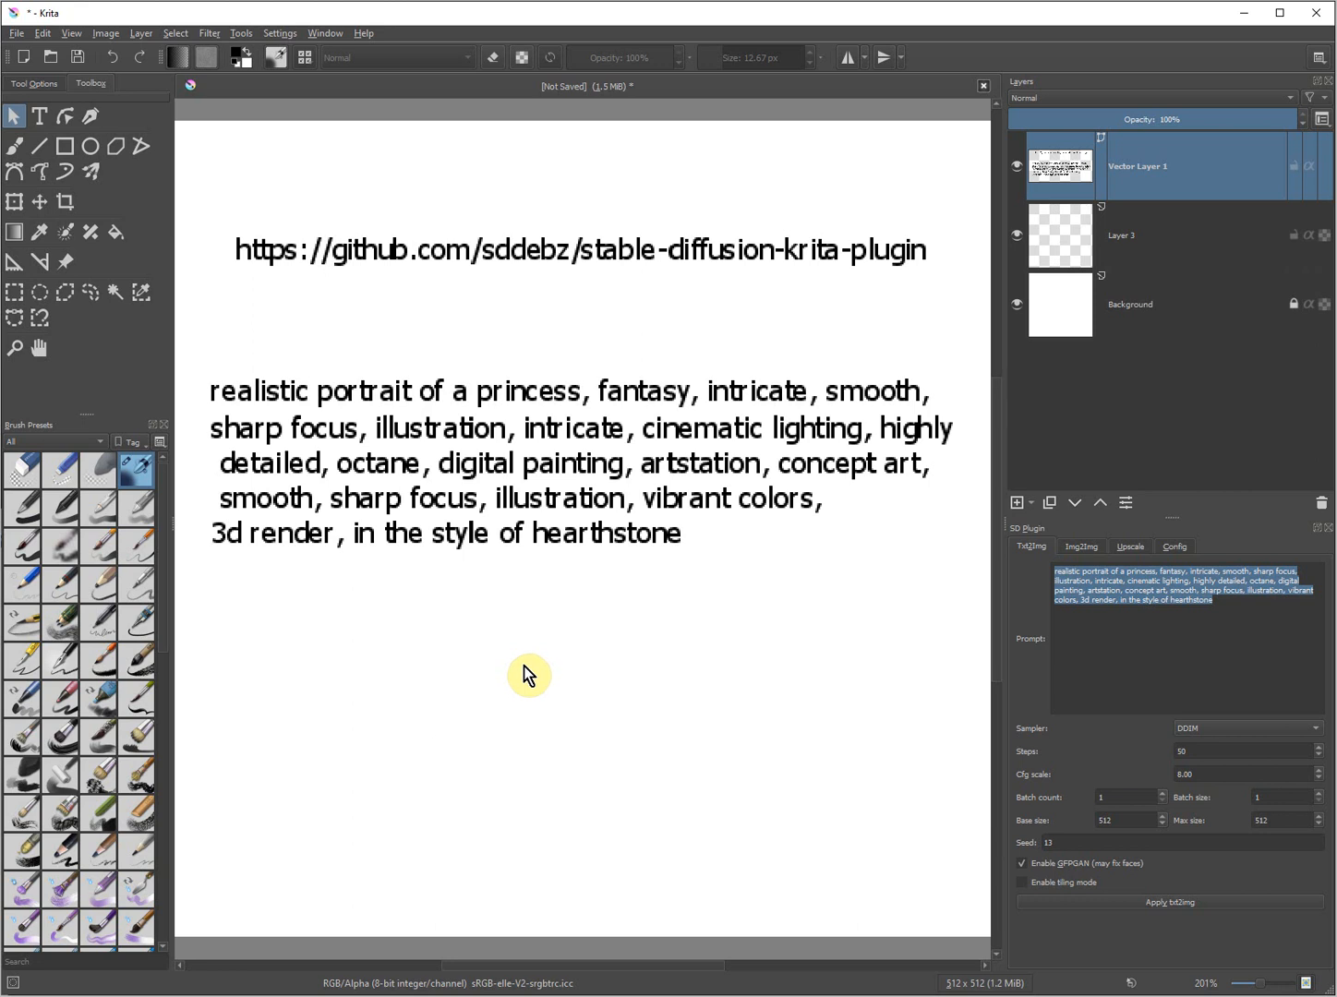
Frame the GitHub link and the prompt text with two black rectangles on the vector layer
click(65, 146)
drag(199, 196, 937, 324)
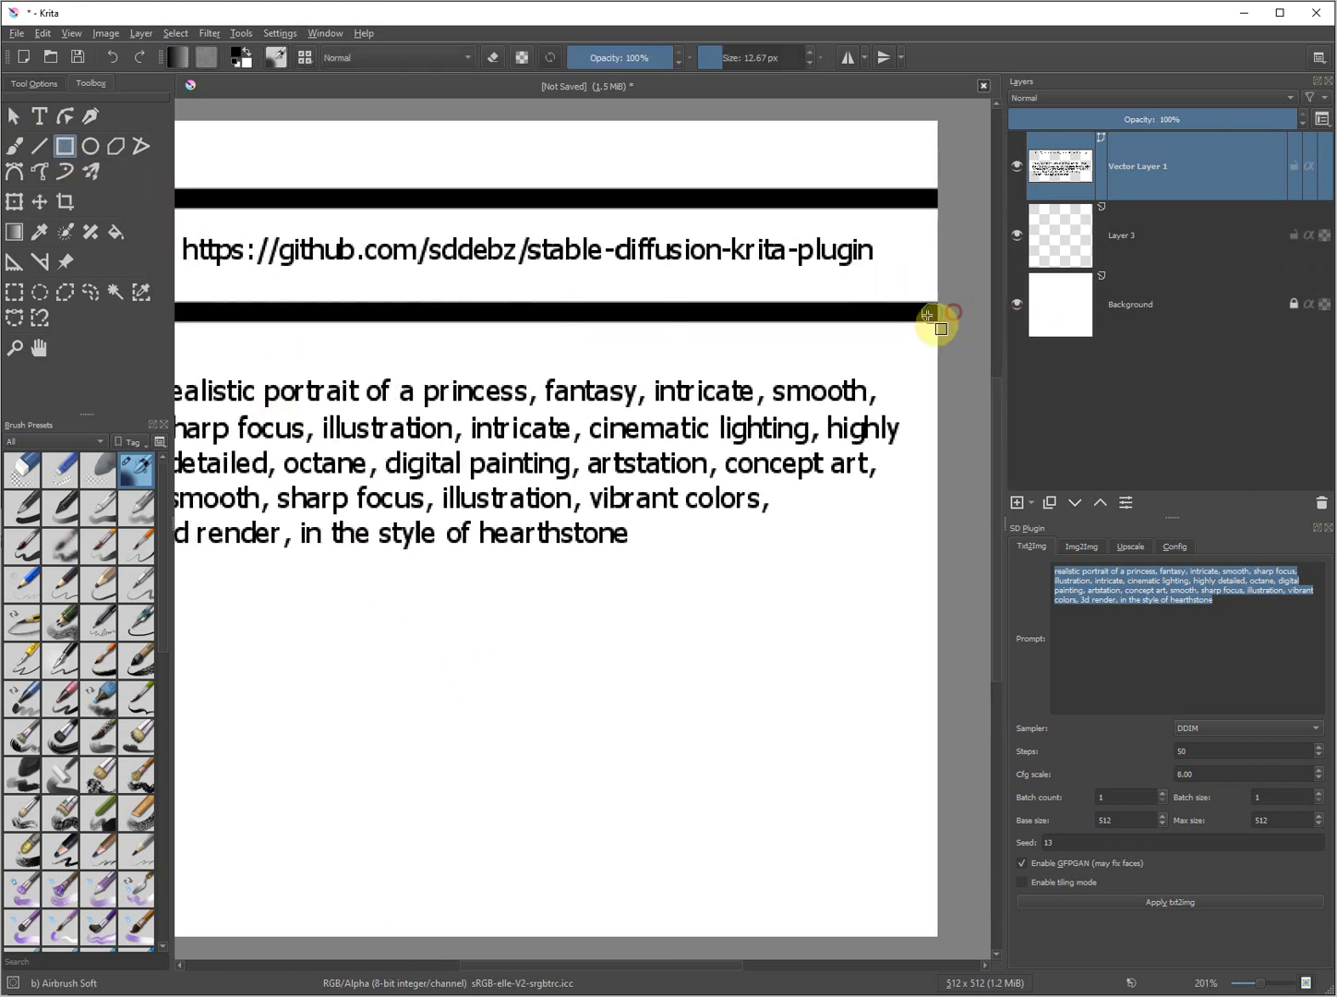
drag(608, 761, 642, 763)
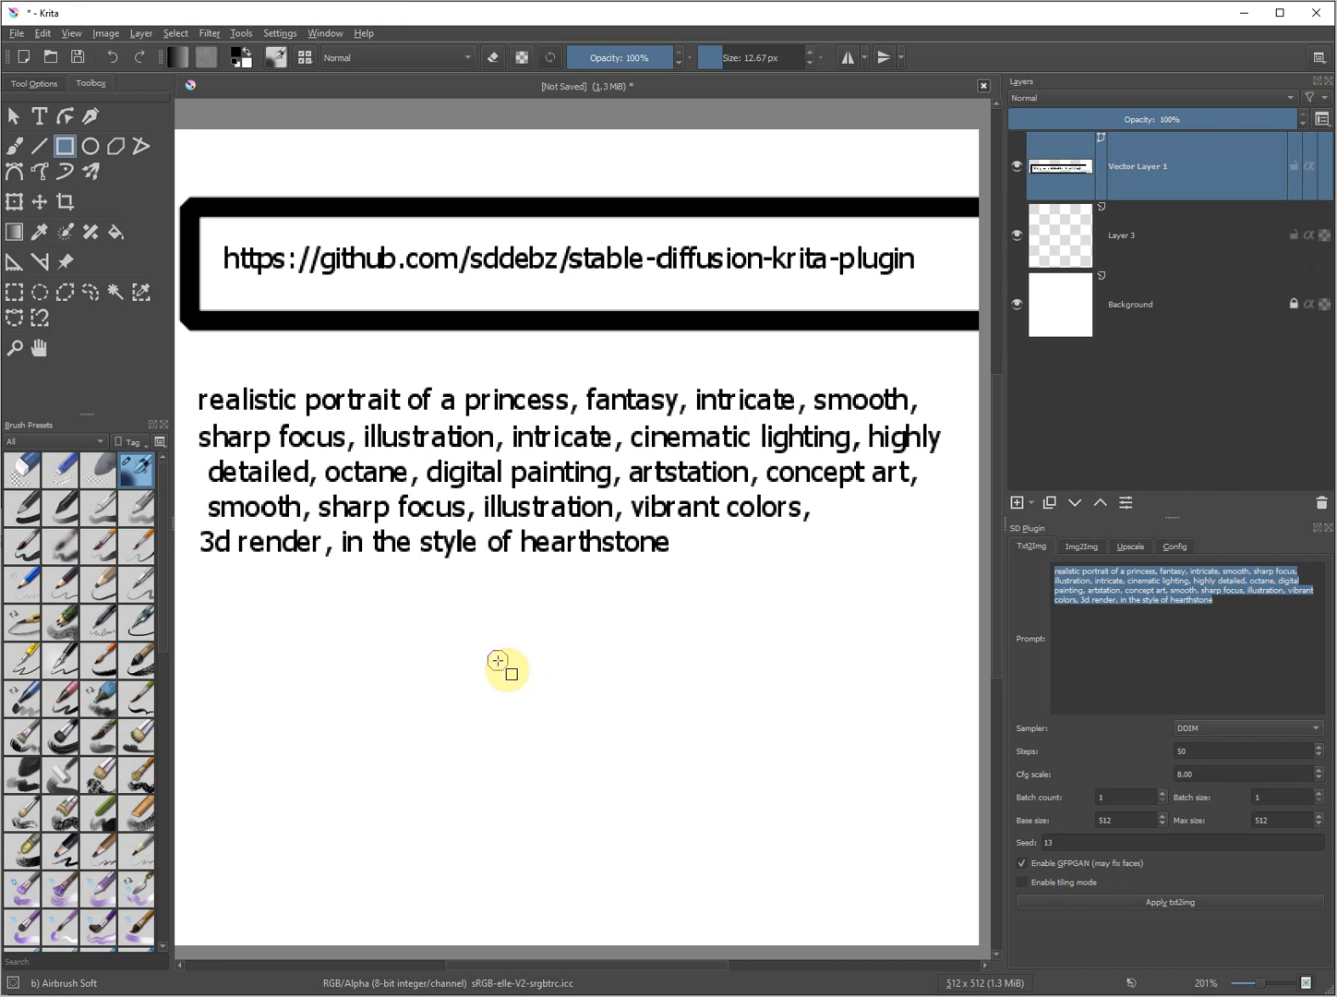
mouse_move(502, 666)
mouse_down()
mouse_move(520, 661)
mouse_move(507, 650)
mouse_up()
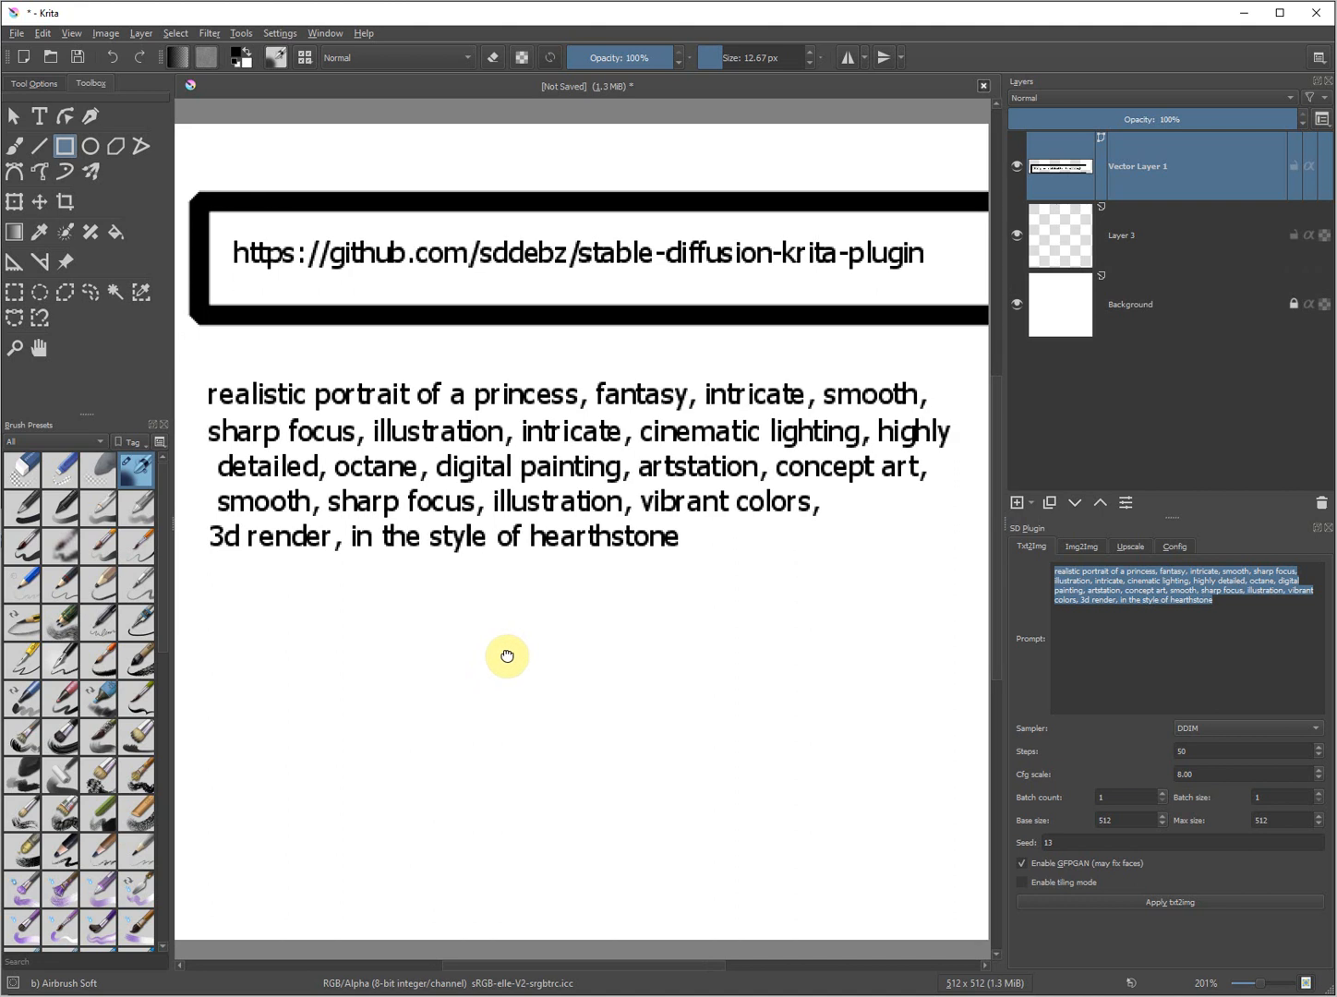
drag(172, 343, 977, 558)
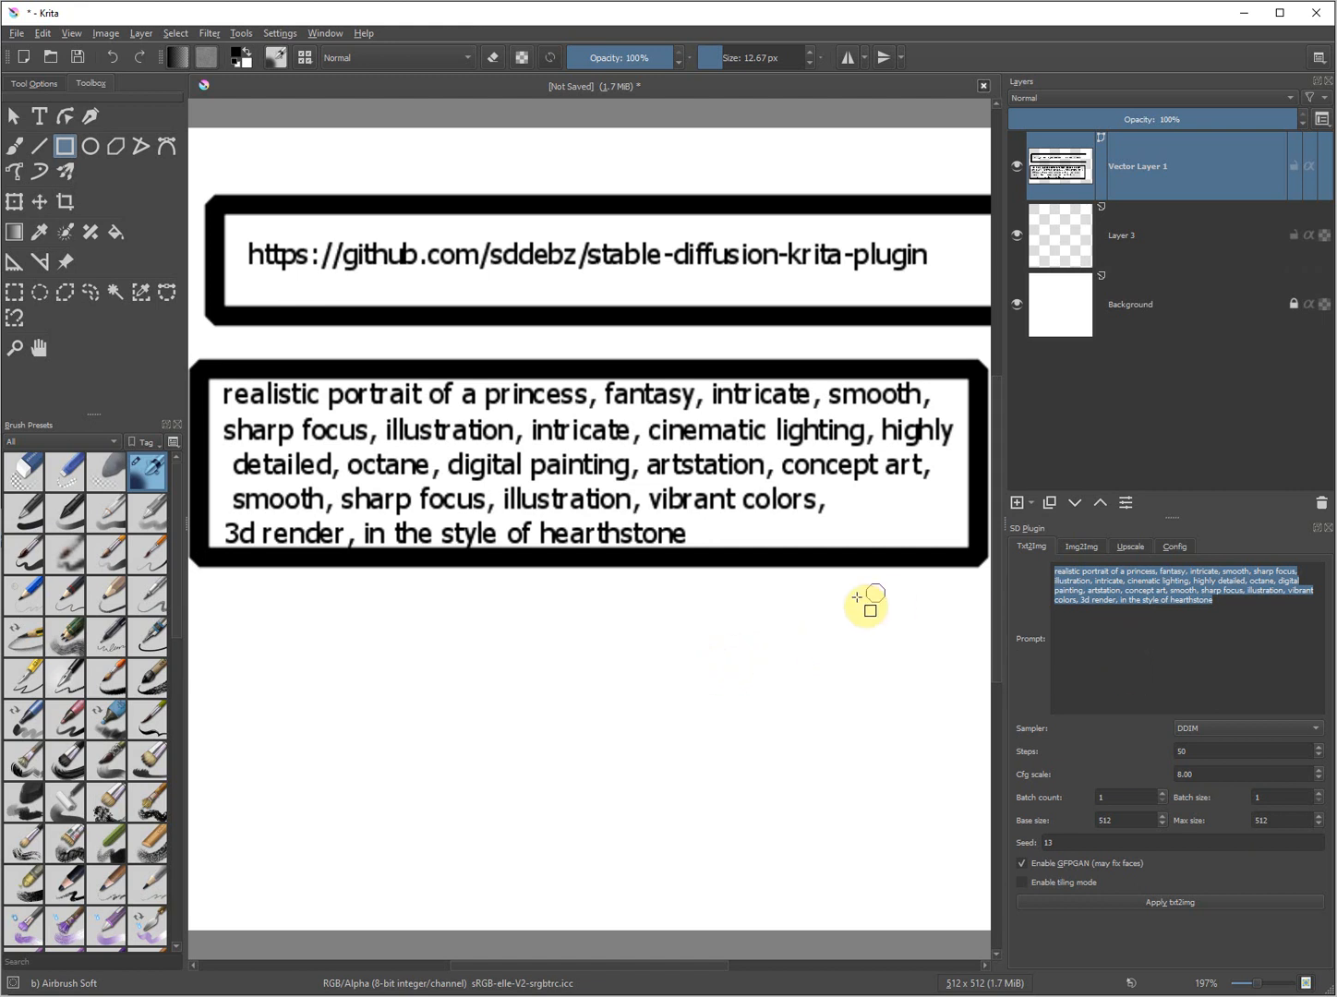
Delete Vector Layer 1 and Layer 3, keeping only the Background layer
click(1173, 234)
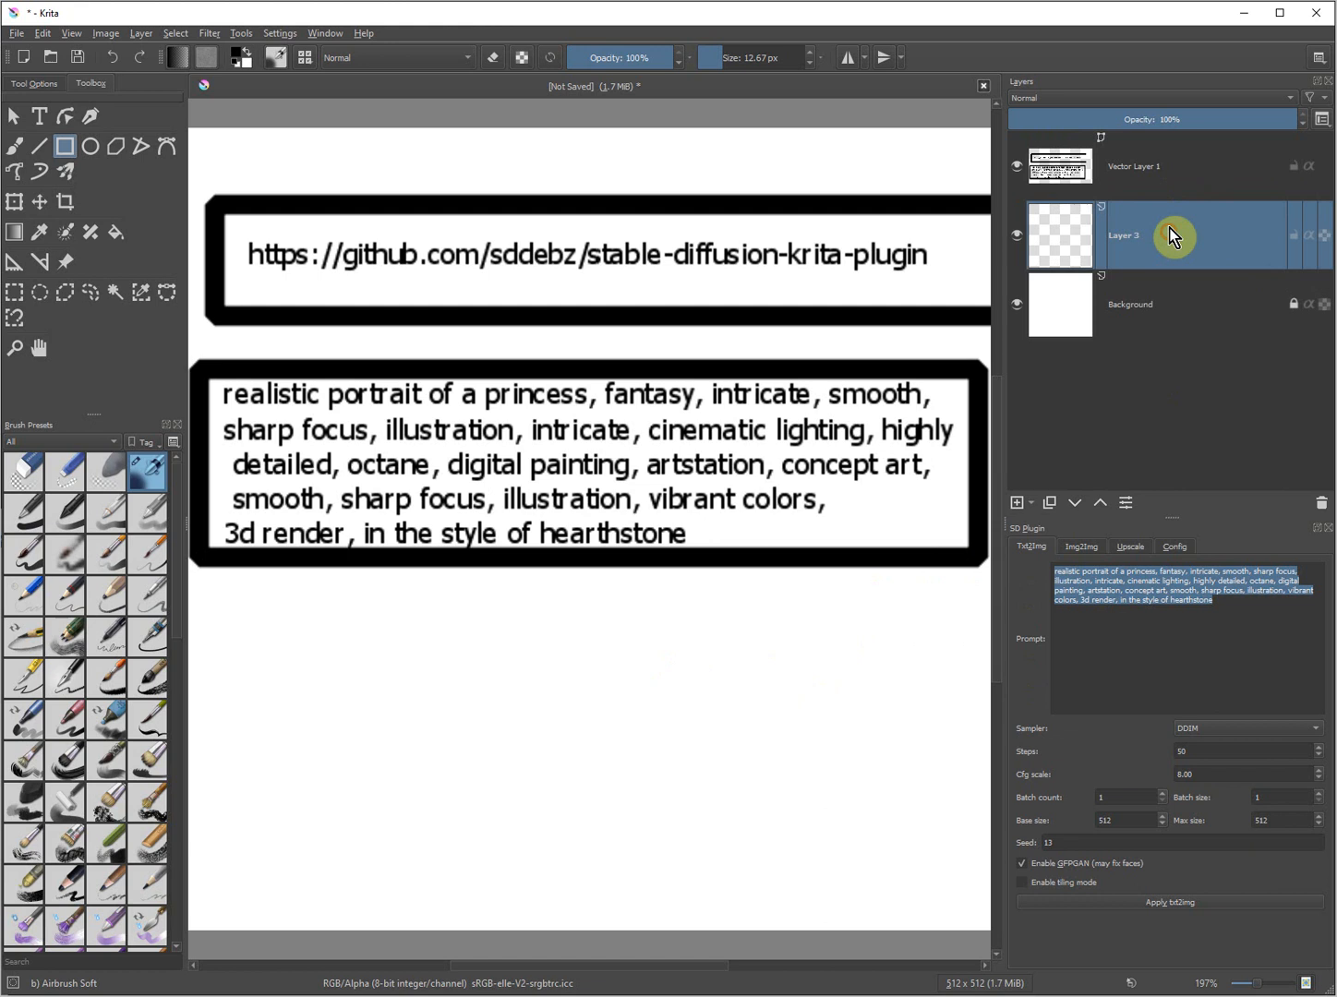
shift+click(1170, 179)
key(shift+Delete)
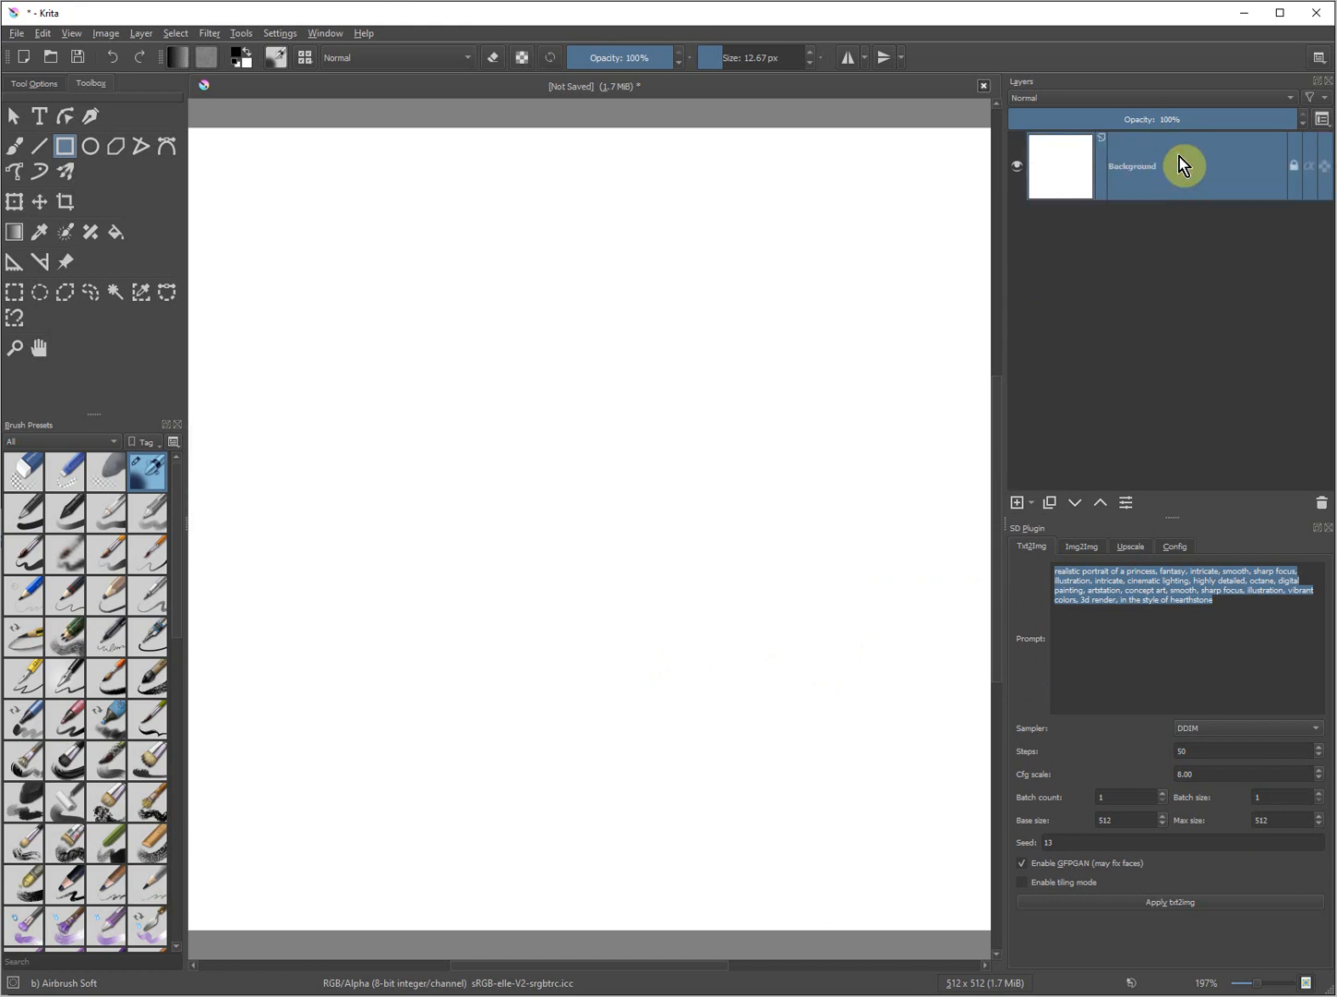
Add a new paint layer and generate an image from the existing princess portrait prompt with txt2img
click(1015, 504)
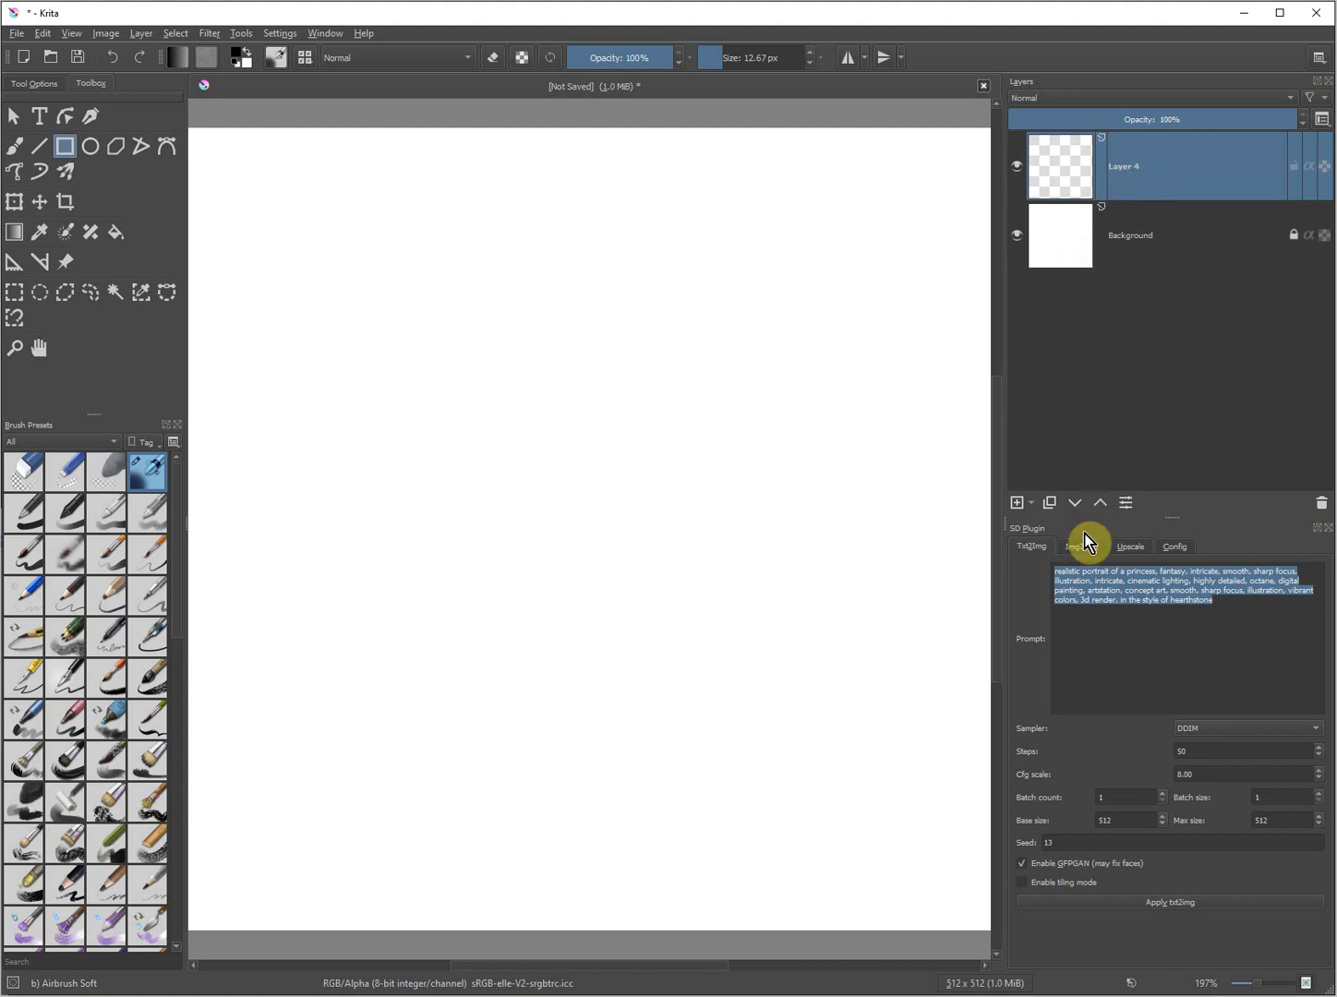
drag(1233, 609, 1015, 567)
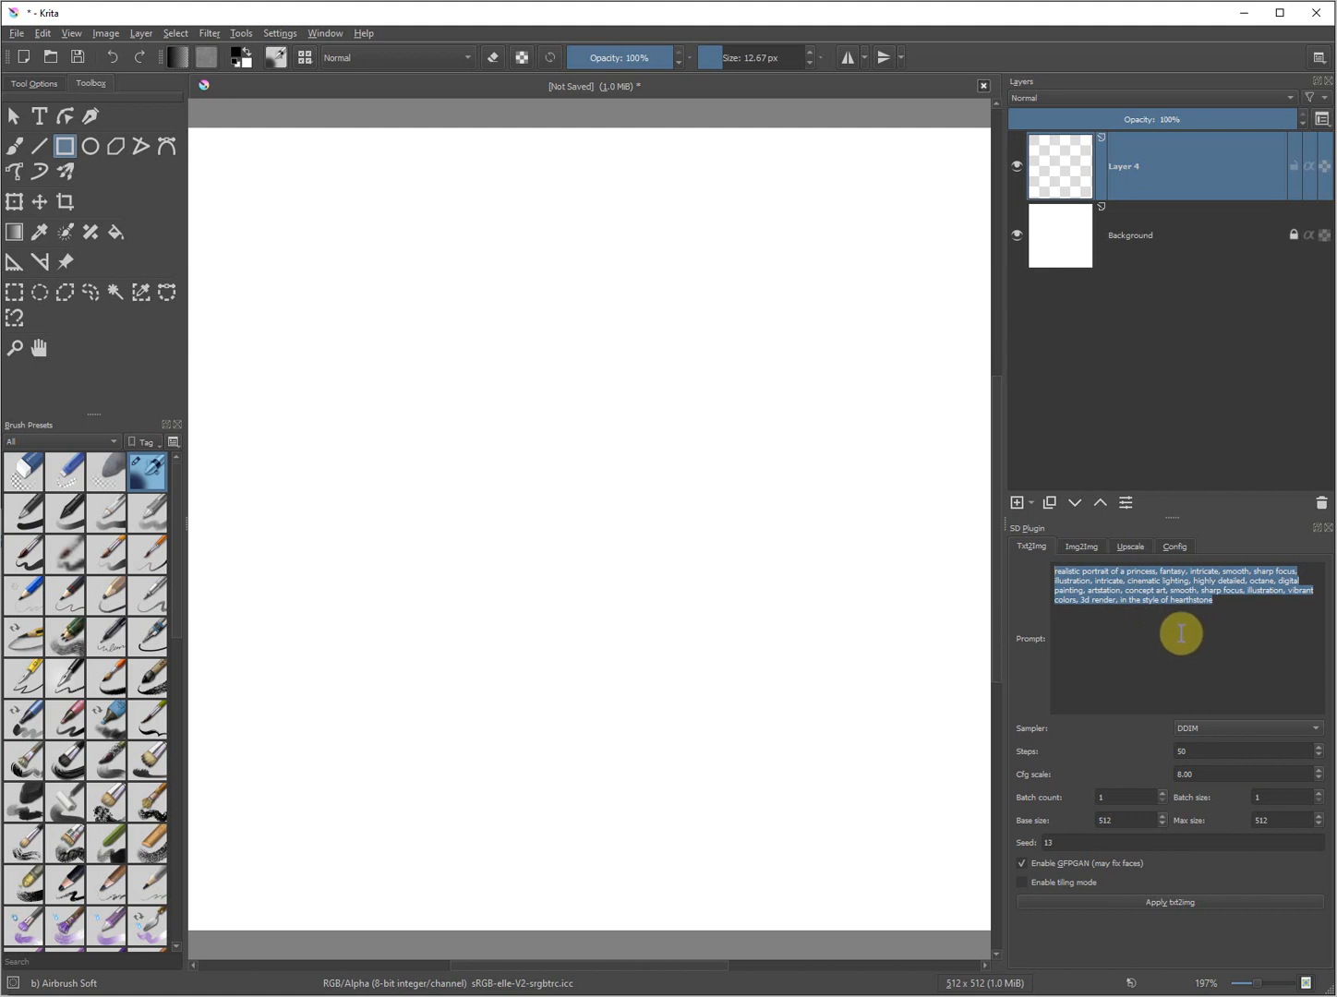
click(1121, 657)
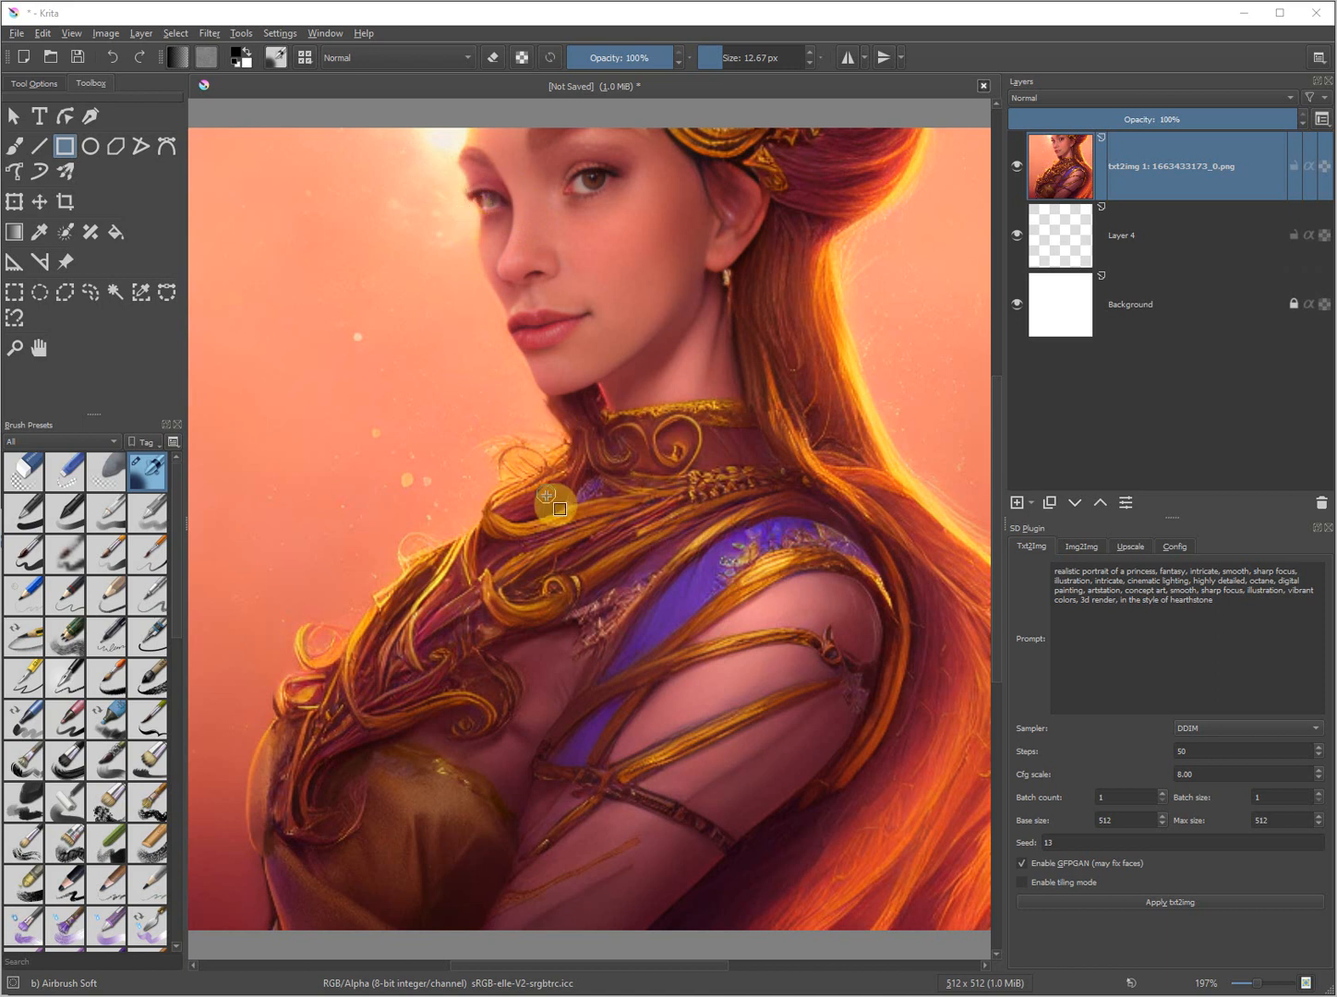
scroll(637, 448, down, 1)
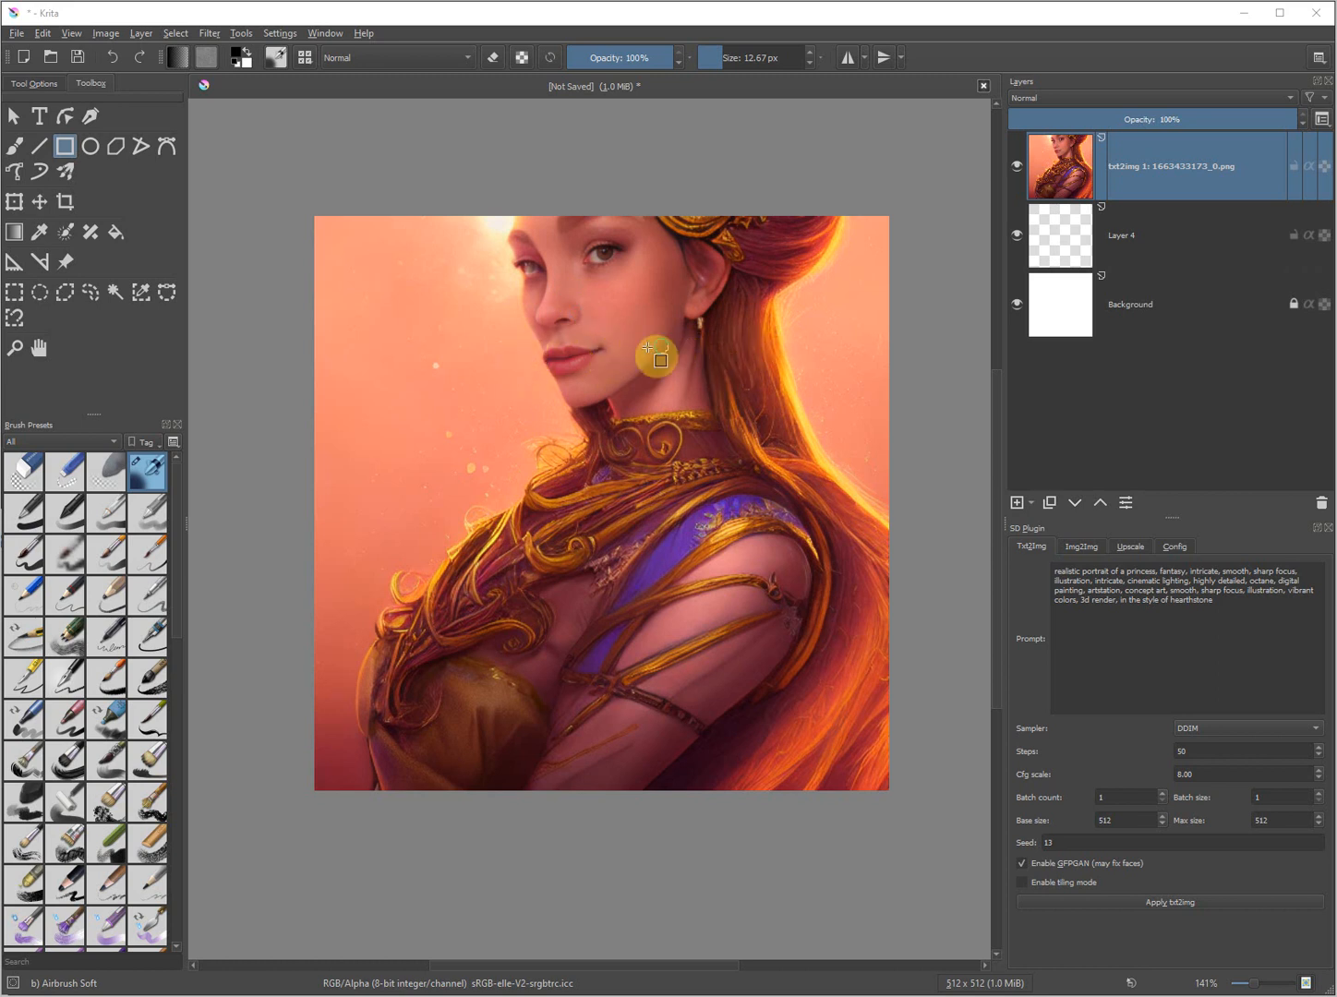
scroll(558, 346, up, 1)
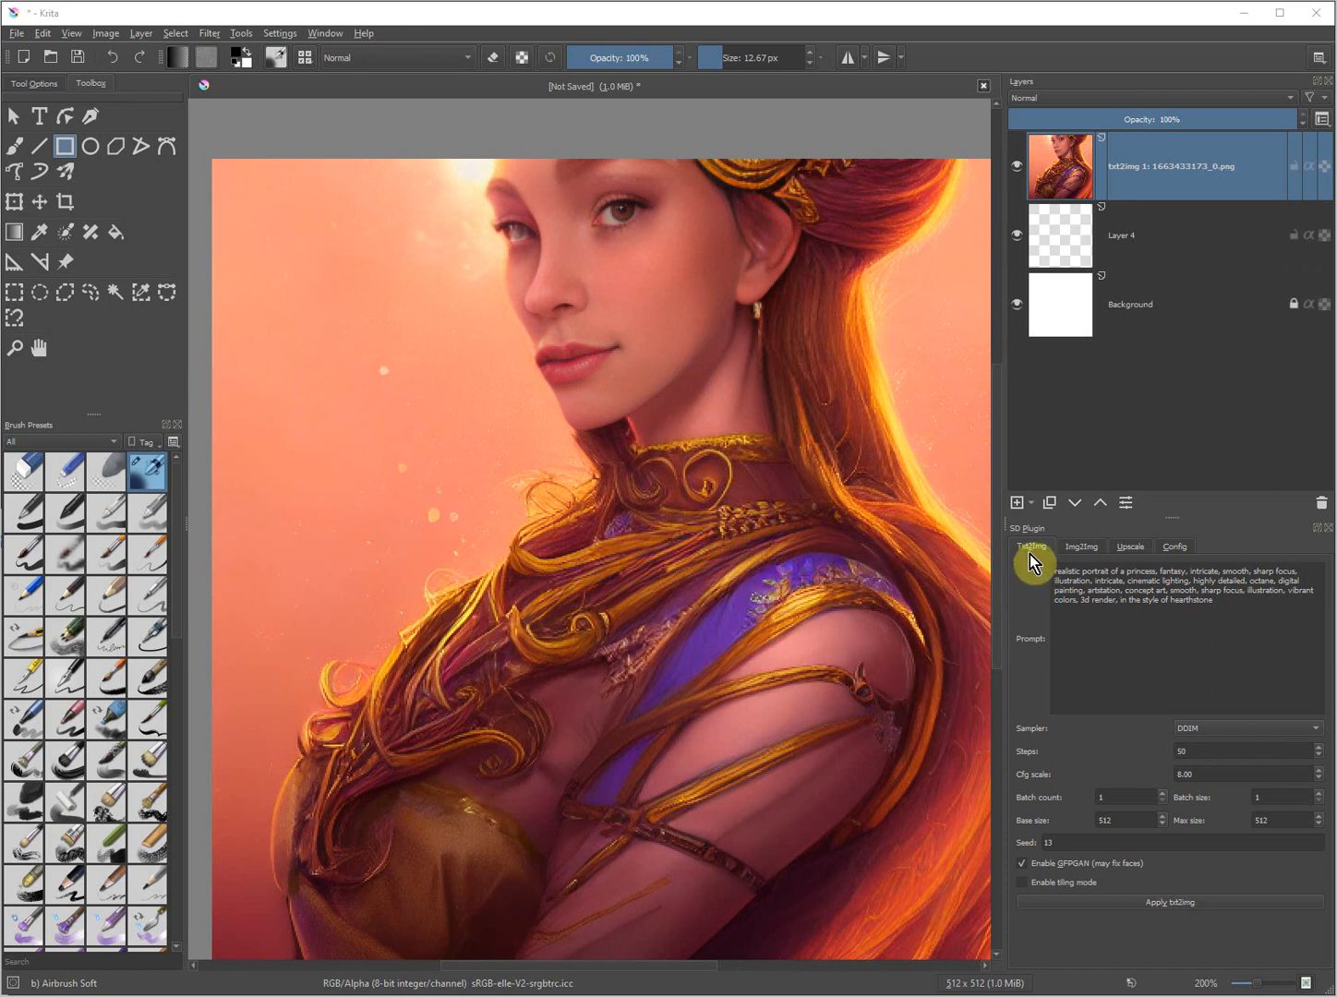
Open the img2img settings and set the batch count to 5
click(1077, 547)
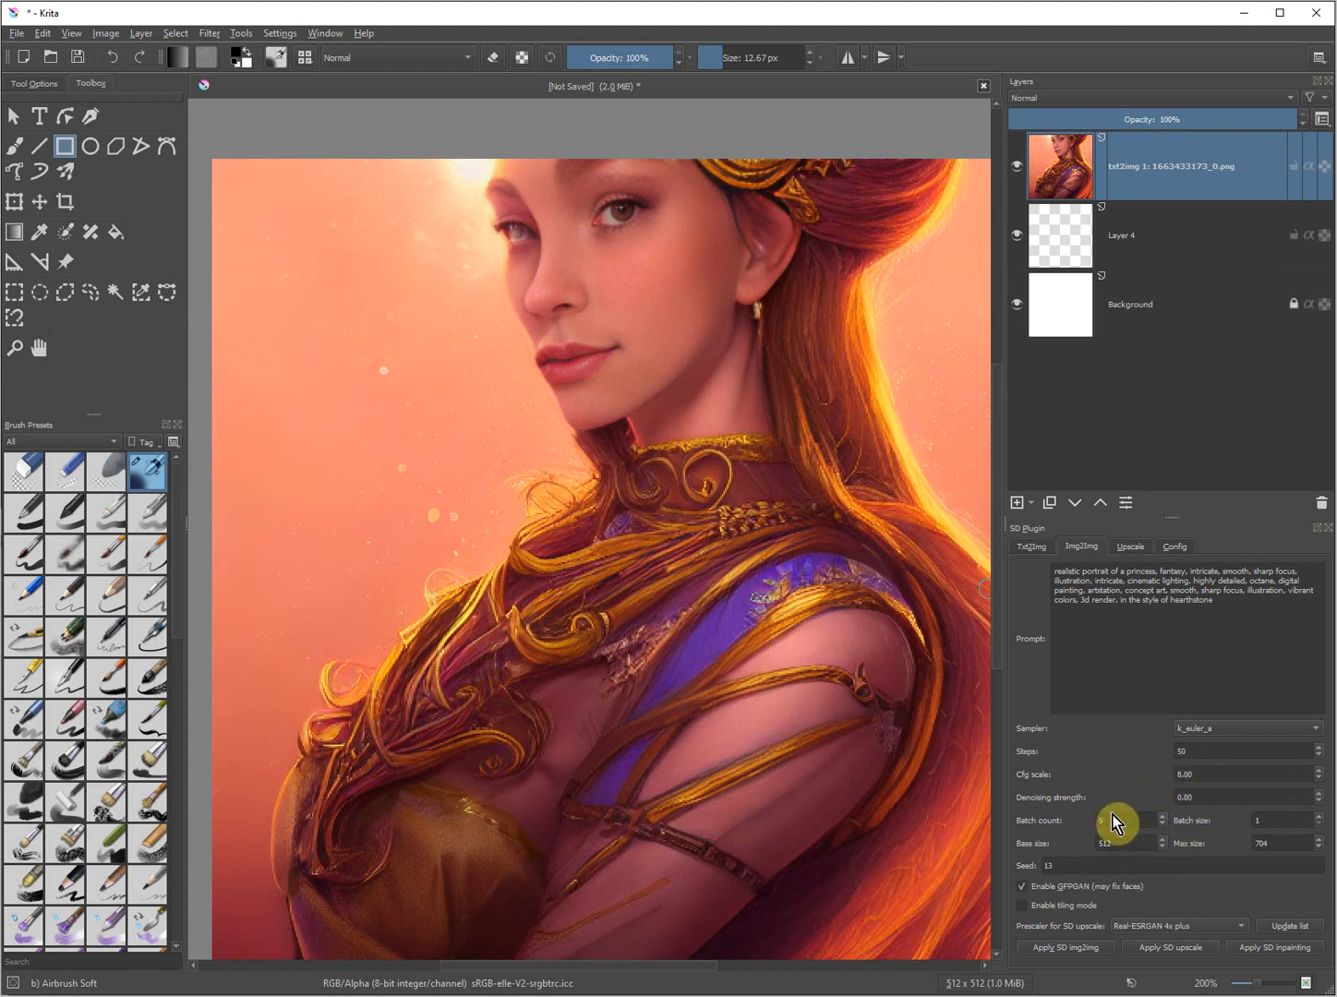
drag(1111, 821, 1066, 818)
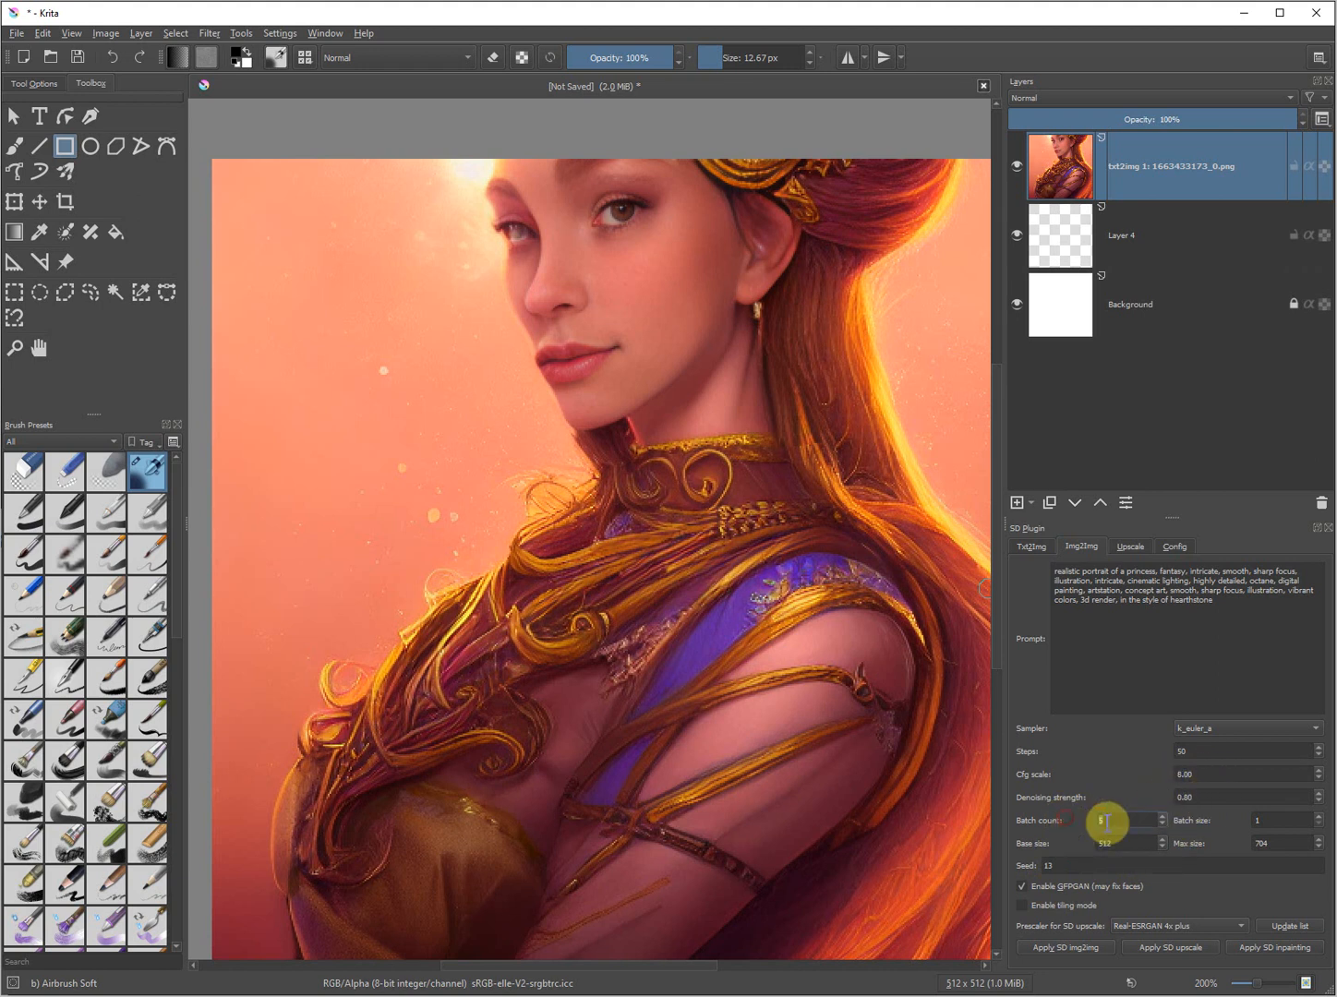
text(8)
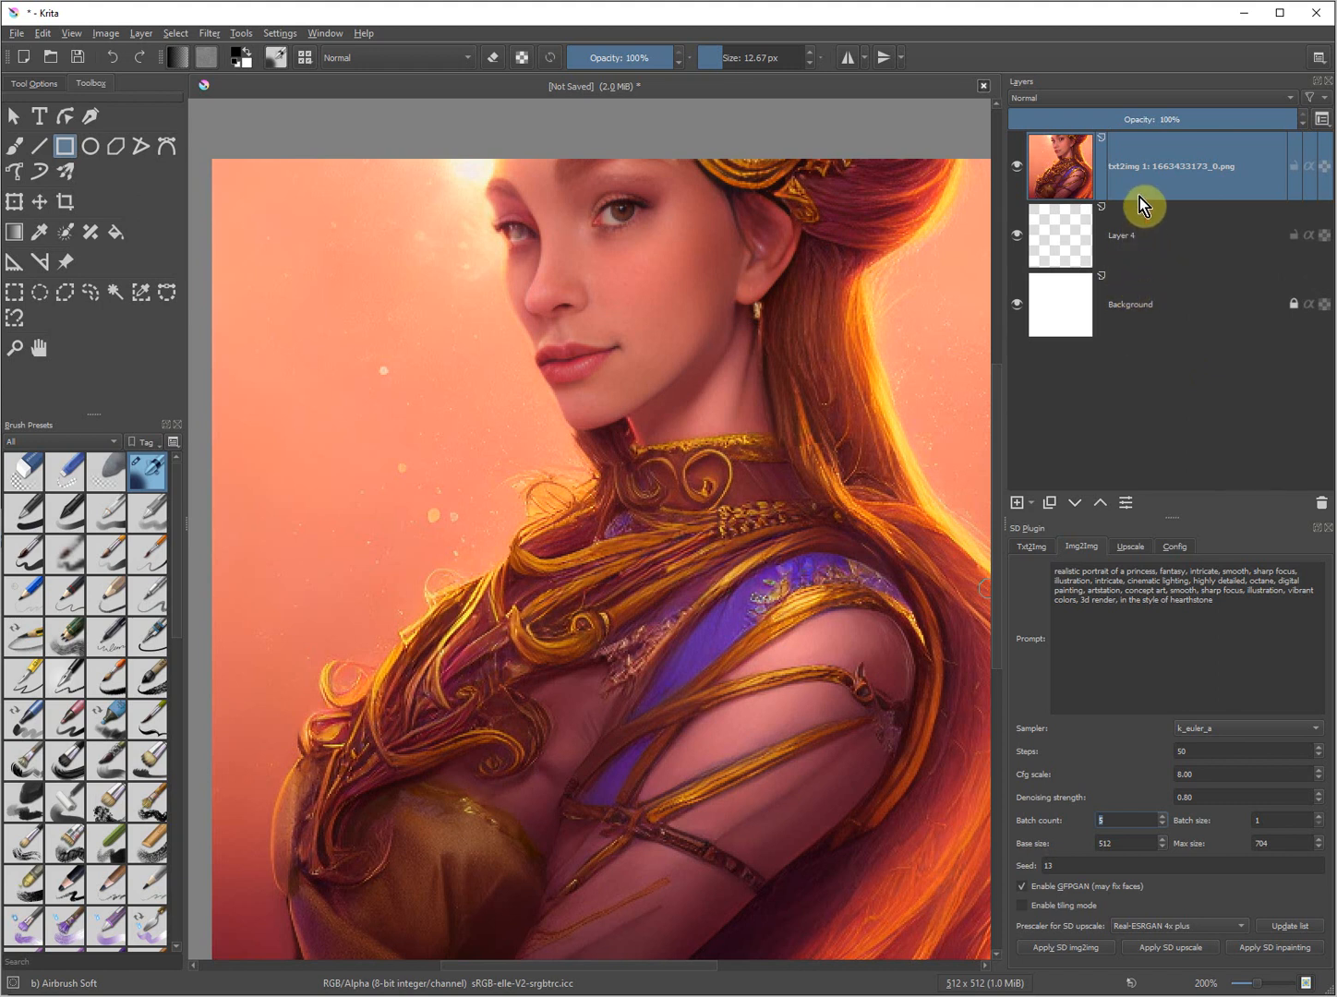
Add a paint layer above the generated portrait and set the freehand brush size to 29.30 px
click(1016, 503)
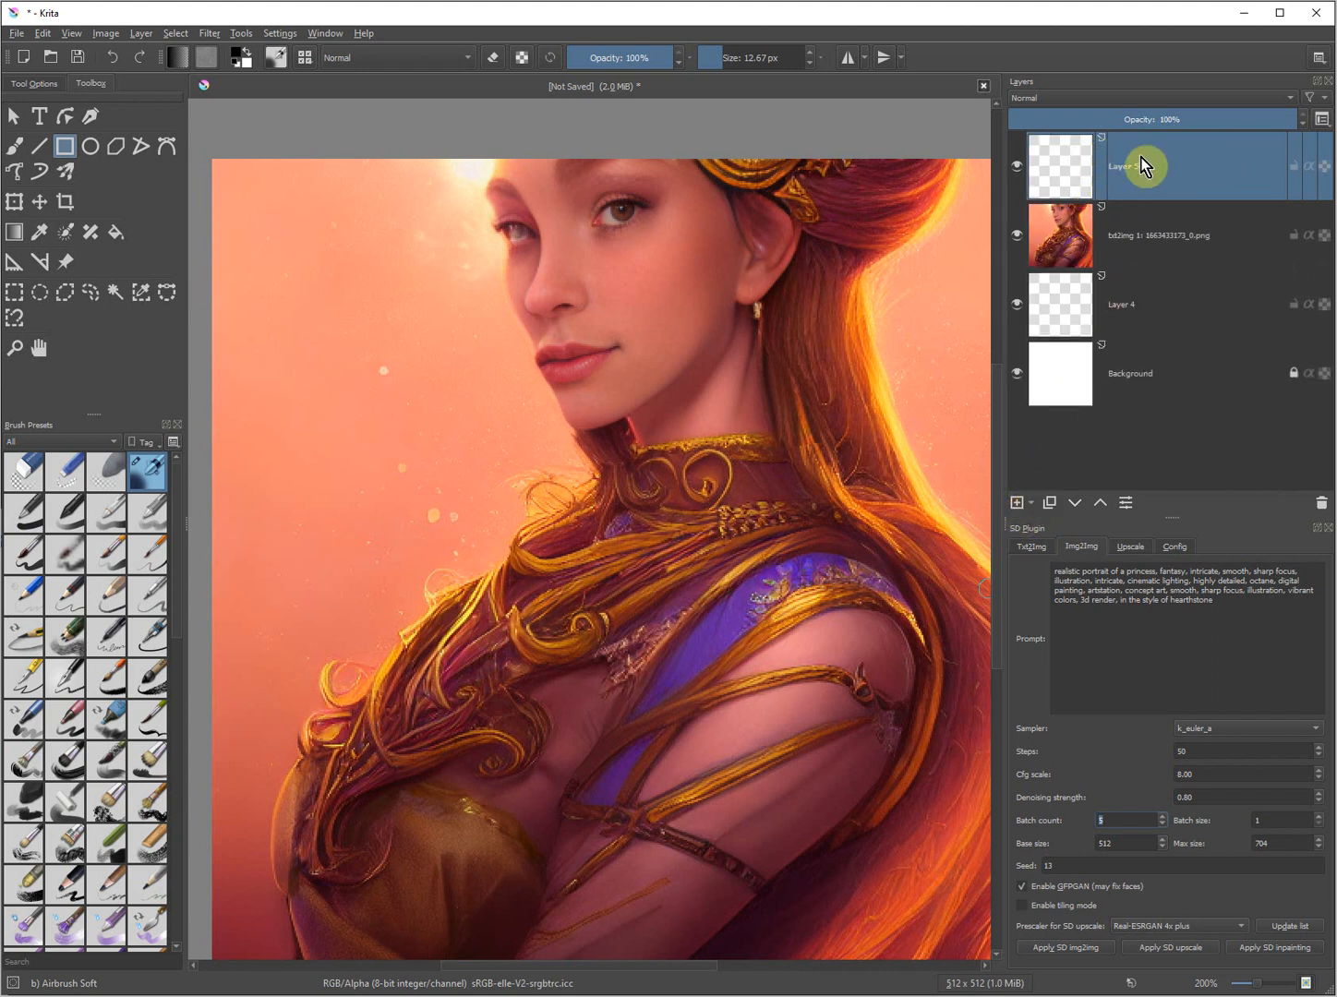
click(16, 147)
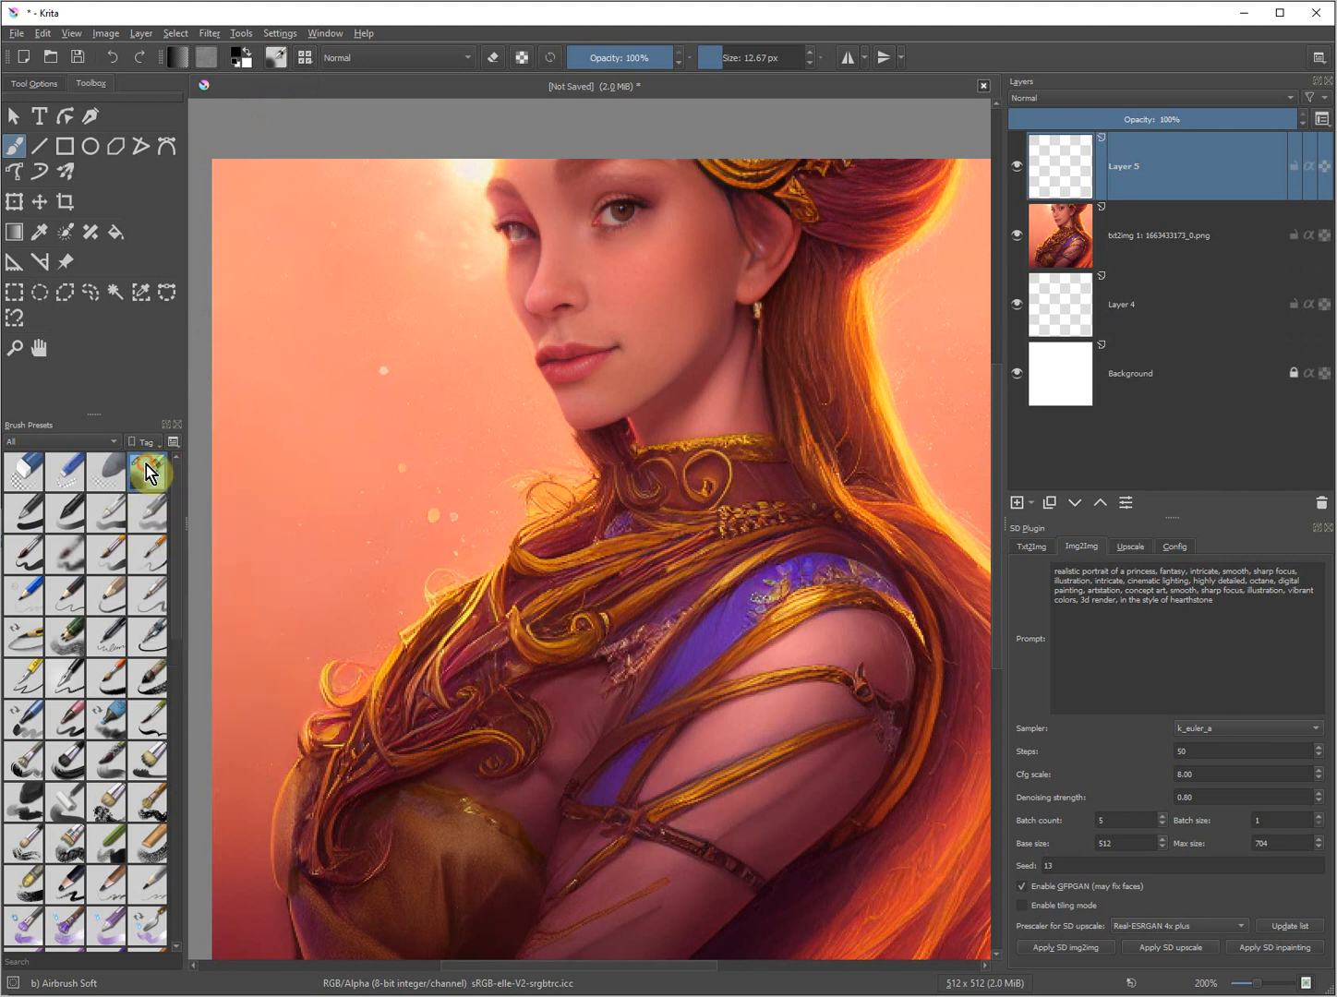
click(40, 87)
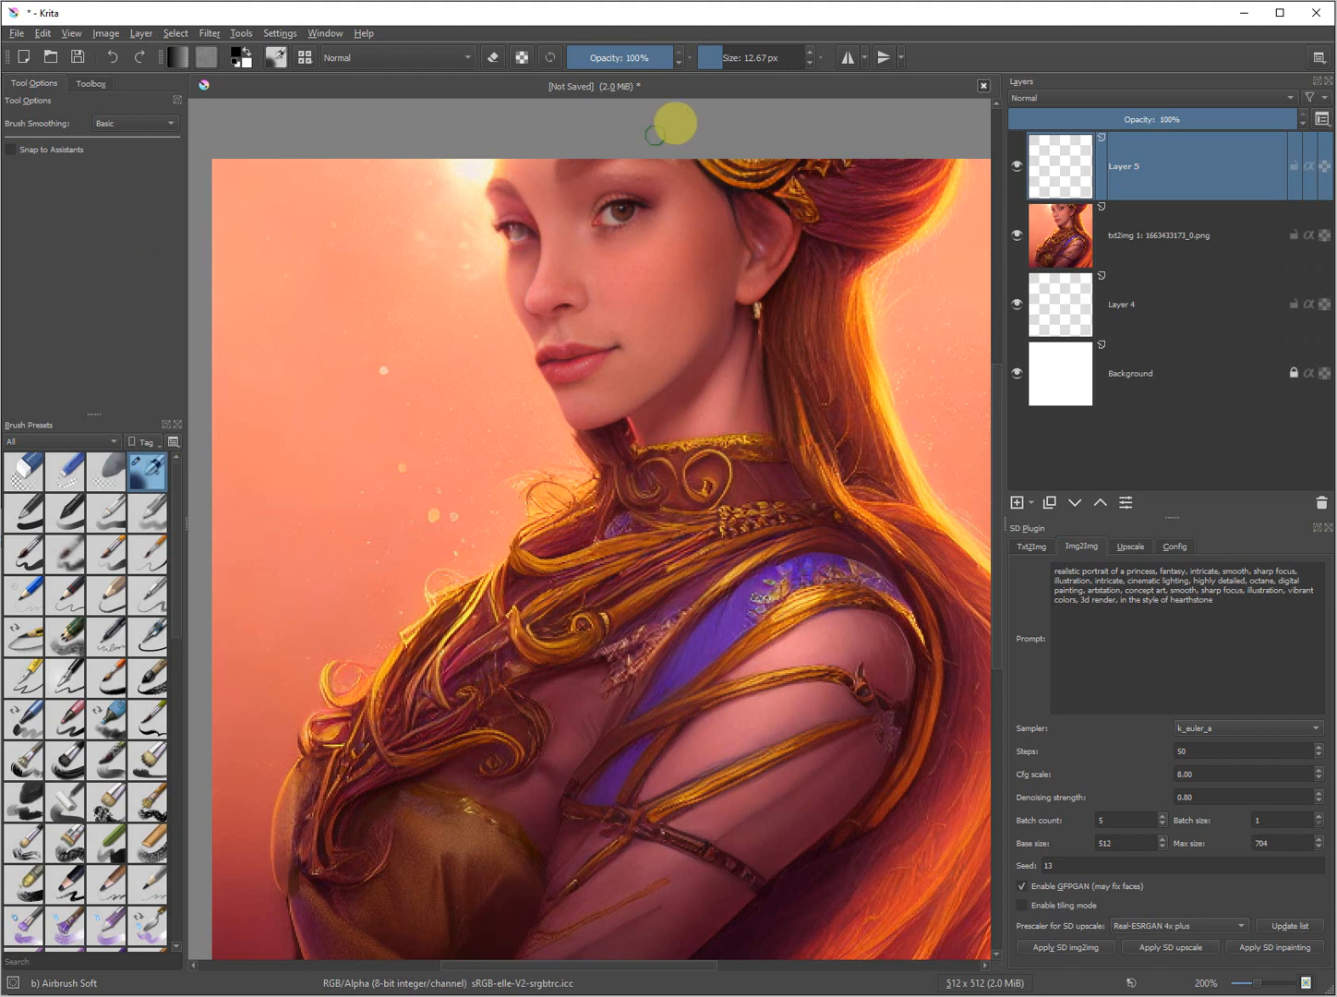
click(725, 63)
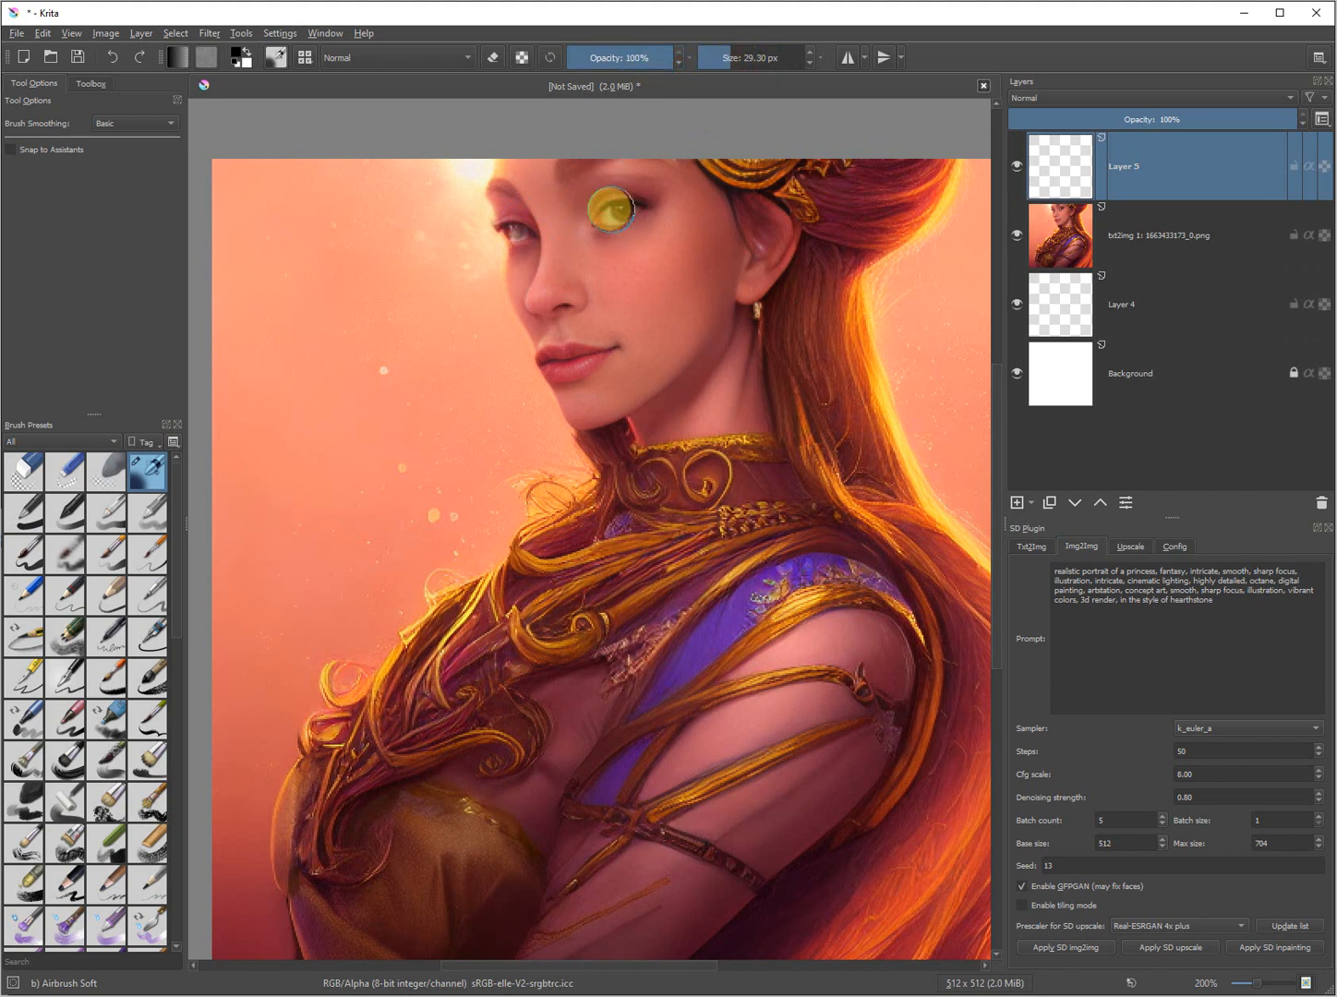
Paint a white mask spot over the princess's far eye on the new layer and apply SD inpainting with the mask visible
click(252, 53)
click(252, 53)
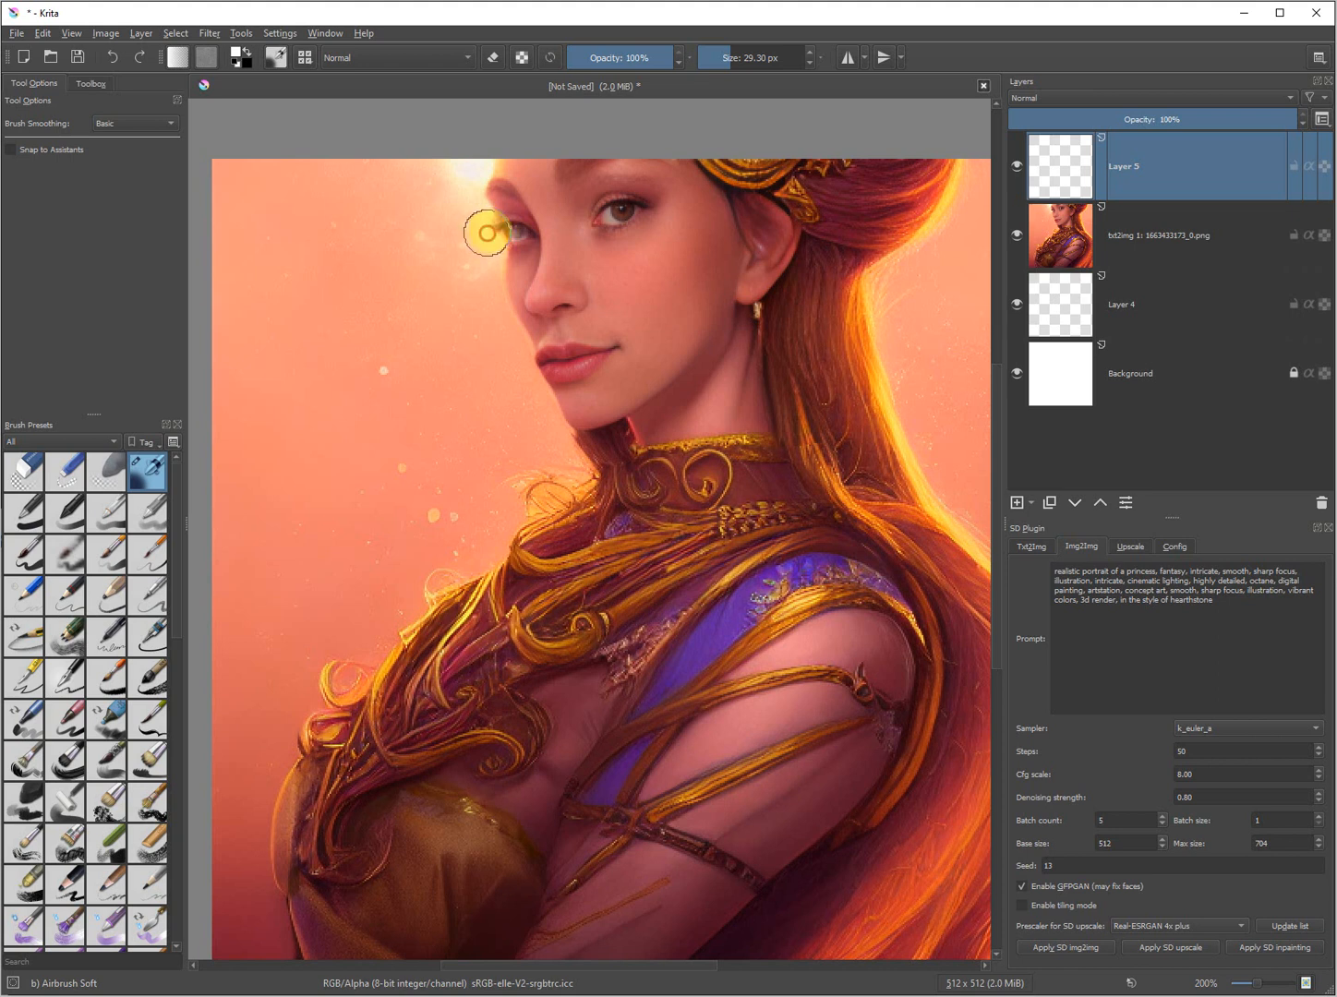
mouse_move(487, 234)
mouse_down()
mouse_move(502, 227)
mouse_move(496, 239)
mouse_move(490, 223)
mouse_move(505, 246)
mouse_move(498, 215)
mouse_move(515, 234)
mouse_move(507, 257)
mouse_move(494, 234)
mouse_move(507, 239)
mouse_move(477, 239)
mouse_move(501, 227)
mouse_move(499, 257)
mouse_move(487, 257)
mouse_move(514, 245)
mouse_move(492, 227)
mouse_move(496, 248)
mouse_move(511, 230)
mouse_up()
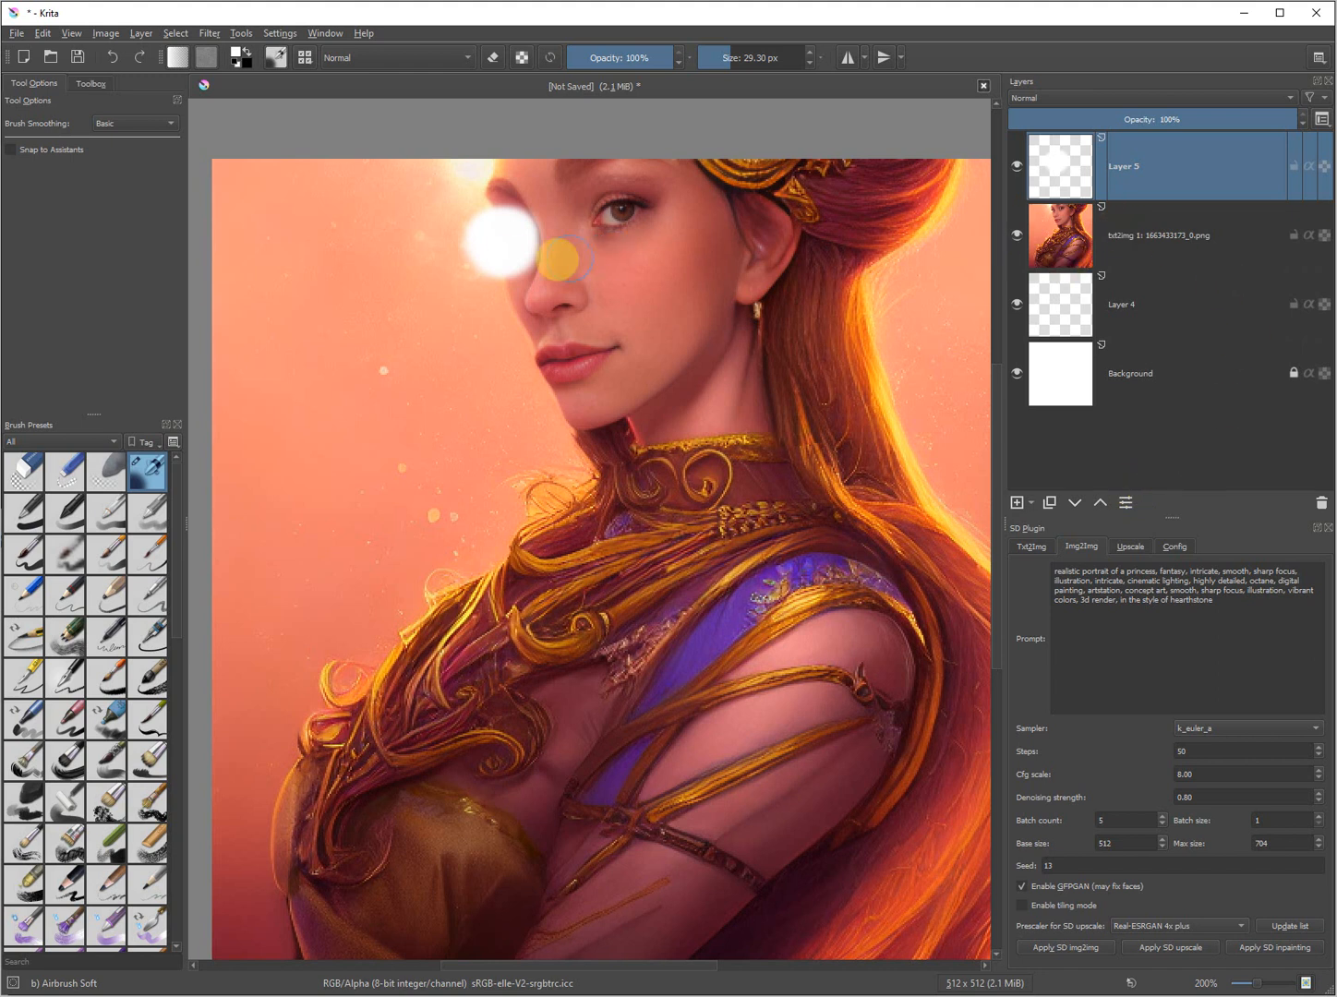
click(1017, 168)
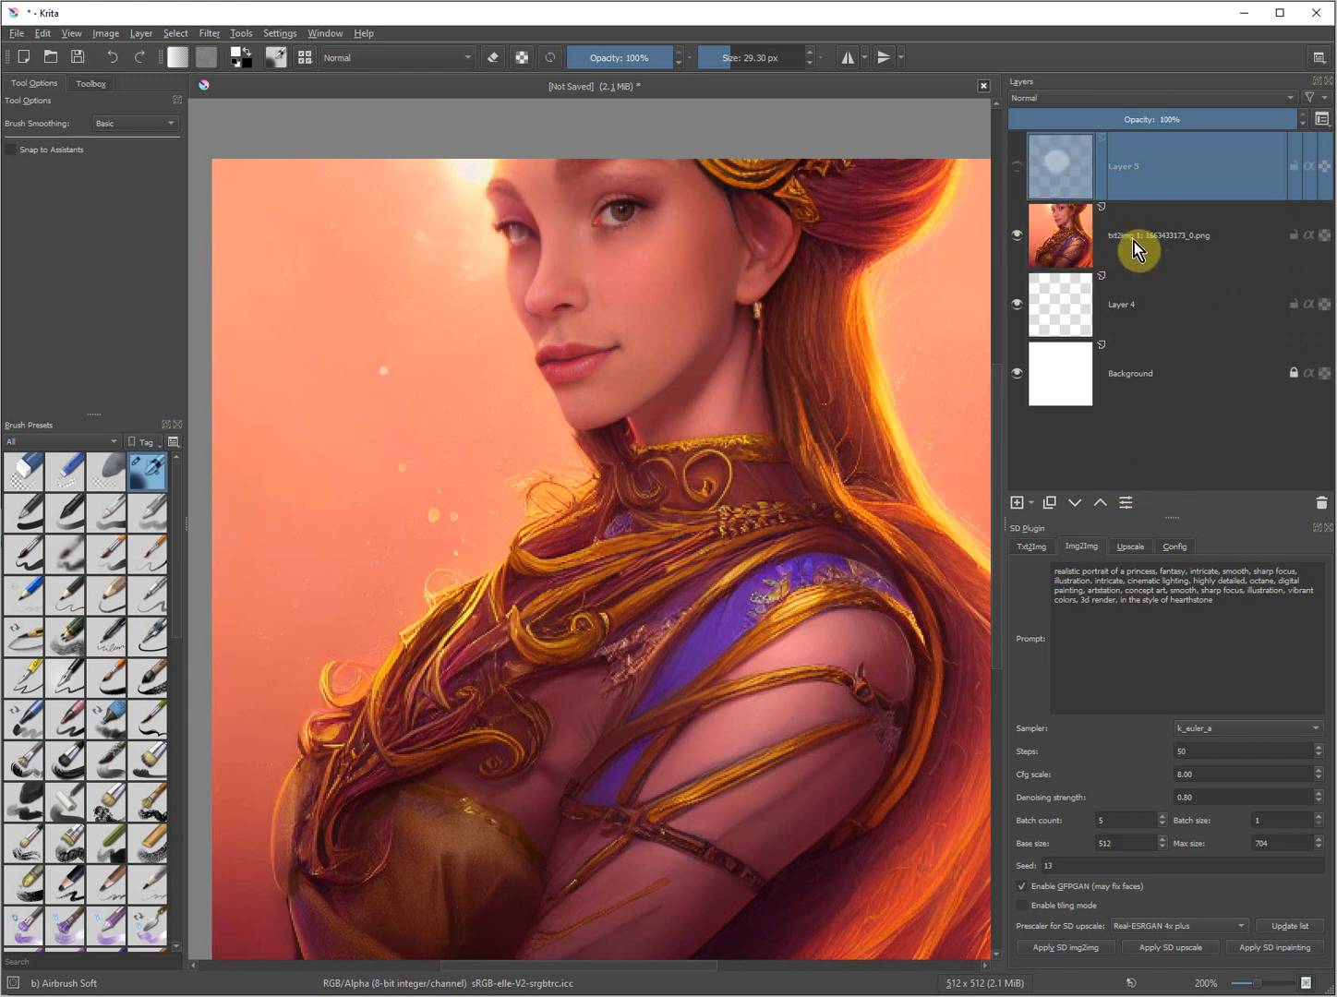
click(1015, 168)
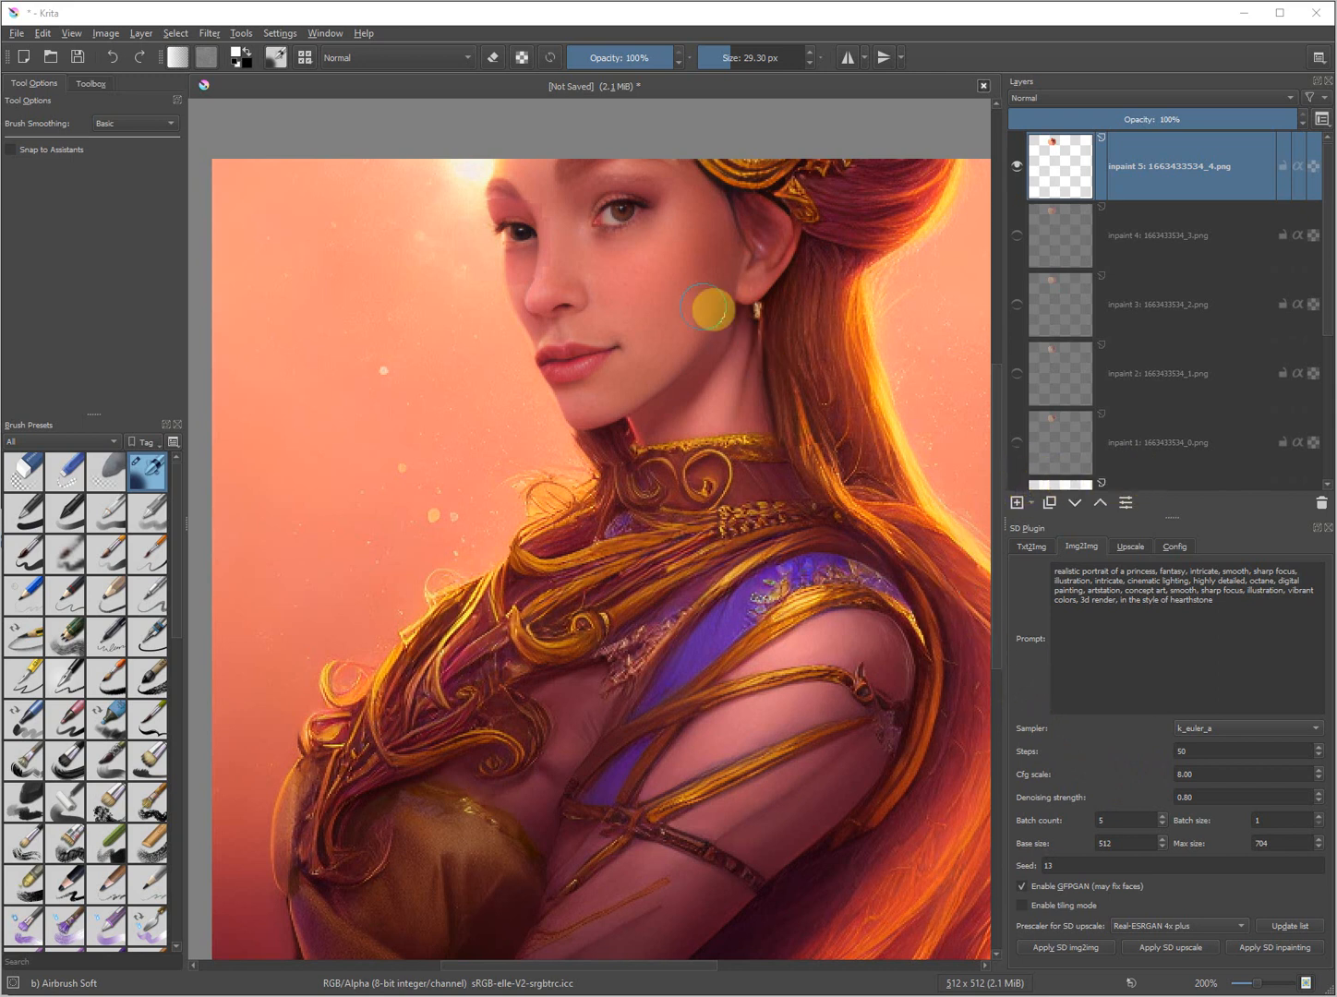
Compare the five inpainted eye variants on the face one at a time, leaving only the inpaint 2 layer shown
scroll(493, 203, up, 1)
scroll(494, 203, up, 2)
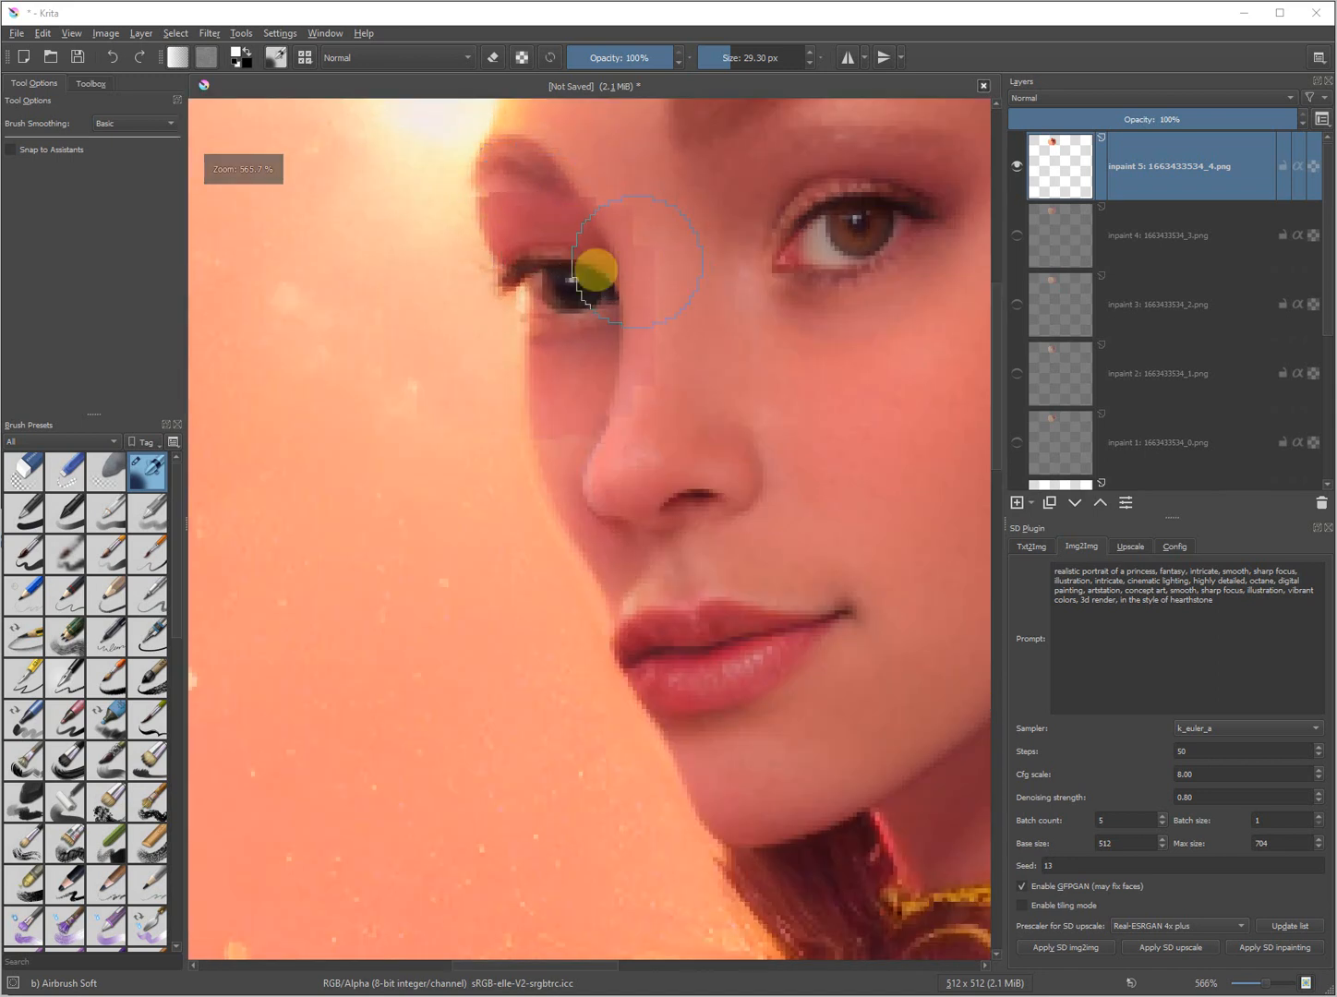
scroll(488, 349, down, 3)
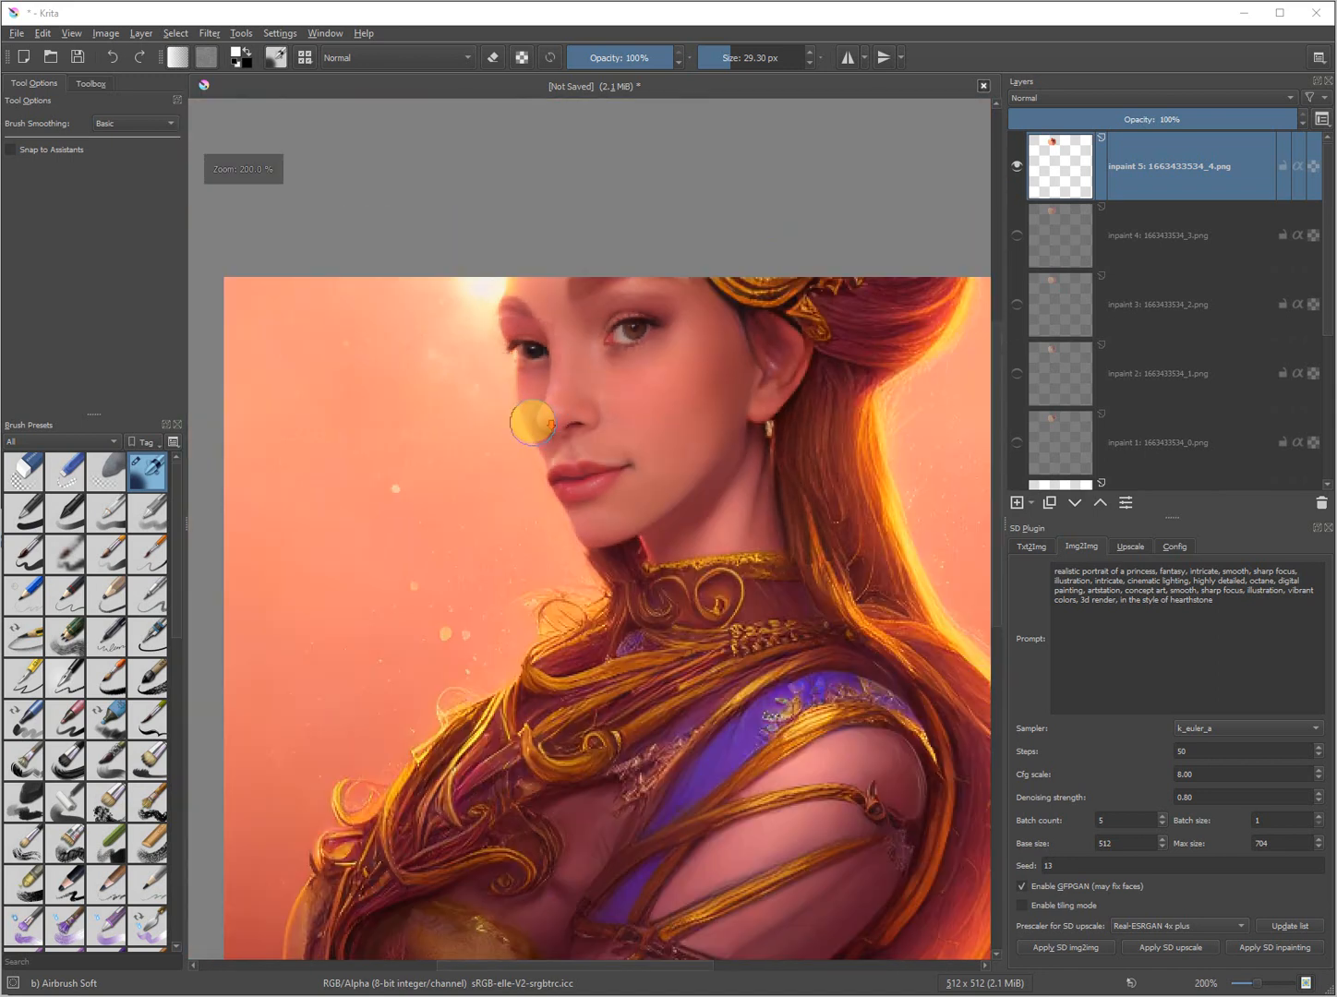
scroll(545, 349, up, 2)
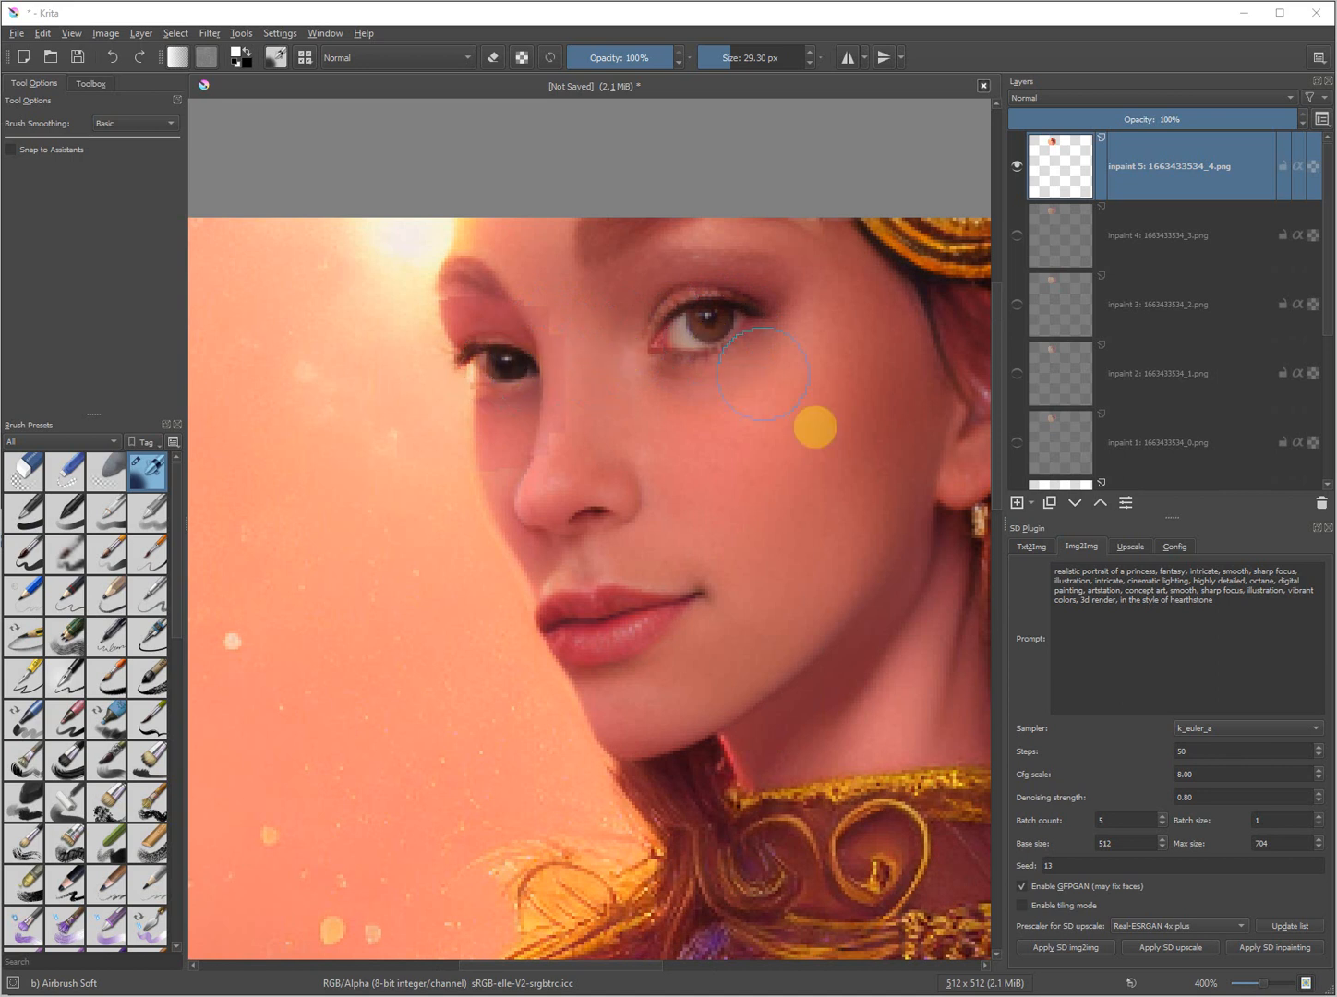
scroll(539, 397, down, 1)
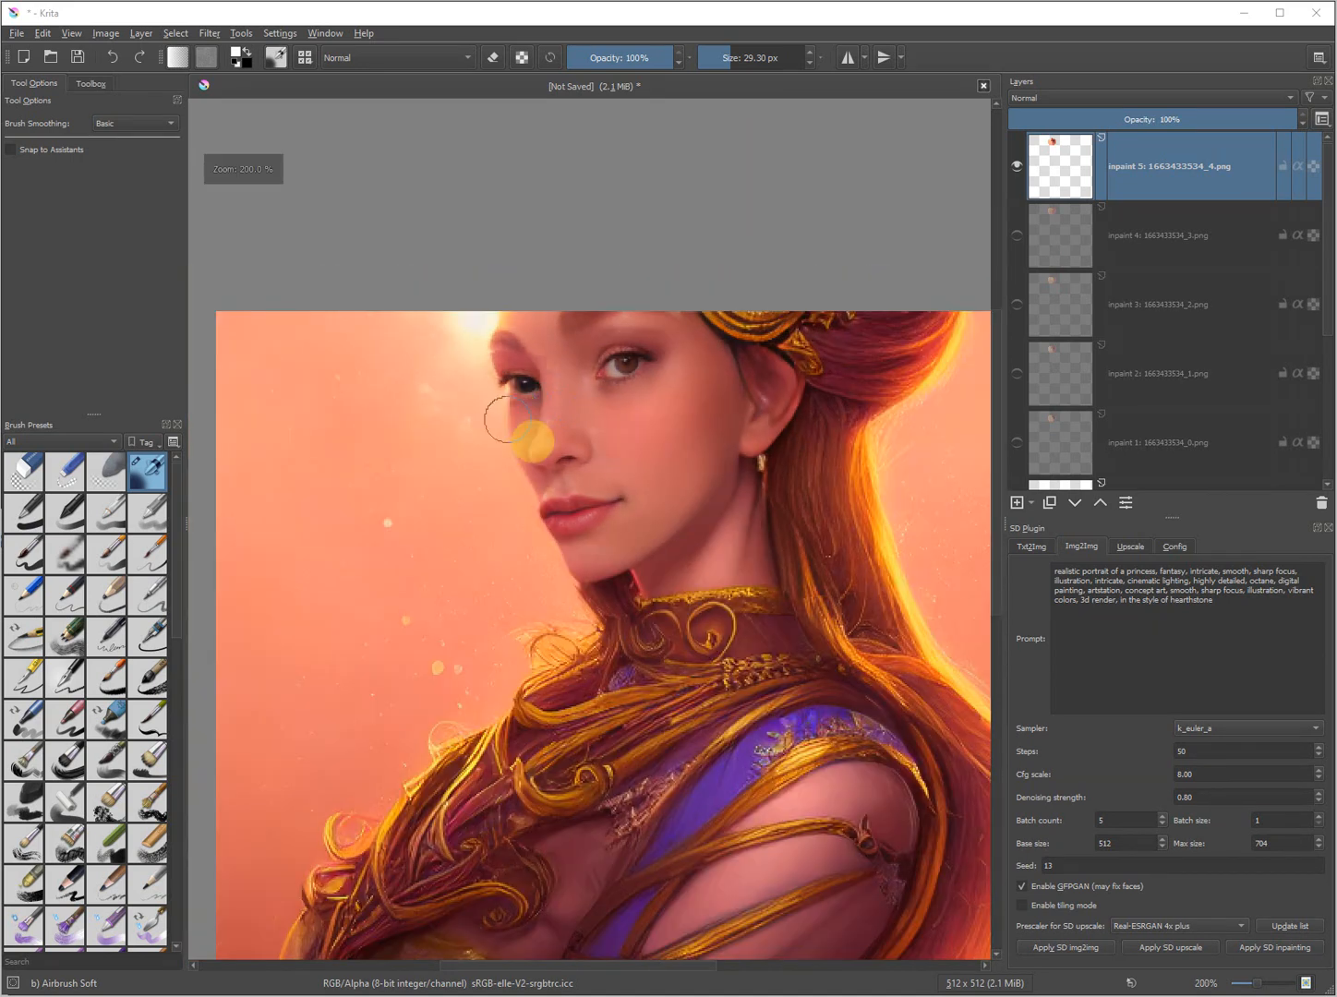
click(1016, 167)
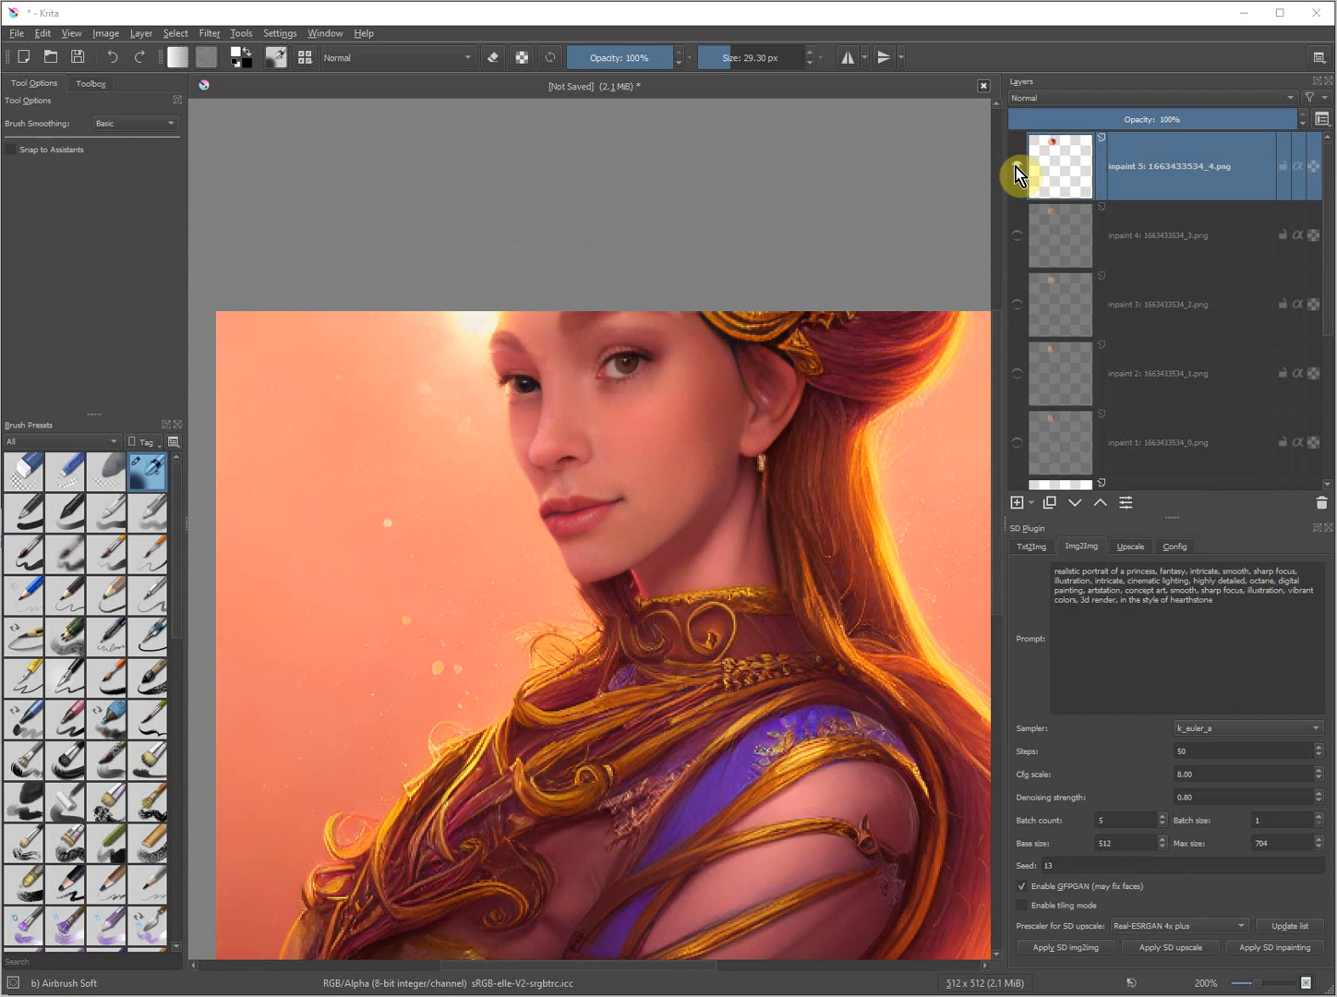
click(1016, 237)
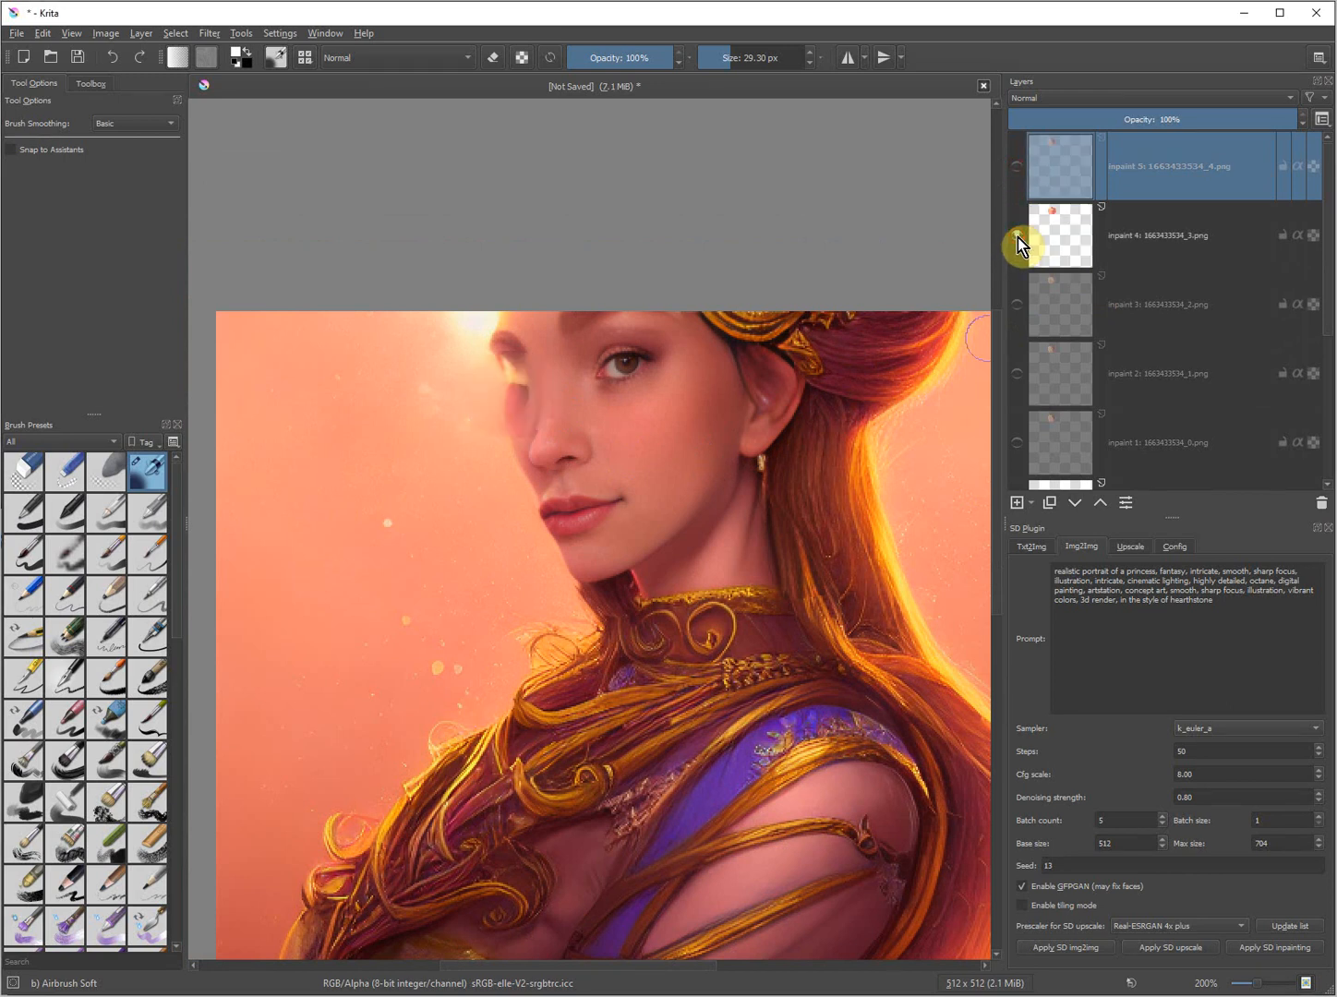
click(1019, 236)
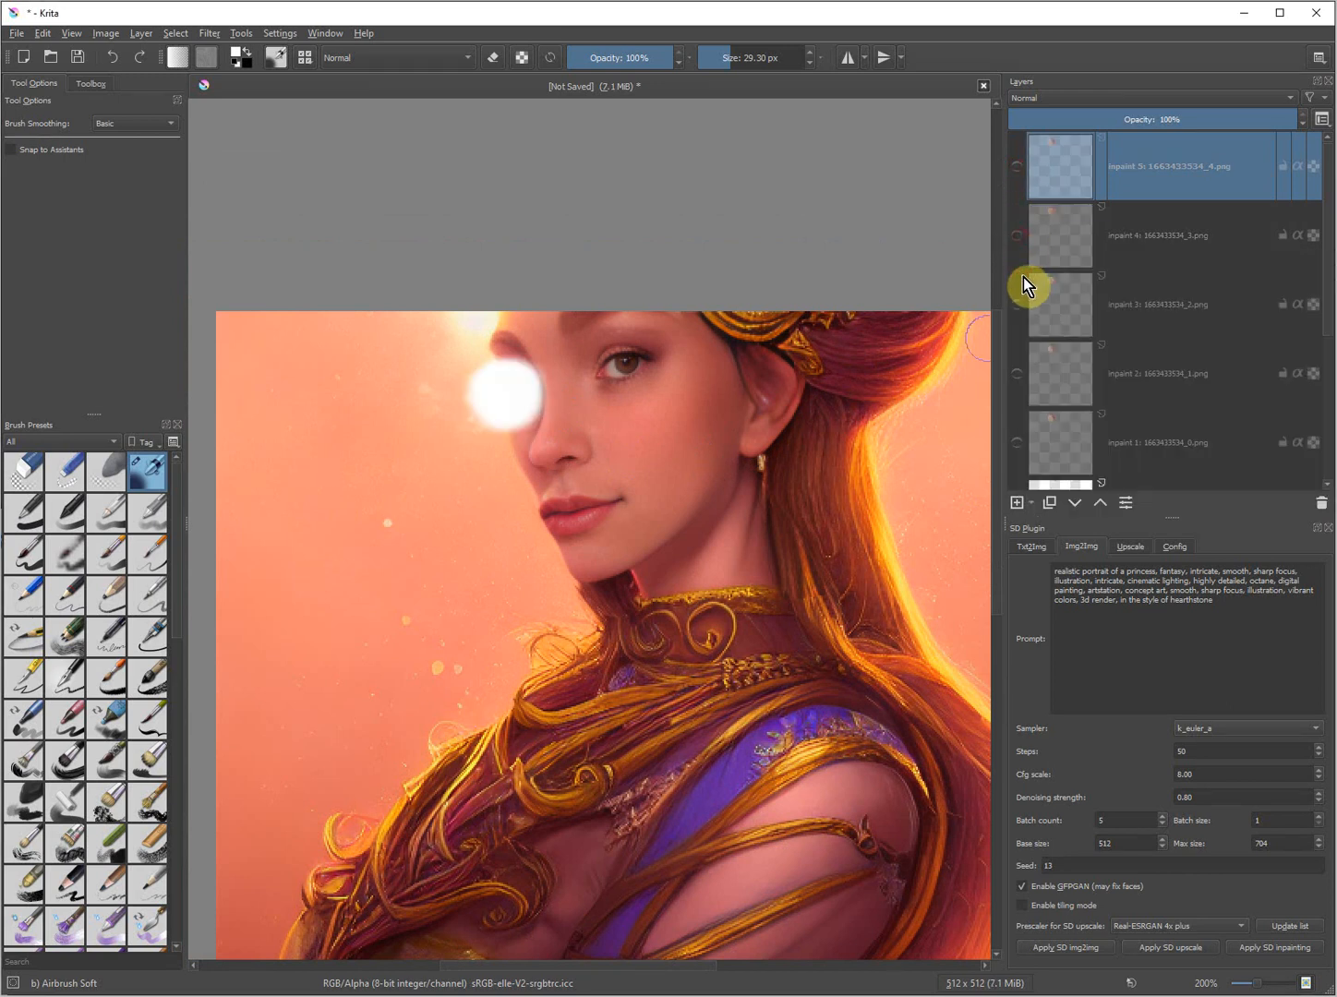
click(1016, 305)
click(1017, 308)
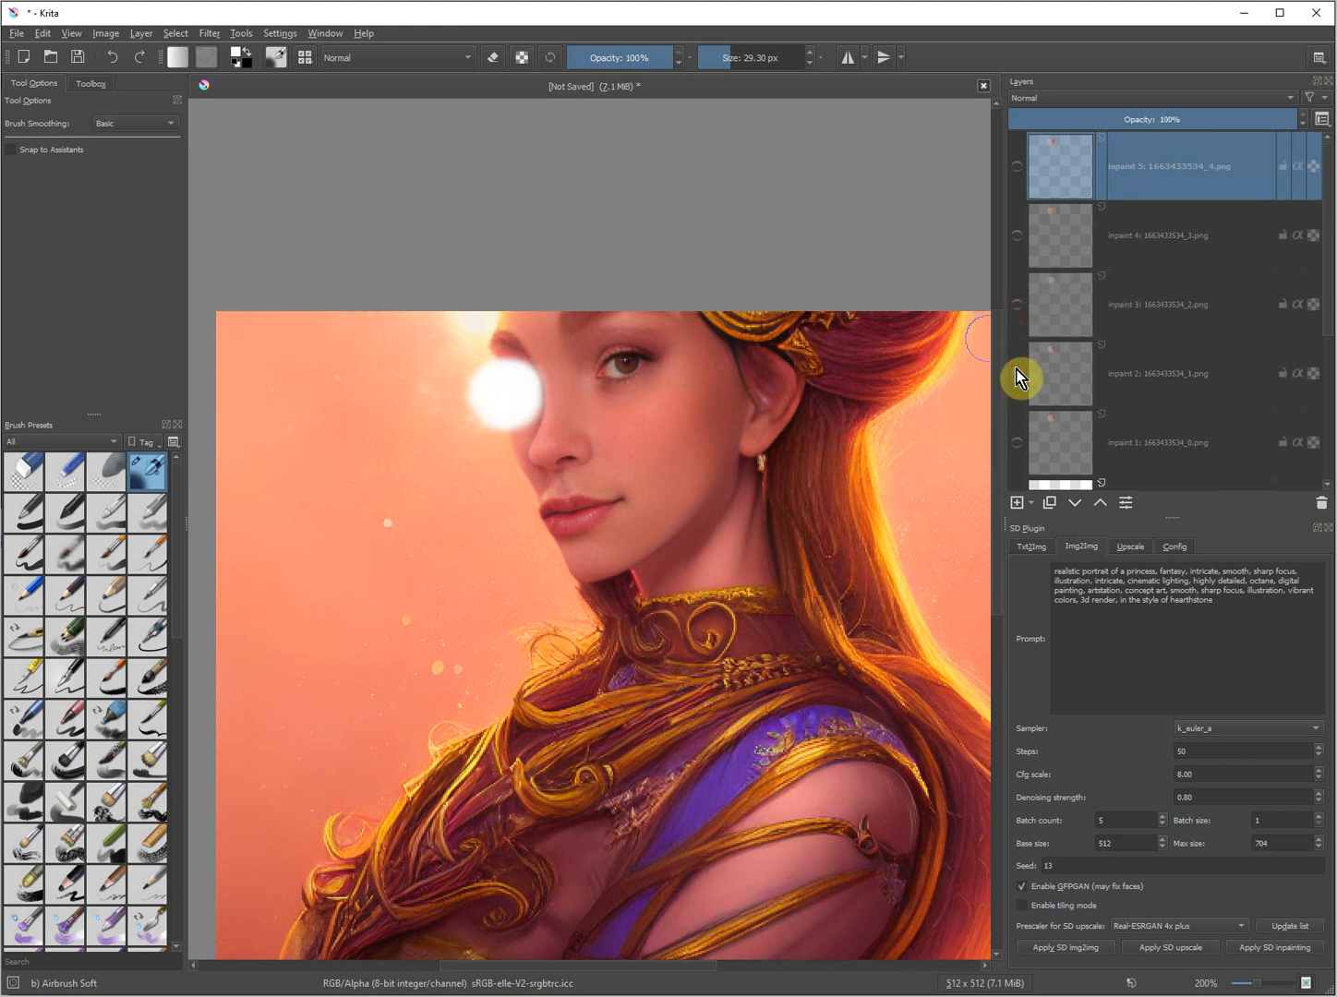
click(1018, 378)
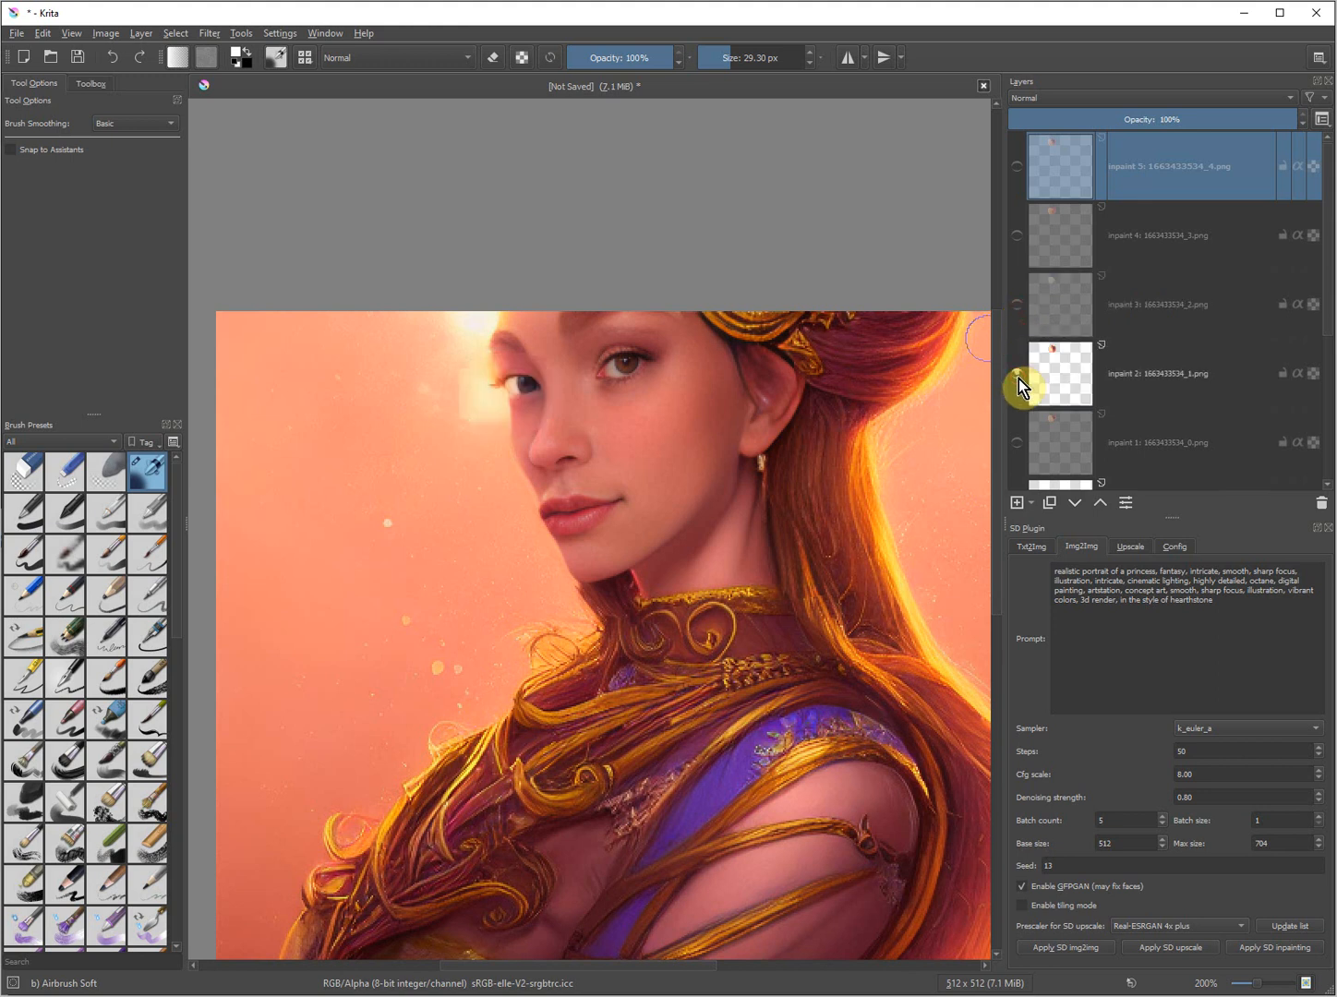
click(1019, 379)
click(1018, 447)
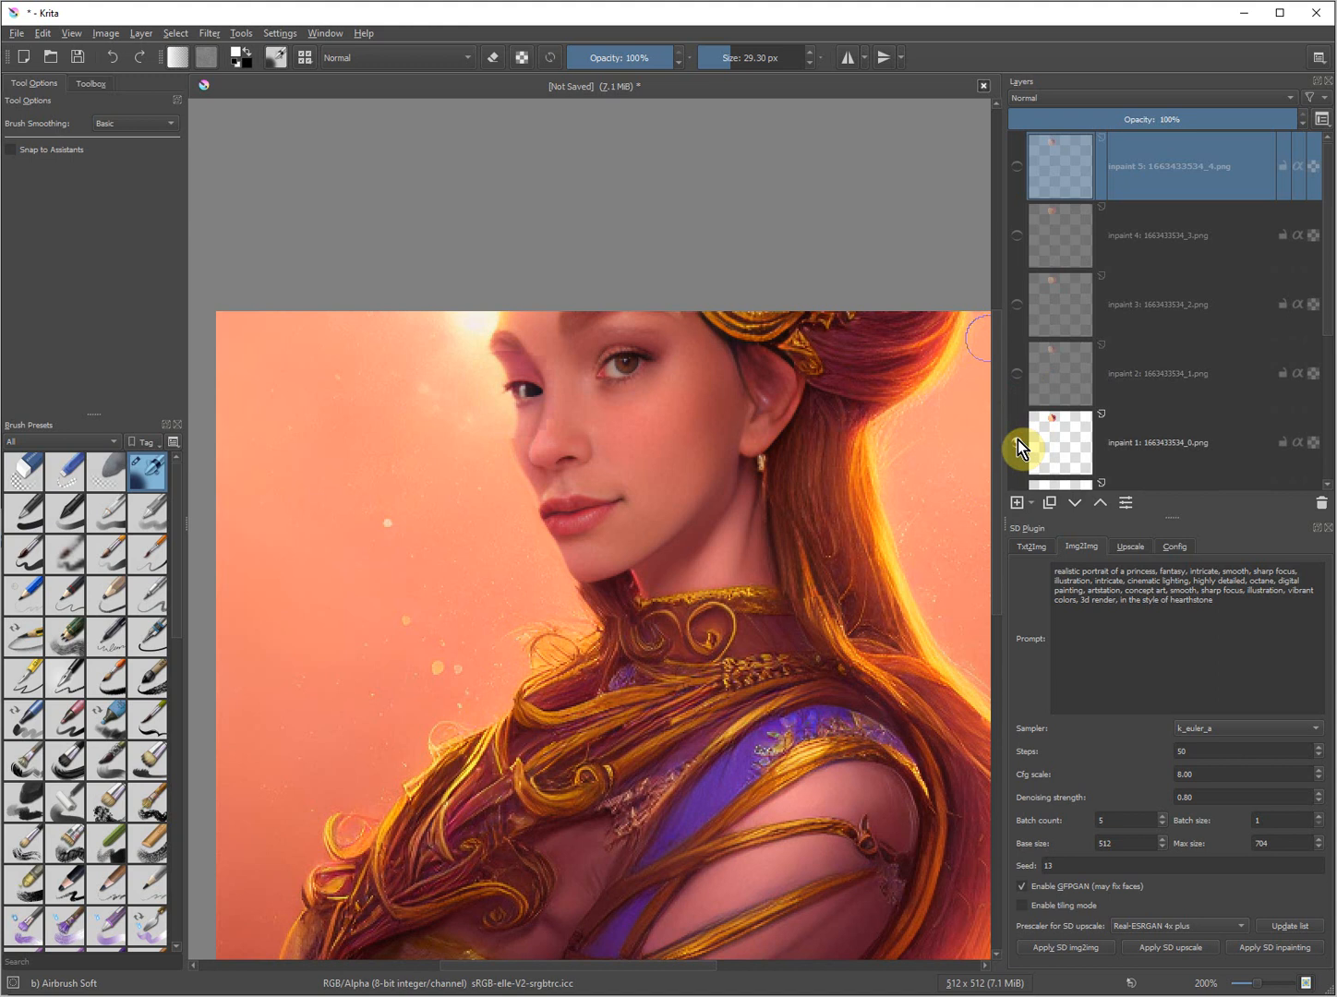
click(1017, 447)
click(1017, 377)
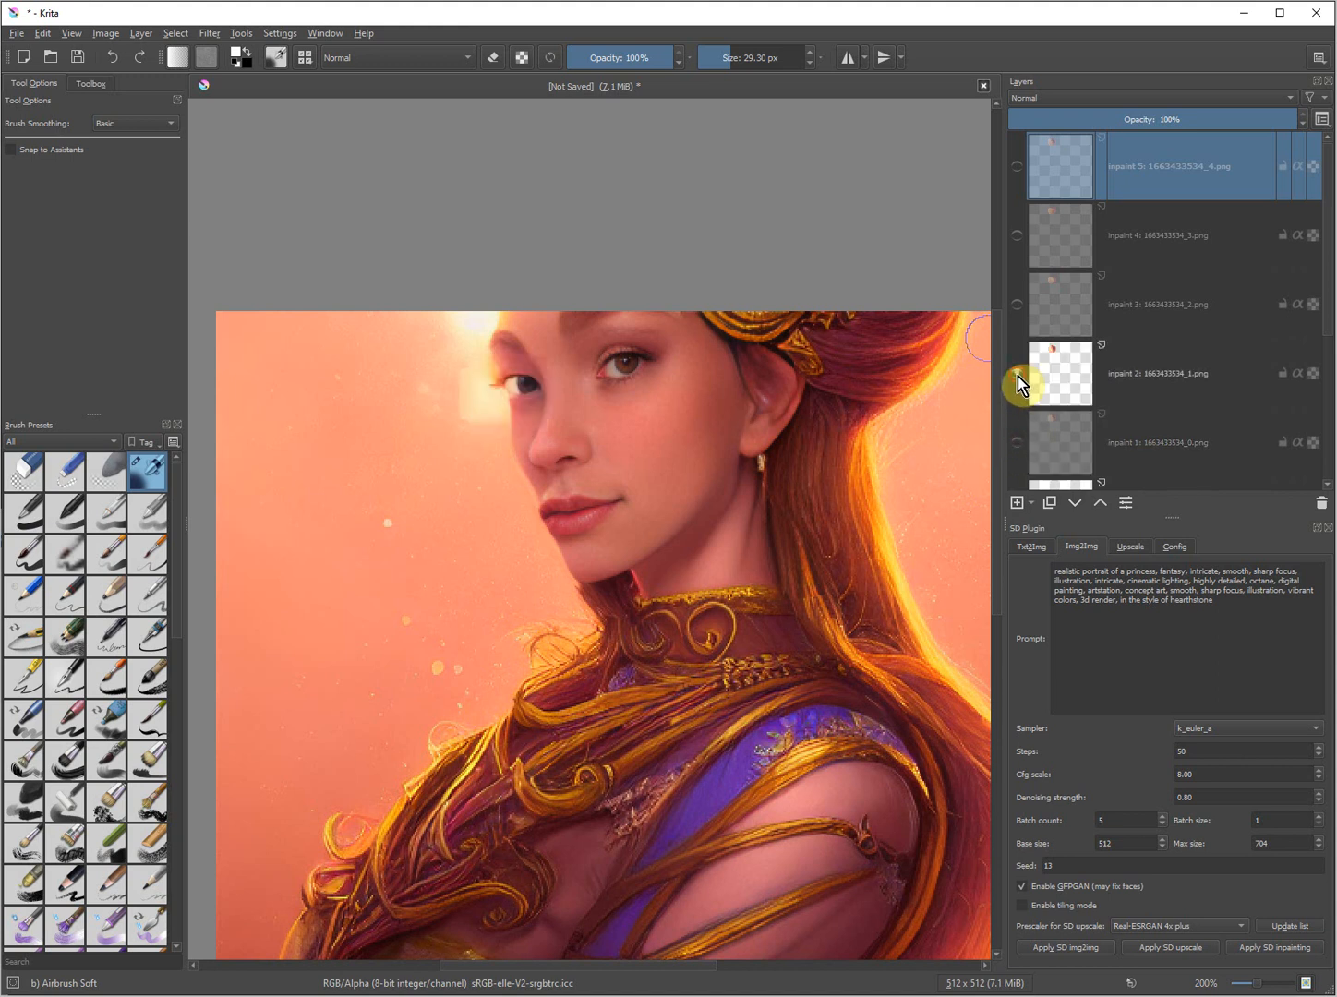
Delete the inpaint 1, 3, 4 and 5 layers and the Layer 5 mask, keeping only the inpaint 2 variant
click(1141, 451)
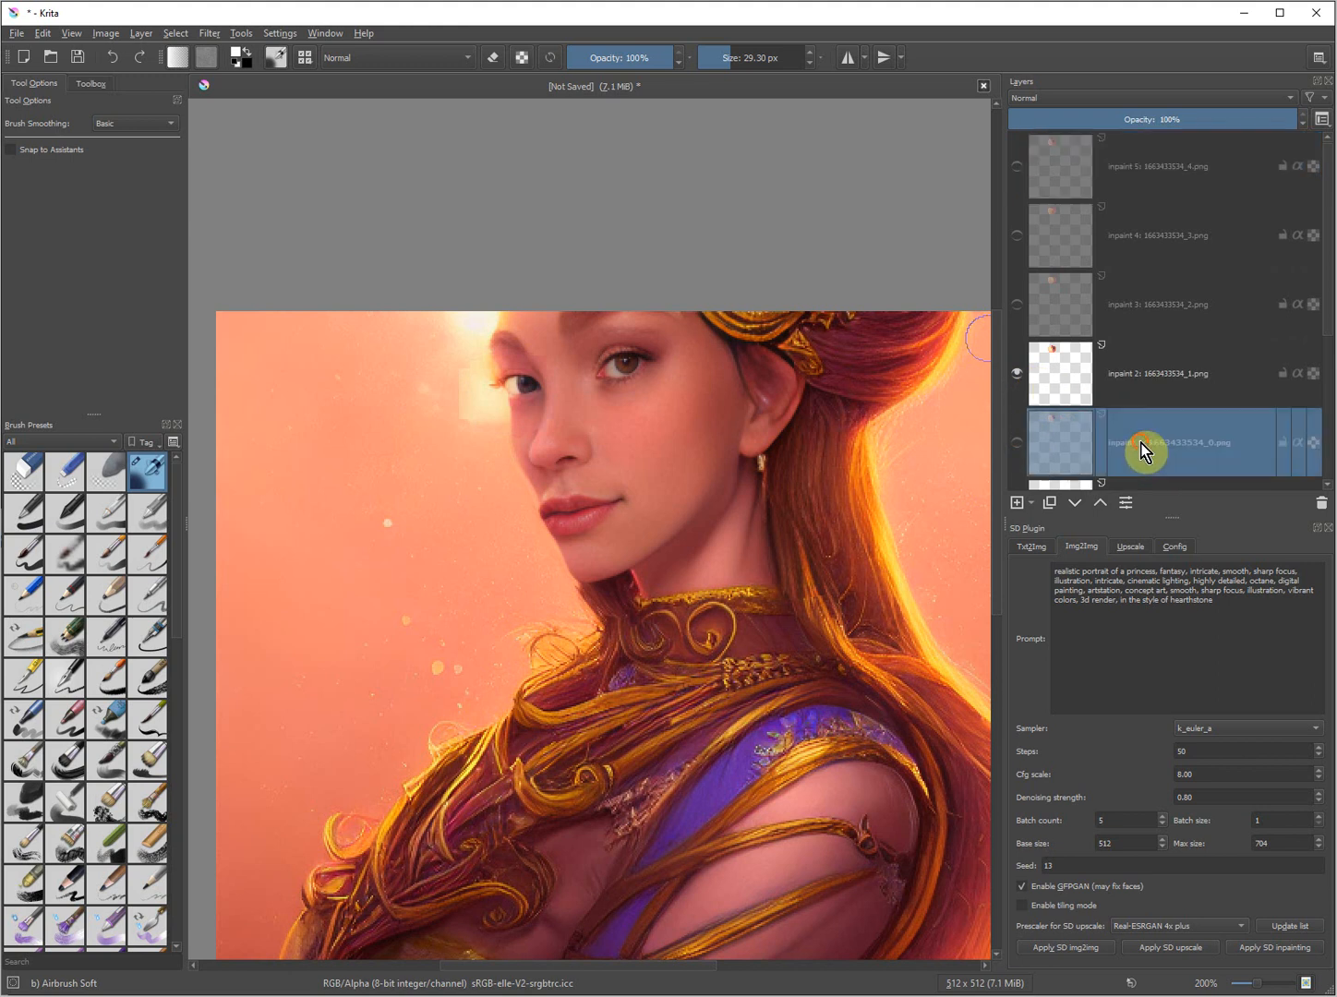
key(shift+Delete)
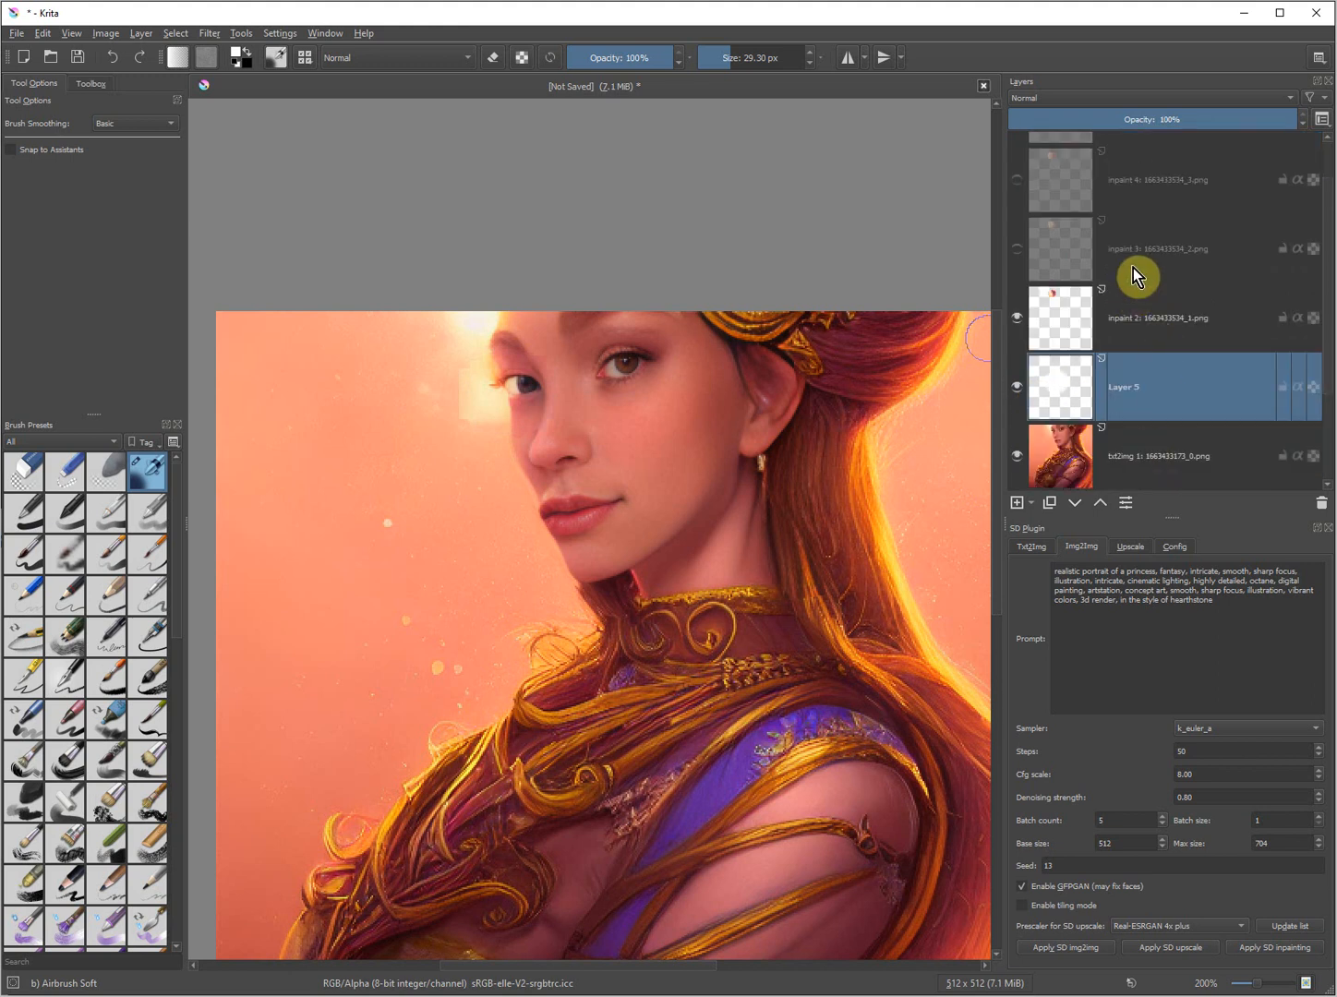
click(1149, 250)
scroll(1150, 248, up, 1)
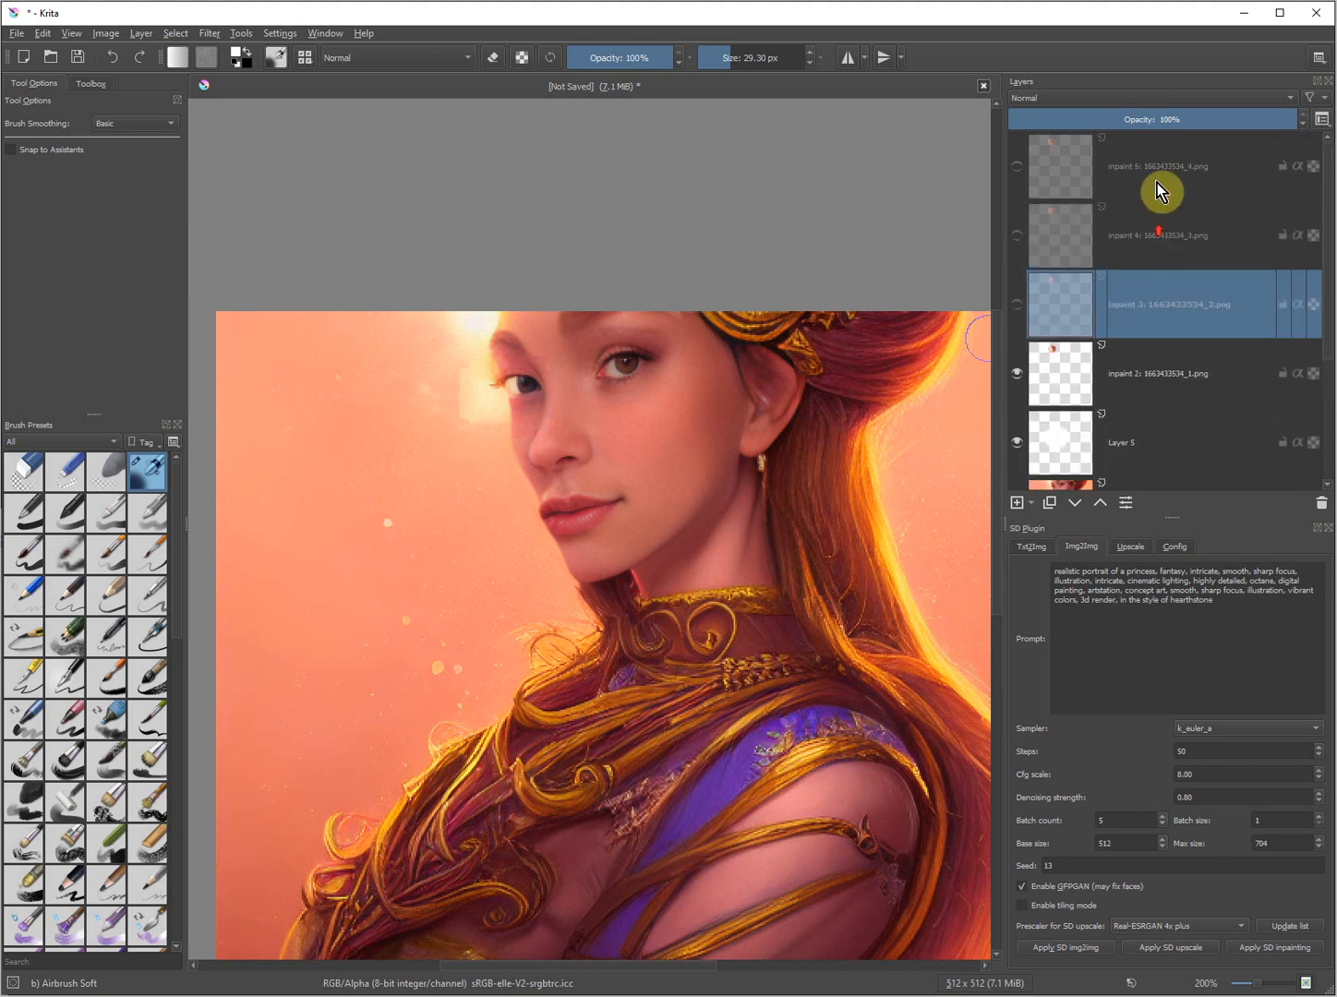
shift+click(1156, 172)
key(shift+Delete)
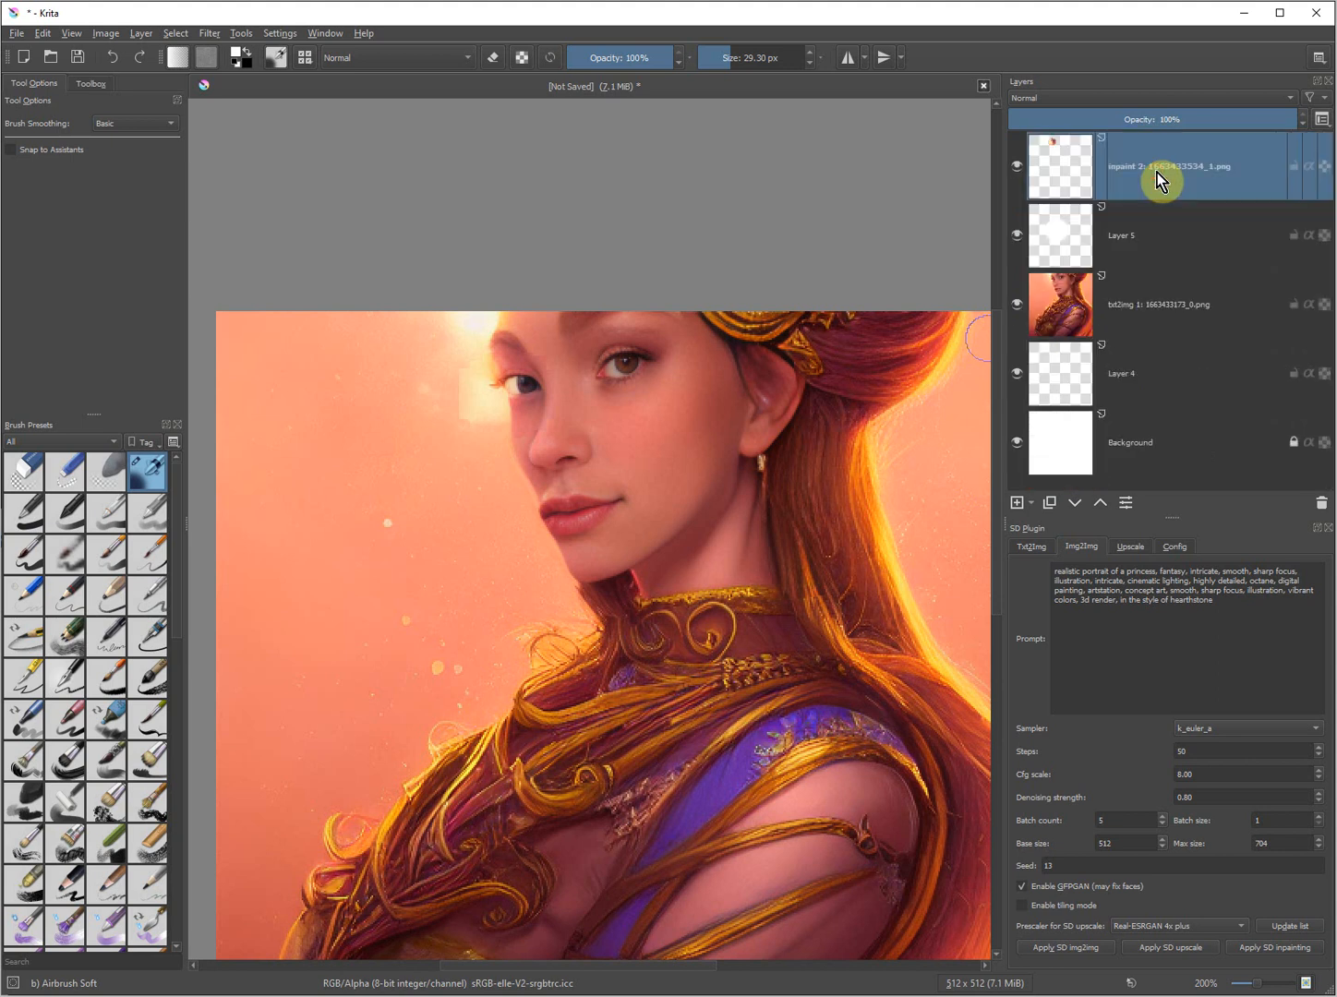
click(1153, 243)
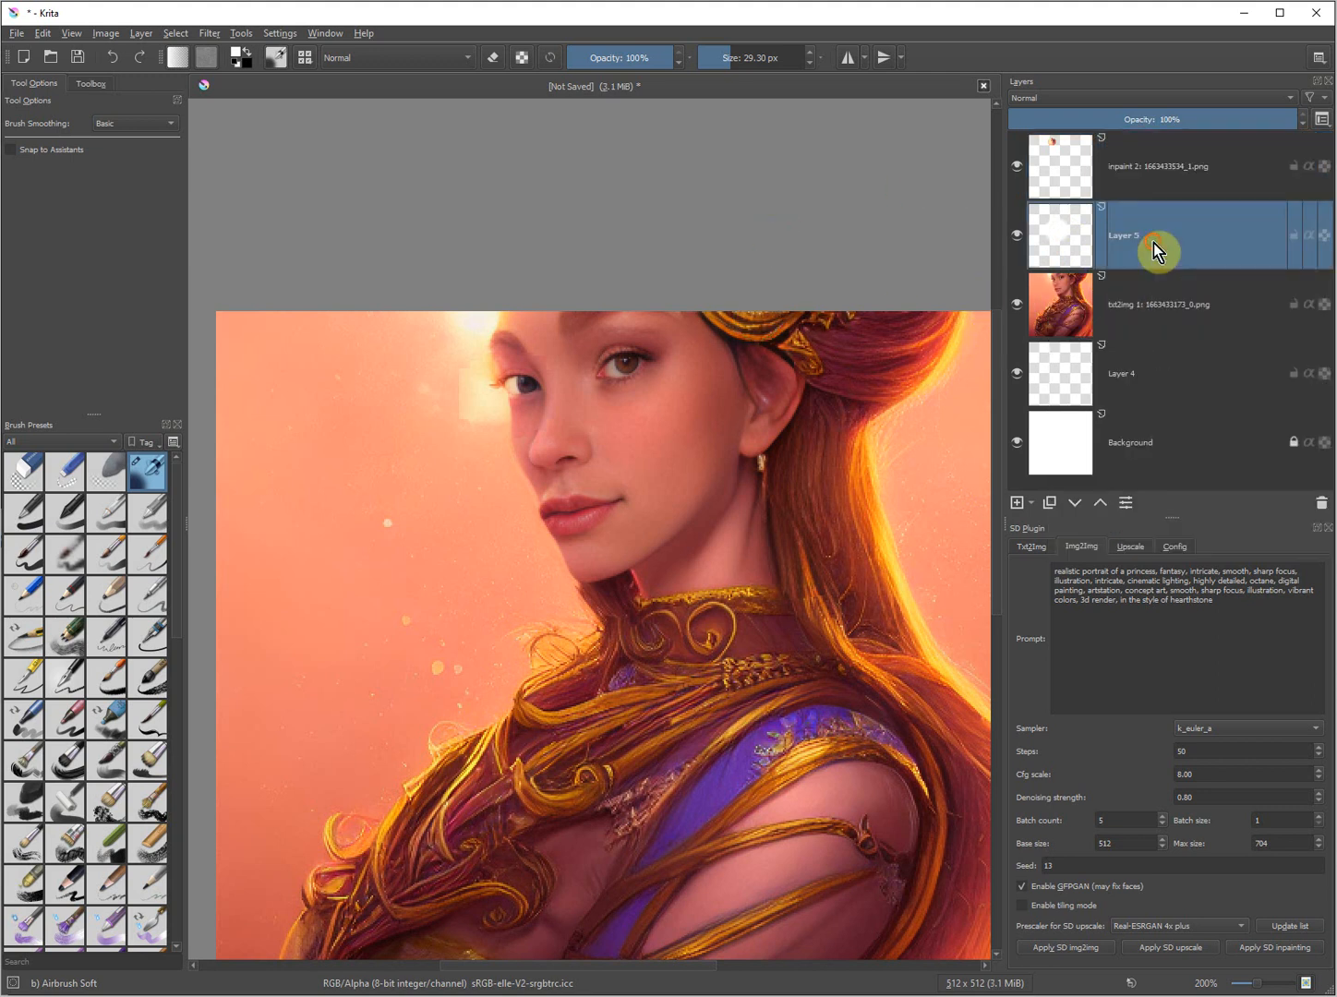
key(shift+Delete)
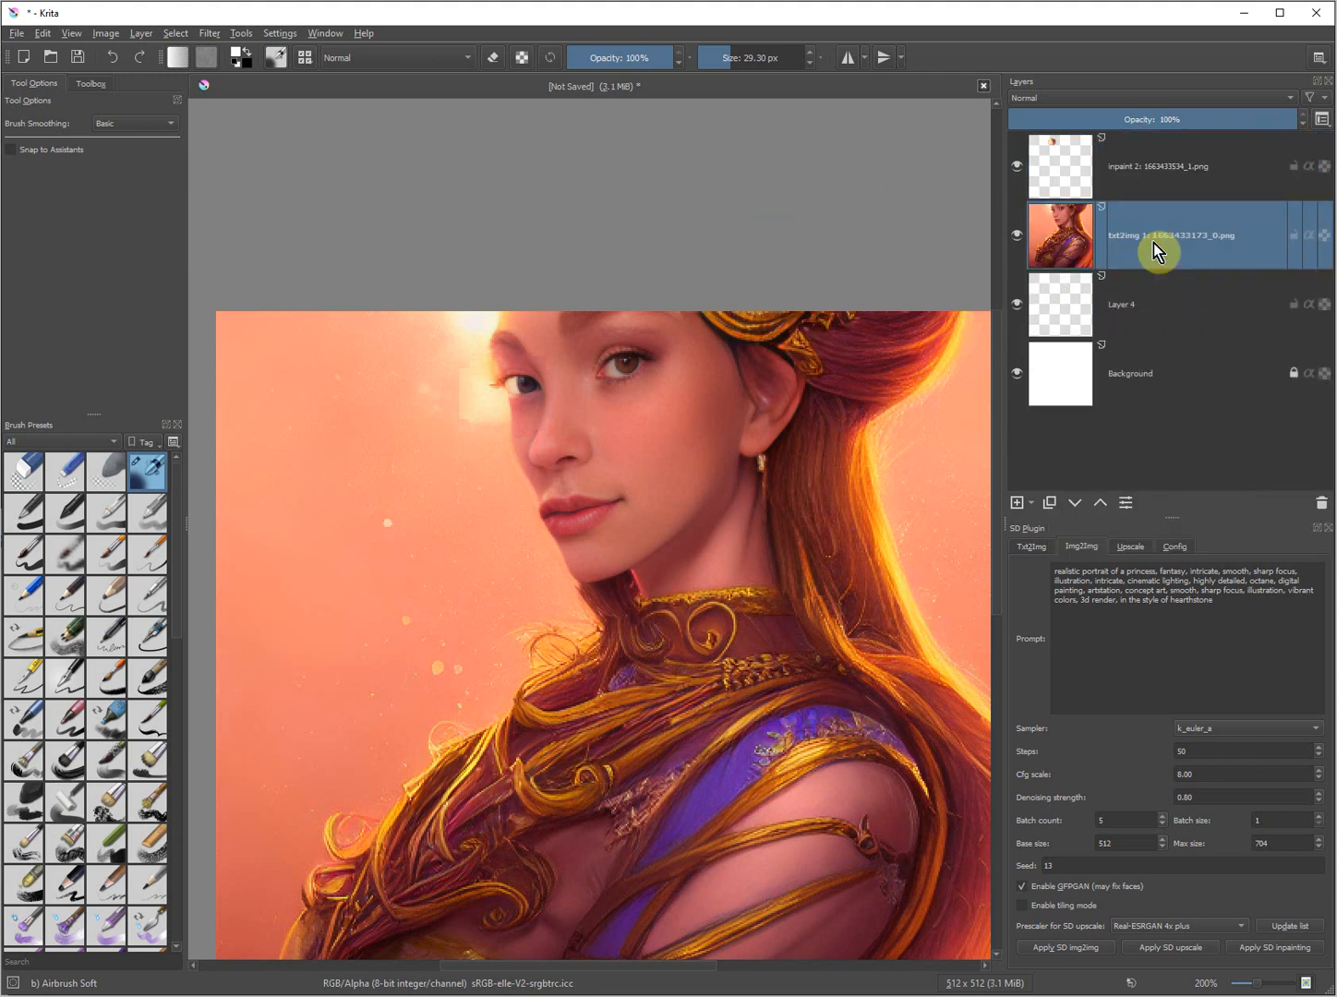
Merge the inpaint 2 layer into the txt2img portrait layer below it and remove the empty Layer 4
click(1150, 165)
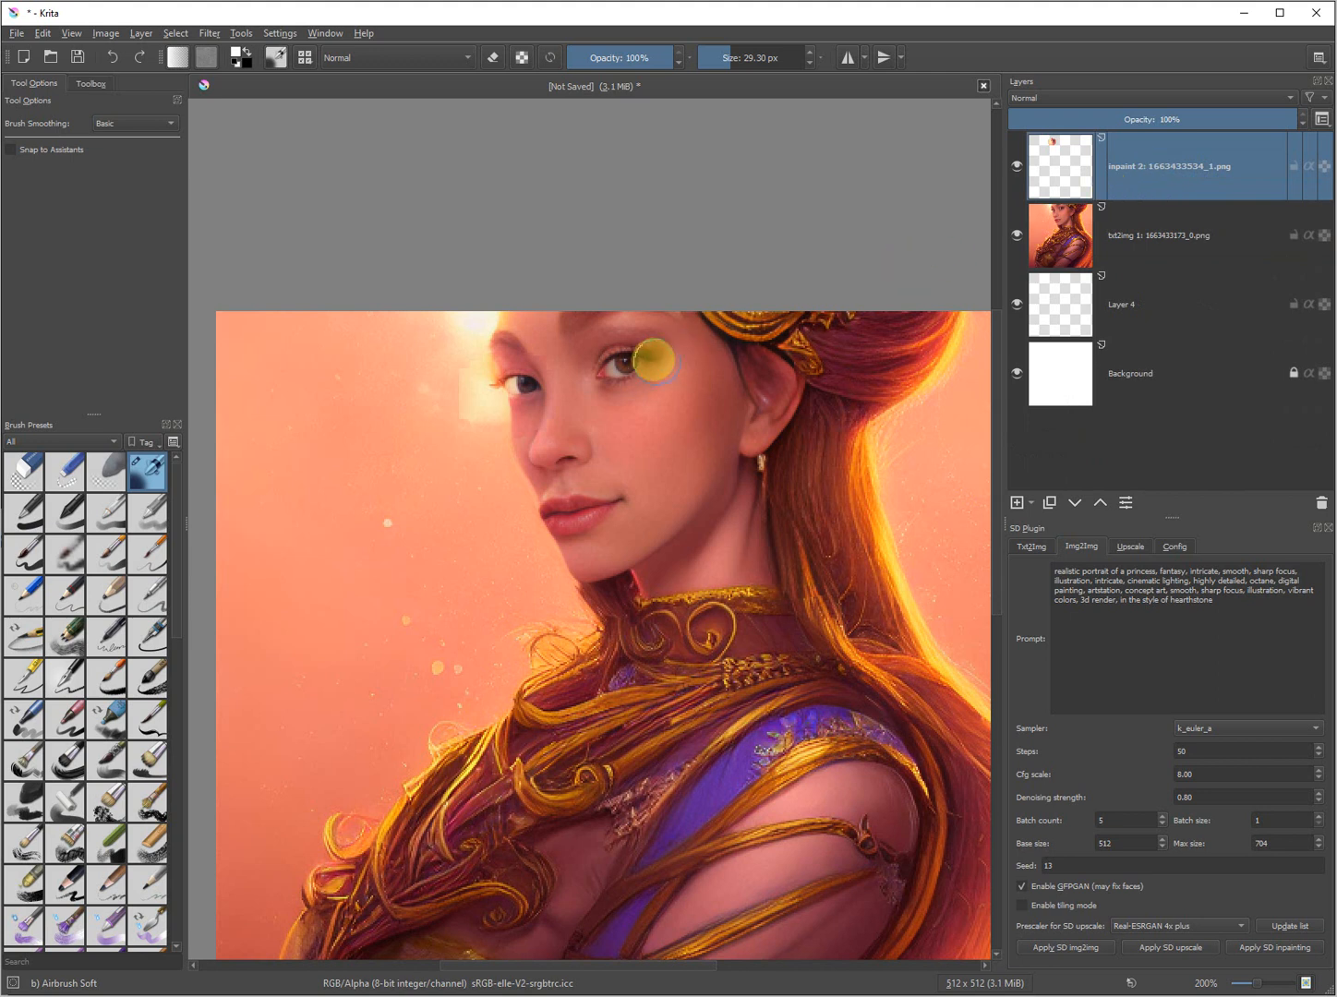
right_click(1168, 164)
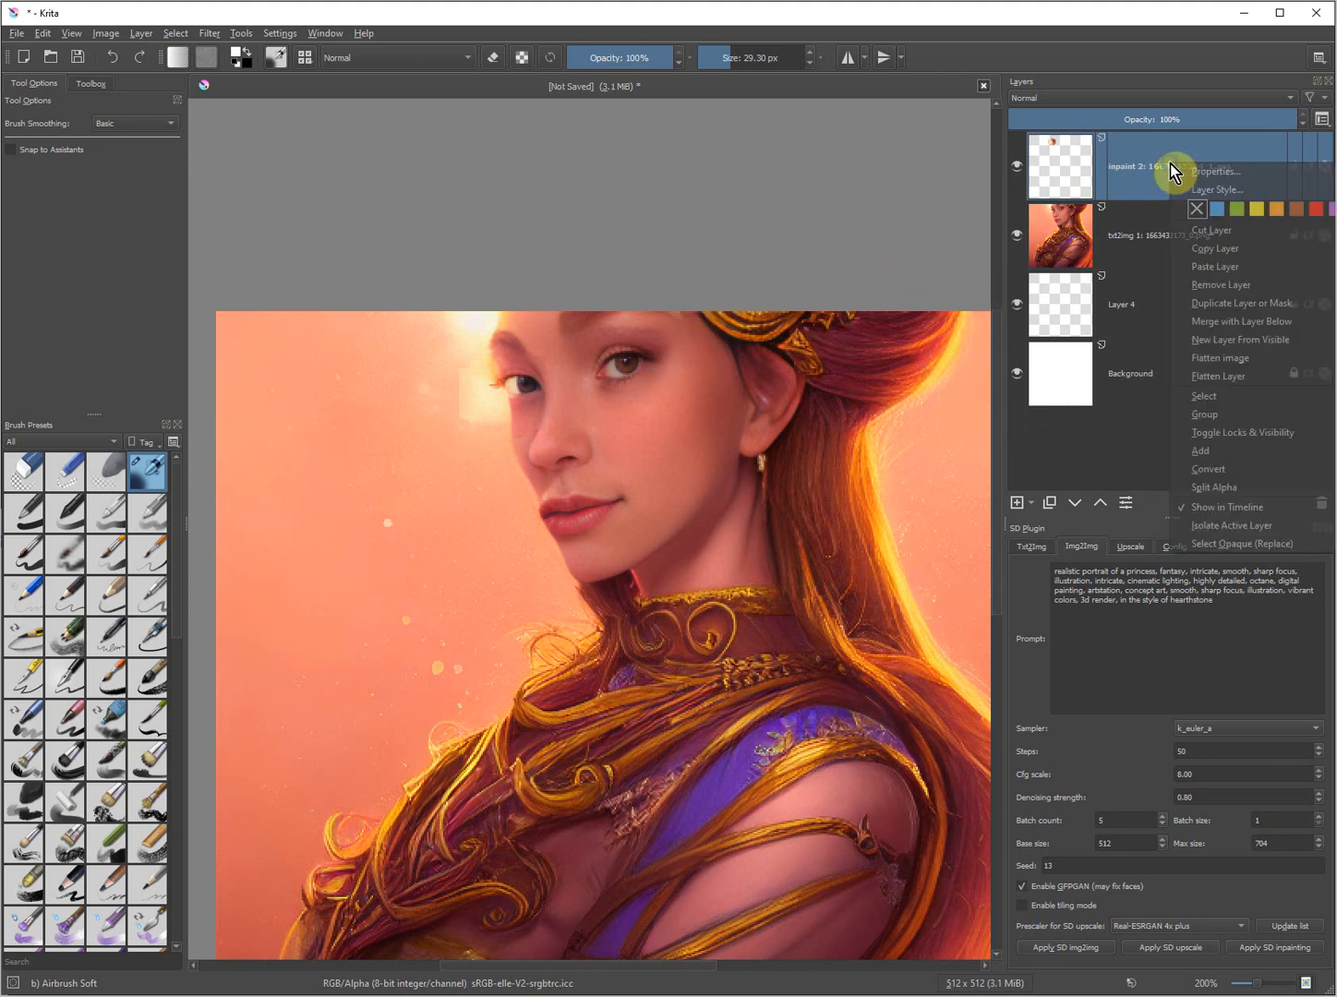
click(1252, 321)
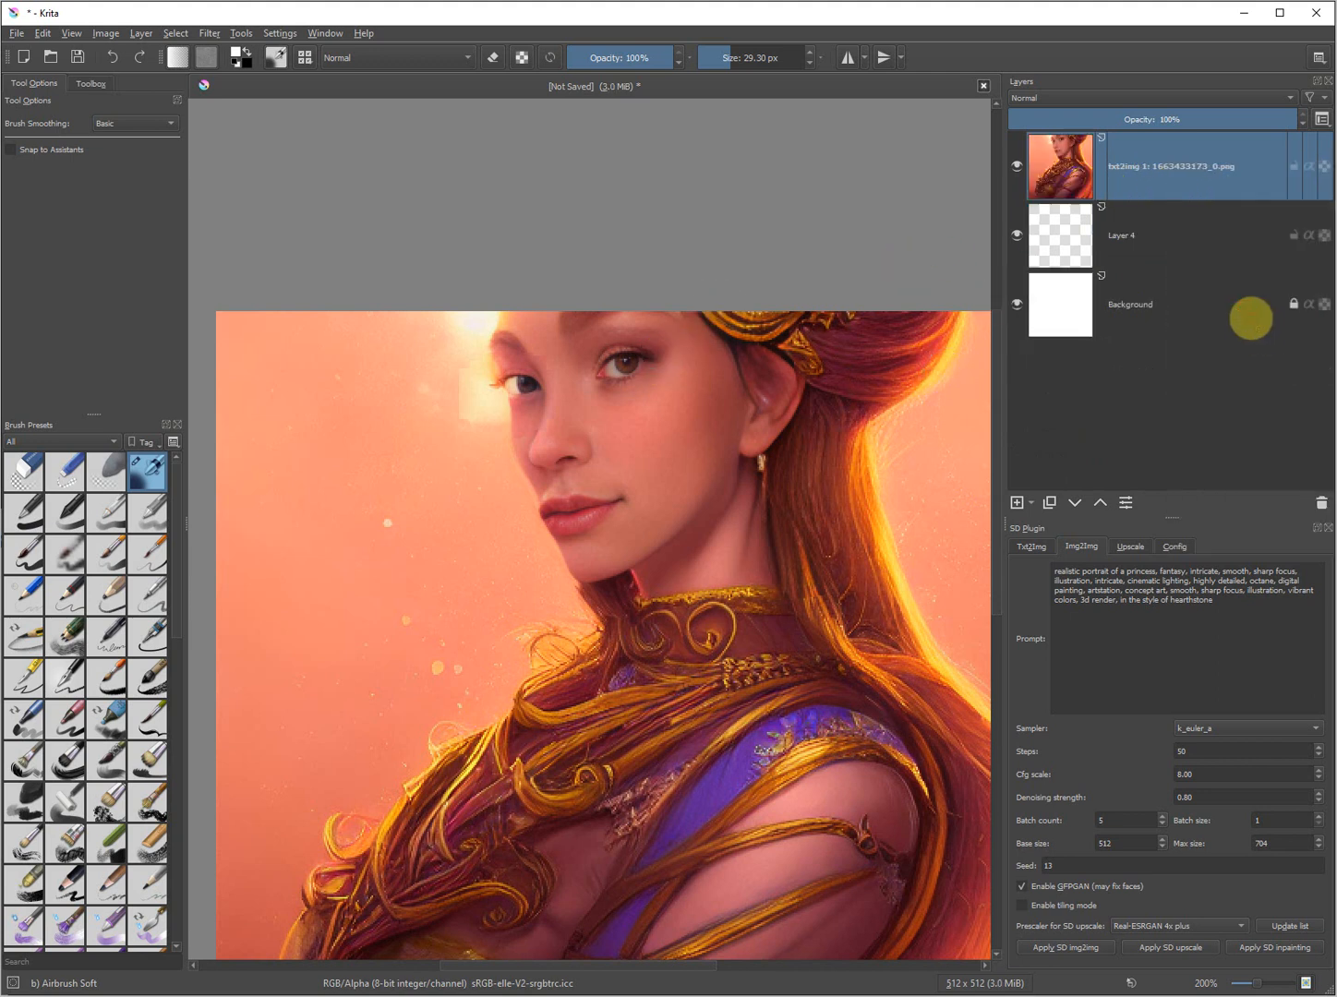
click(1151, 236)
right_click(1154, 235)
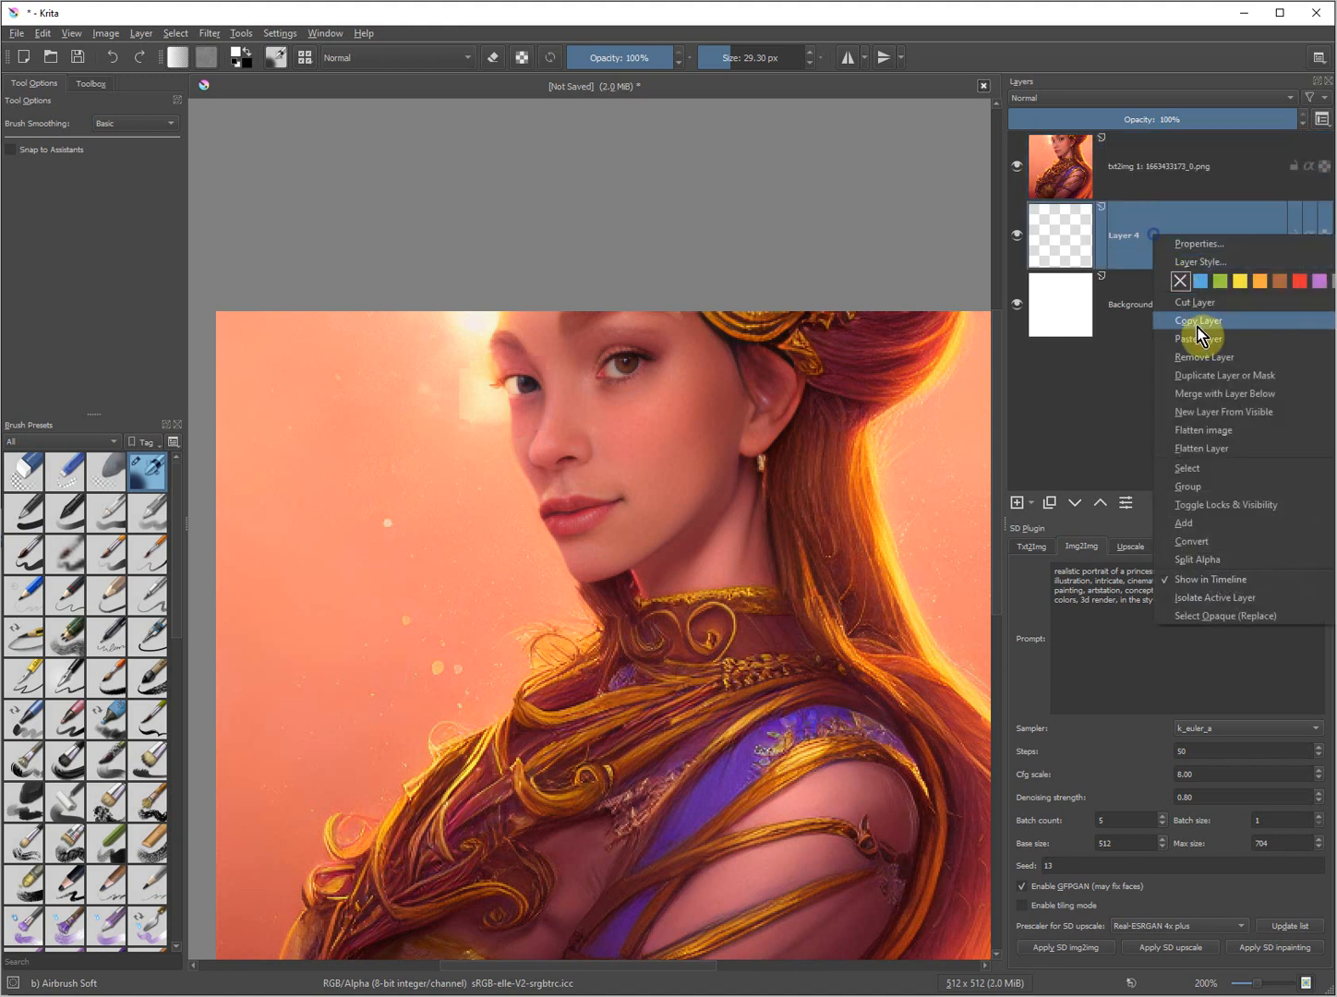
click(1220, 363)
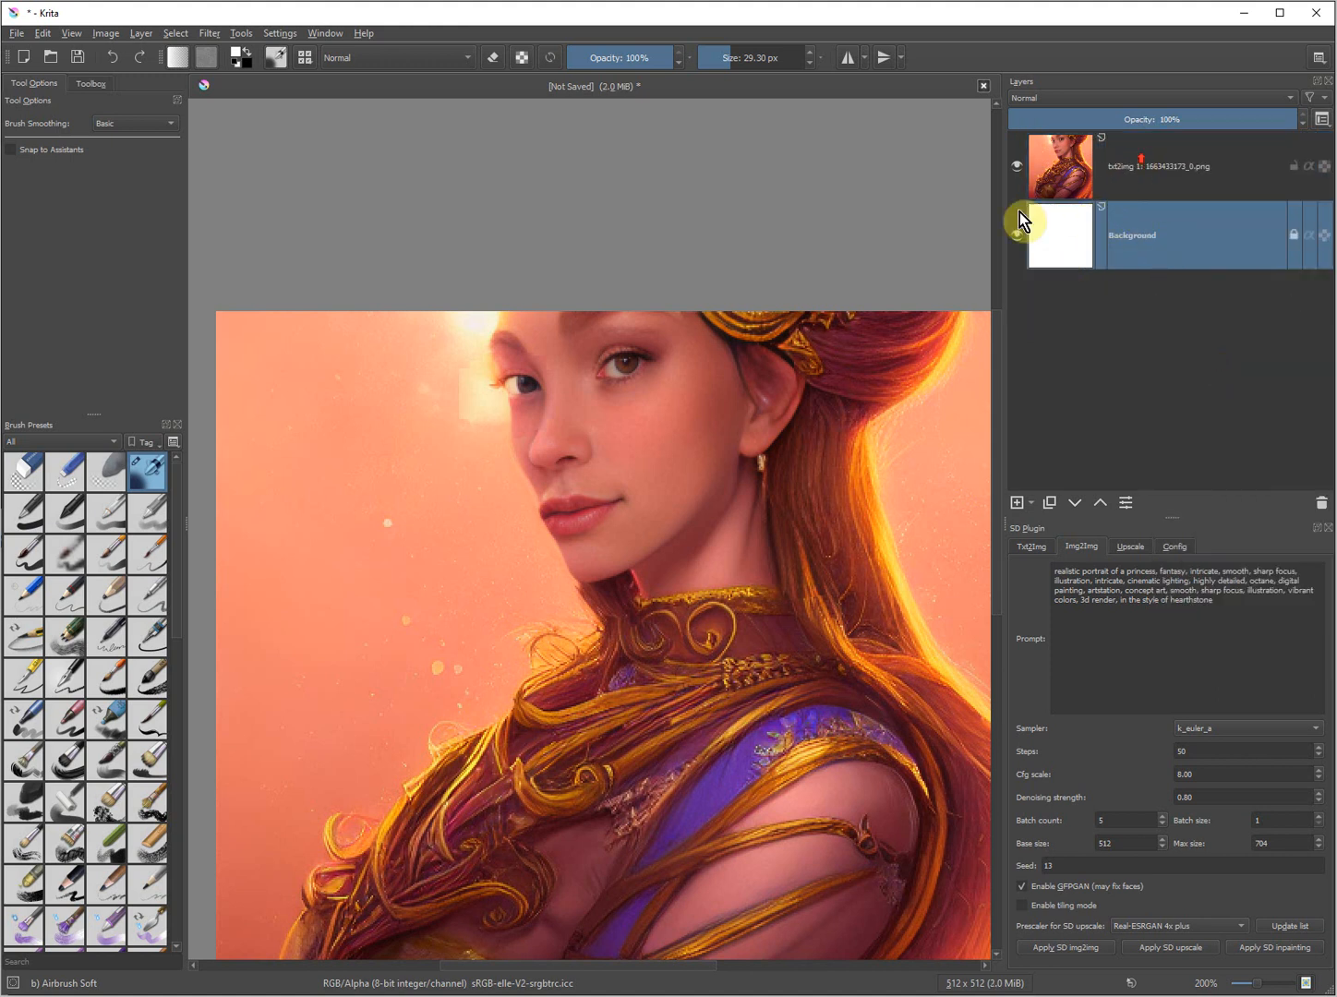
Duplicate the merged txt2img portrait layer and hide the original beneath the copy
scroll(623, 475, down, 2)
drag(617, 523, 573, 430)
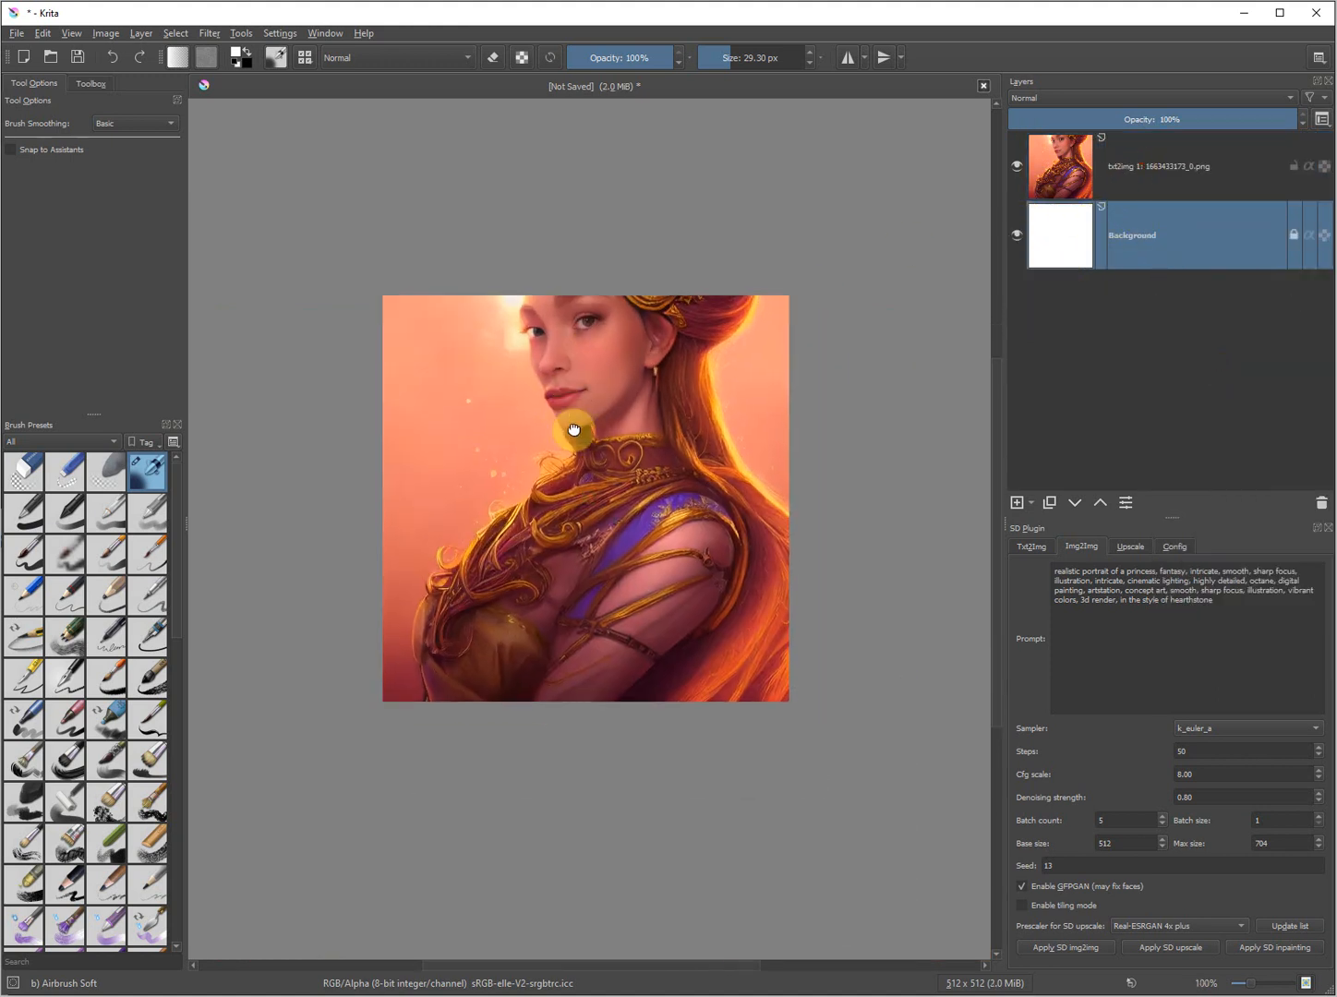
scroll(574, 429, up, 3)
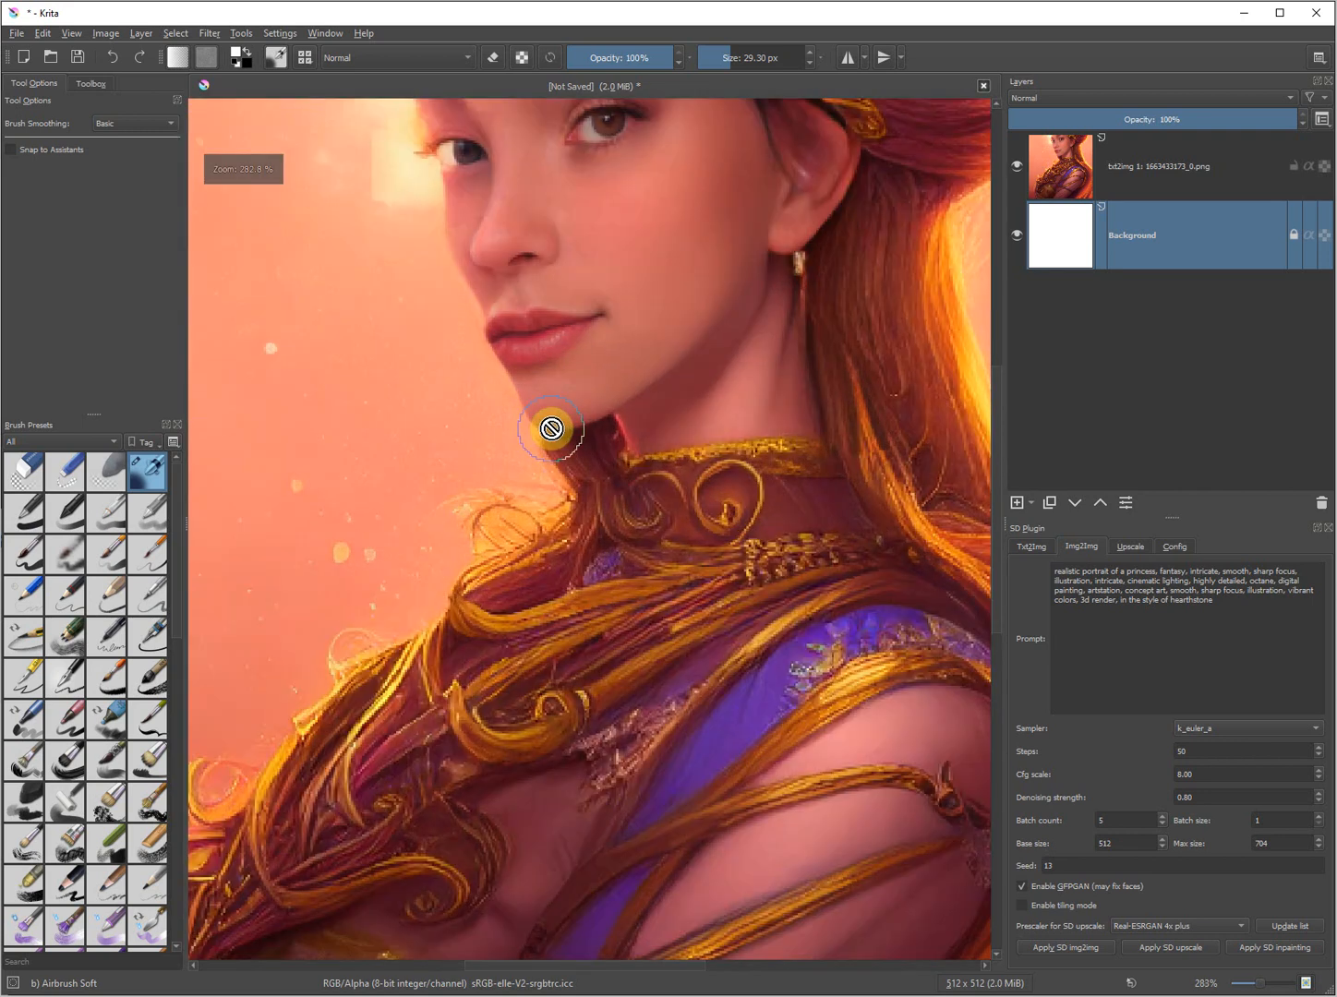
scroll(553, 427, down, 2)
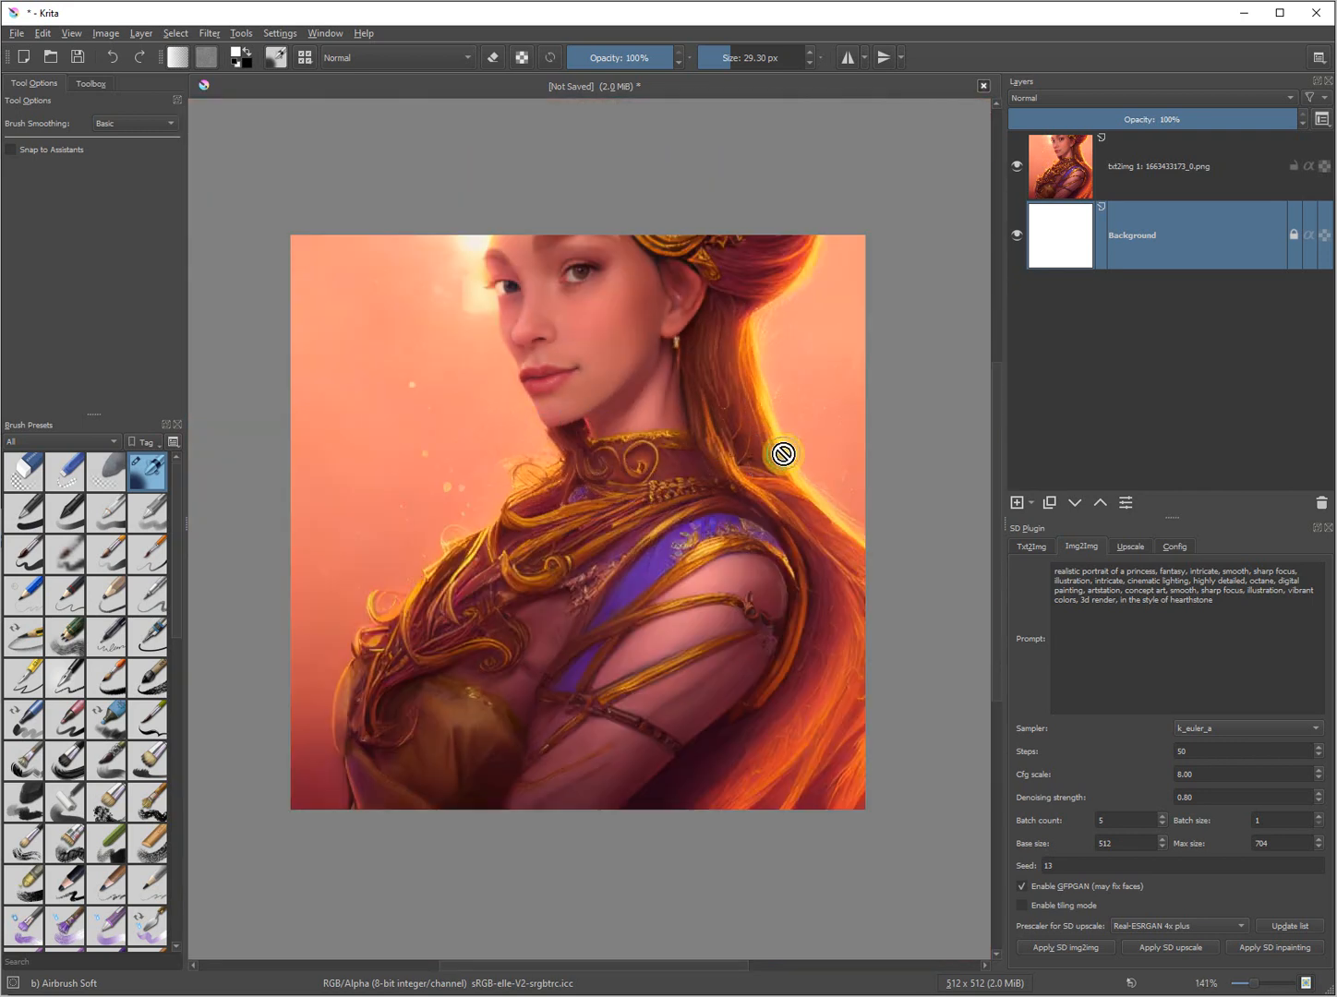
drag(686, 404, 666, 432)
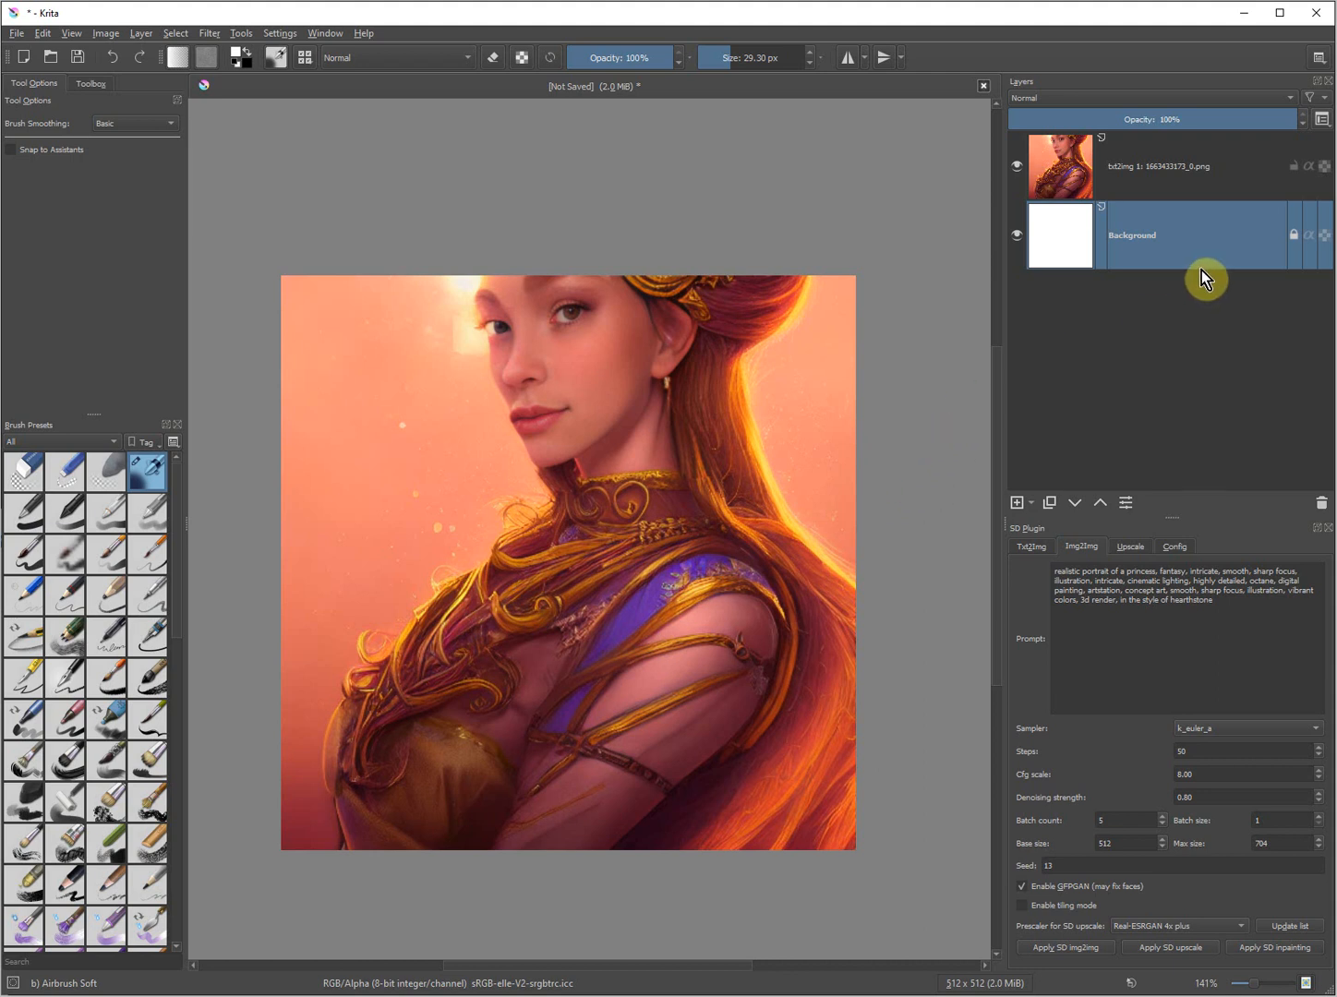
click(1142, 164)
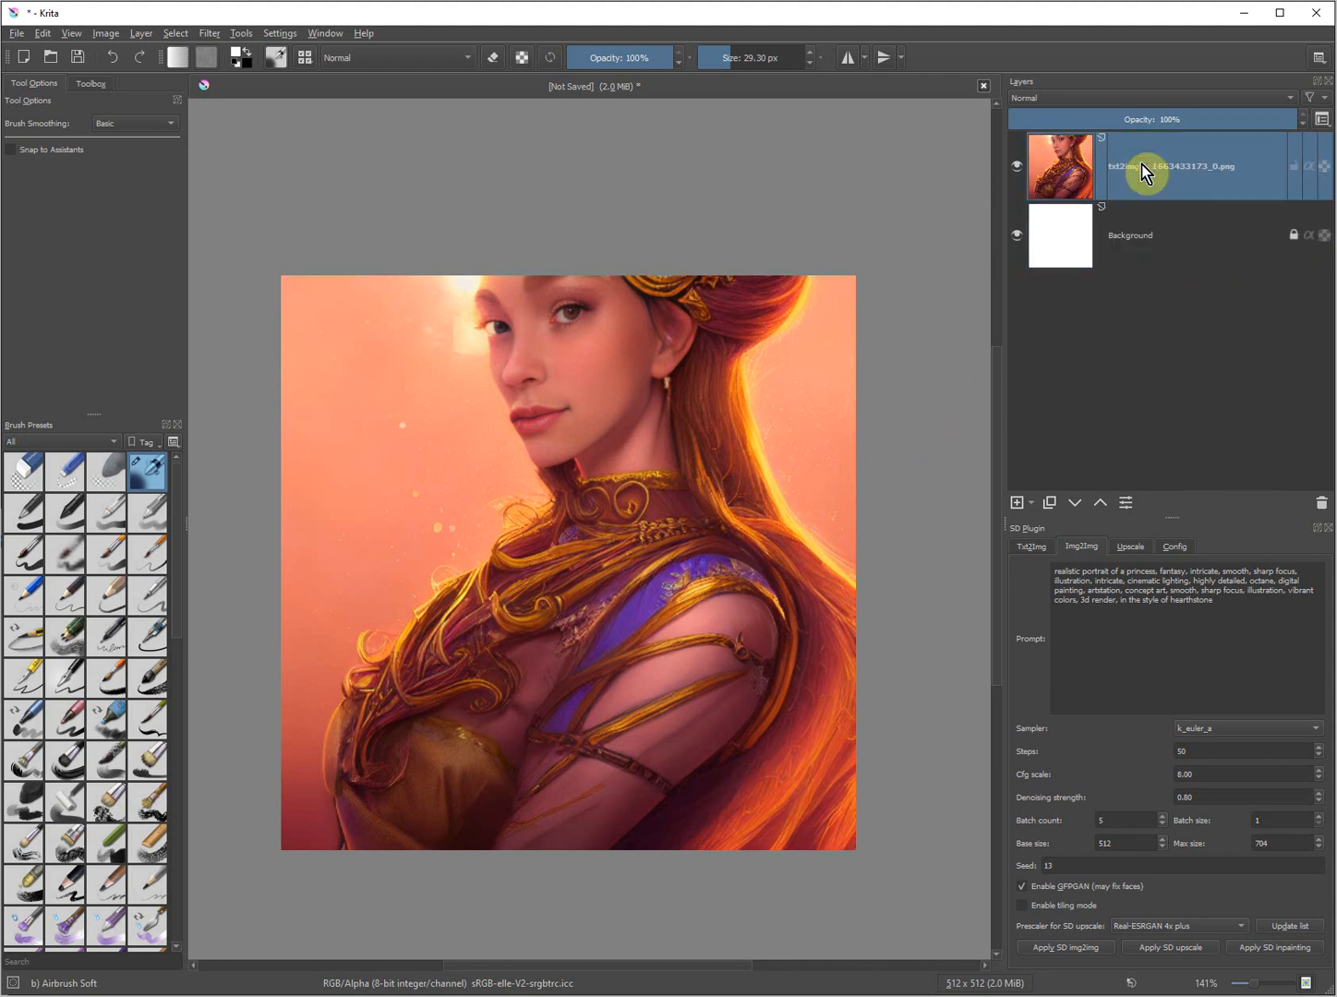
right_click(1142, 164)
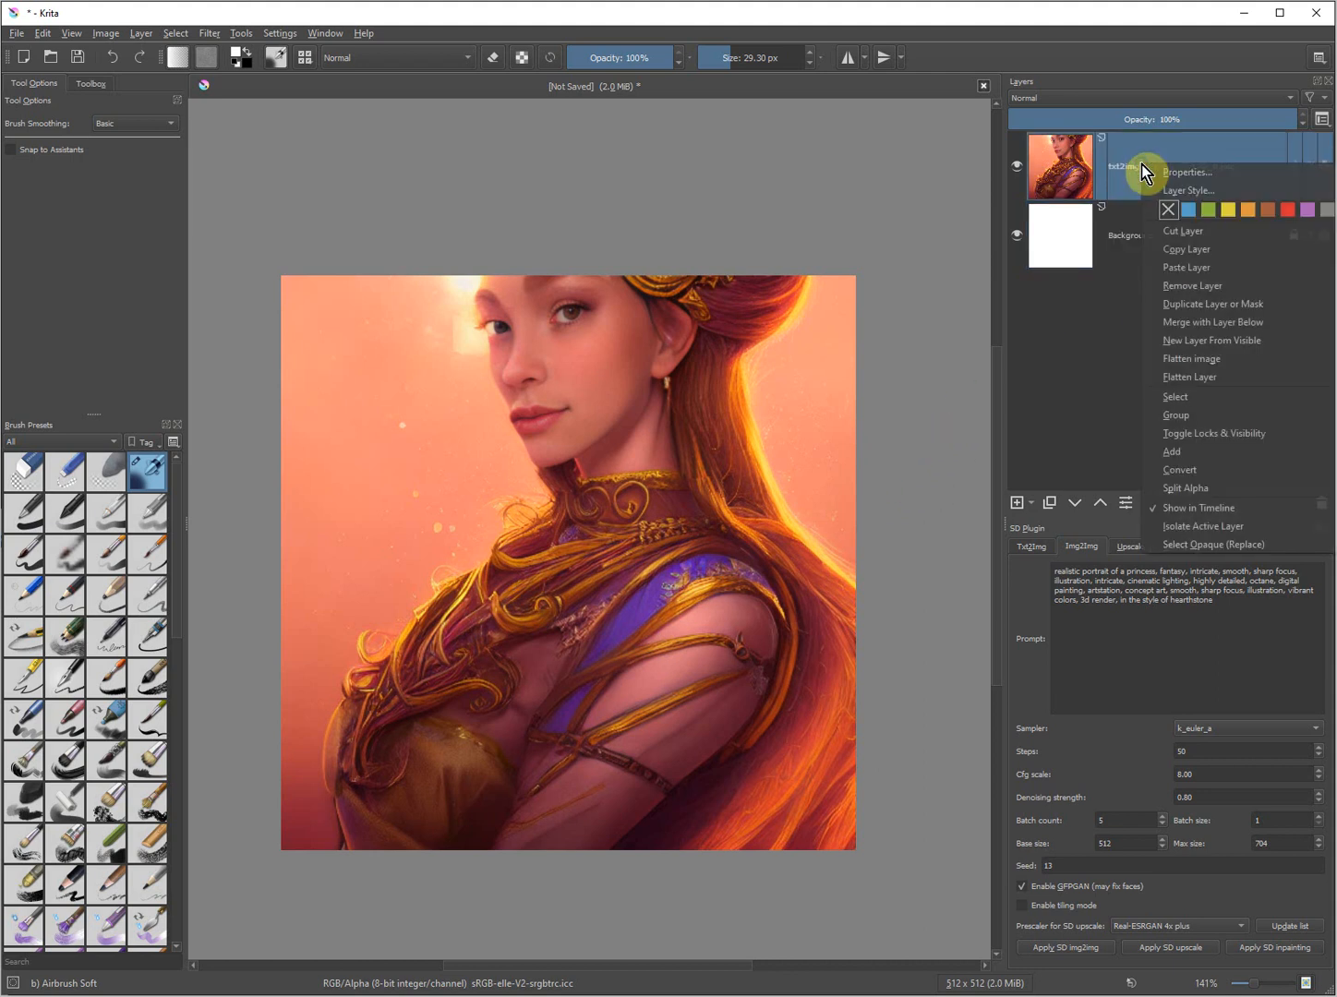
click(1241, 306)
click(1017, 236)
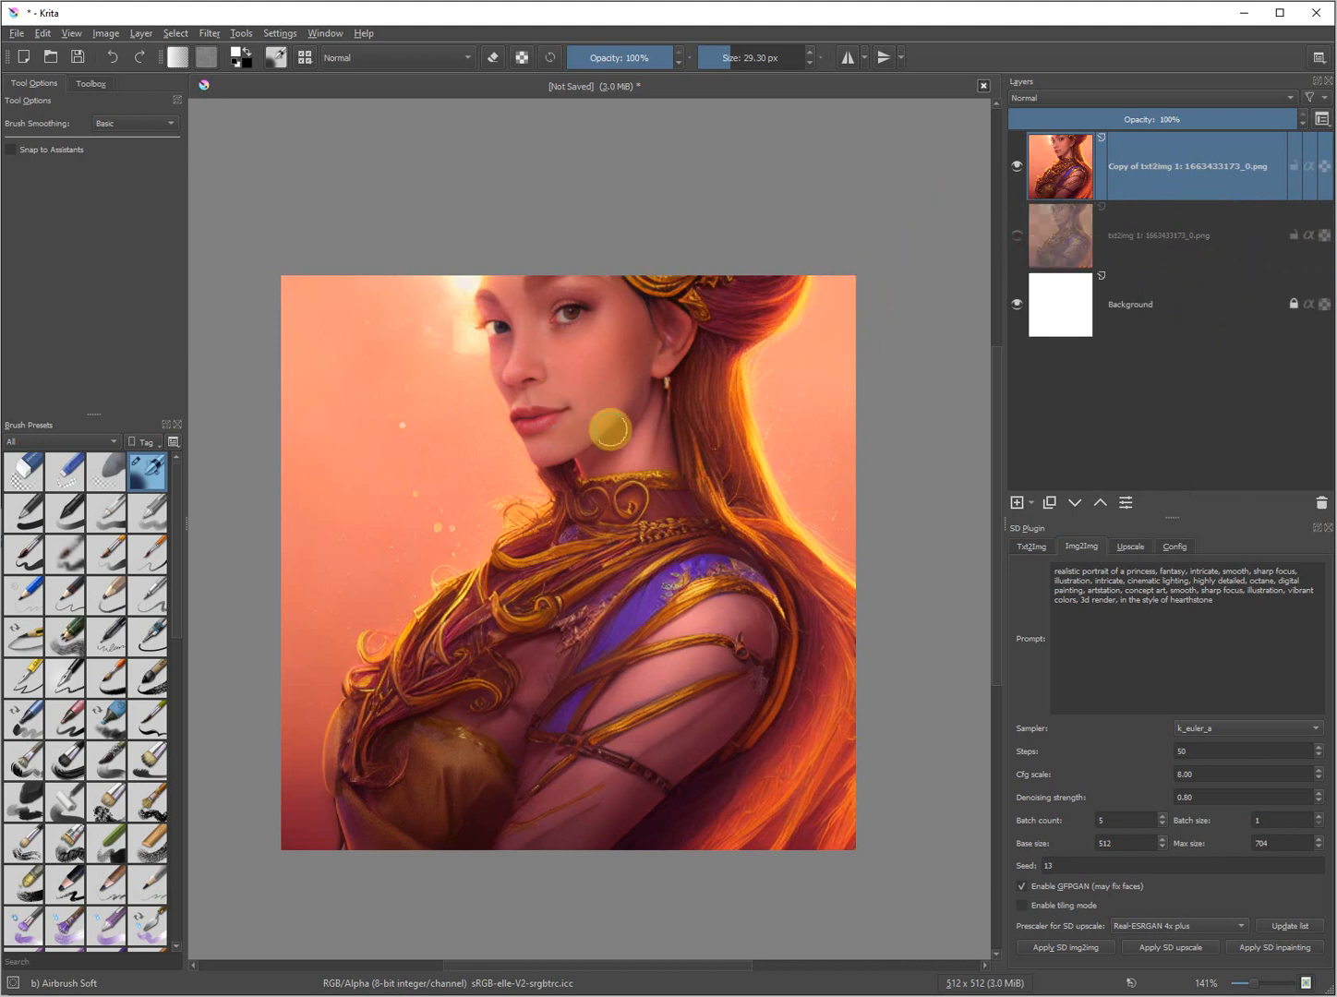
Transform the portrait copy, shrinking it proportionally to about 70% of the canvas and placing it against the canvas's right edge
click(89, 83)
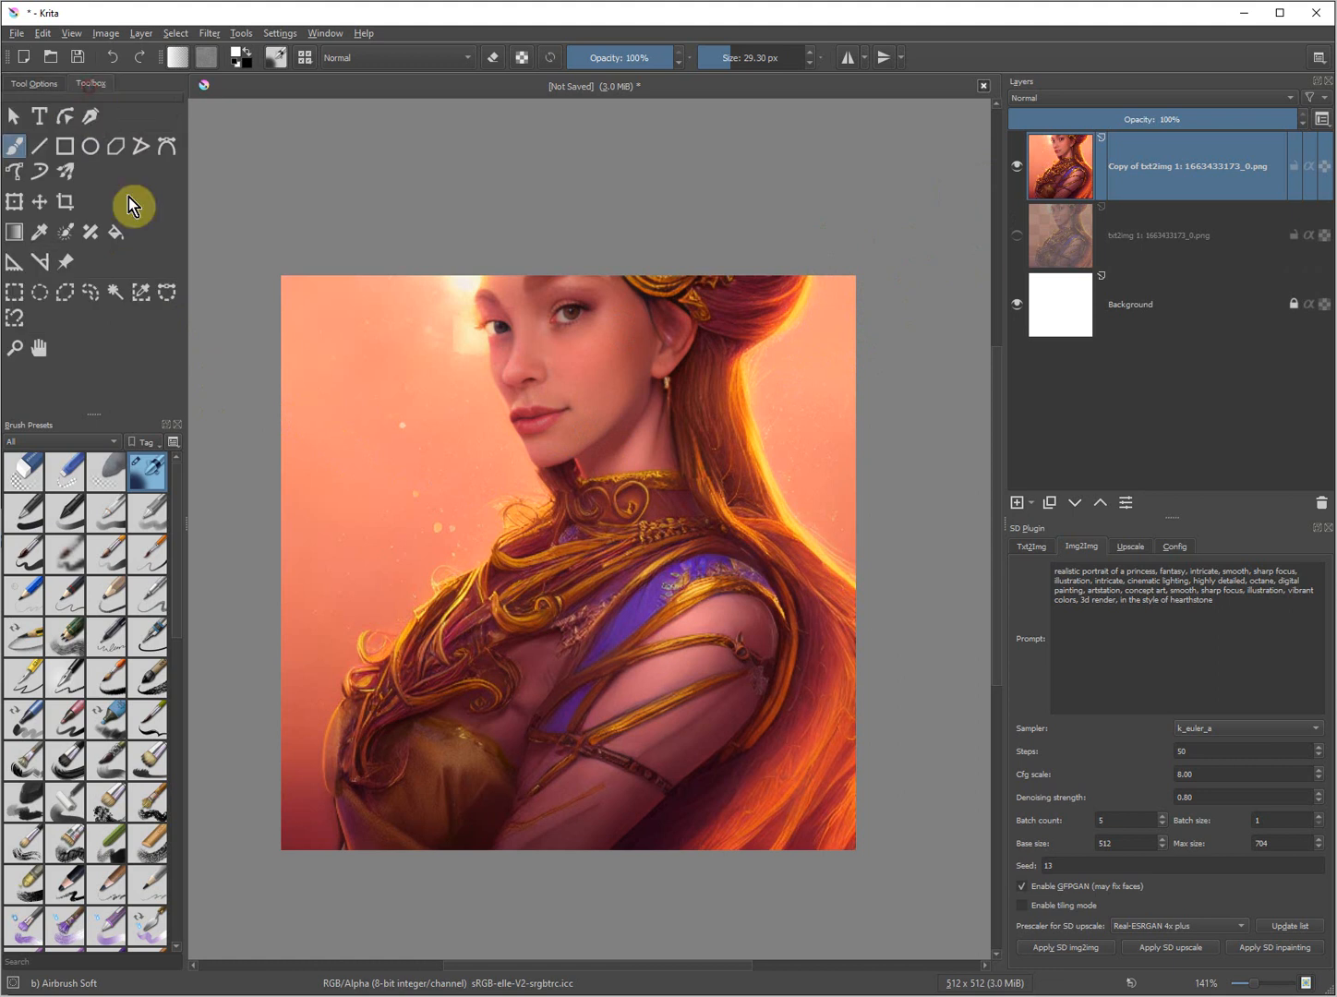
click(16, 203)
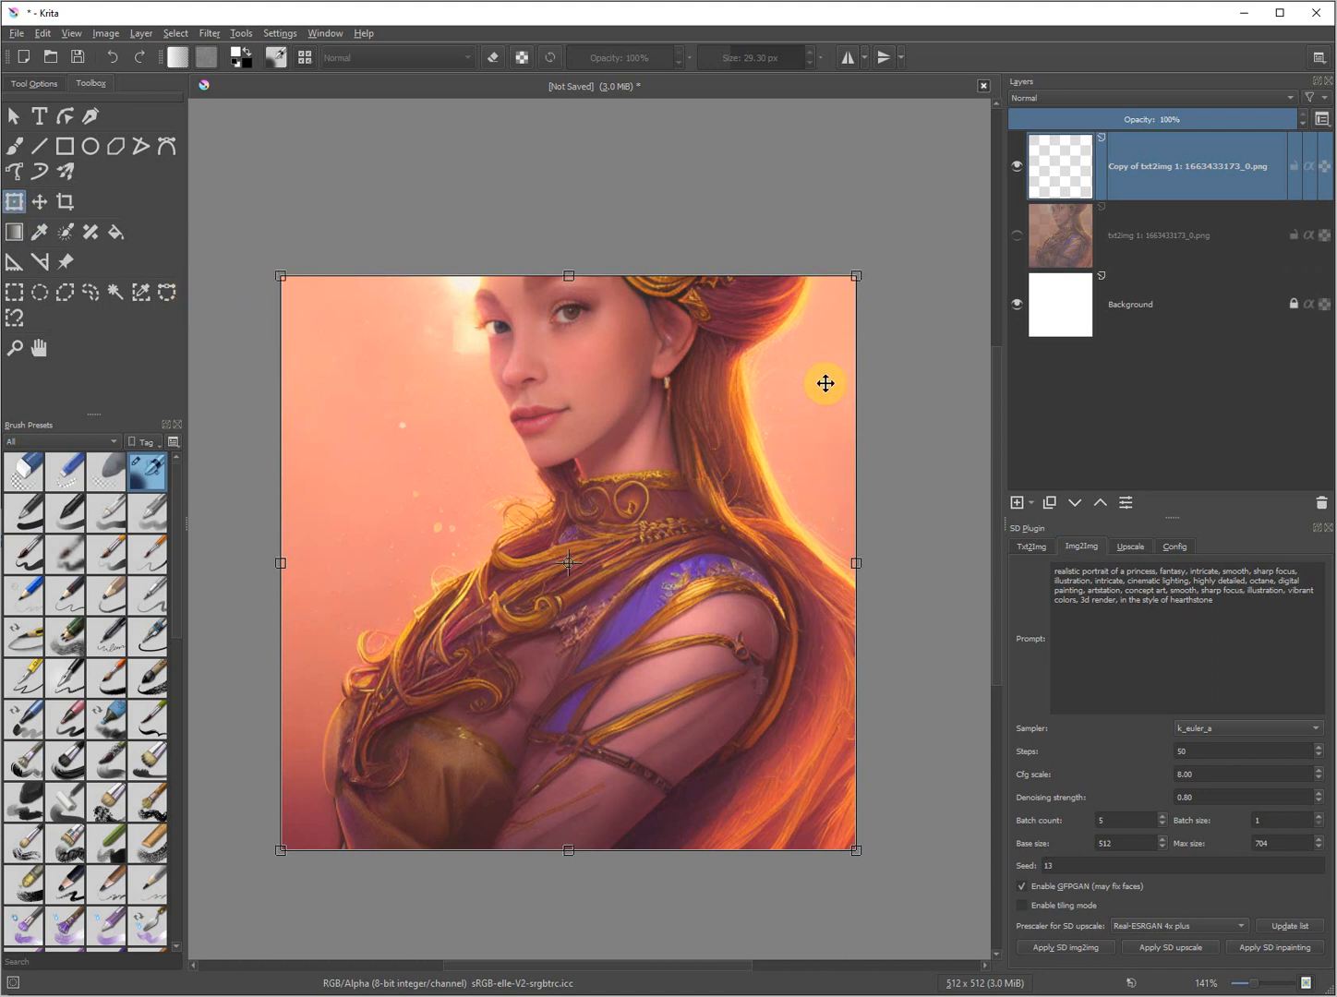
drag(857, 276, 716, 483)
key(ctrl+z)
drag(568, 587, 702, 496)
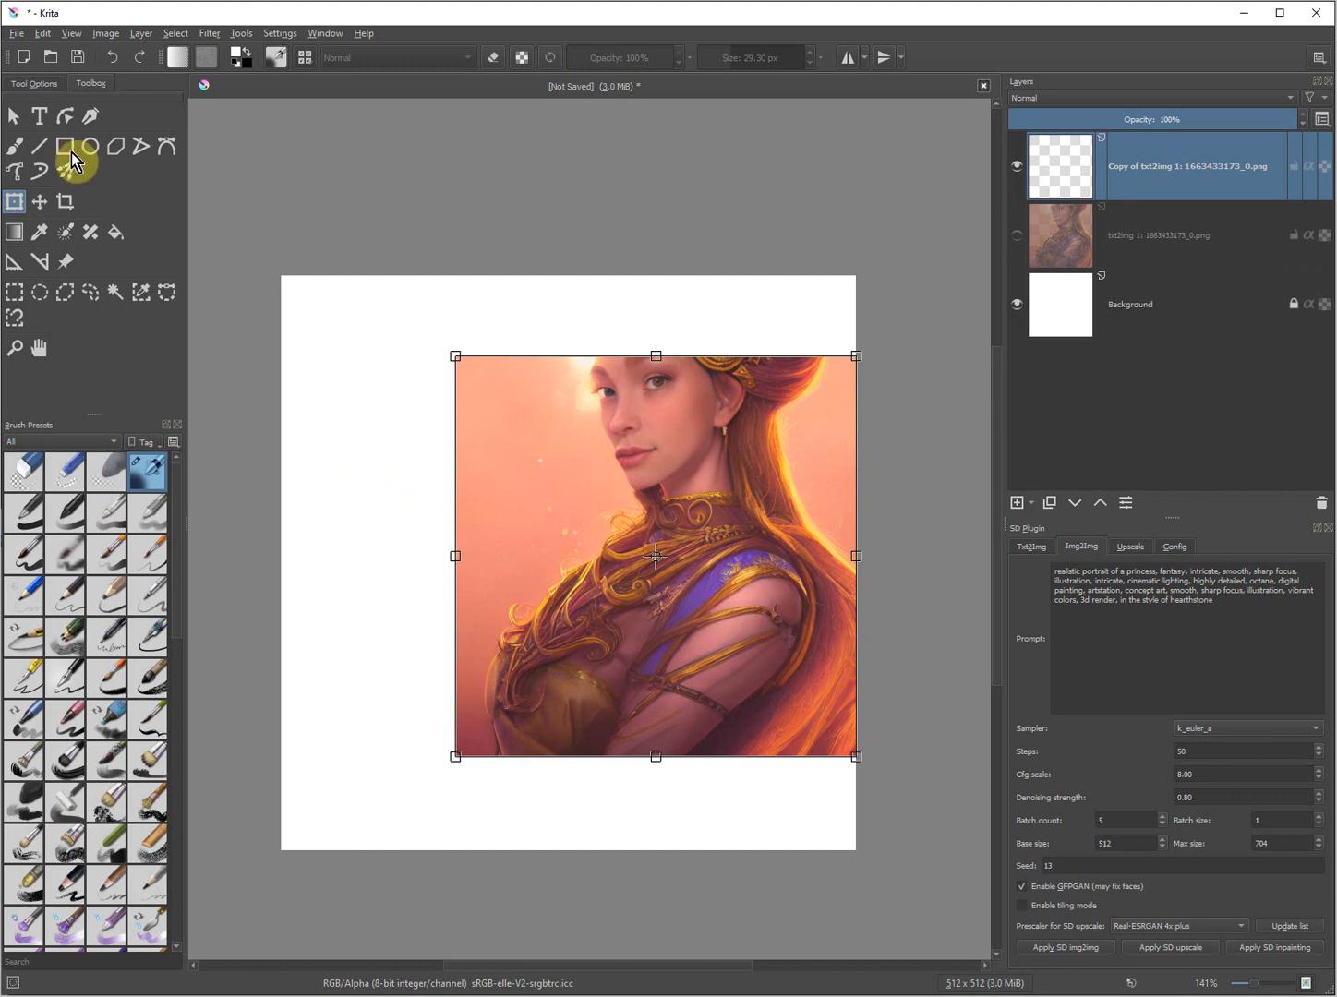
click(12, 114)
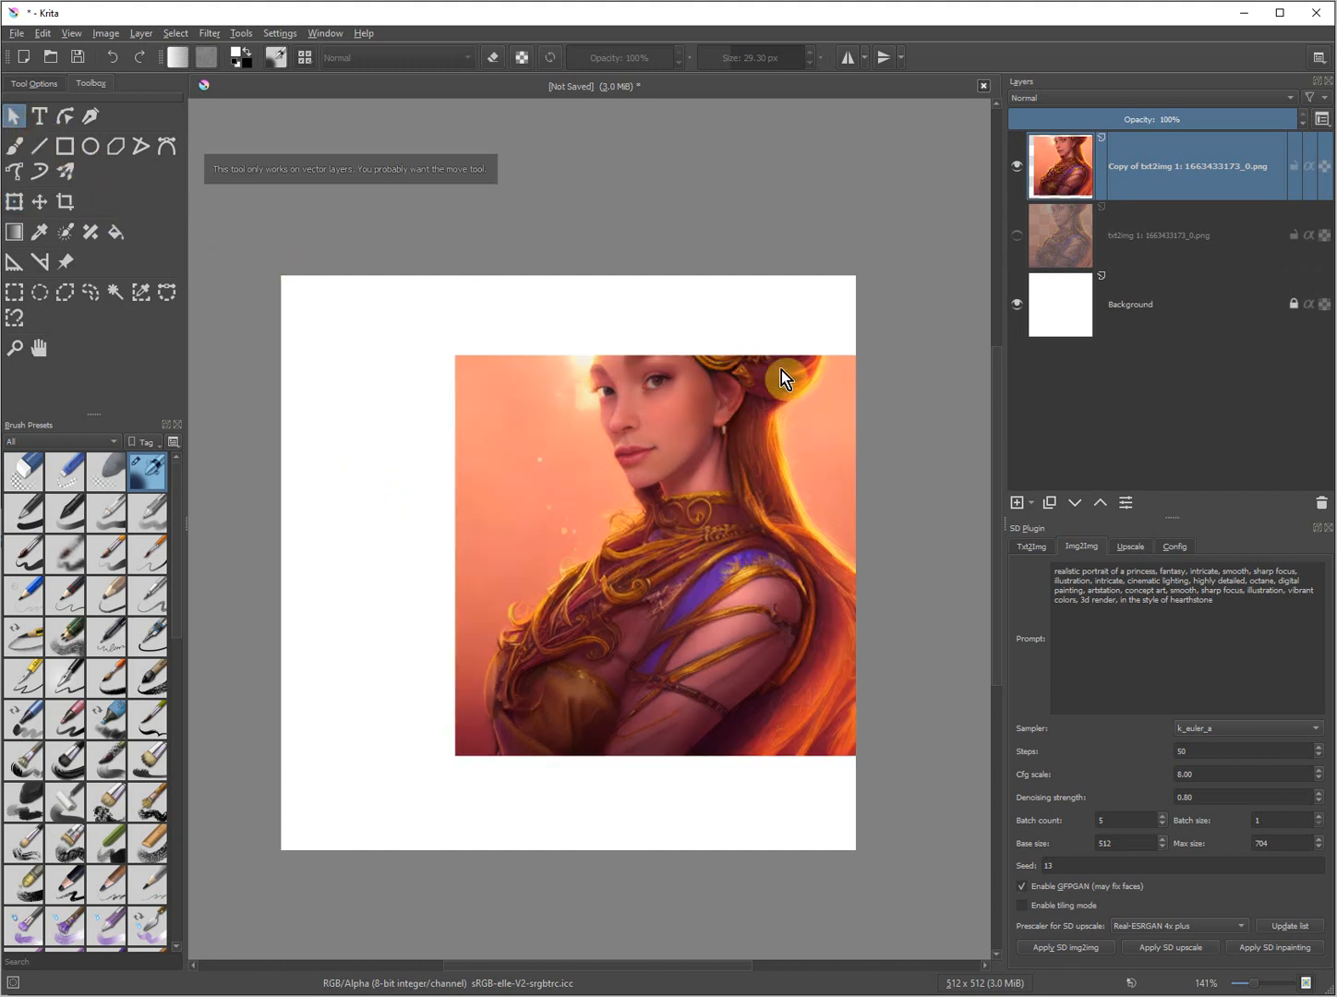
Add a paint layer and paint a white mask over the blank canvas and the portrait's edges, using a 63.29 px brush for the edges
click(1016, 502)
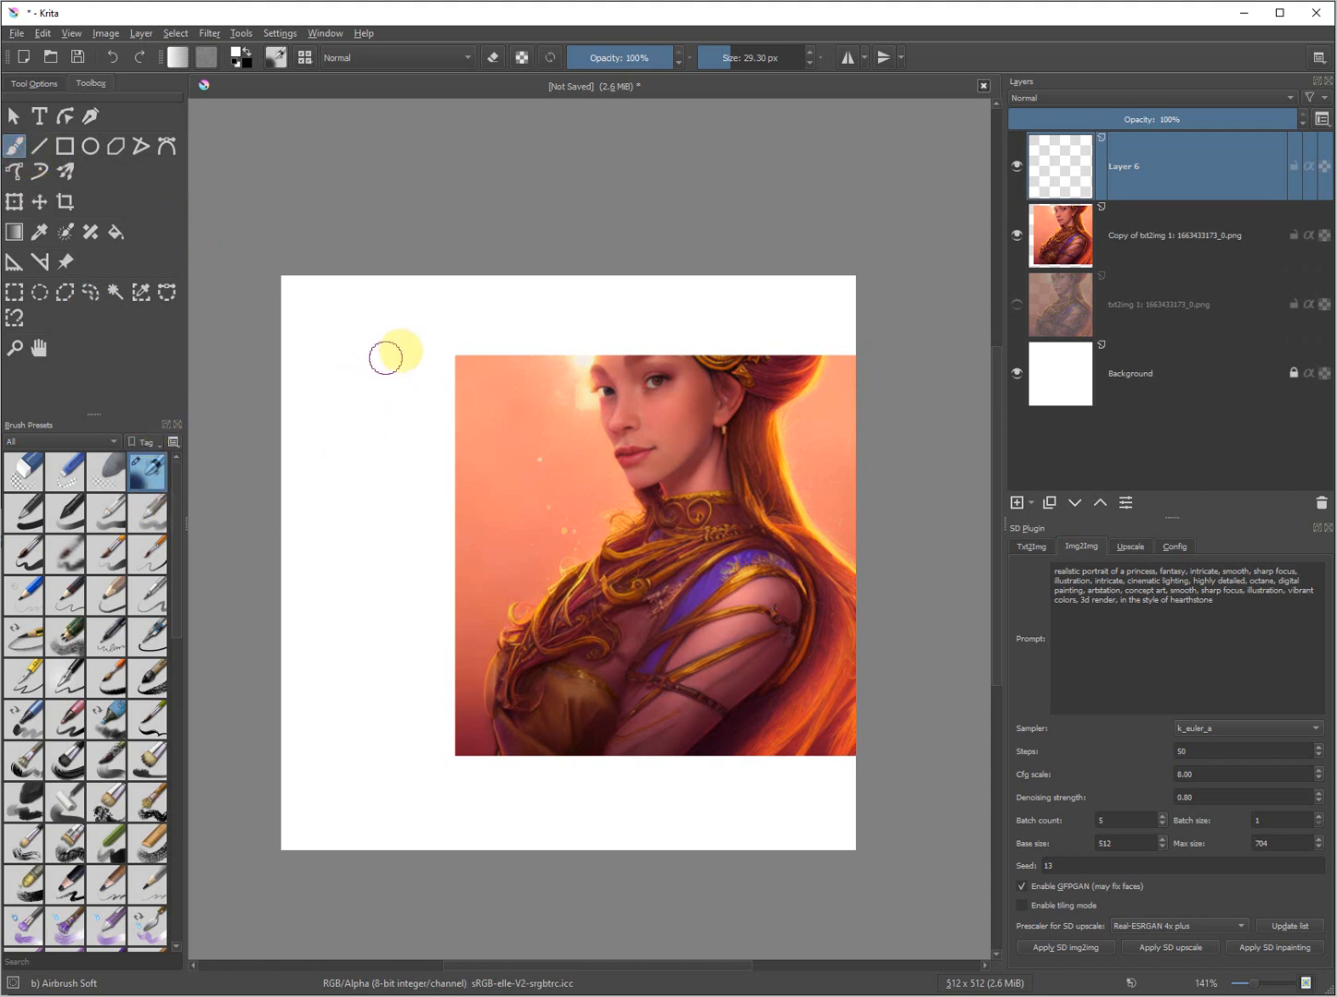
click(758, 59)
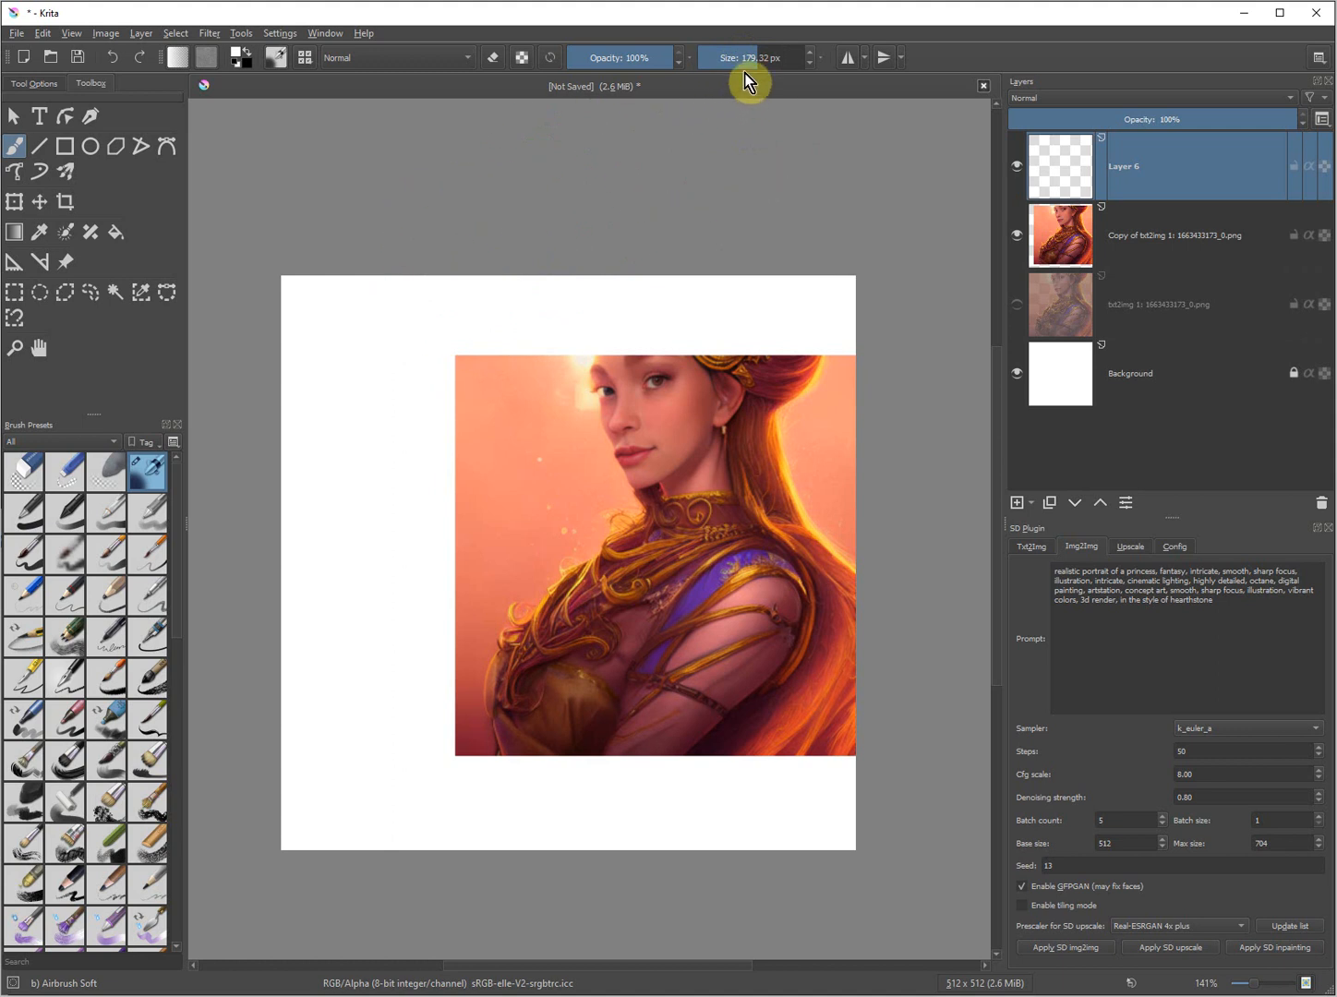
mouse_move(483, 291)
mouse_down()
mouse_move(440, 336)
mouse_move(459, 379)
mouse_move(409, 404)
mouse_move(456, 445)
mouse_move(434, 475)
mouse_move(450, 608)
mouse_move(409, 622)
mouse_move(452, 606)
mouse_move(423, 432)
mouse_move(446, 392)
mouse_move(438, 342)
mouse_move(497, 346)
mouse_move(562, 324)
mouse_move(570, 338)
mouse_move(687, 310)
mouse_move(845, 350)
mouse_move(785, 320)
mouse_move(744, 322)
mouse_move(784, 339)
mouse_move(622, 314)
mouse_move(474, 336)
mouse_move(442, 383)
mouse_move(315, 488)
mouse_move(417, 641)
mouse_move(450, 664)
mouse_move(421, 711)
mouse_move(466, 713)
mouse_move(438, 742)
mouse_move(453, 629)
mouse_move(434, 718)
mouse_up()
mouse_move(485, 769)
mouse_down()
mouse_move(581, 782)
mouse_move(845, 760)
mouse_move(742, 778)
mouse_move(680, 767)
mouse_move(638, 783)
mouse_move(418, 761)
mouse_move(648, 808)
mouse_move(474, 817)
mouse_move(833, 824)
mouse_move(822, 846)
mouse_move(848, 840)
mouse_move(833, 784)
mouse_move(508, 815)
mouse_move(345, 793)
mouse_move(492, 826)
mouse_move(400, 801)
mouse_move(465, 800)
mouse_move(468, 761)
mouse_move(537, 782)
mouse_move(404, 746)
mouse_move(364, 816)
mouse_move(338, 628)
mouse_move(393, 444)
mouse_move(356, 280)
mouse_move(295, 521)
mouse_move(288, 268)
mouse_move(296, 738)
mouse_move(281, 870)
mouse_move(338, 315)
mouse_move(305, 681)
mouse_move(316, 697)
mouse_move(389, 306)
mouse_move(363, 730)
mouse_move(380, 207)
mouse_move(345, 598)
mouse_move(370, 880)
mouse_move(416, 683)
mouse_move(449, 403)
mouse_move(442, 309)
mouse_move(403, 378)
mouse_move(452, 334)
mouse_move(469, 349)
mouse_move(548, 292)
mouse_move(539, 301)
mouse_move(661, 301)
mouse_move(585, 307)
mouse_move(520, 338)
mouse_move(667, 296)
mouse_move(838, 301)
mouse_move(295, 286)
mouse_move(418, 315)
mouse_move(310, 498)
mouse_move(424, 859)
mouse_move(635, 850)
mouse_move(601, 832)
mouse_up()
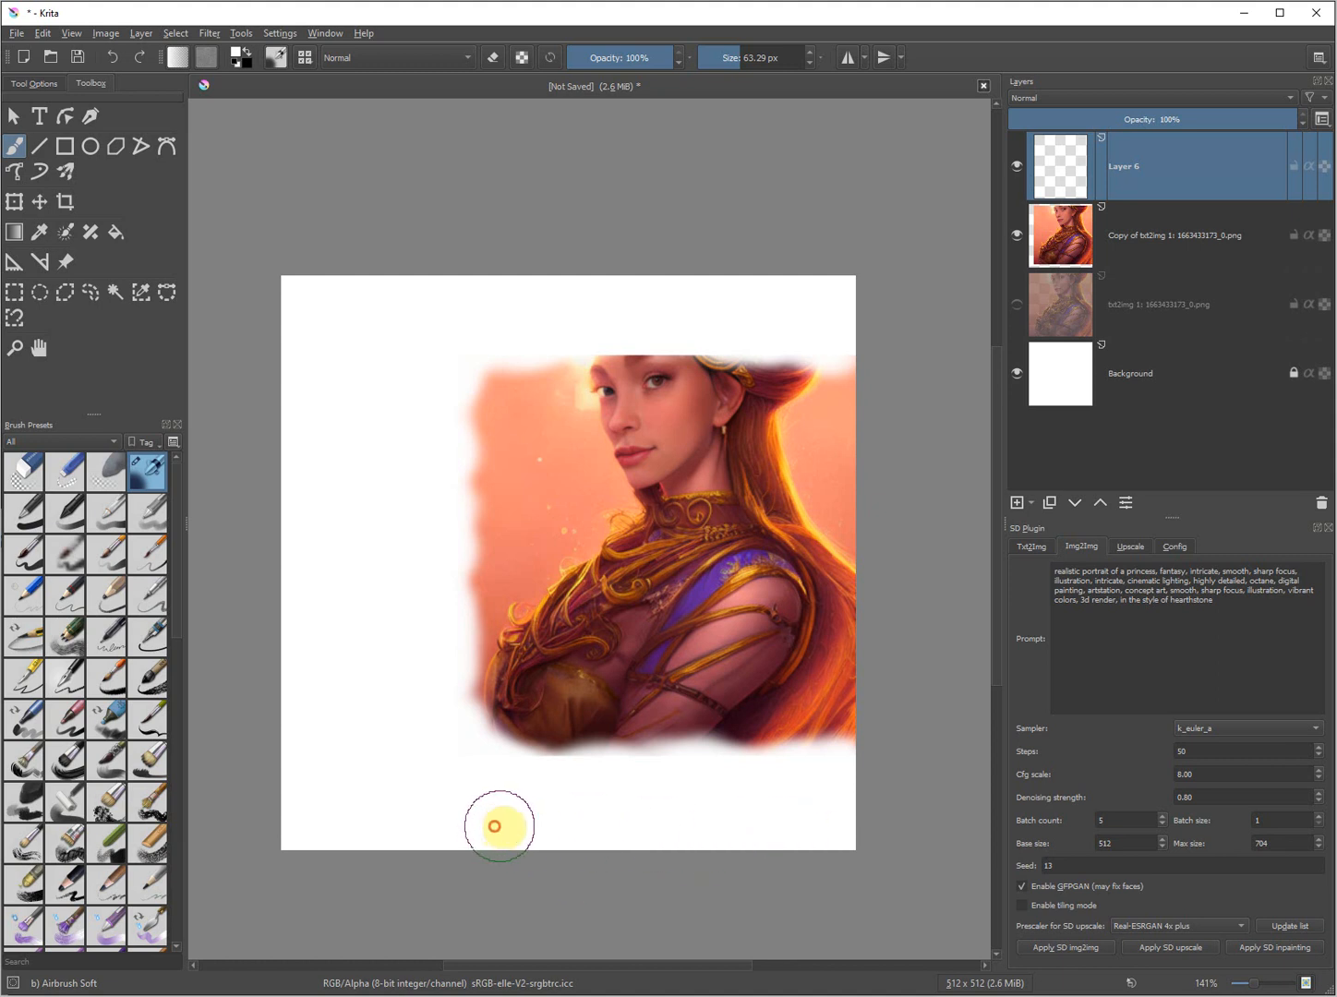
Show the original full-size portrait instead of the shrunken copy and paint white over the gaps it reveals in the mask
click(1017, 235)
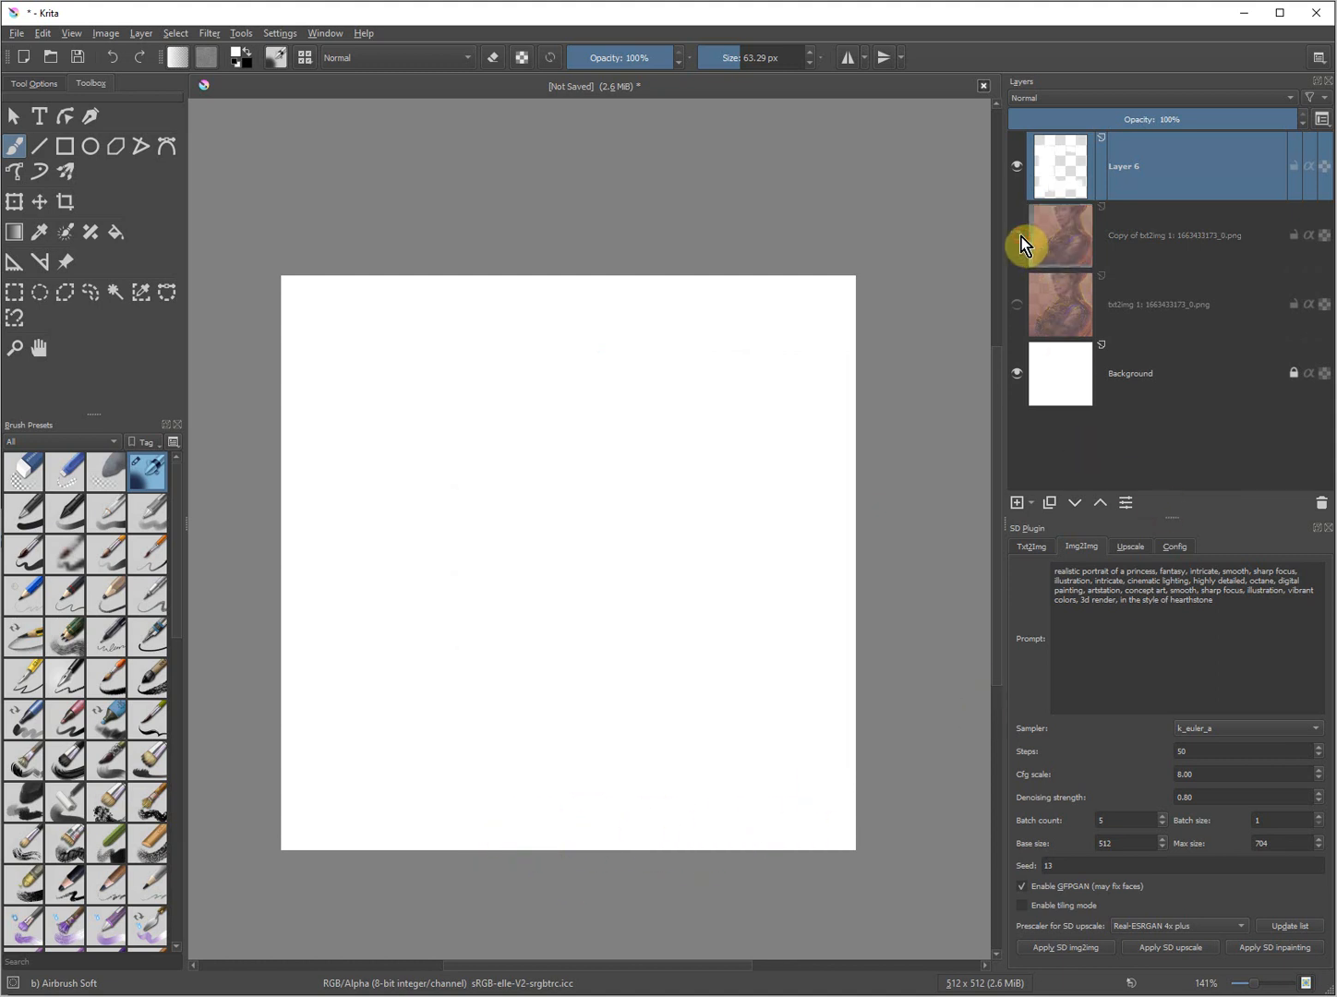
click(1017, 305)
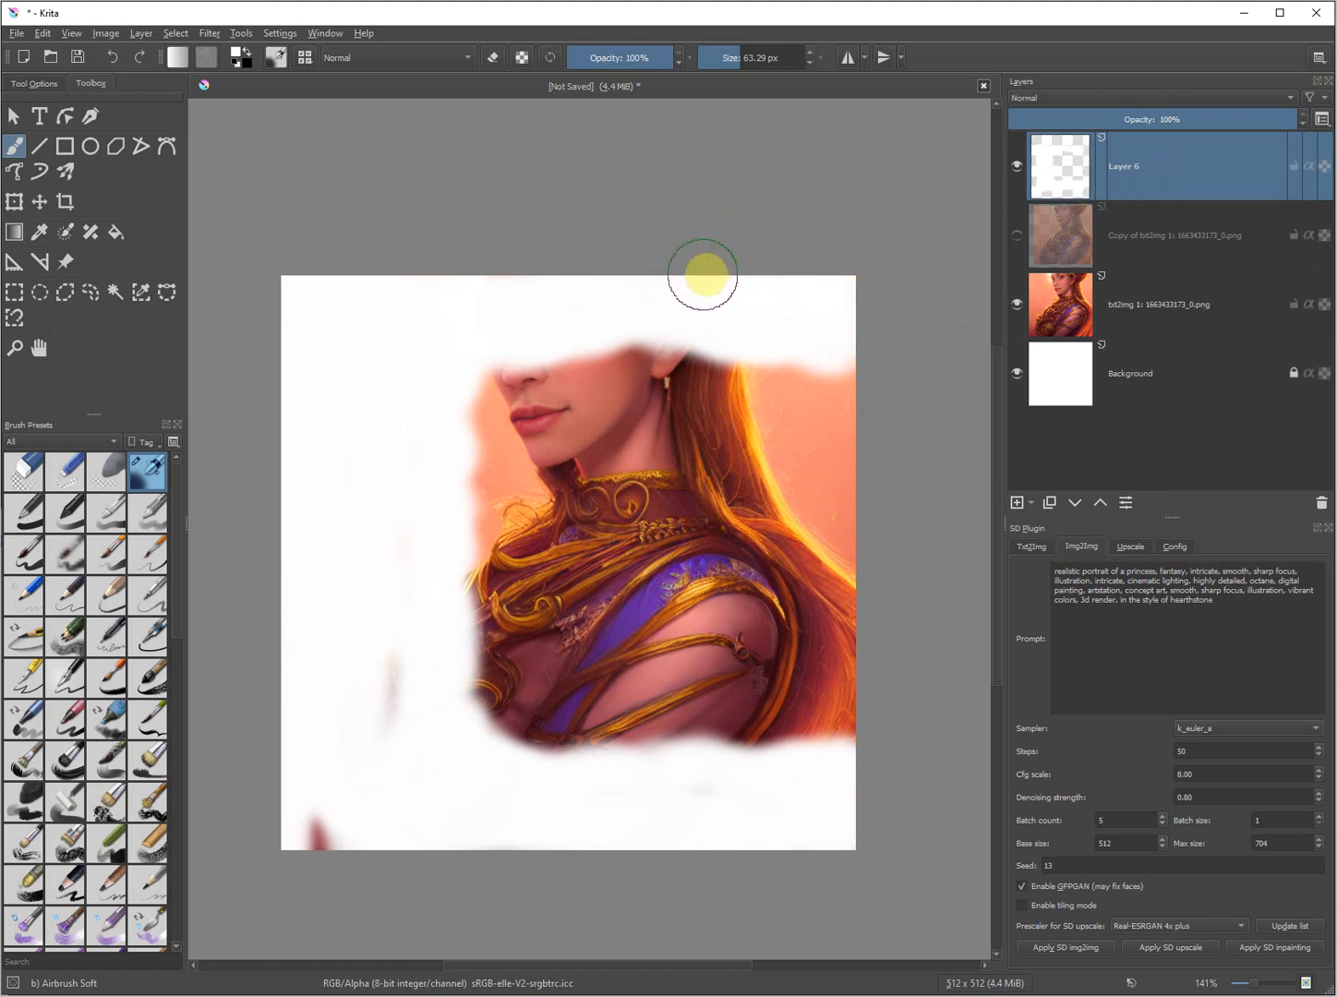
mouse_move(308, 617)
mouse_down()
mouse_move(379, 598)
mouse_move(388, 720)
mouse_move(406, 523)
mouse_move(296, 856)
mouse_move(327, 819)
mouse_move(734, 820)
mouse_move(491, 783)
mouse_move(716, 801)
mouse_move(580, 792)
mouse_up()
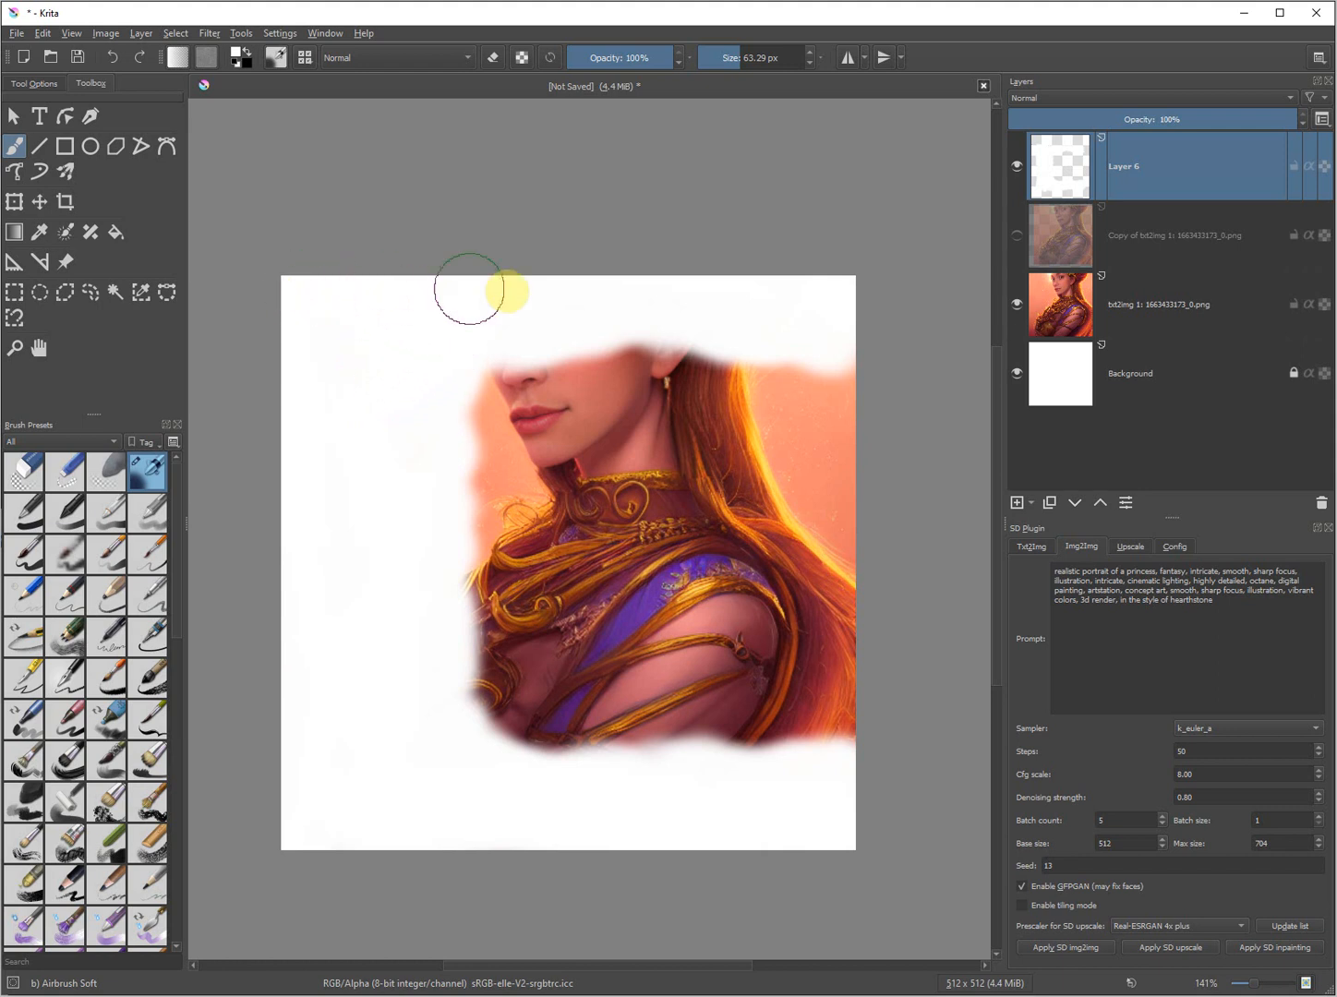
mouse_move(384, 311)
mouse_down()
mouse_move(342, 428)
mouse_move(307, 616)
mouse_move(314, 747)
mouse_up()
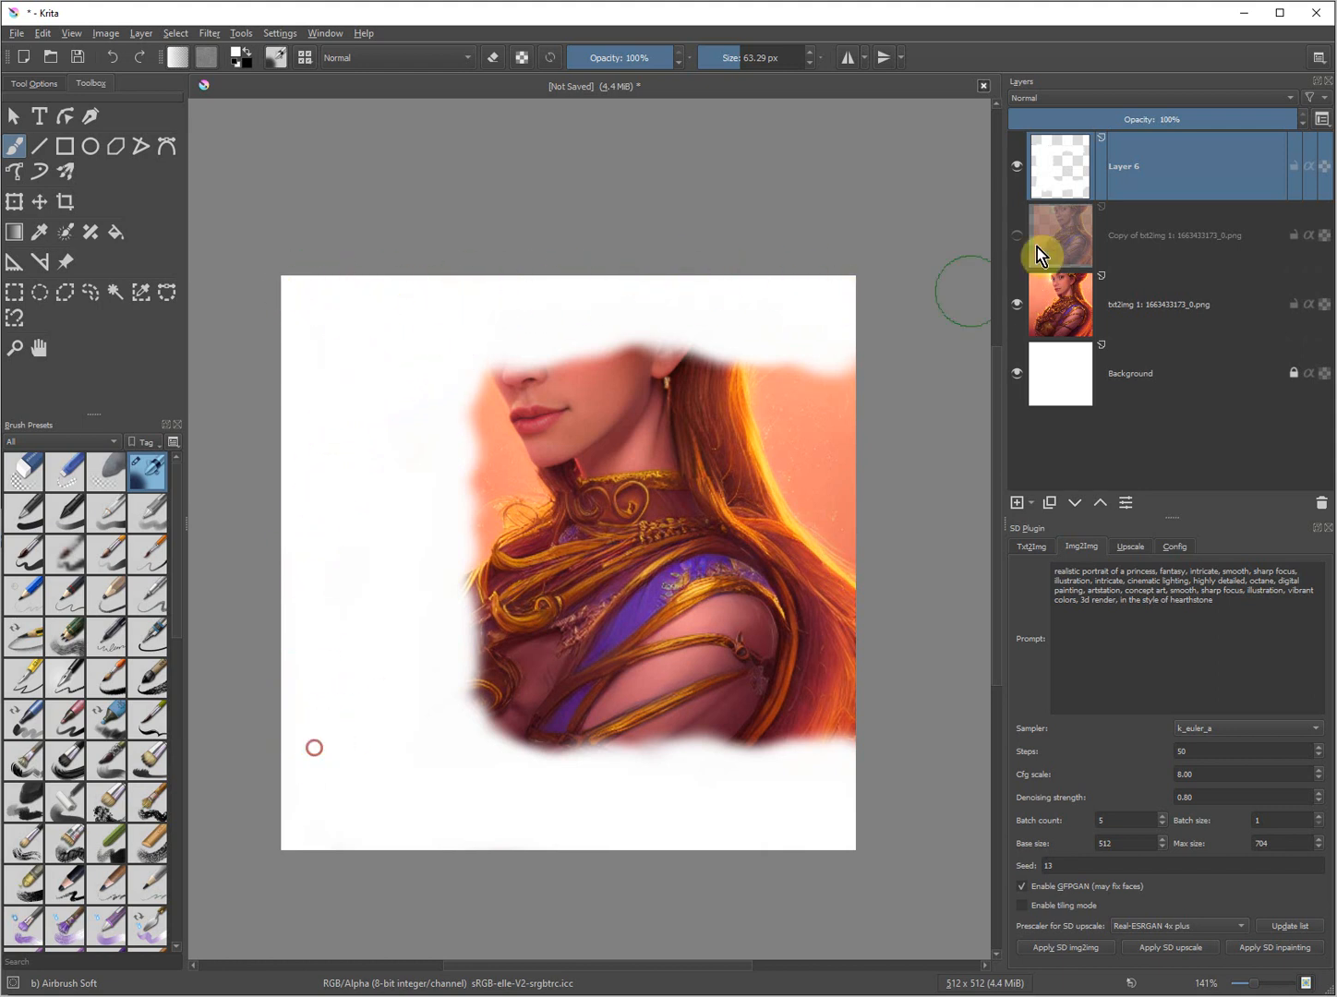
Show the shrunken portrait copy instead of the original and apply SD inpainting to the masked surroundings
click(1016, 236)
click(1018, 306)
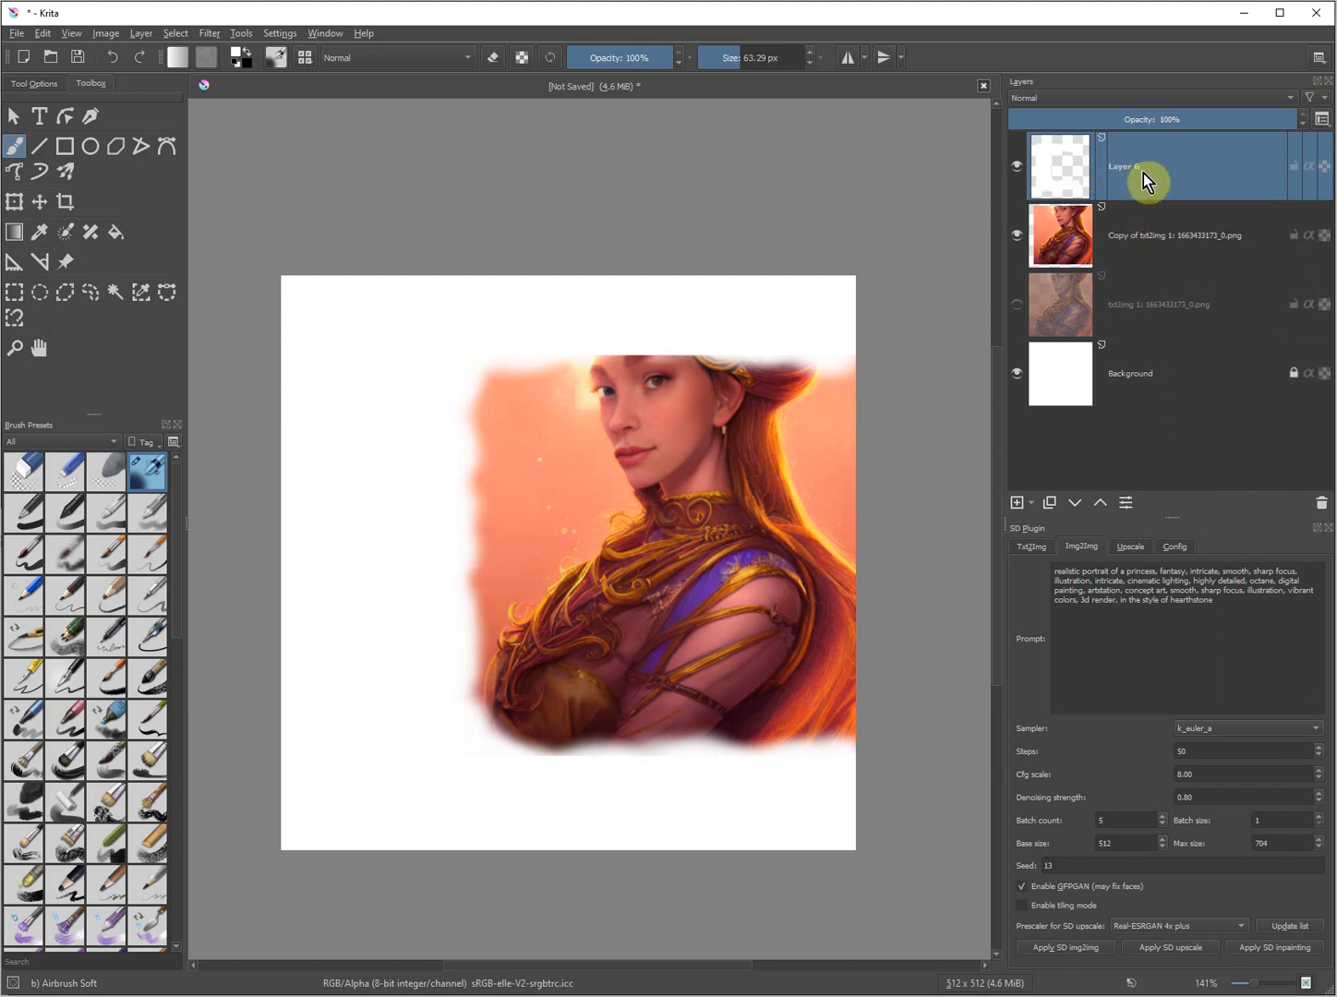
mouse_move(1137, 240)
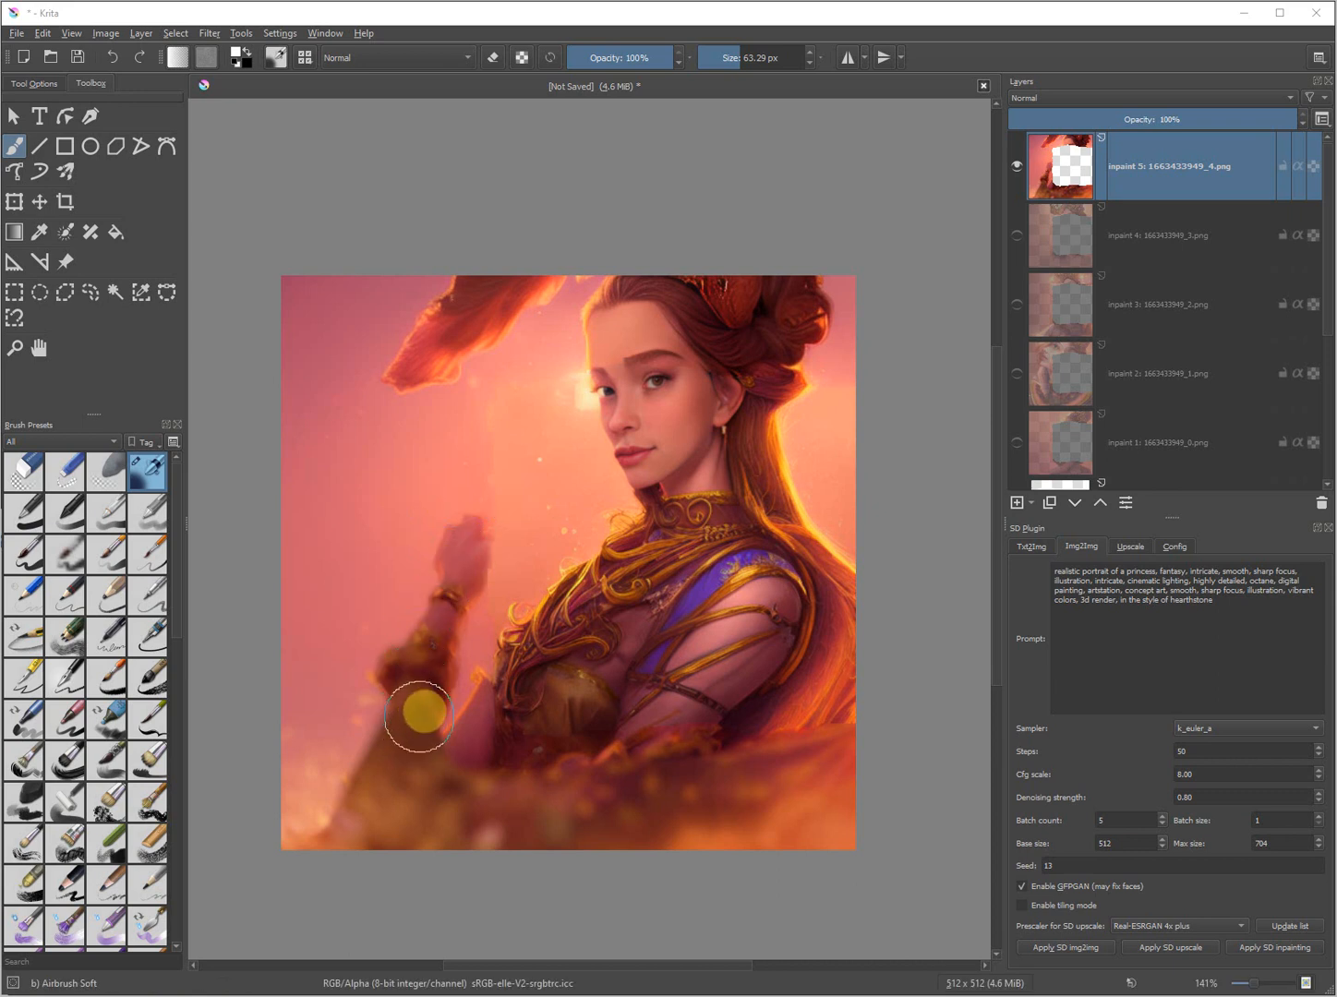
Compare the five inpaint result layers by showing each one alone over the shrunken portrait
click(1018, 169)
click(1020, 238)
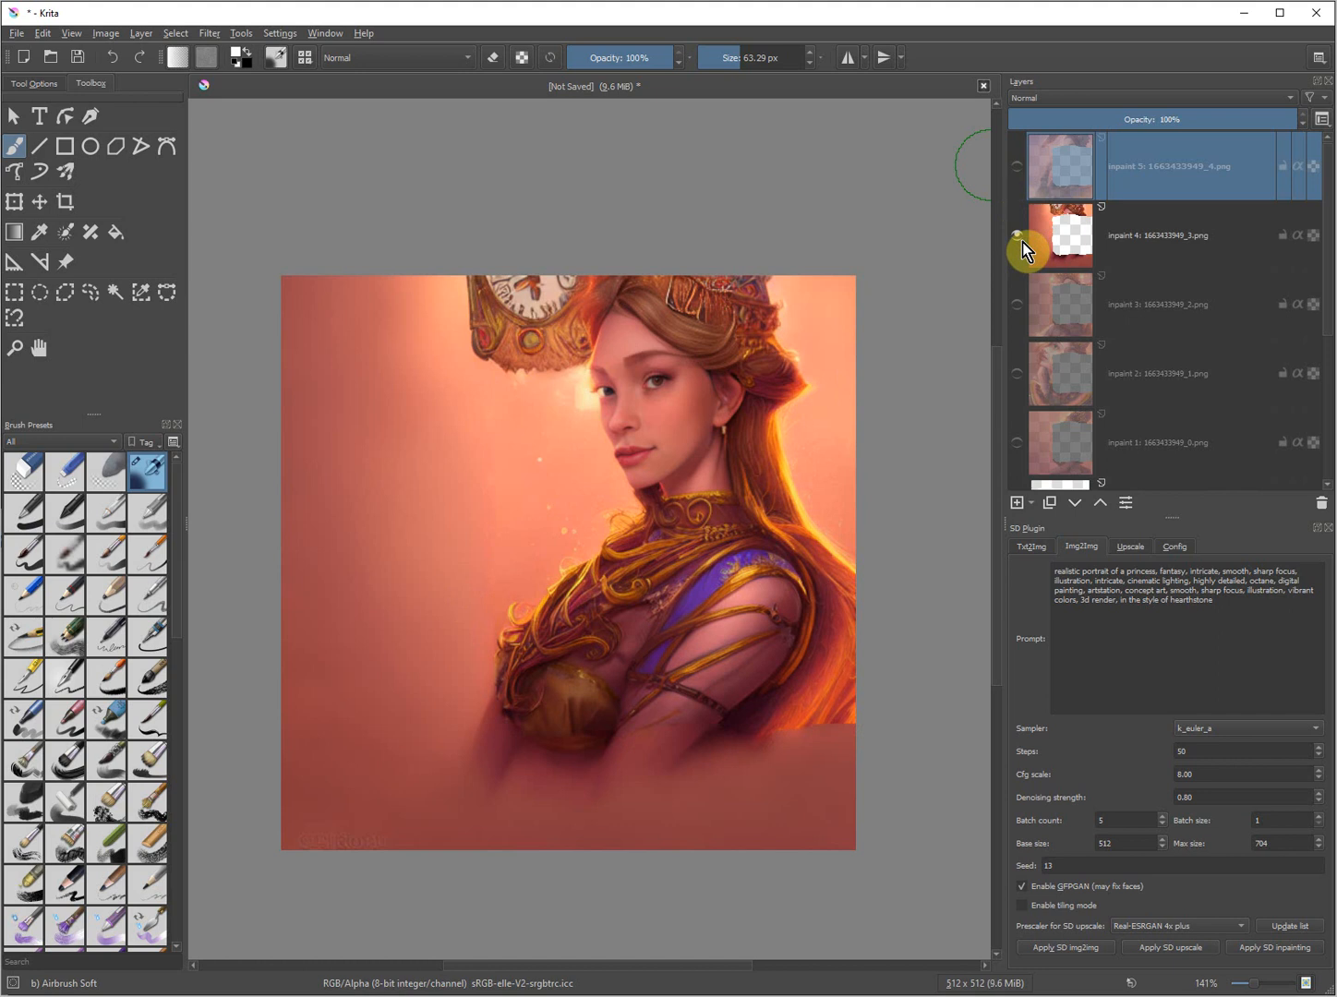
click(1020, 240)
click(1018, 306)
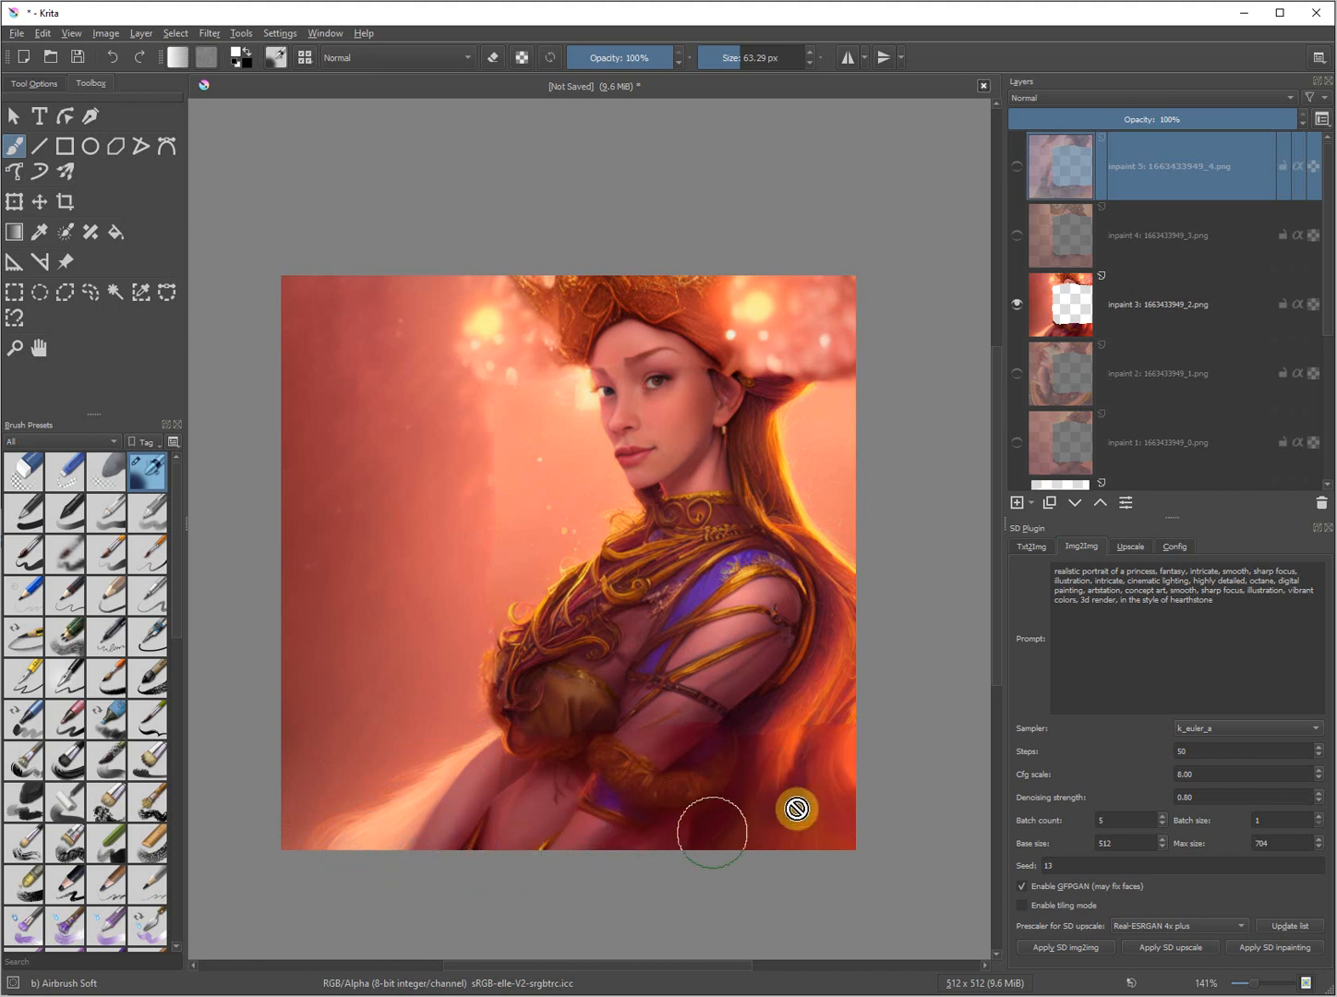
click(1018, 306)
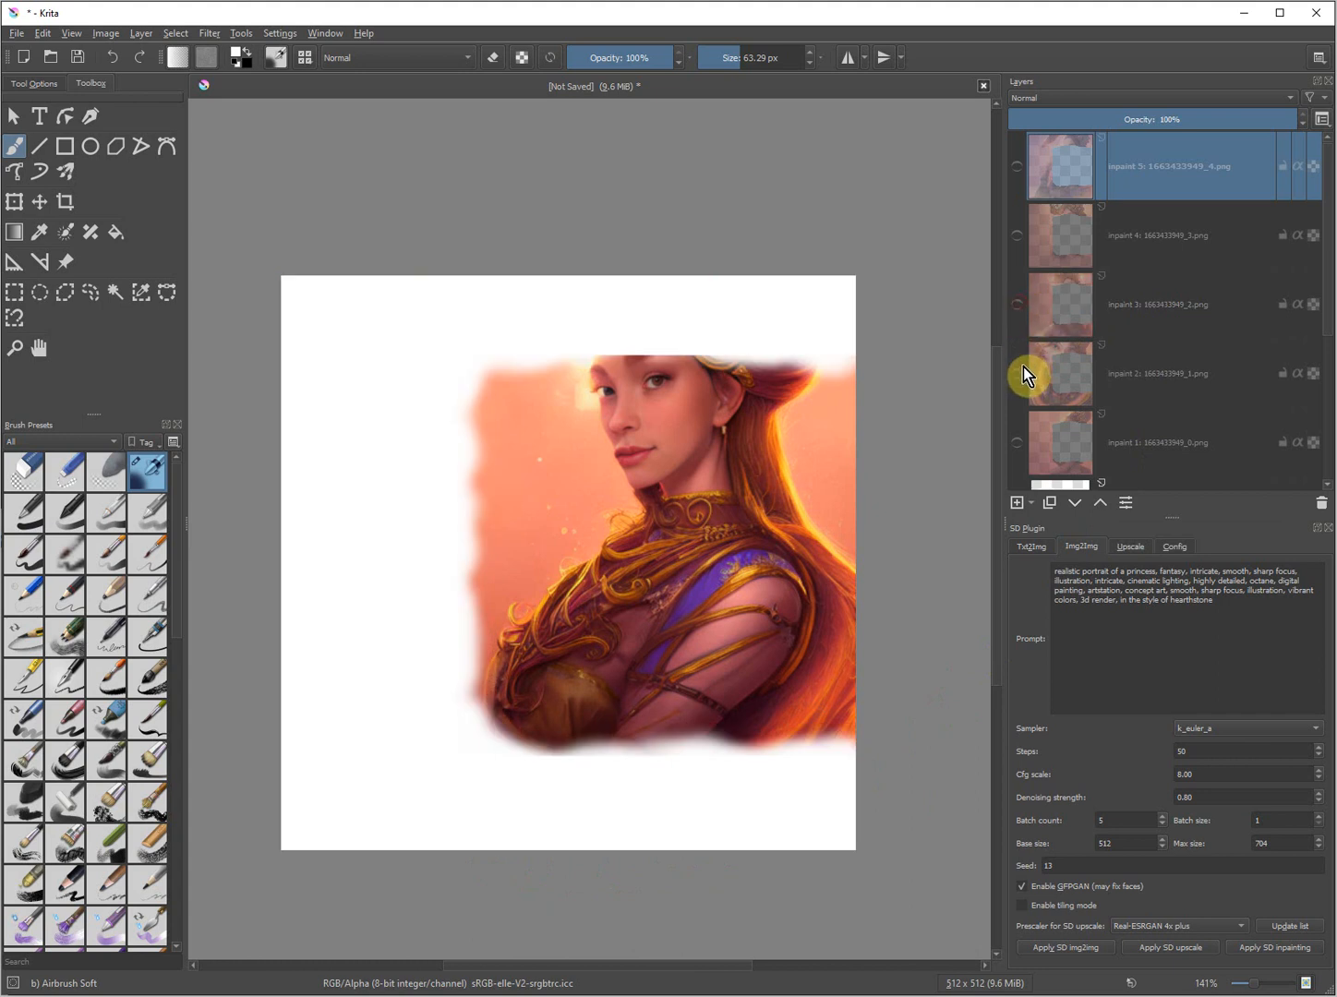
click(1016, 374)
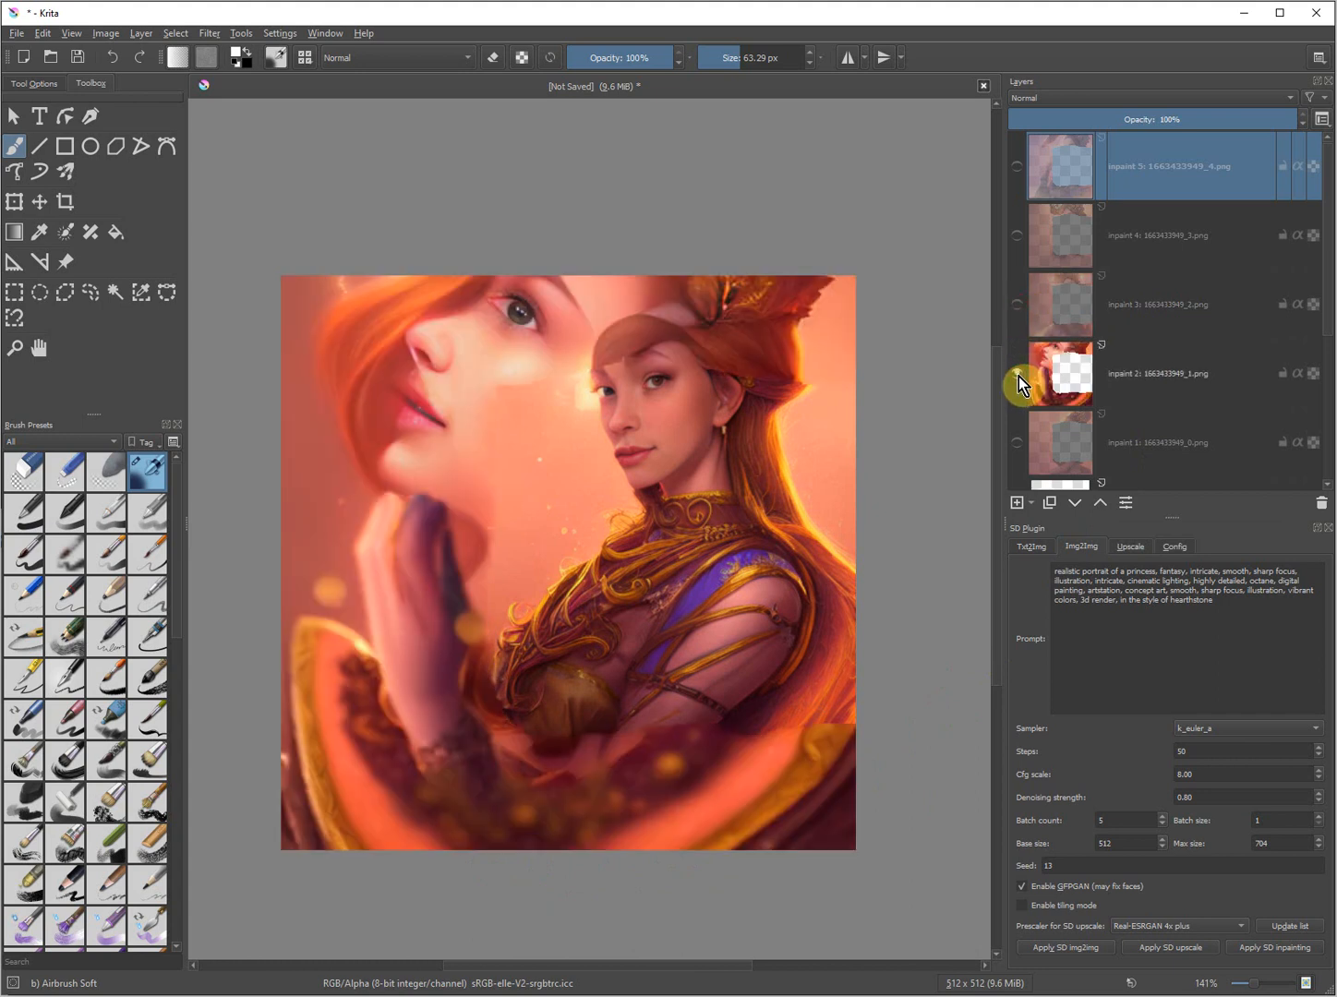
click(1018, 376)
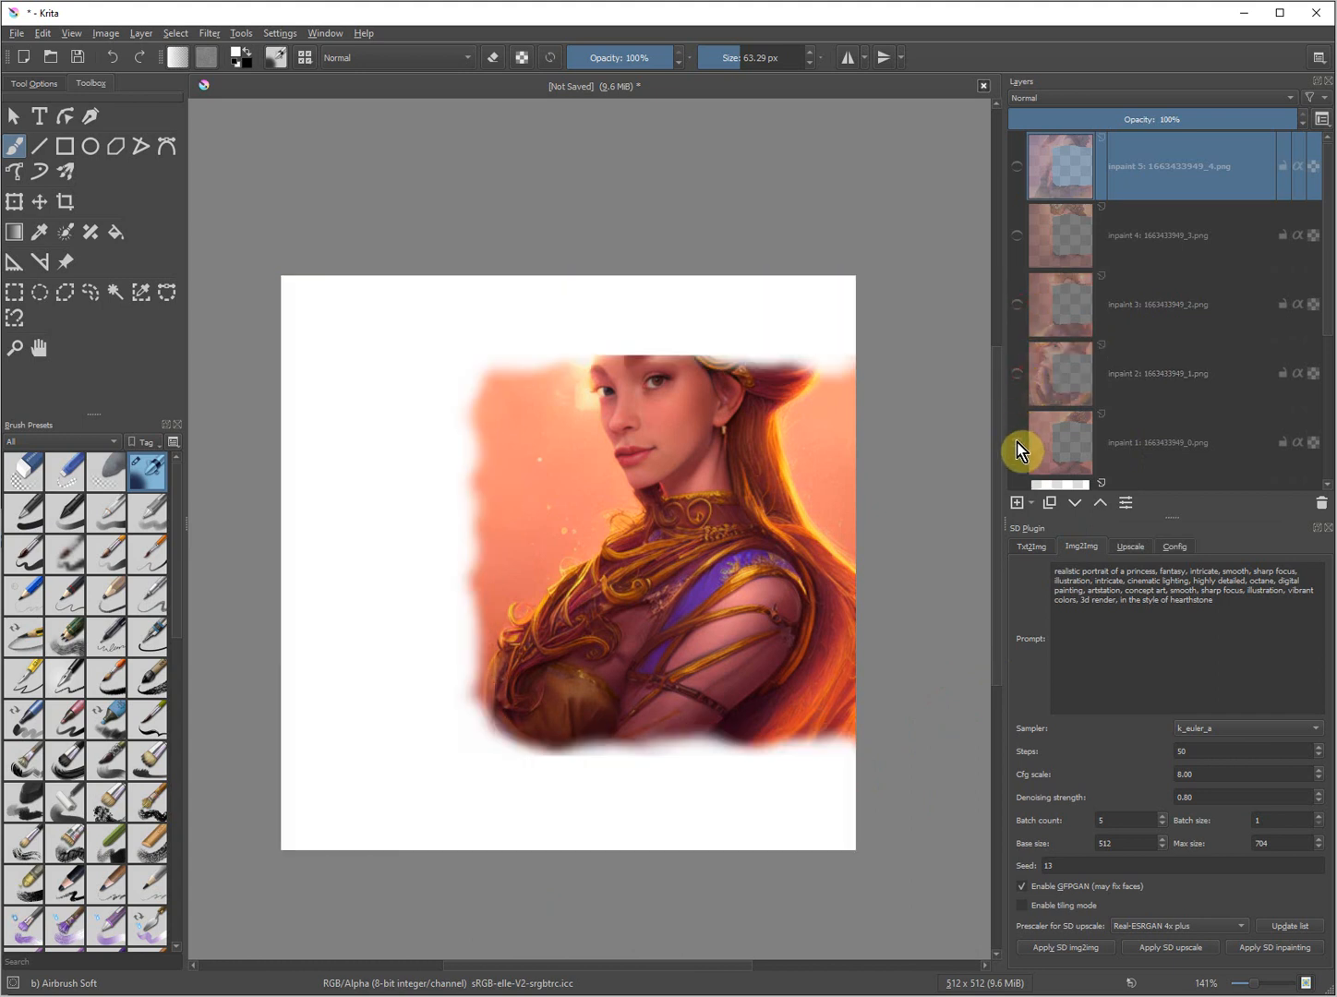
click(1016, 447)
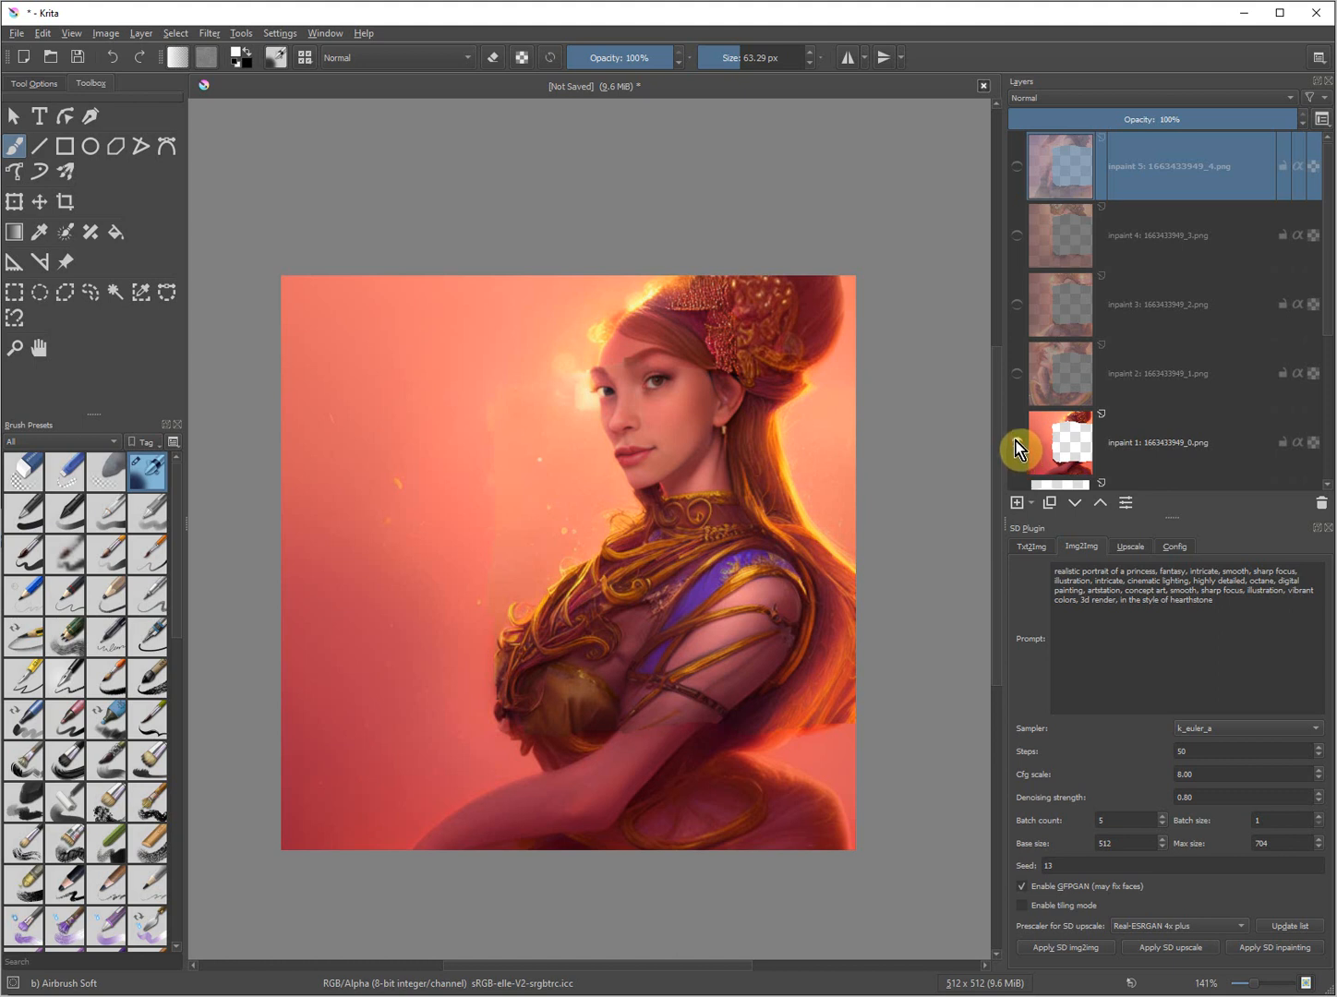
scroll(1016, 450, down, 3)
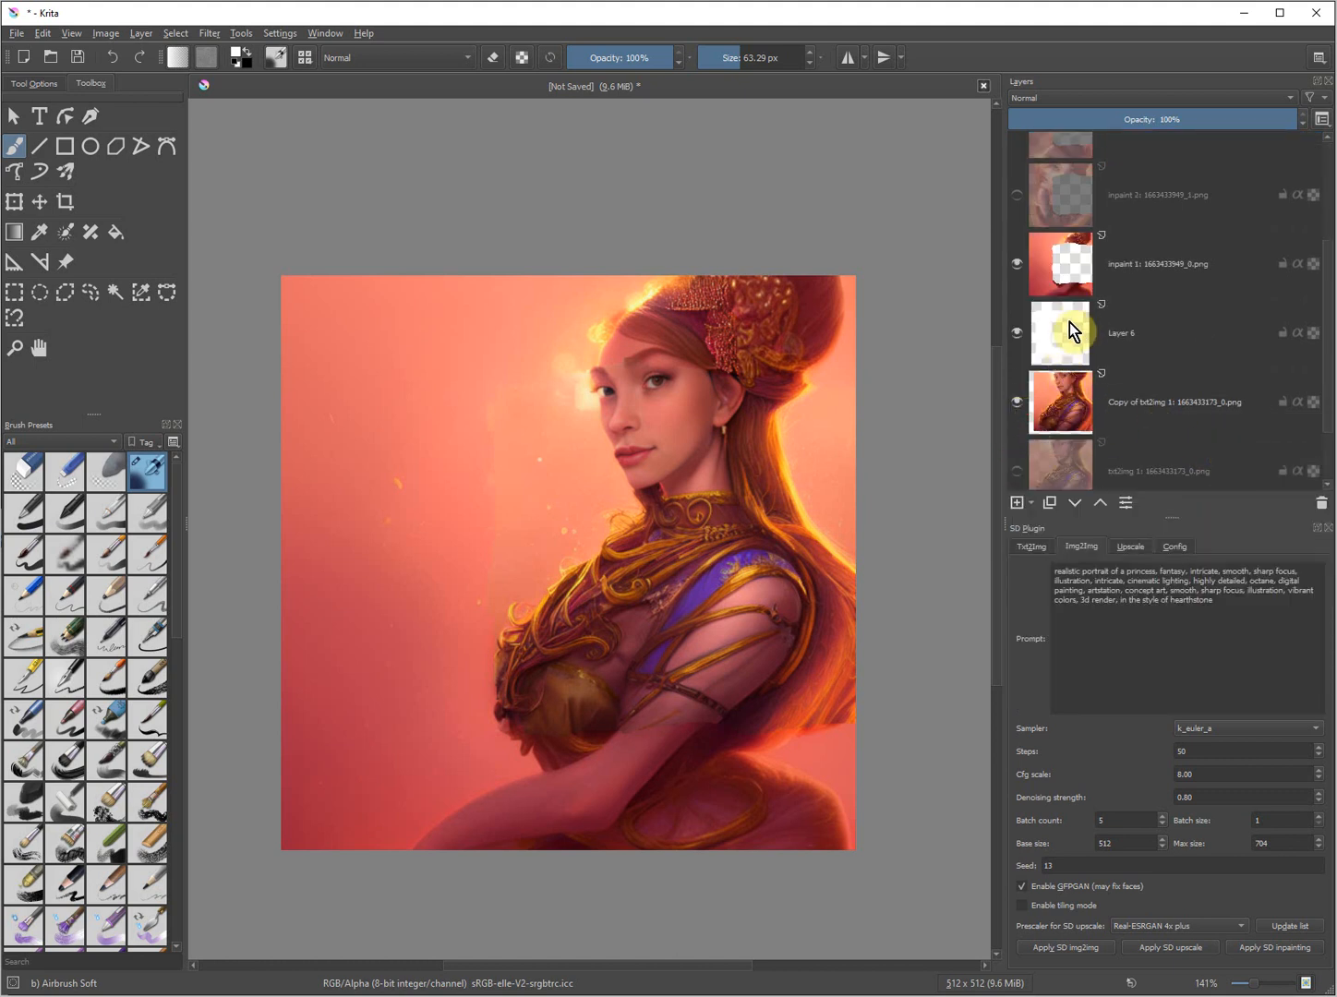
scroll(1063, 310, up, 3)
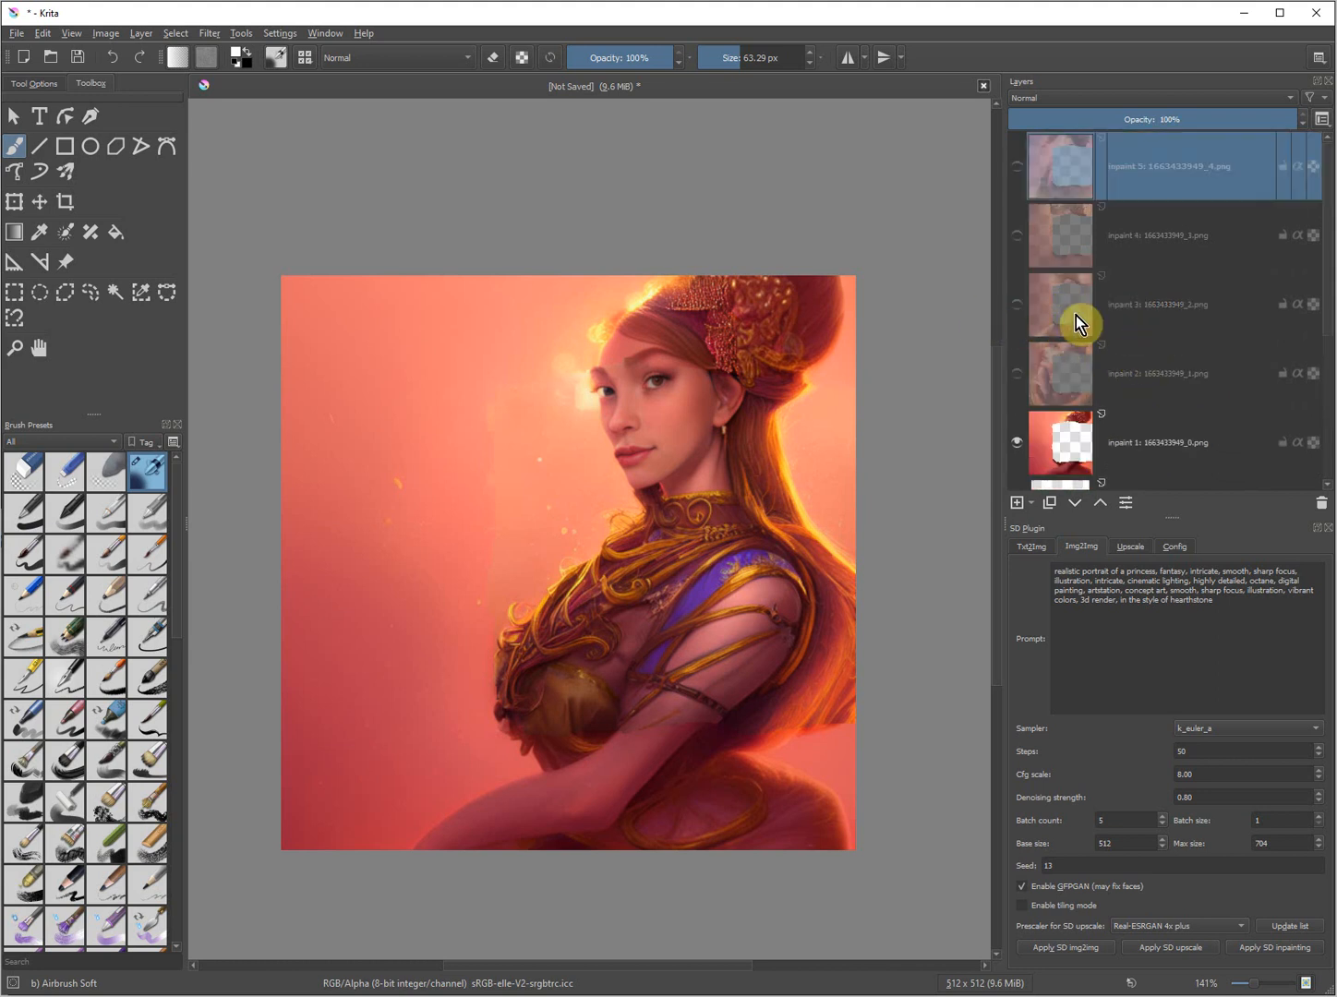
Check the inpaint 2 and inpaint 3 results again and delete the inpaint 1 and inpaint 2 layers
click(1158, 371)
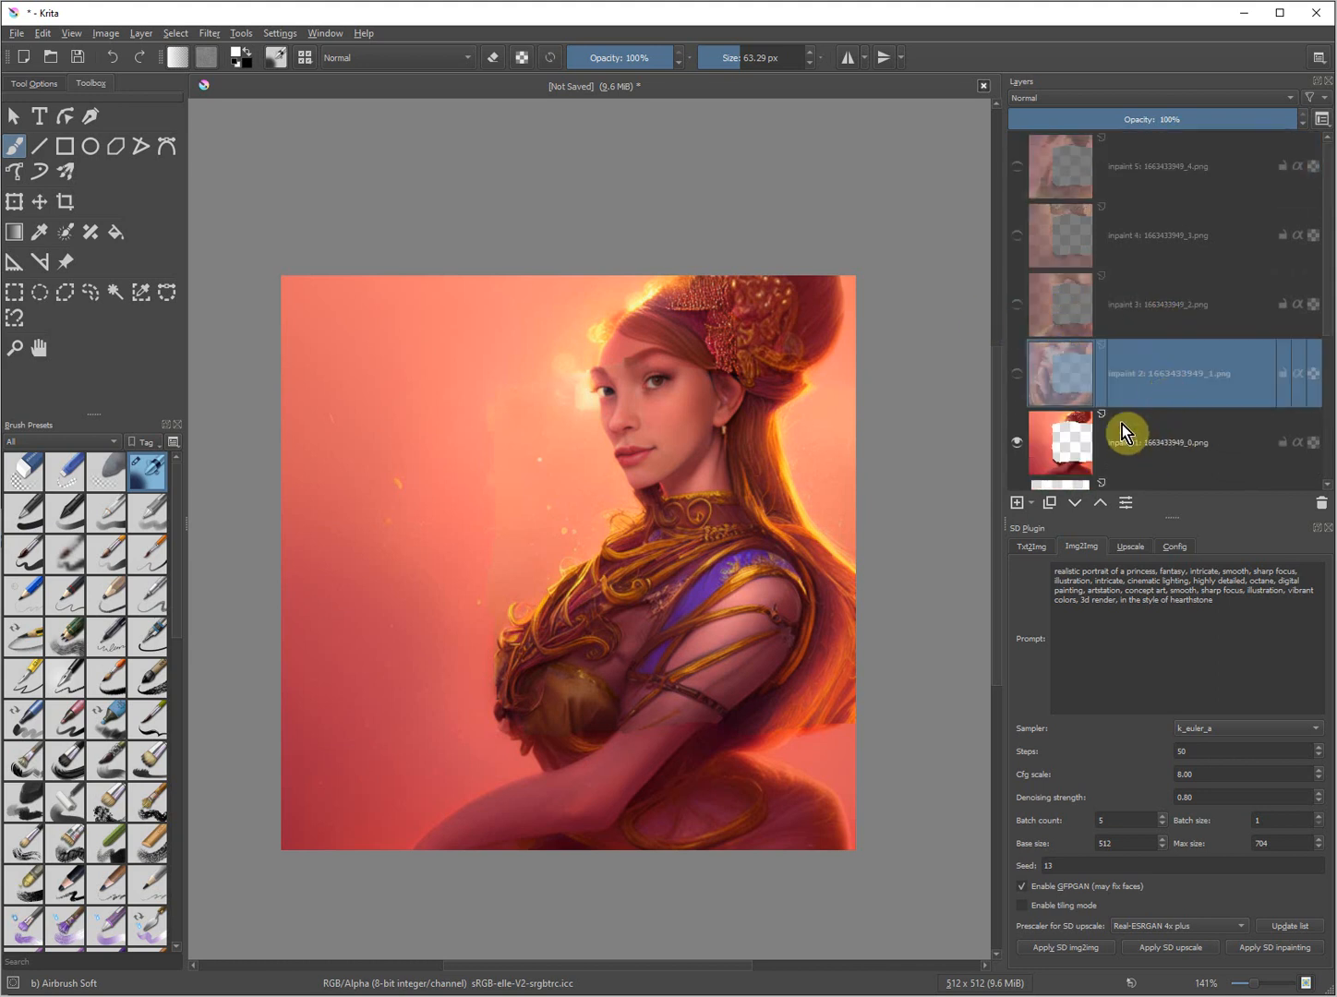
click(1023, 378)
click(1023, 379)
click(1019, 307)
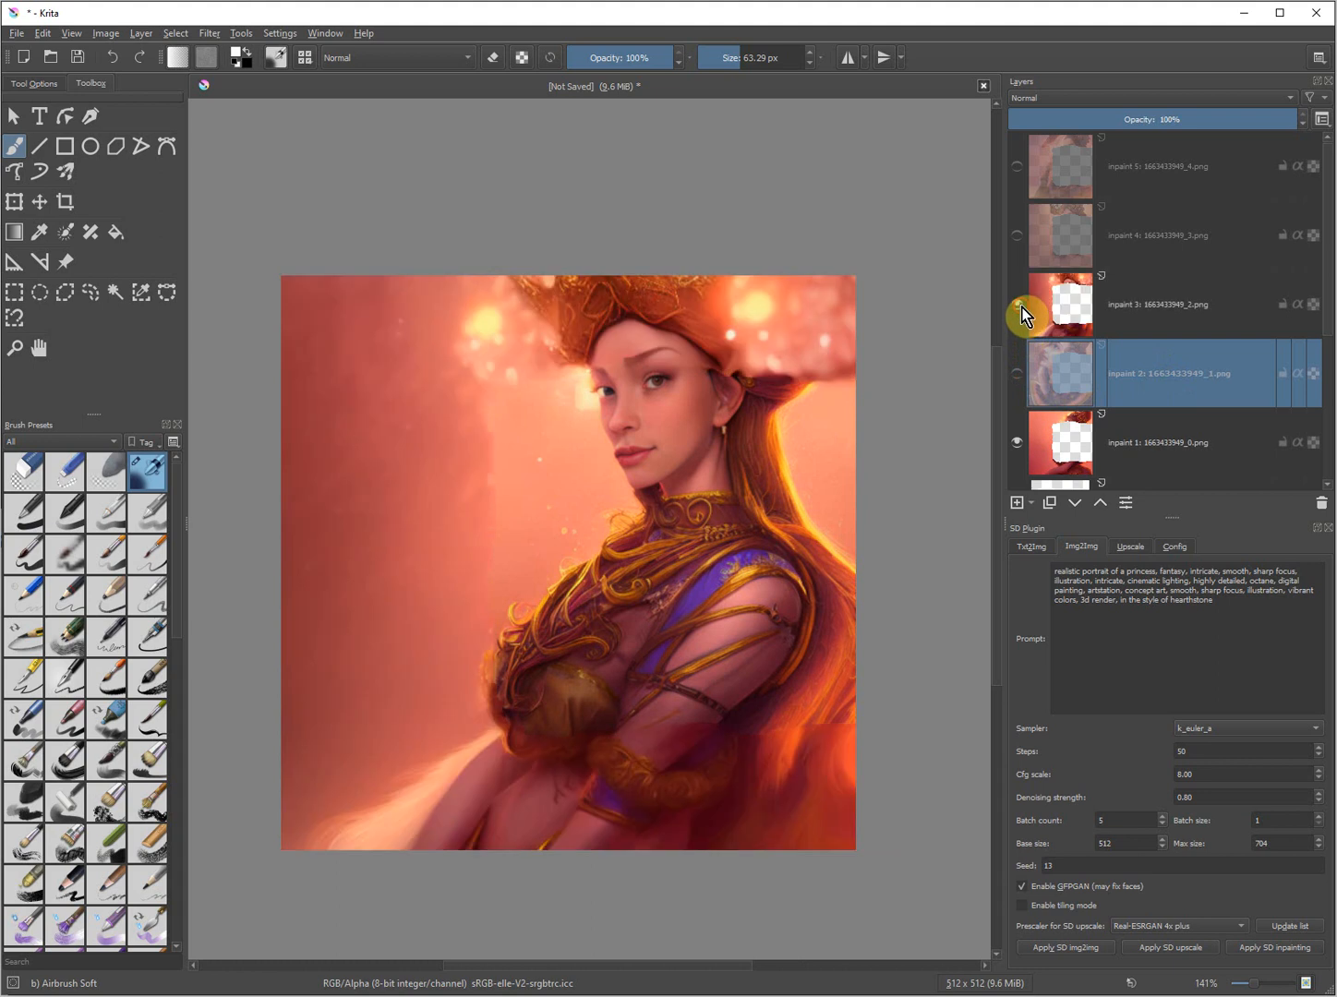
click(1021, 311)
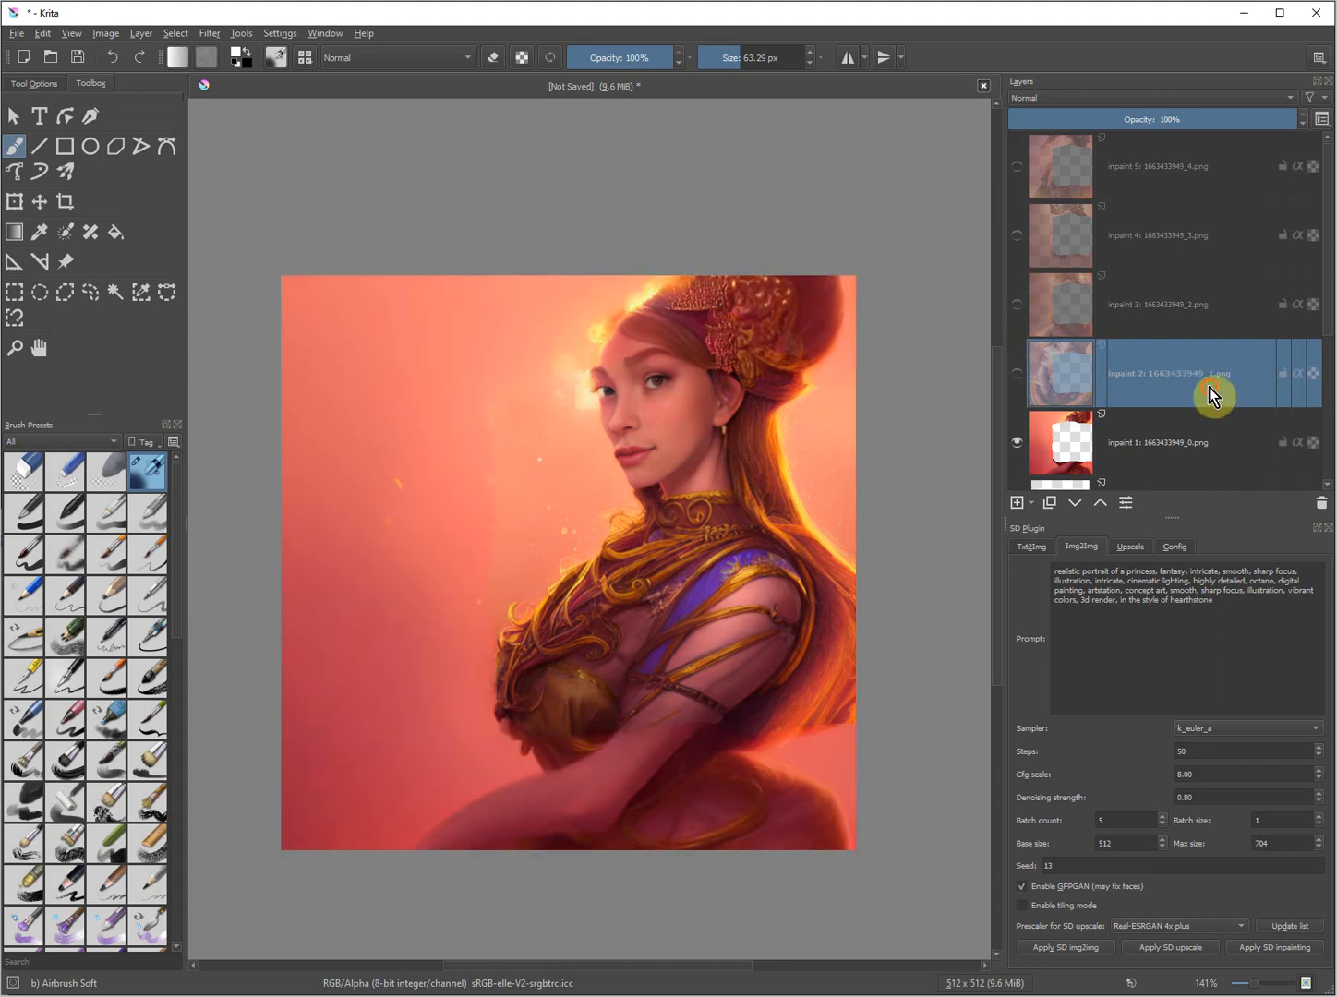
shift+click(1188, 440)
key(ctrl+e)
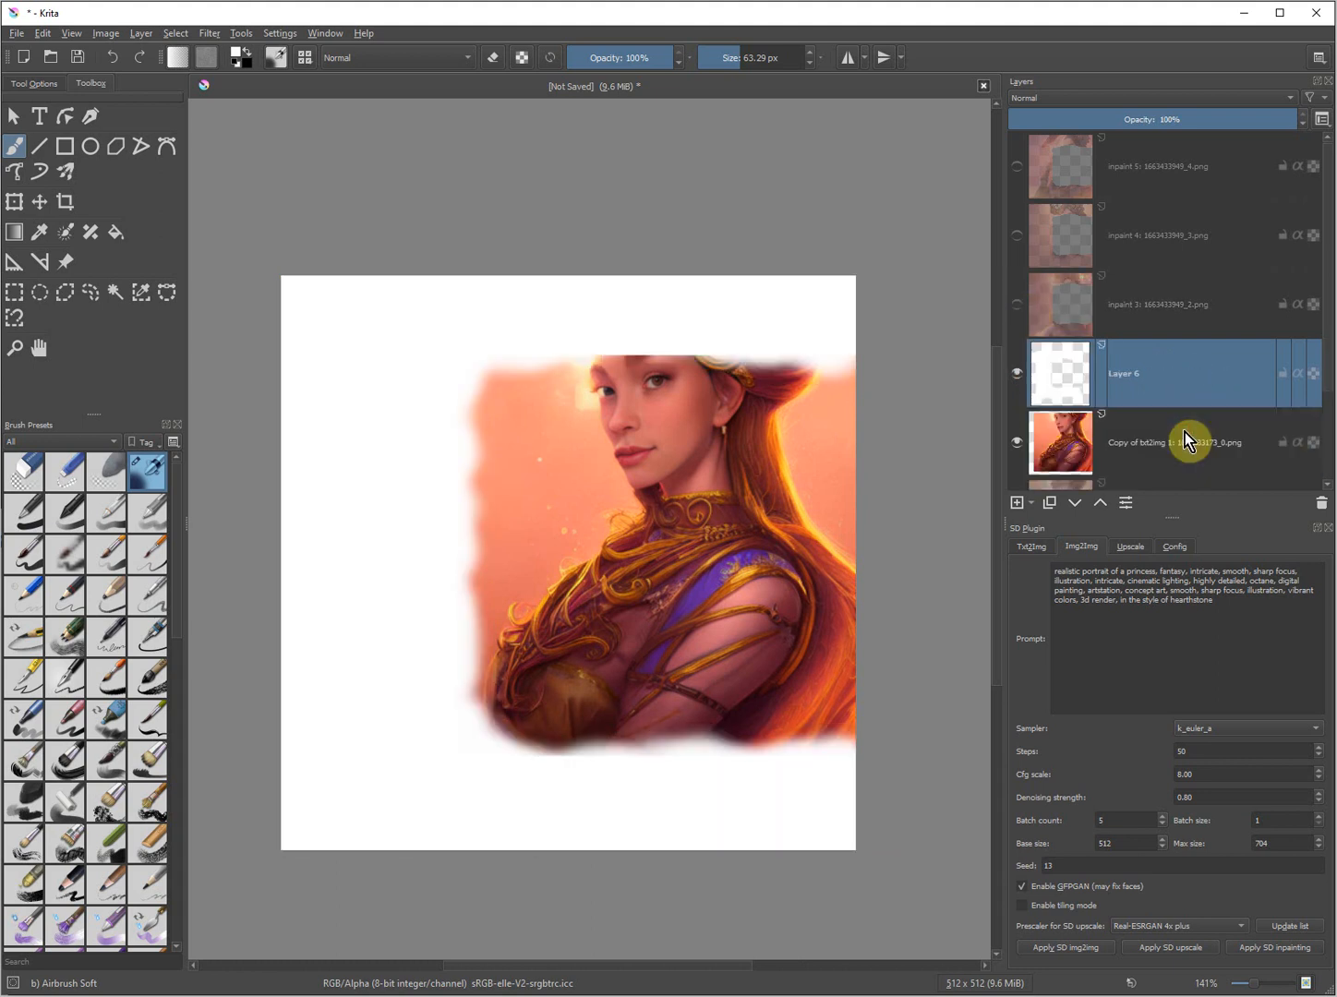
Preview the inpaint 4 and inpaint 5 results one at a time and delete both layers
click(1018, 237)
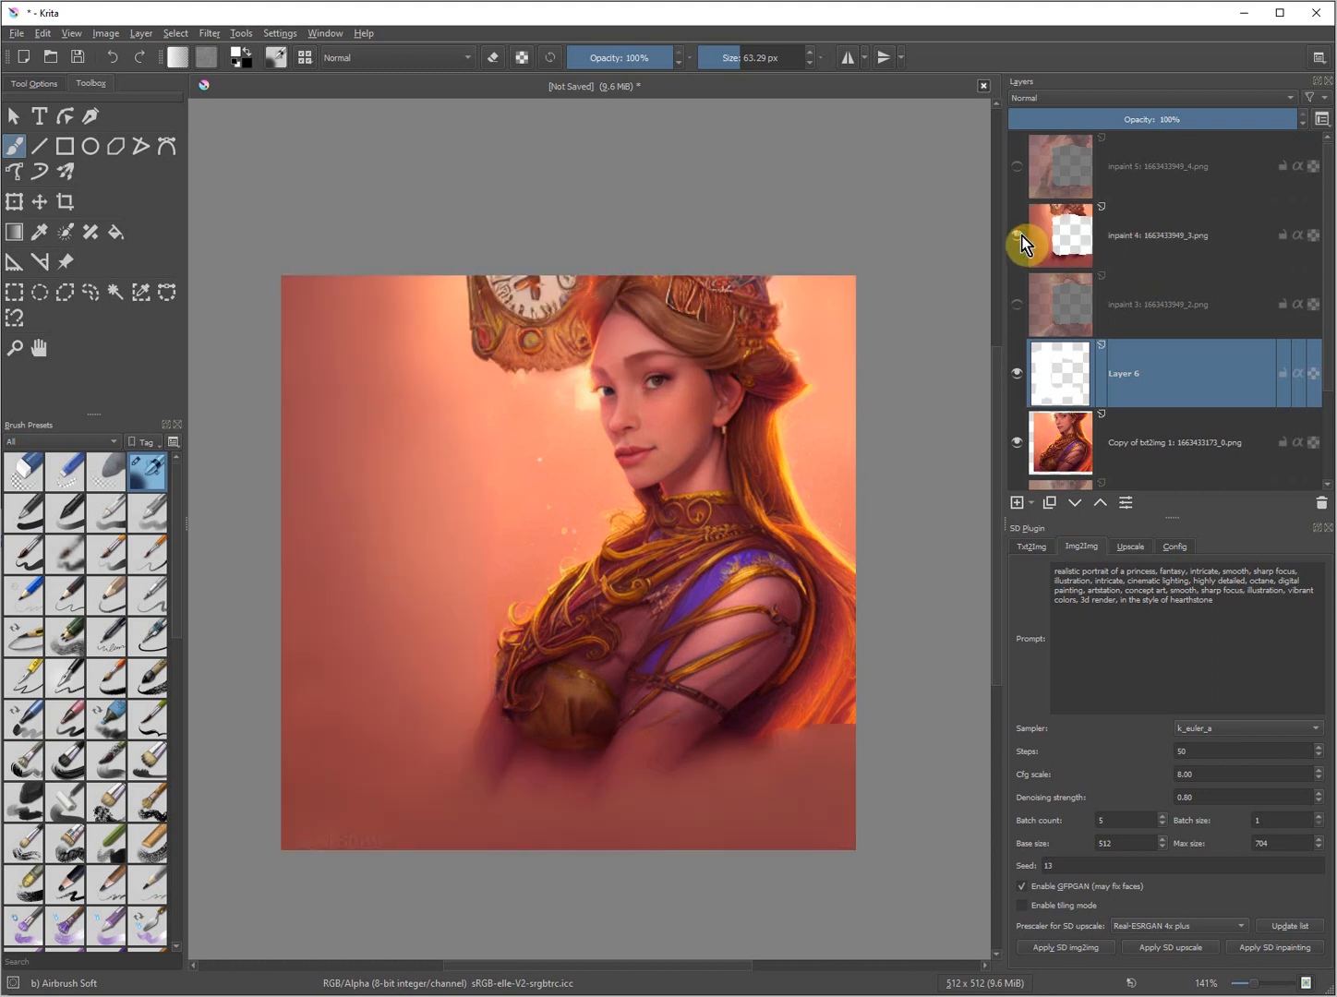
click(1184, 238)
key(shift+Delete)
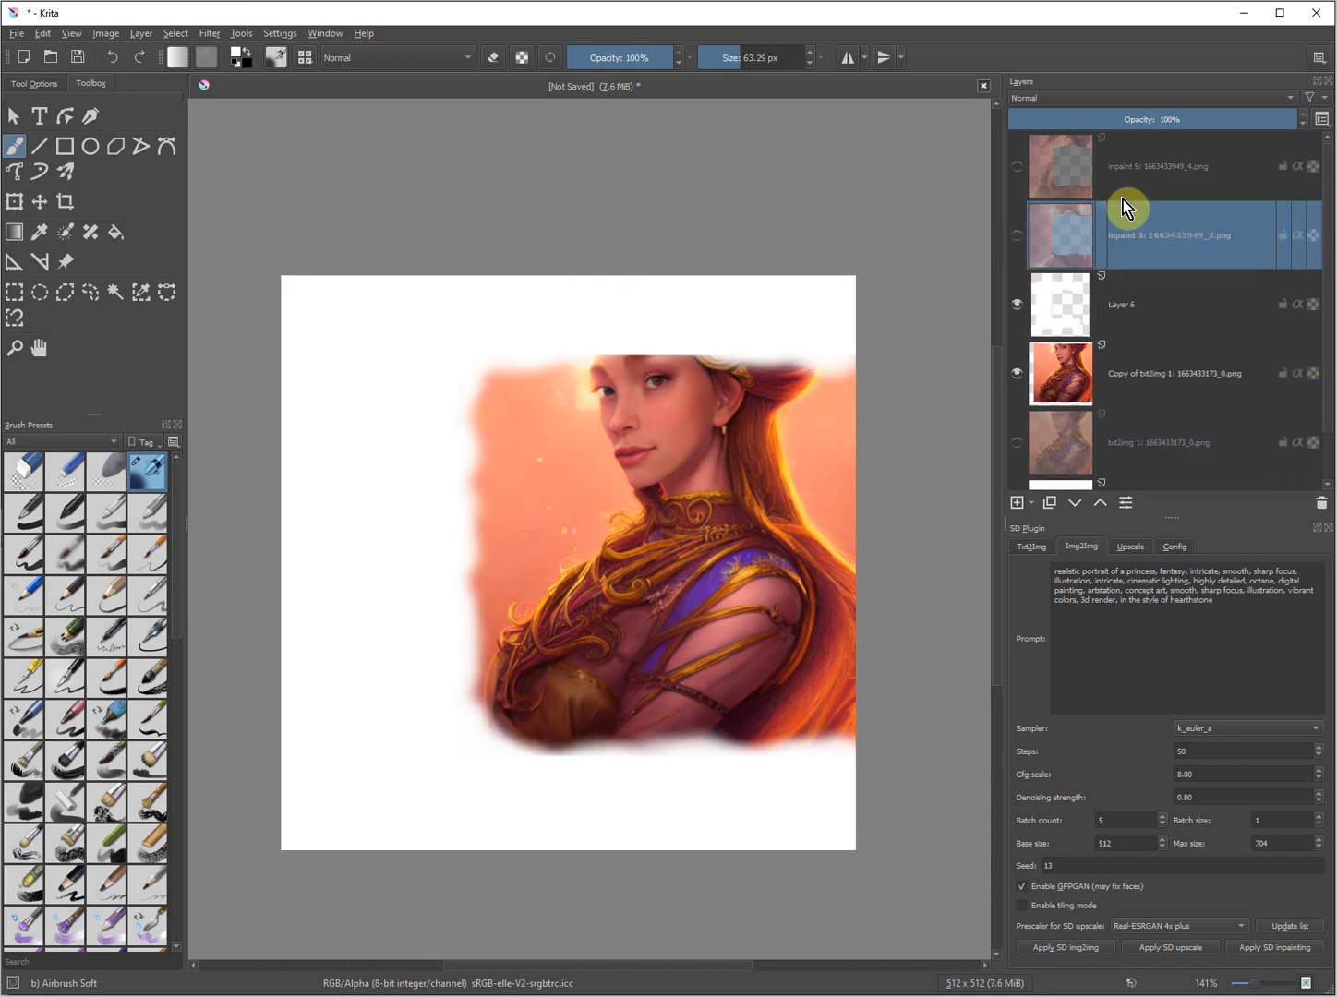
click(1017, 167)
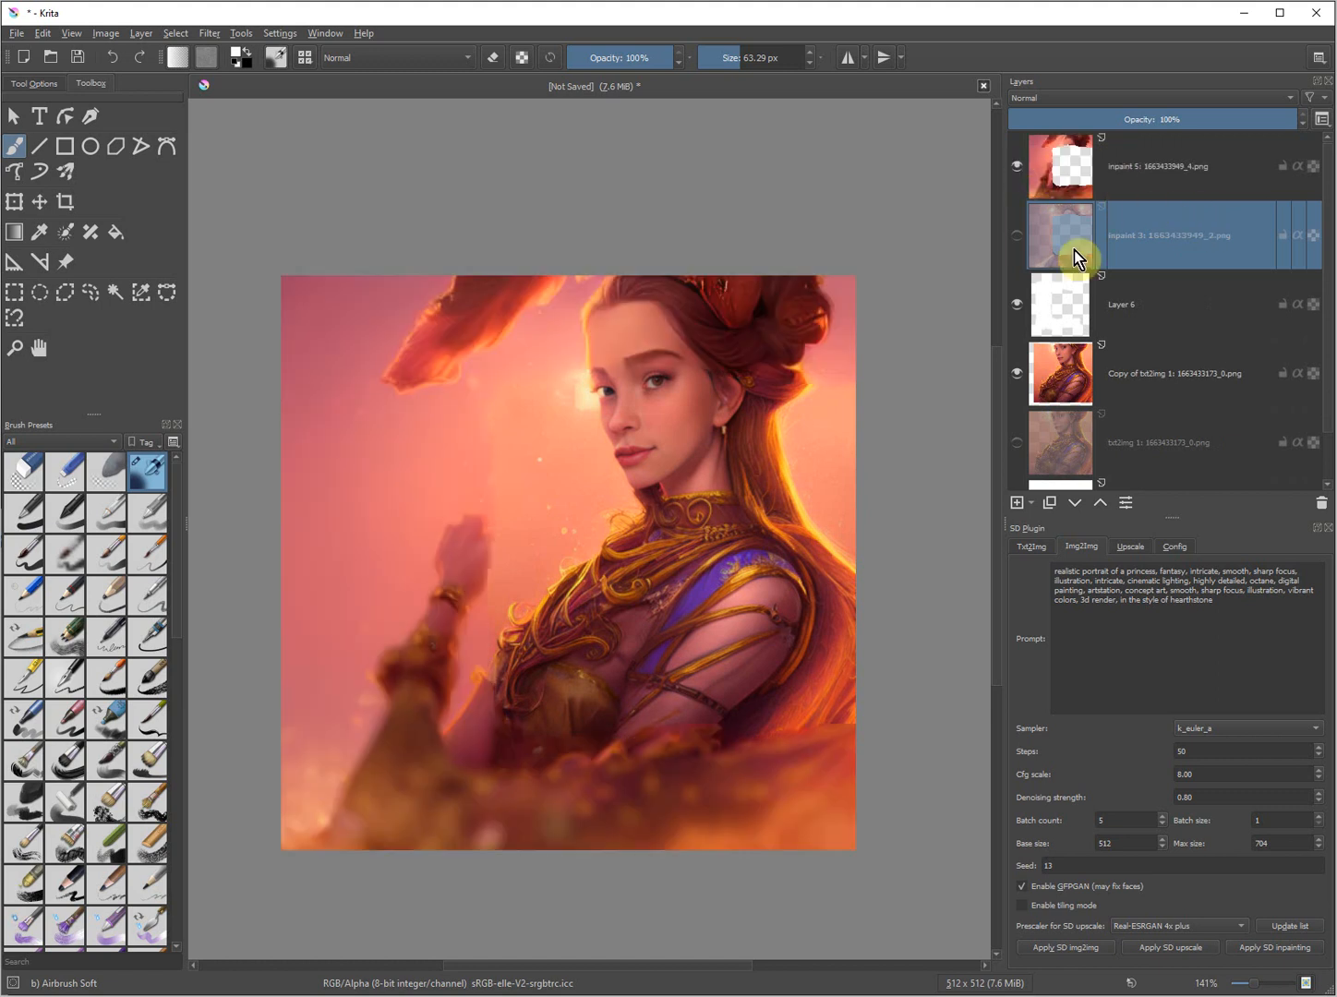
click(1135, 163)
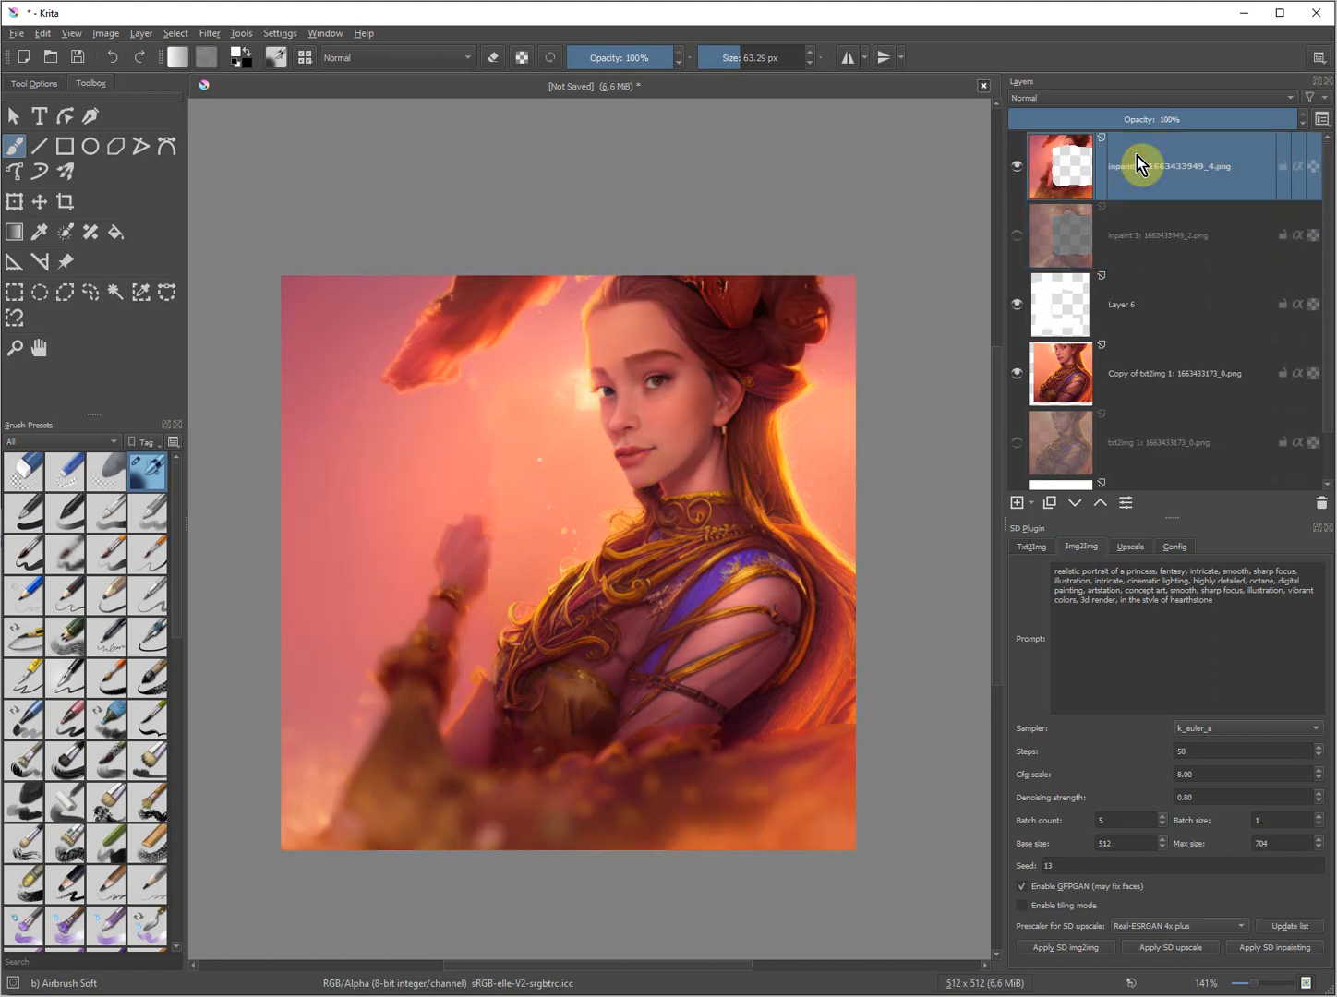
key(shift+Delete)
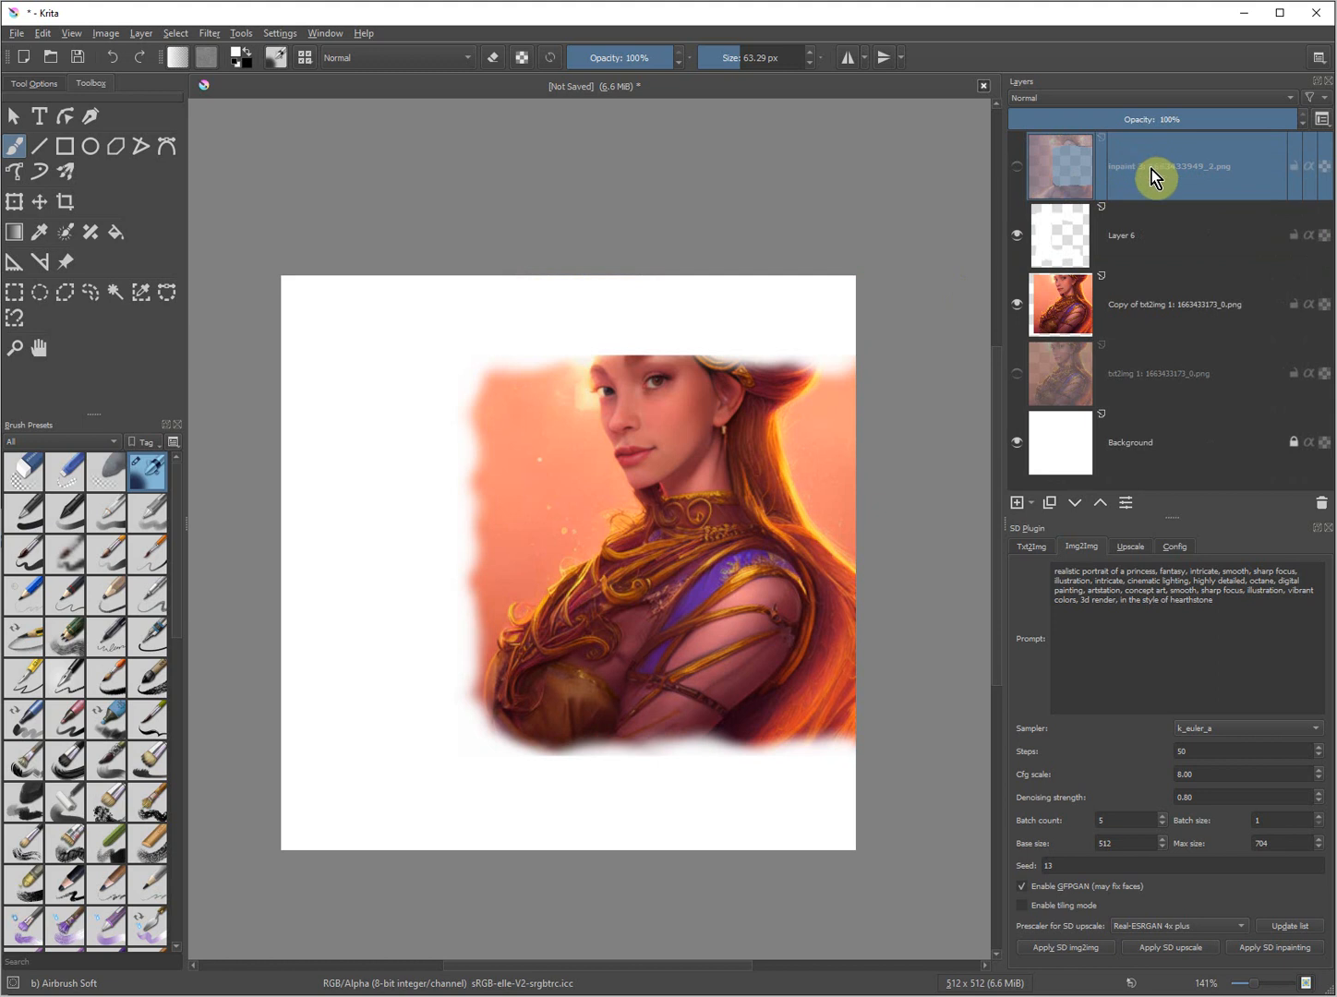
Show the inpaint 3 result and delete the white mask layer, Layer 6
click(1017, 165)
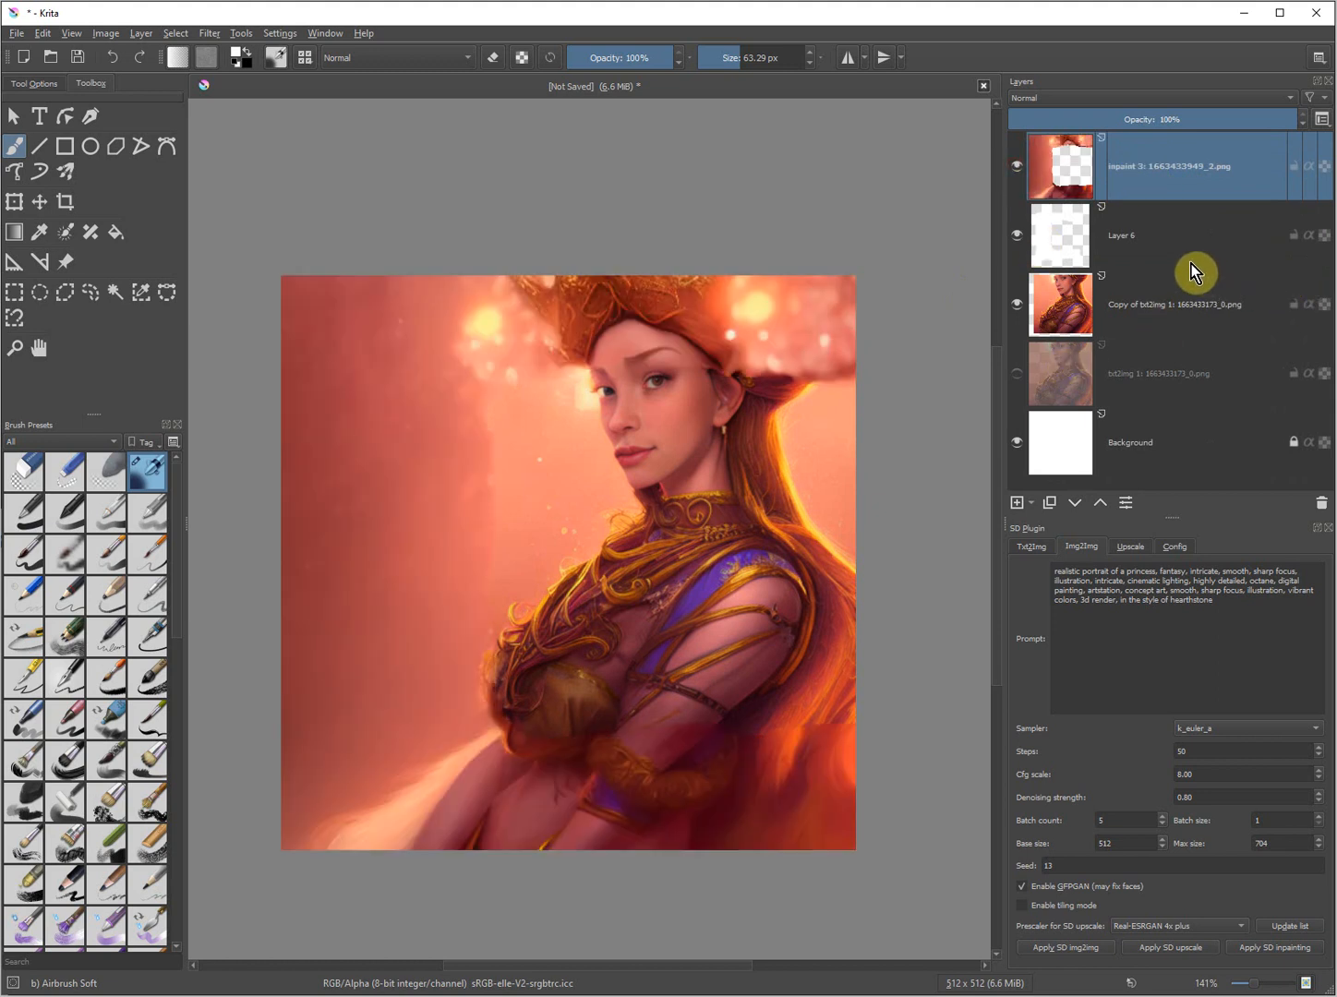
click(1146, 235)
key(shift+Delete)
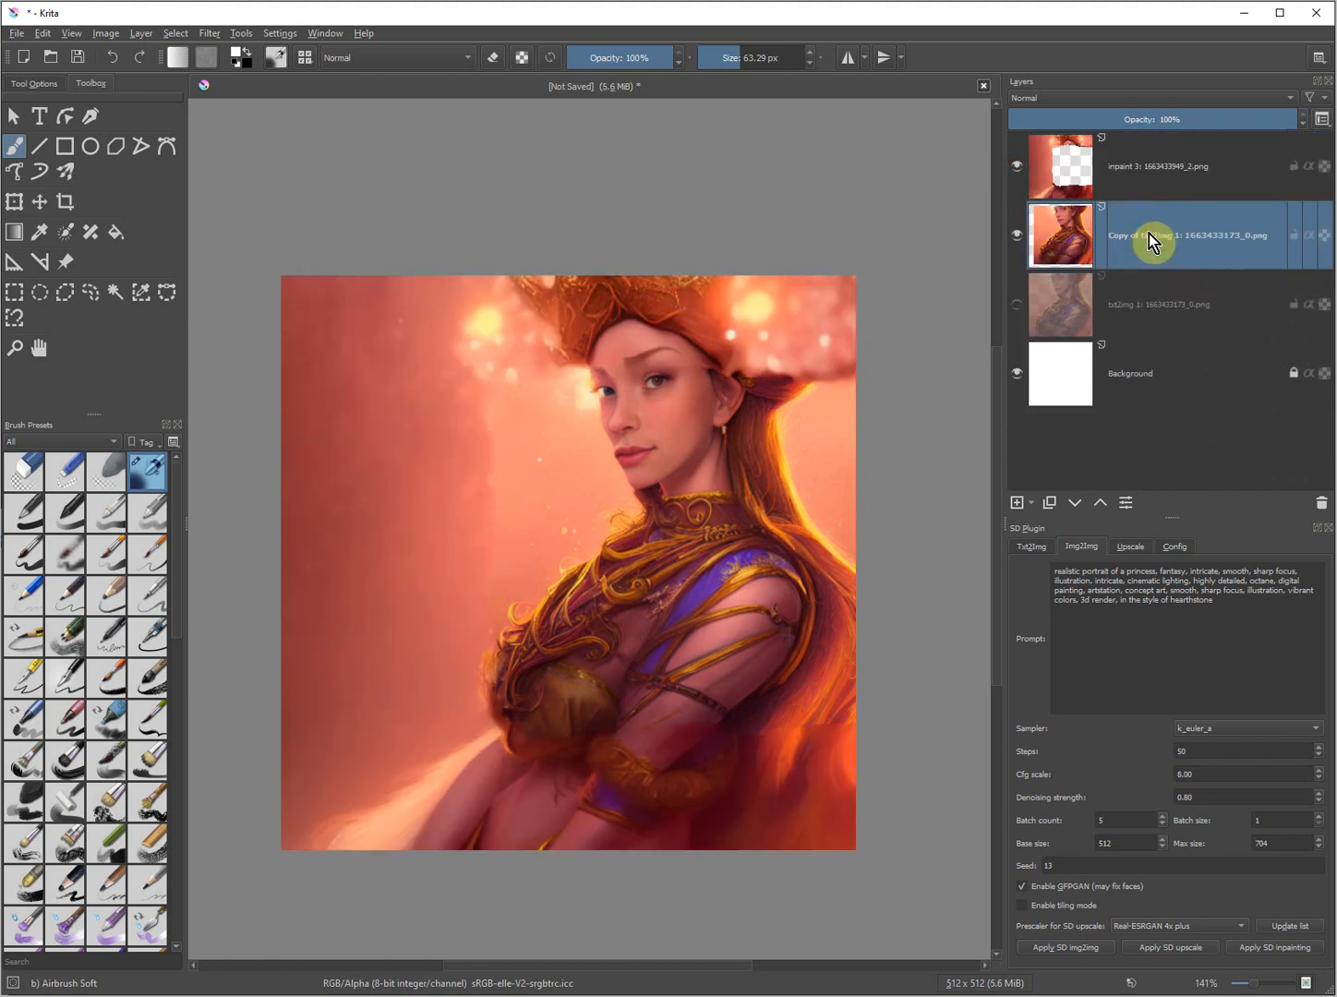
Merge the inpaint 3 layer with the shrunken portrait copy below it
click(1138, 167)
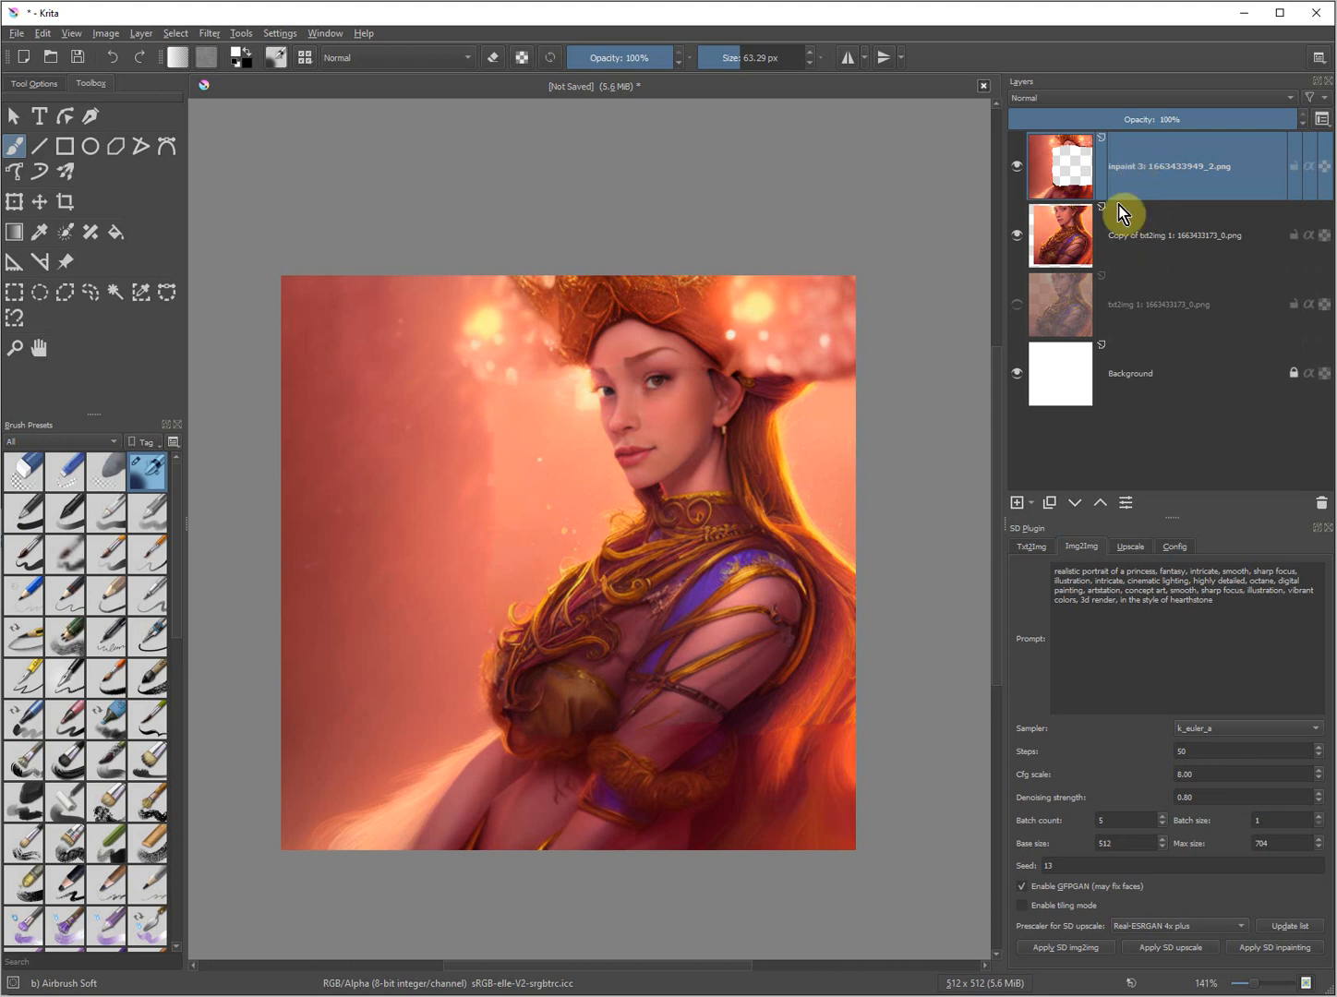
right_click(1163, 171)
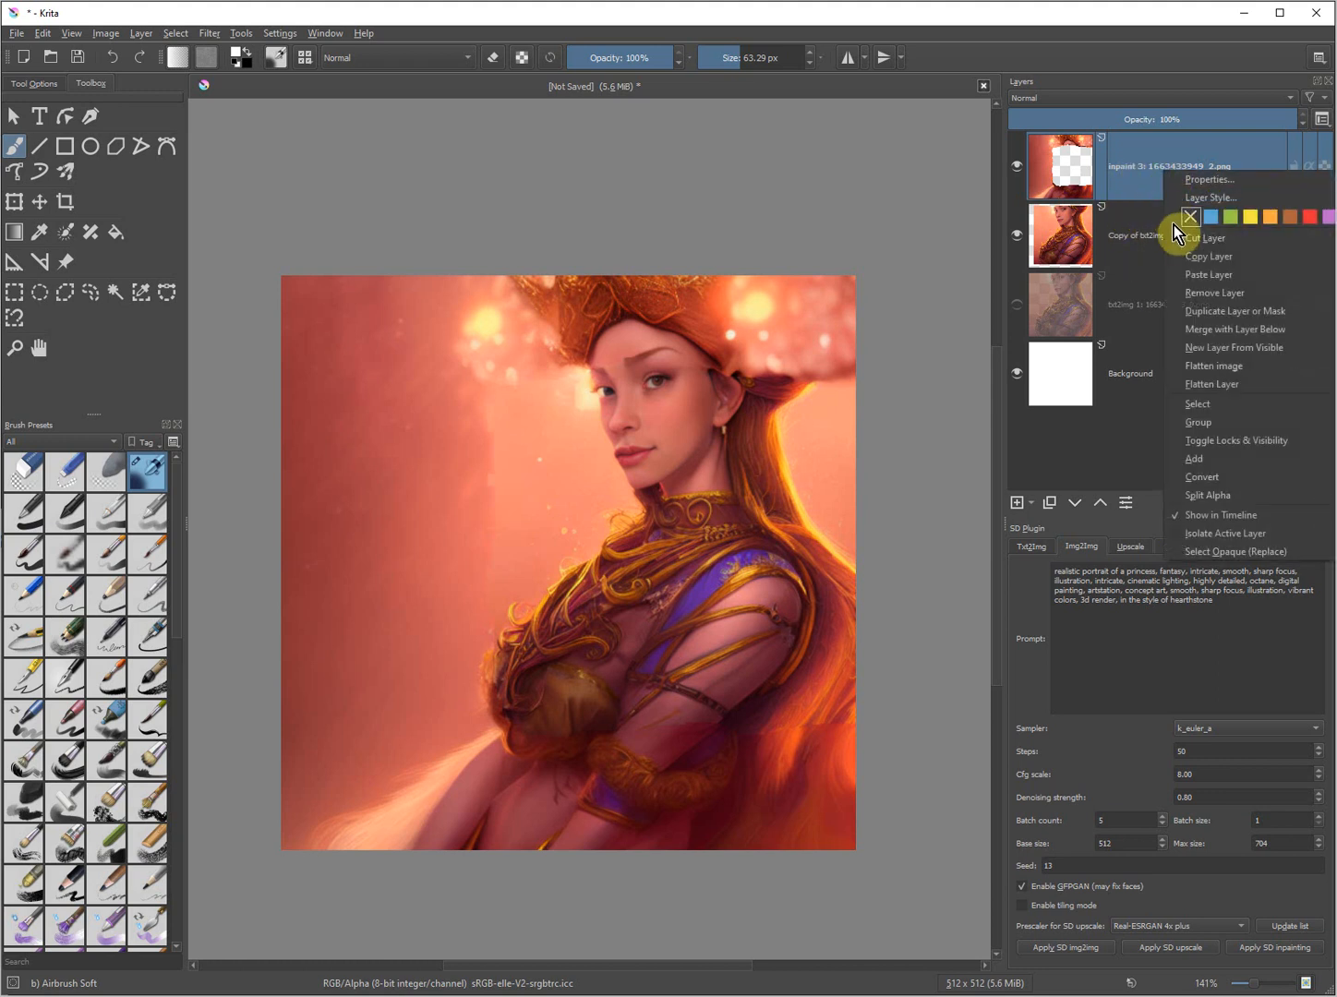
click(1234, 329)
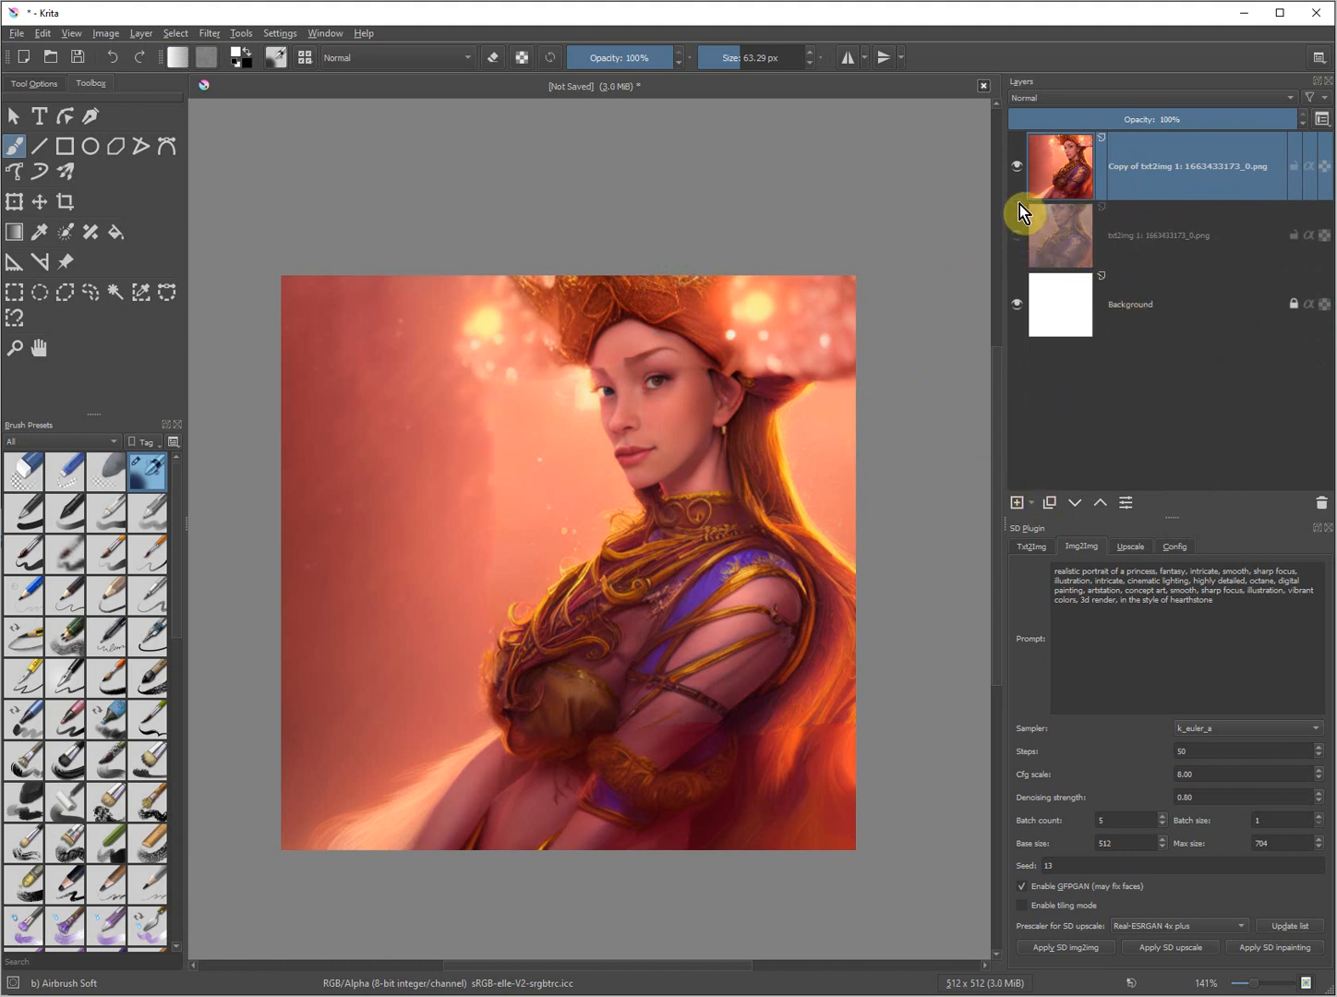
Compare the extended scene with the original txt2img portrait and delete the original portrait layer
click(1015, 234)
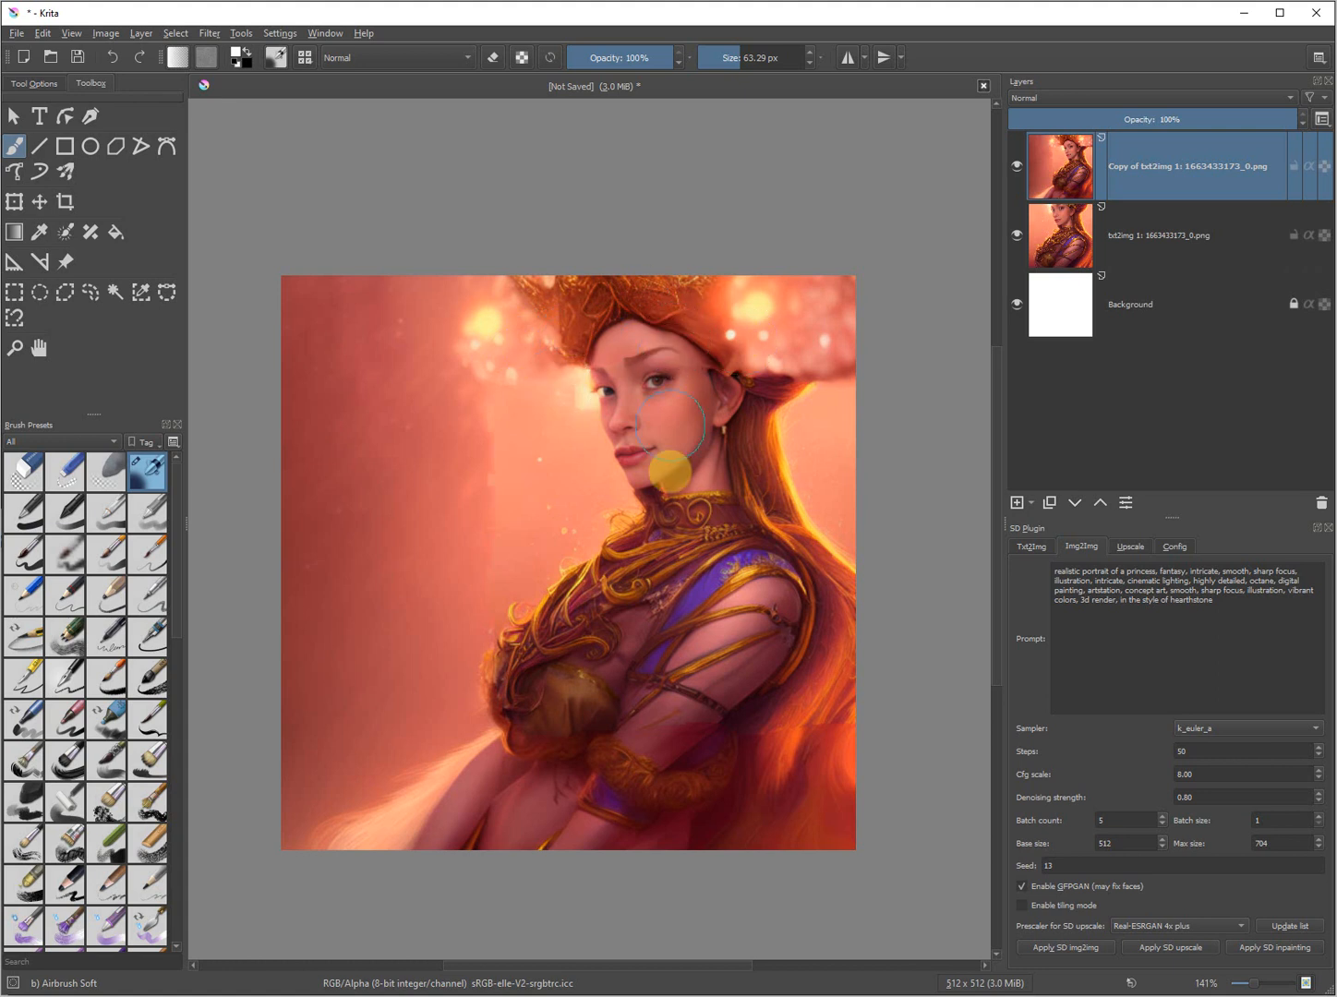
click(1017, 171)
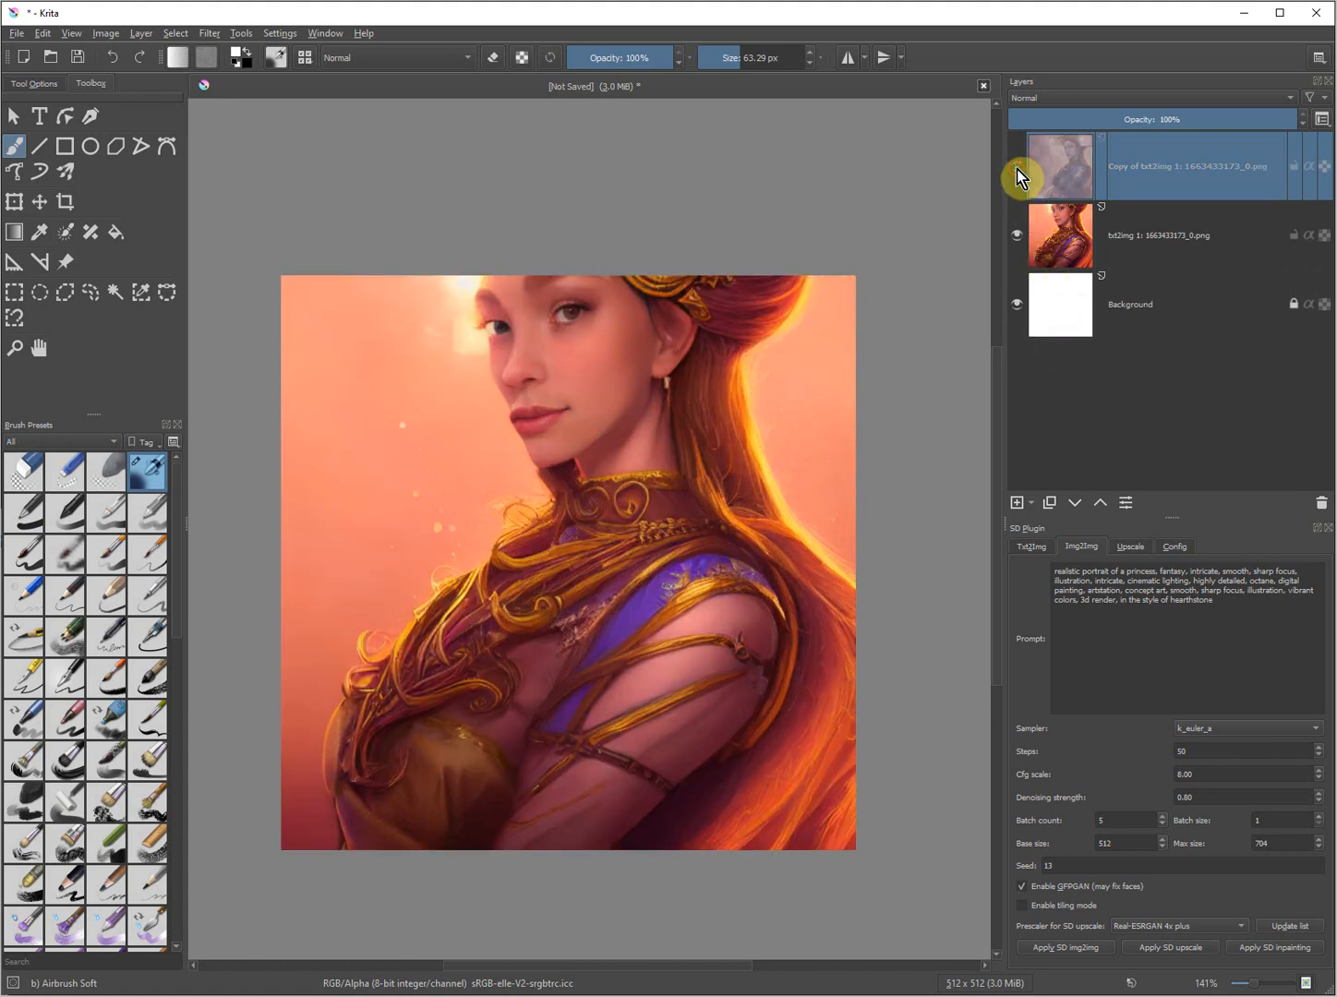
click(1016, 171)
click(1016, 172)
click(1016, 172)
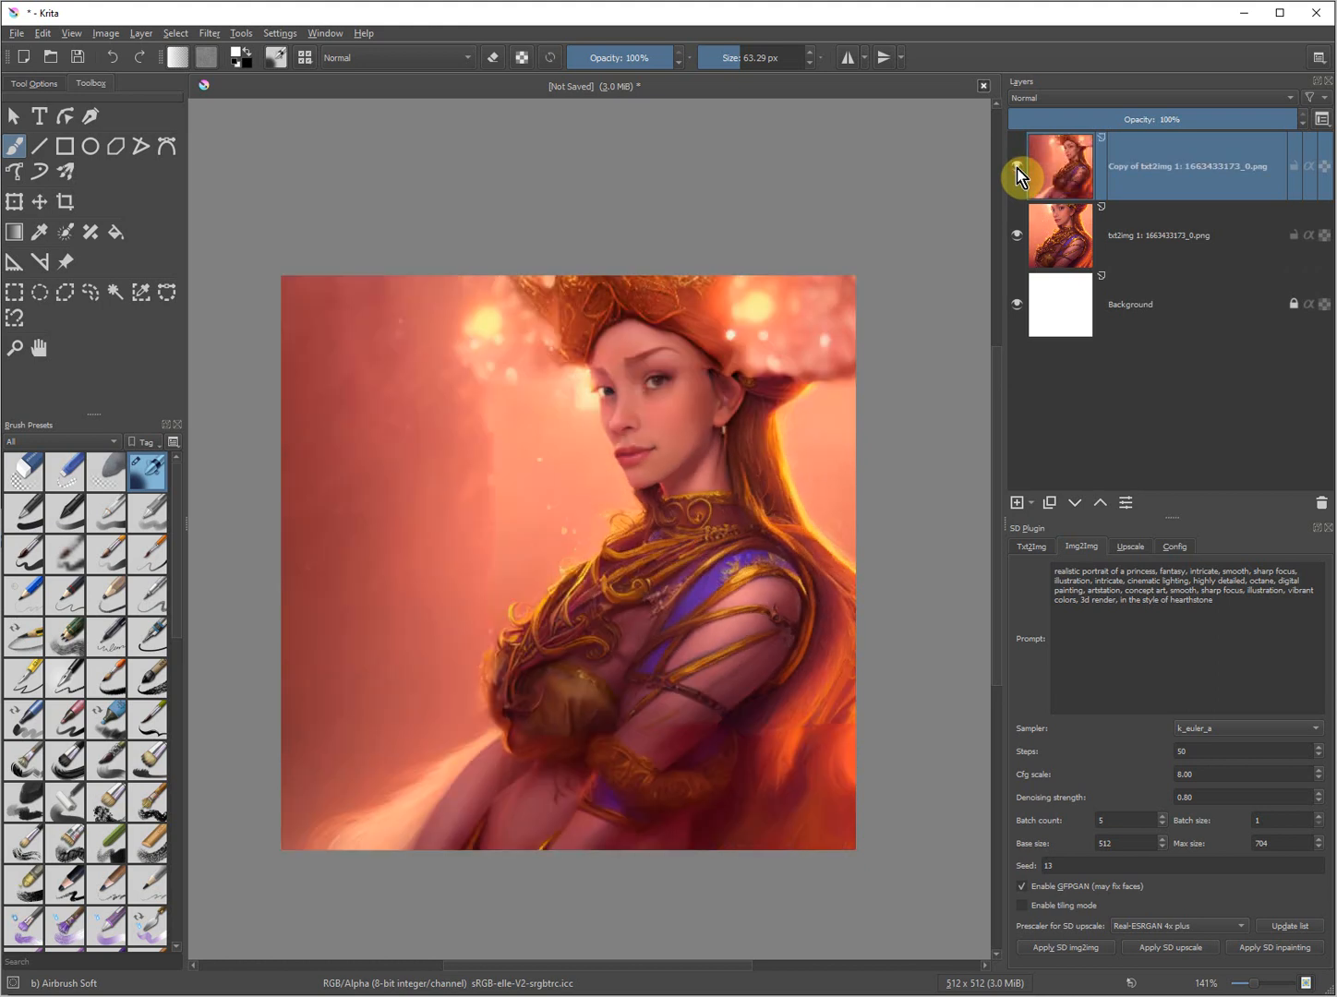
click(1015, 172)
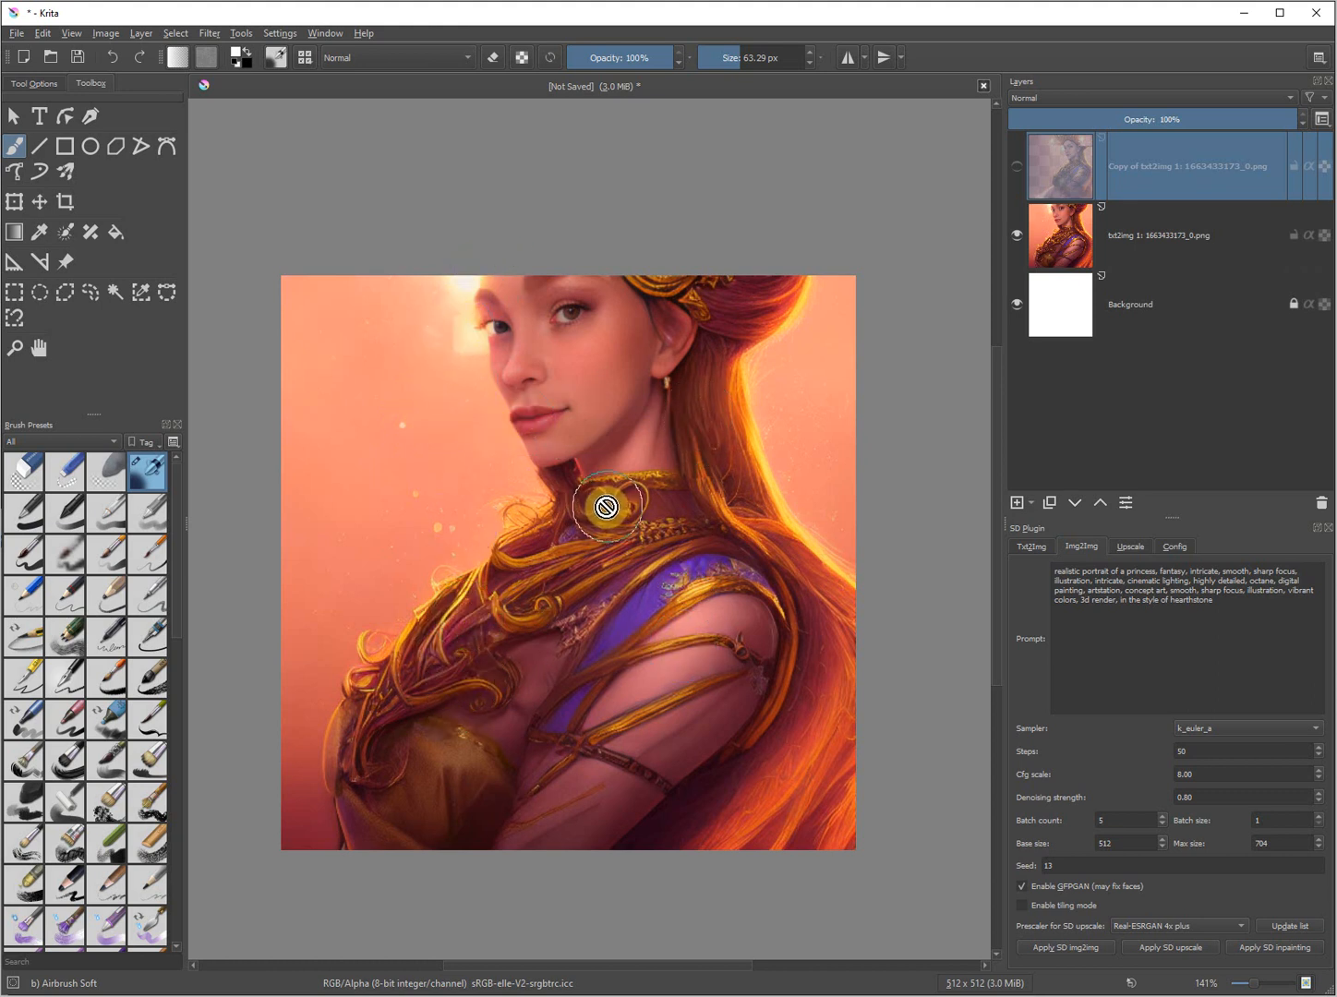
click(1019, 170)
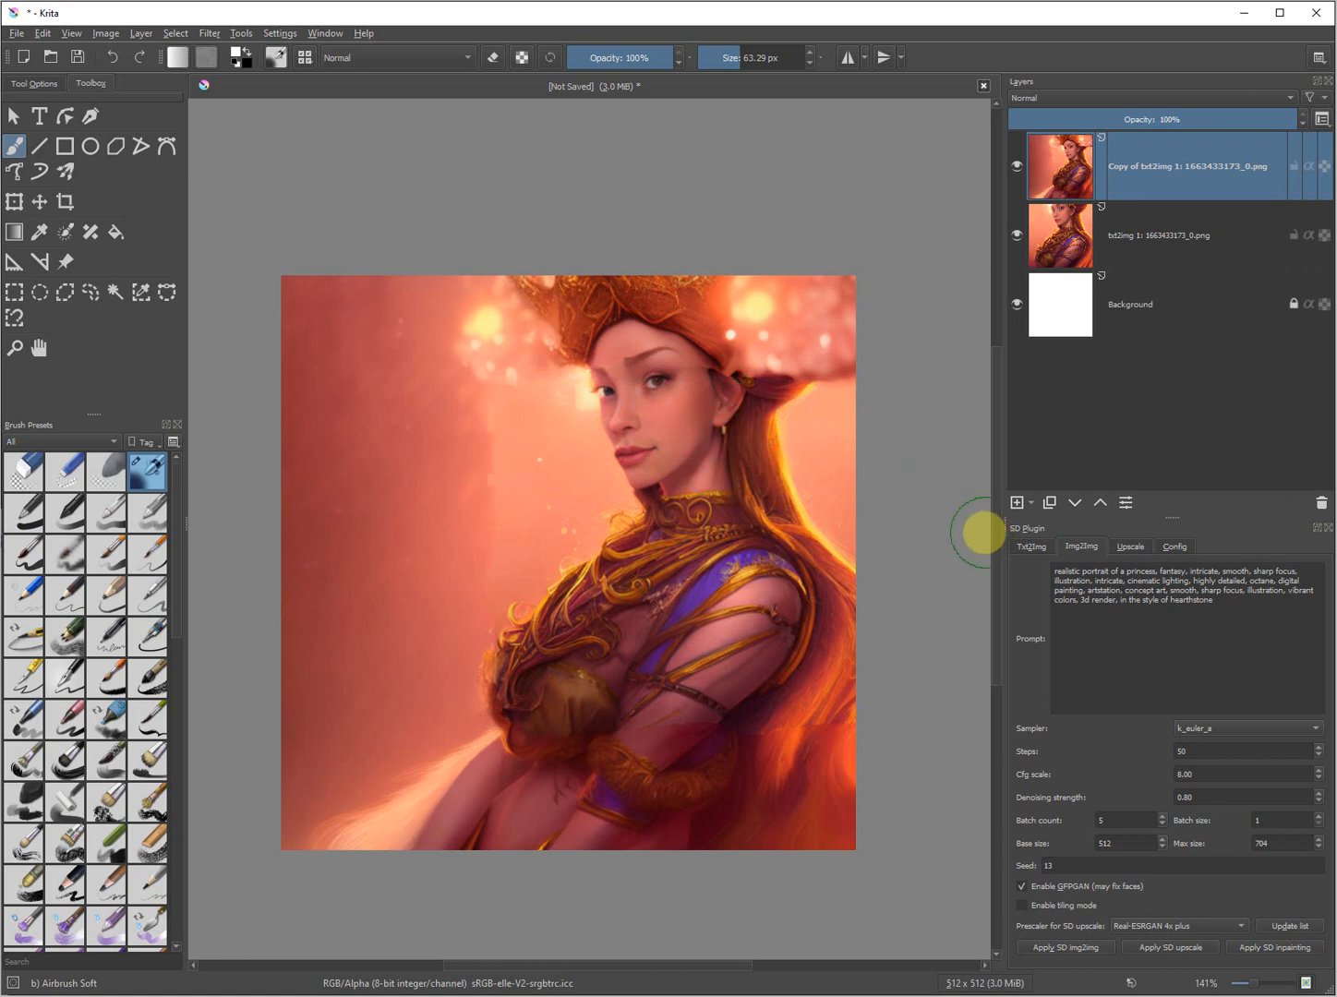
click(1133, 243)
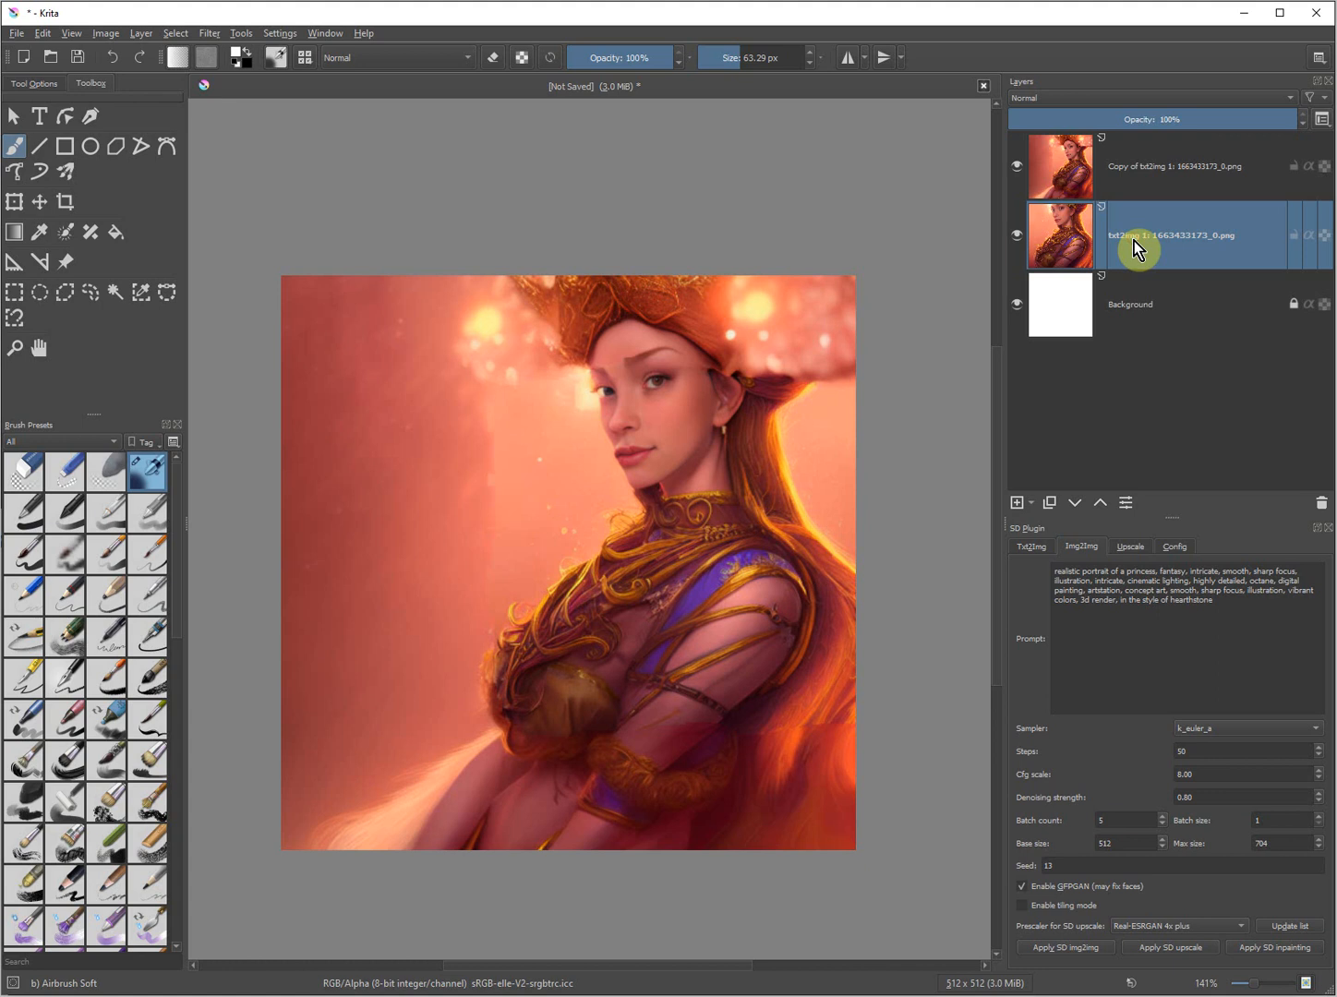
key(shift+Delete)
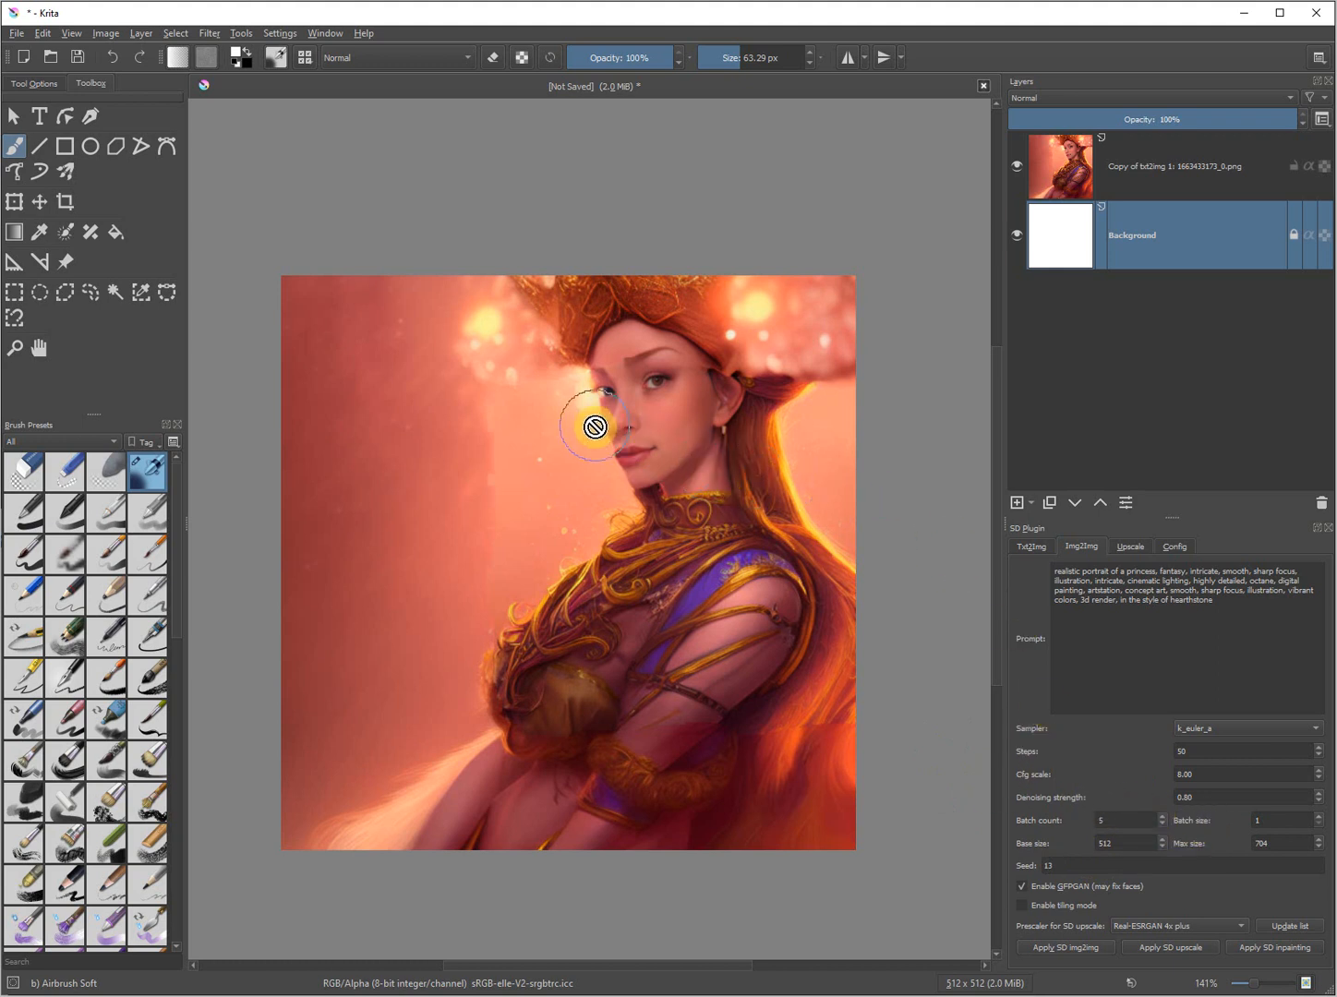
Set the denoising strength to 0.30 and apply SD img2img to the extended portrait with a batch count of 5
scroll(663, 381, up, 5)
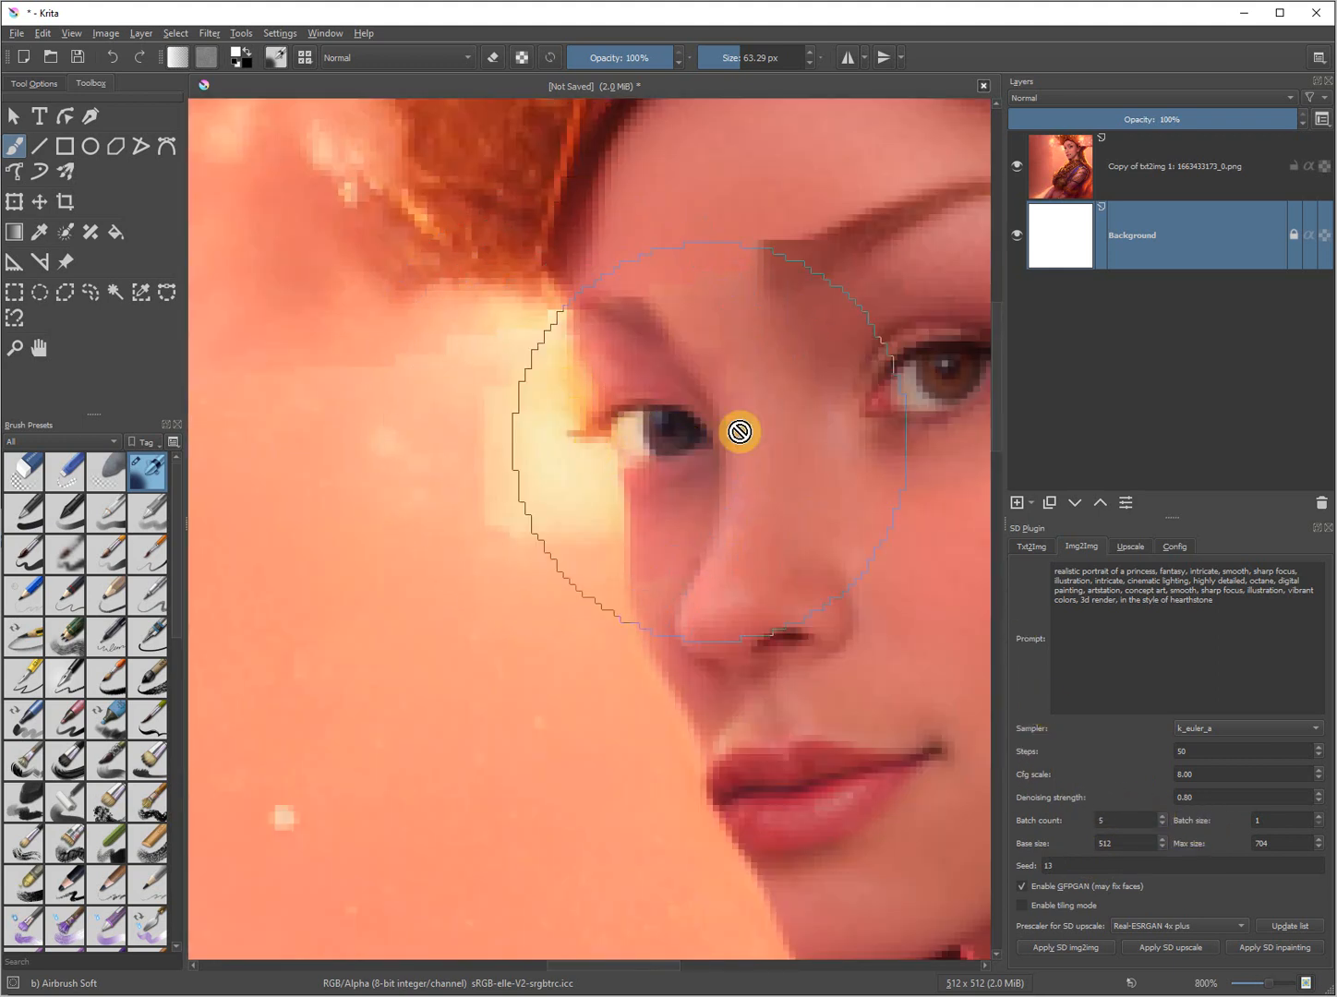
scroll(620, 496, down, 5)
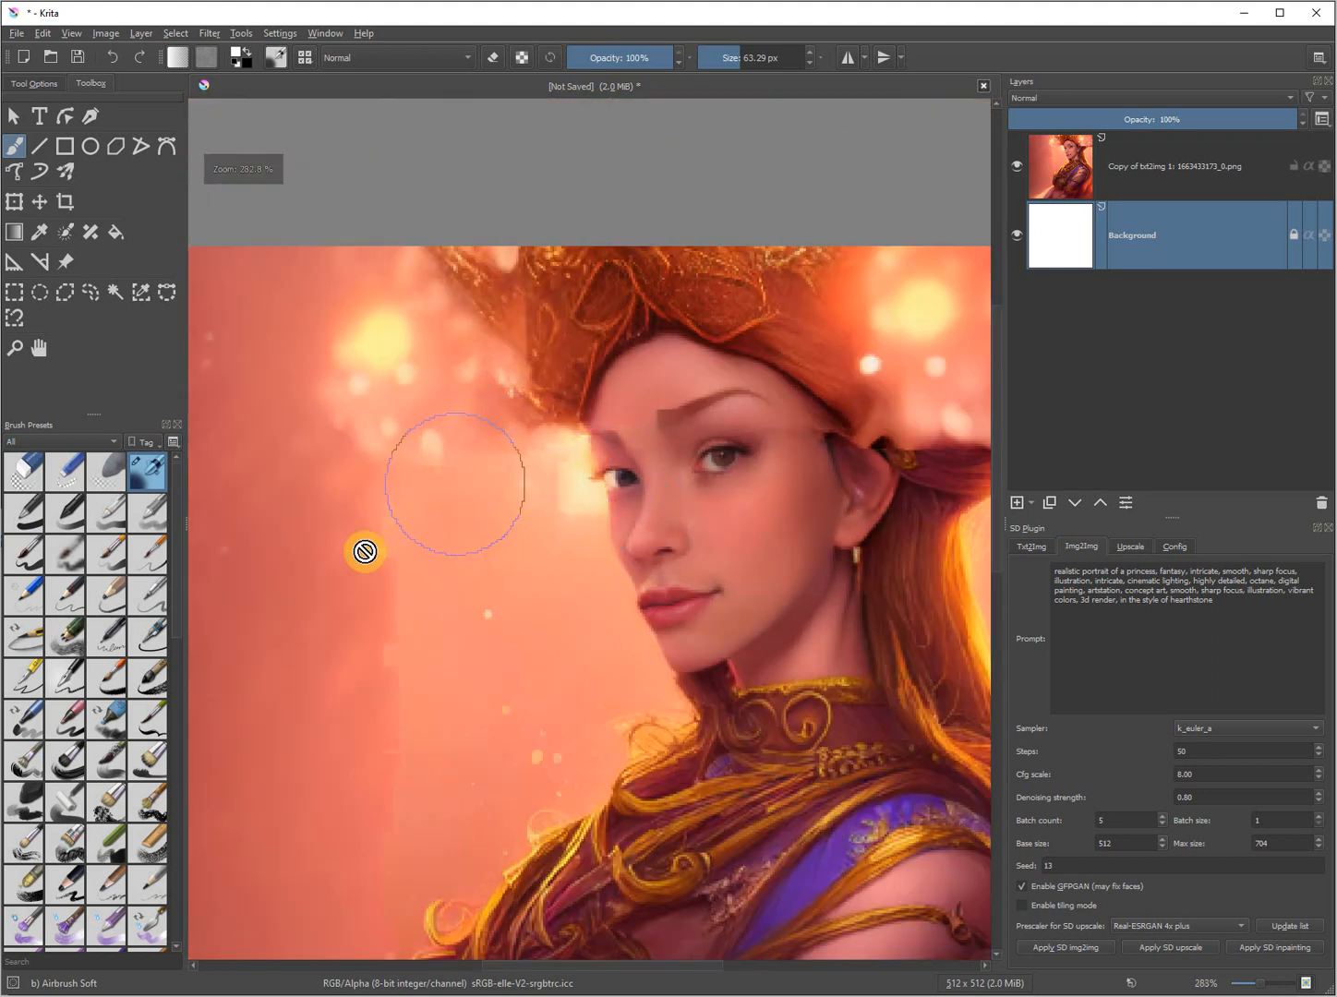
scroll(389, 687, down, 2)
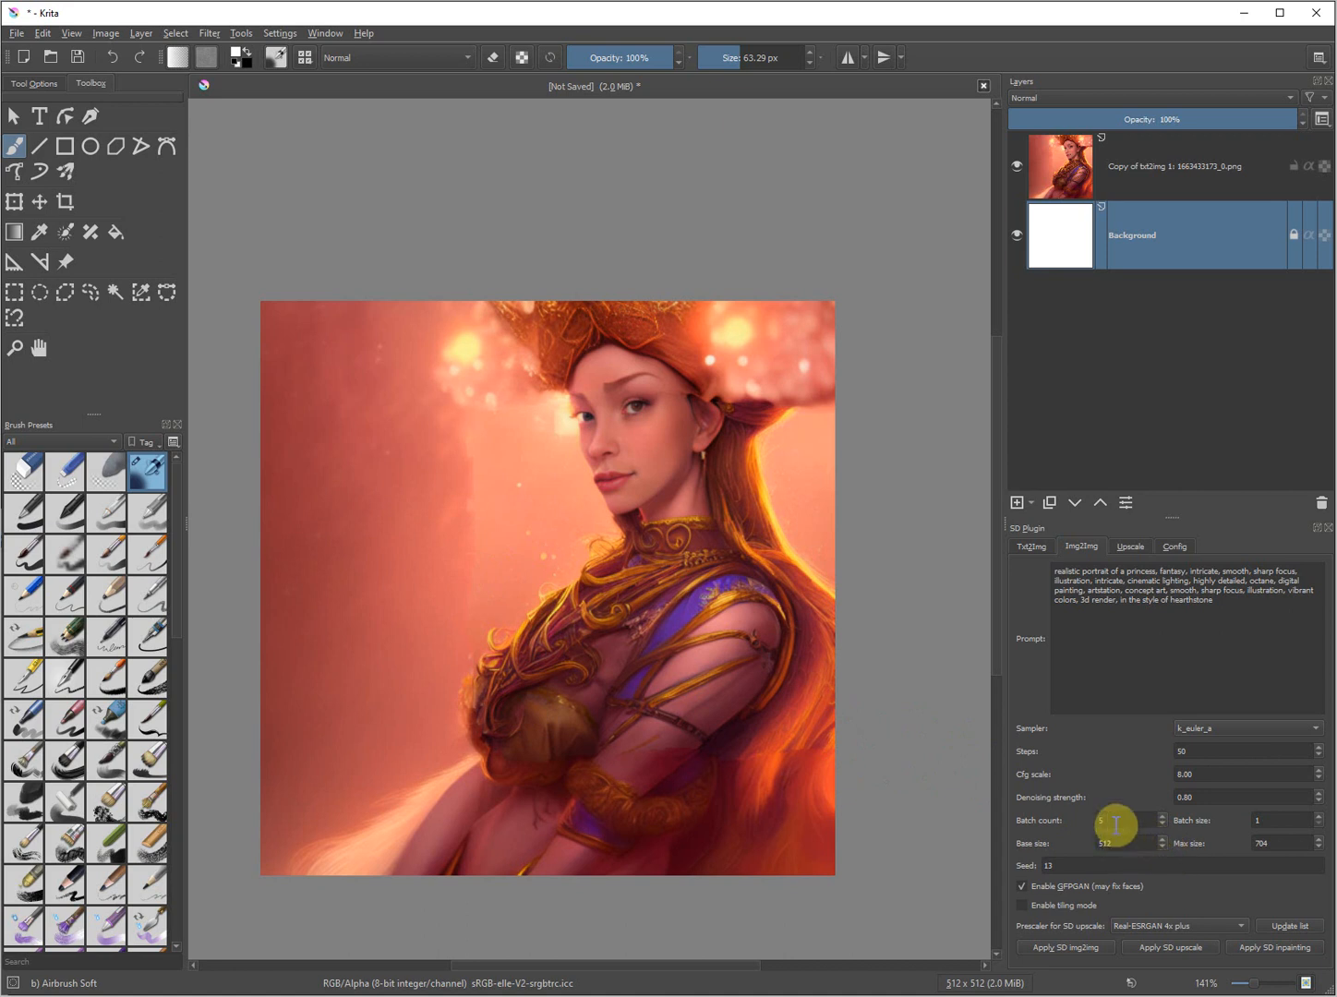
double_click(1202, 796)
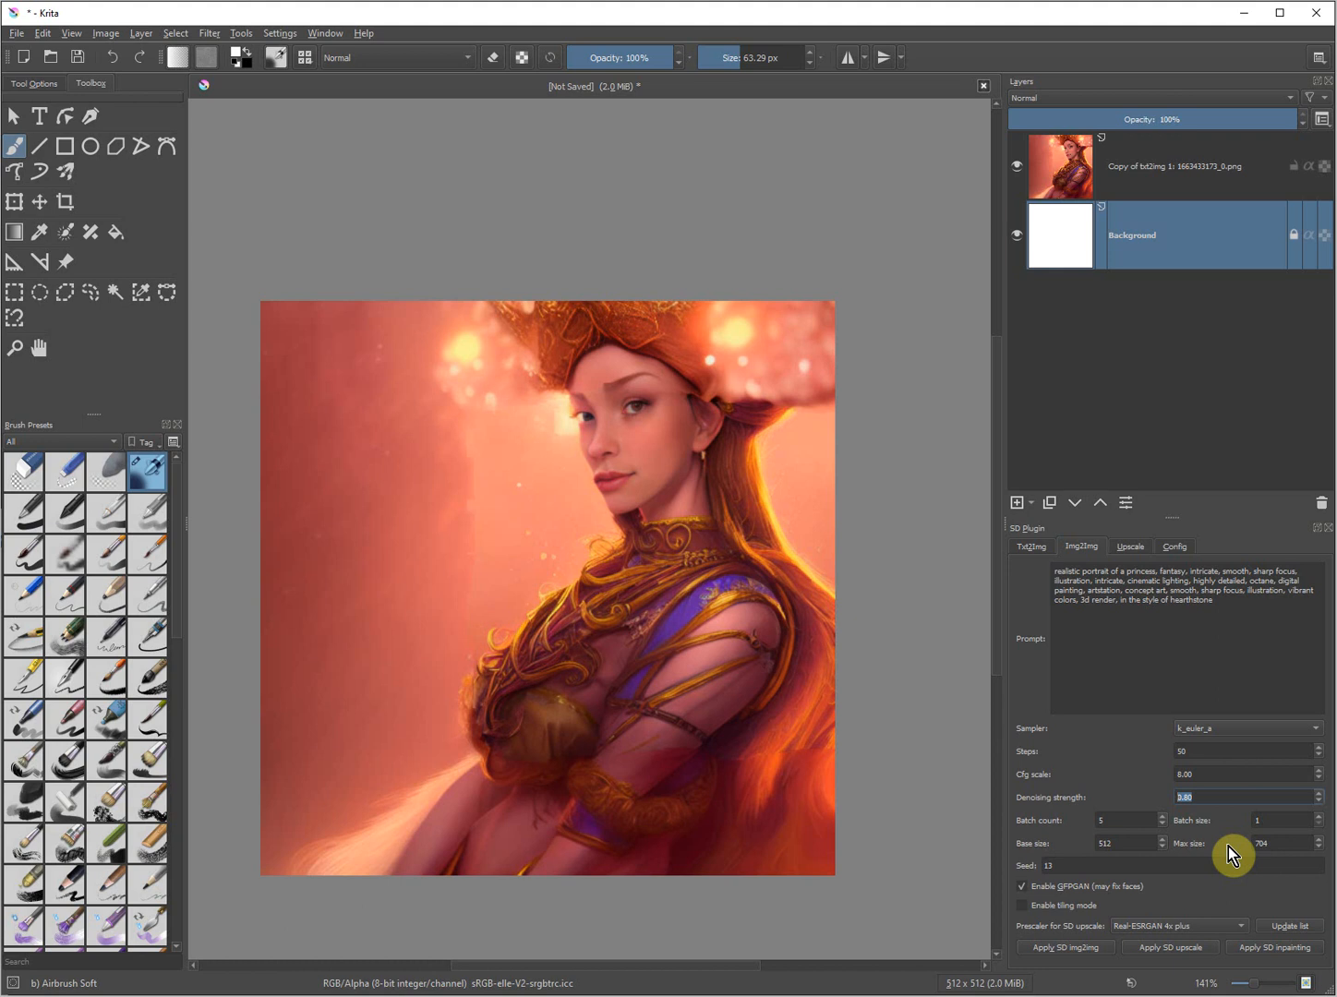
text(.3)
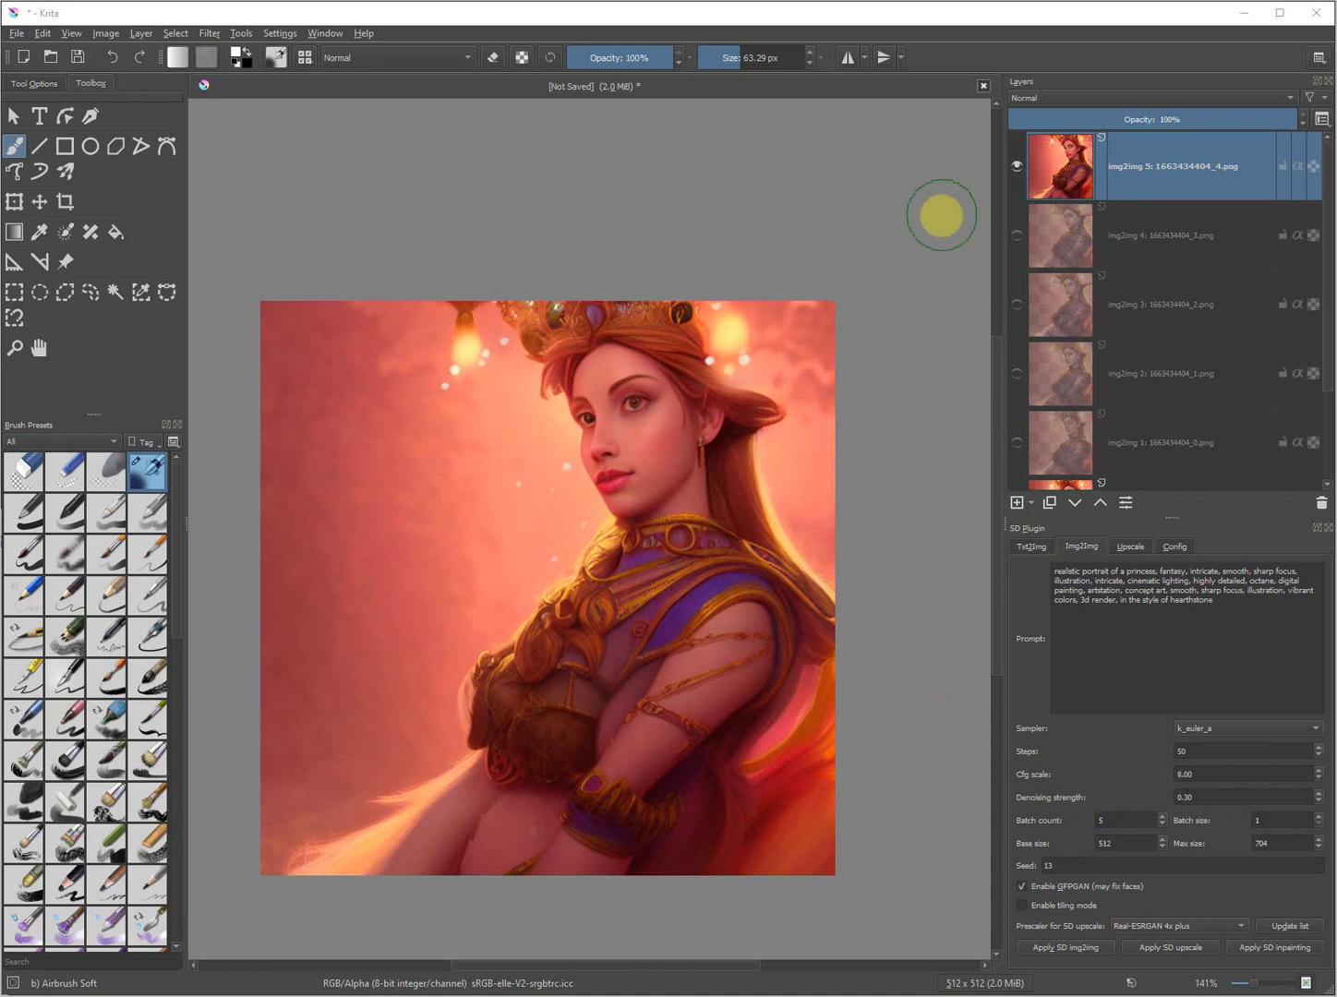
Compare the five img2img results one at a time with the extended portrait copy beneath them
click(1015, 165)
click(1017, 238)
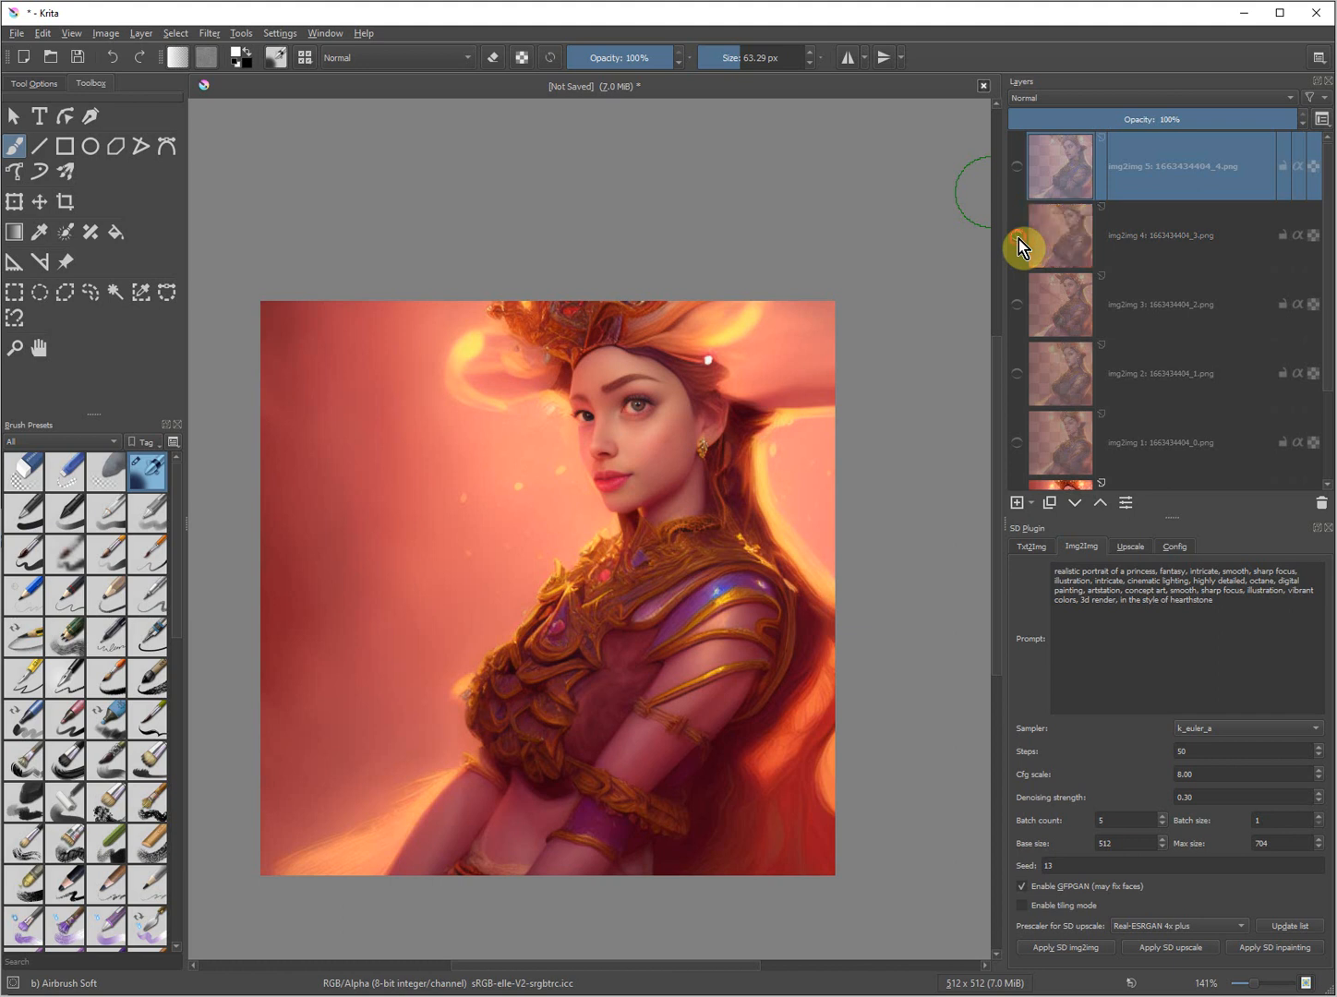
click(1017, 238)
click(1017, 306)
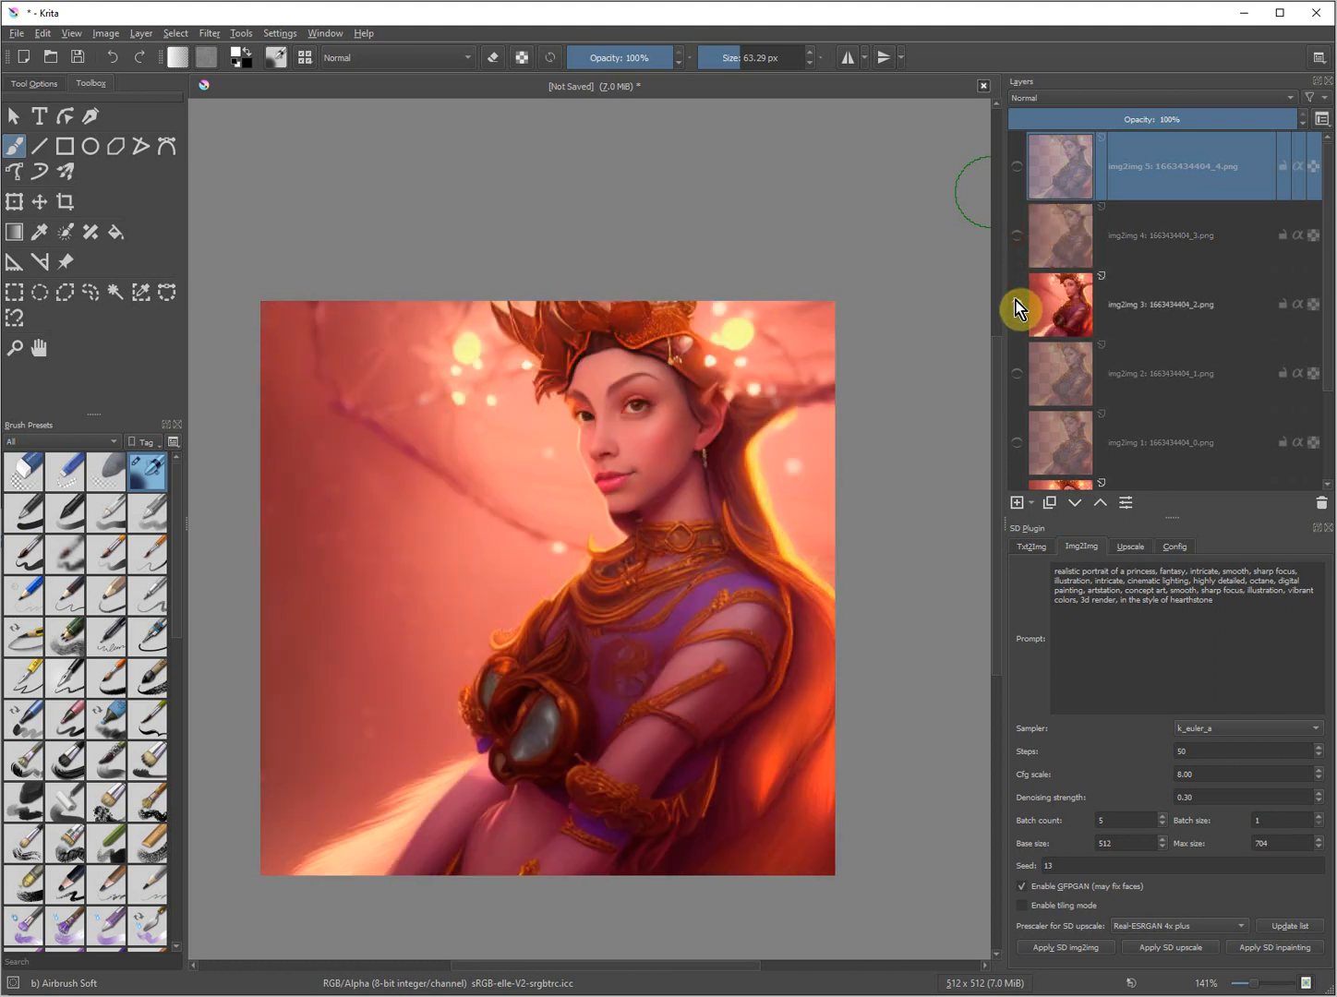
mouse_move(1018, 309)
click(1019, 304)
click(1015, 373)
mouse_move(1017, 382)
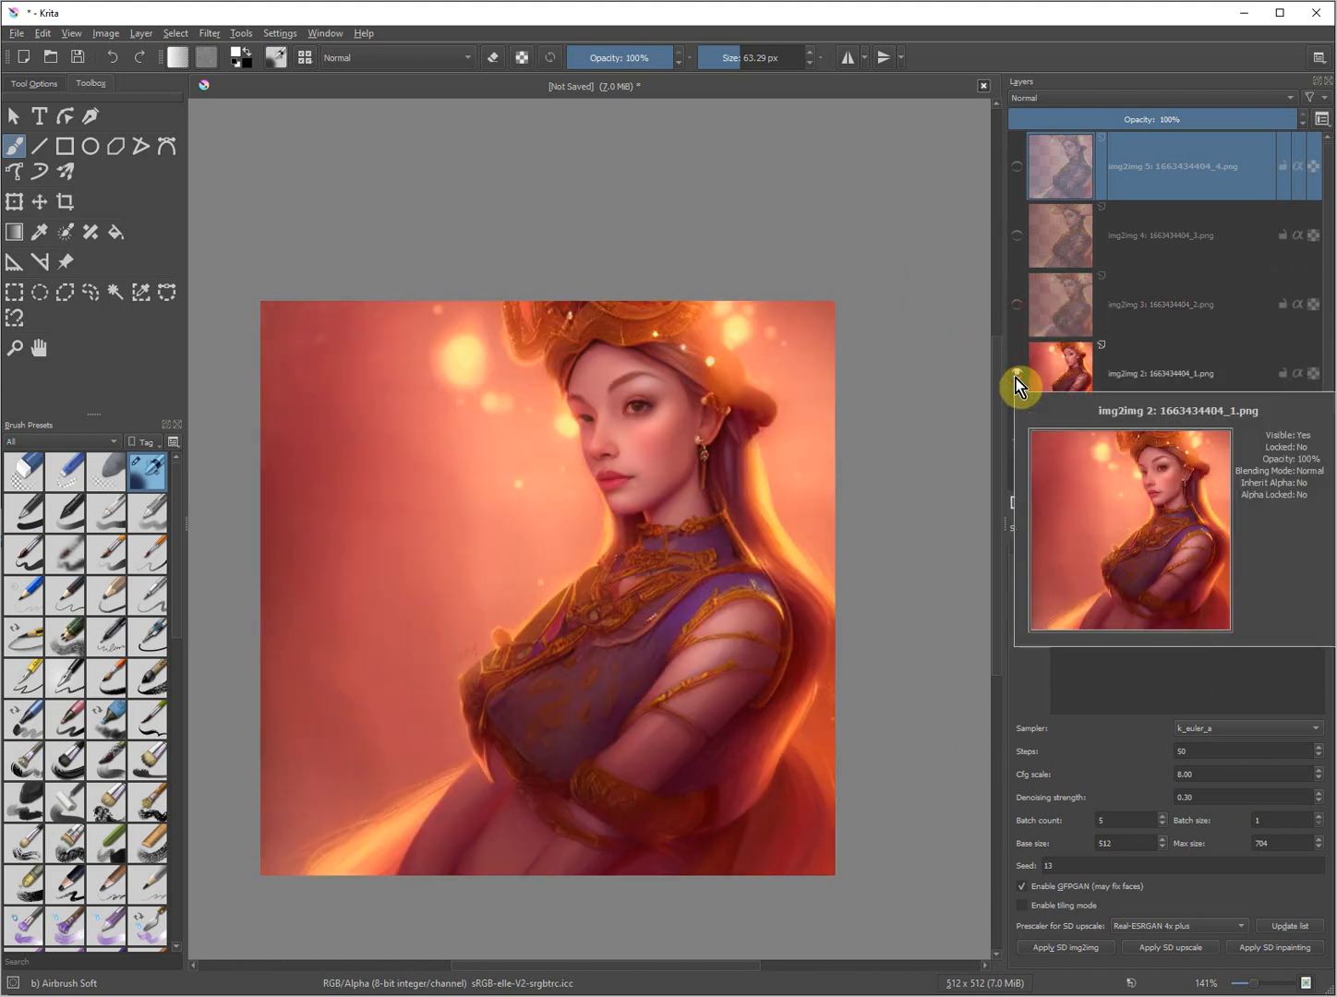
click(1015, 375)
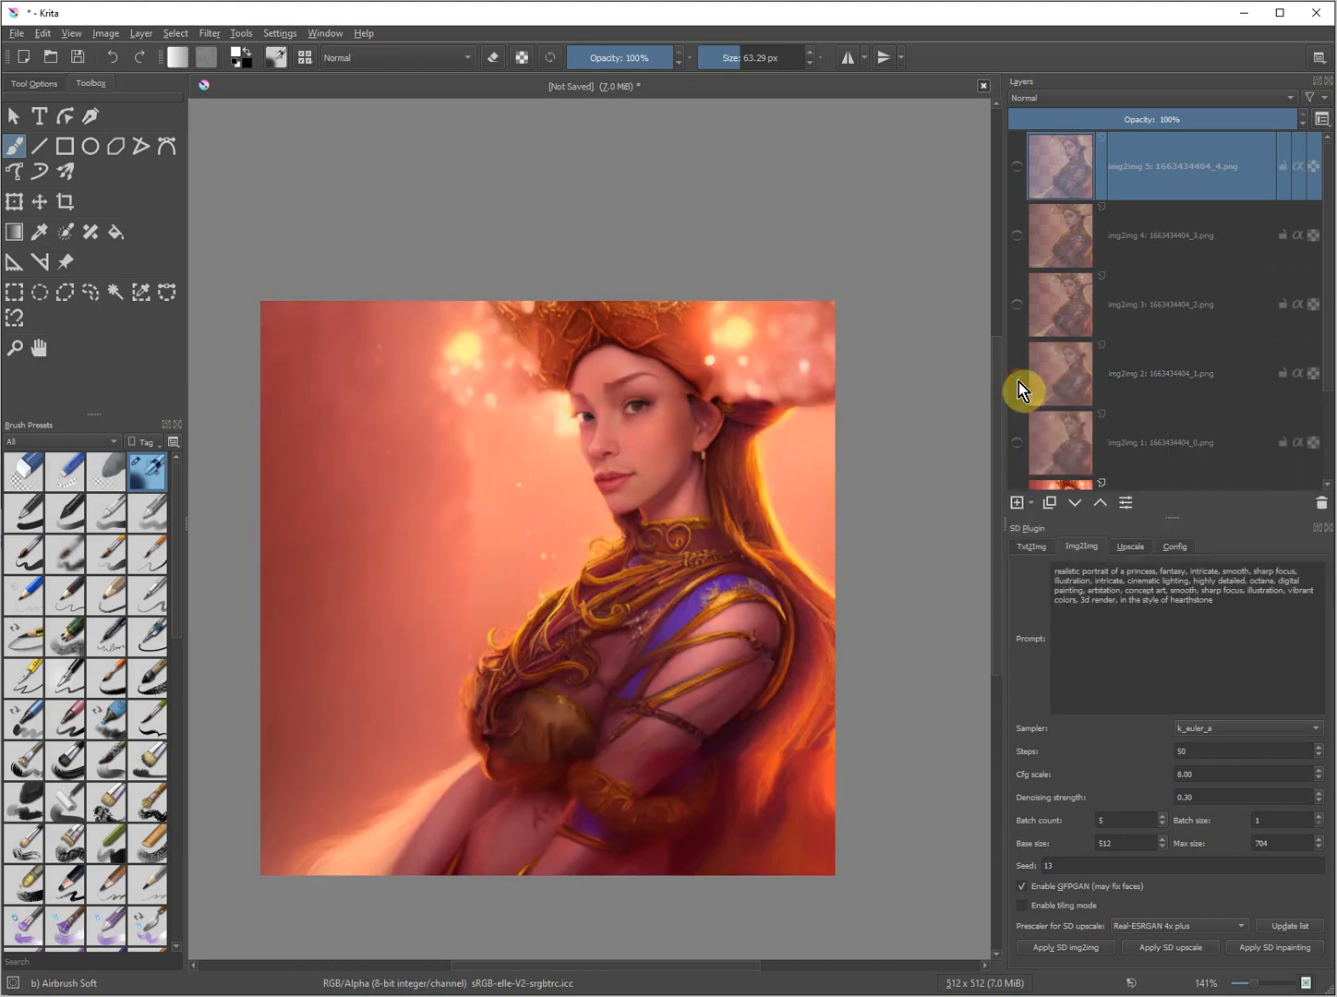
click(1017, 444)
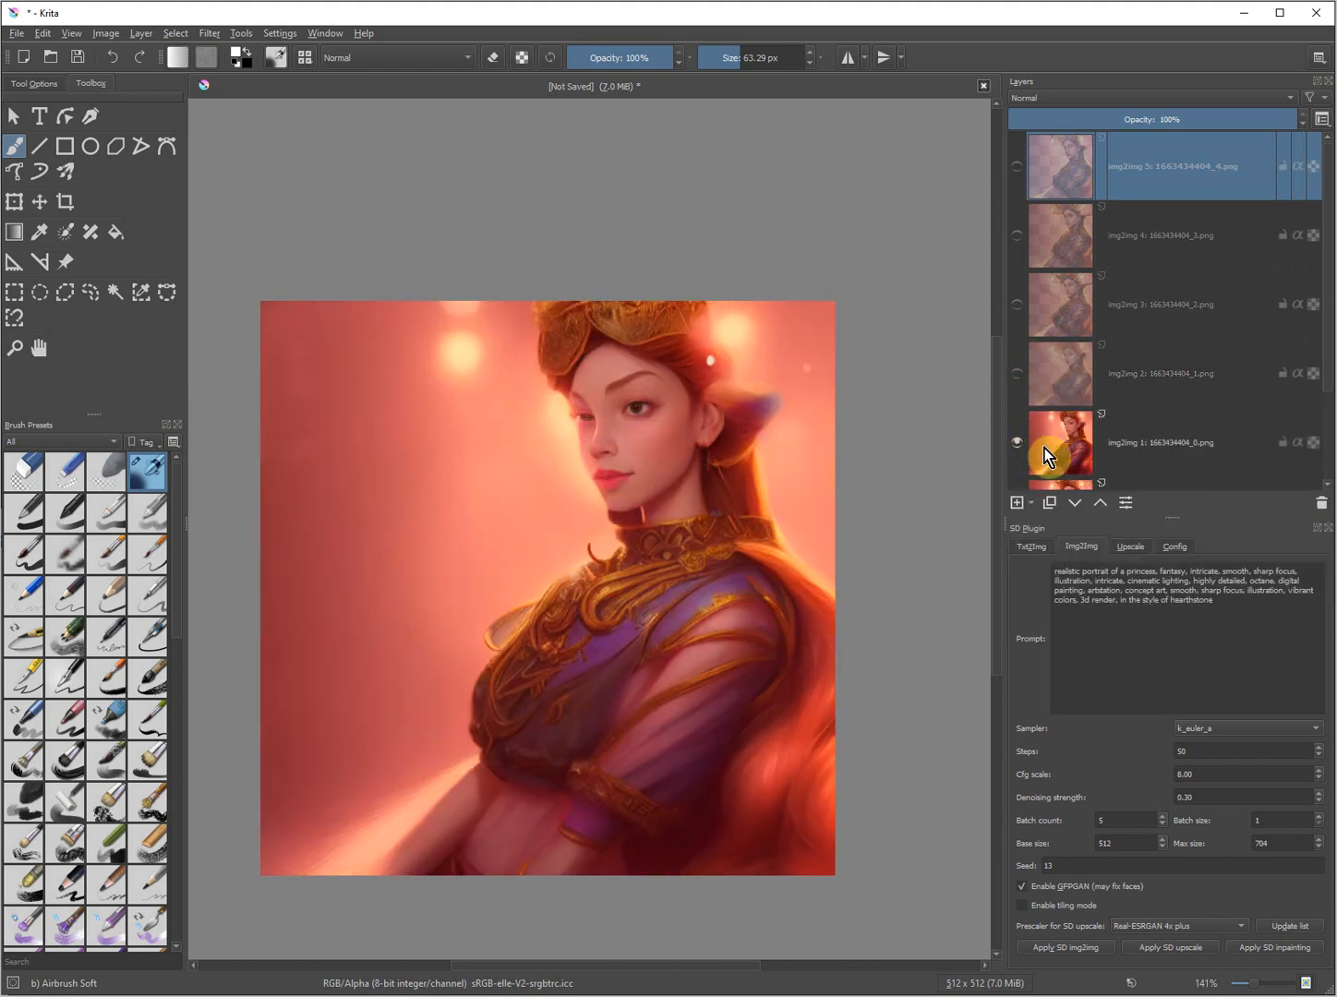
scroll(1019, 450, down, 2)
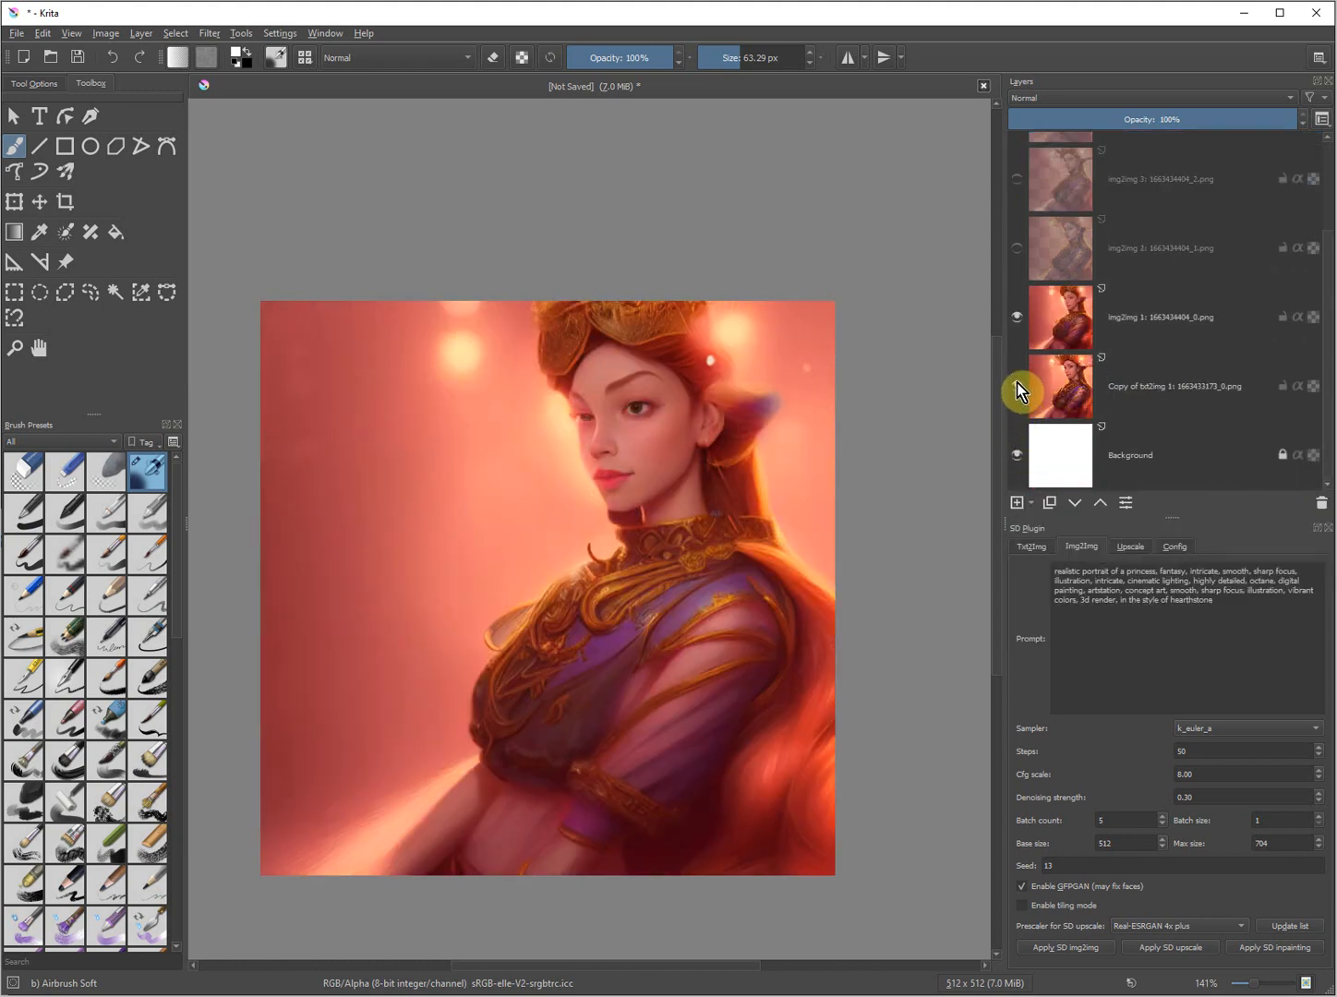
click(1016, 315)
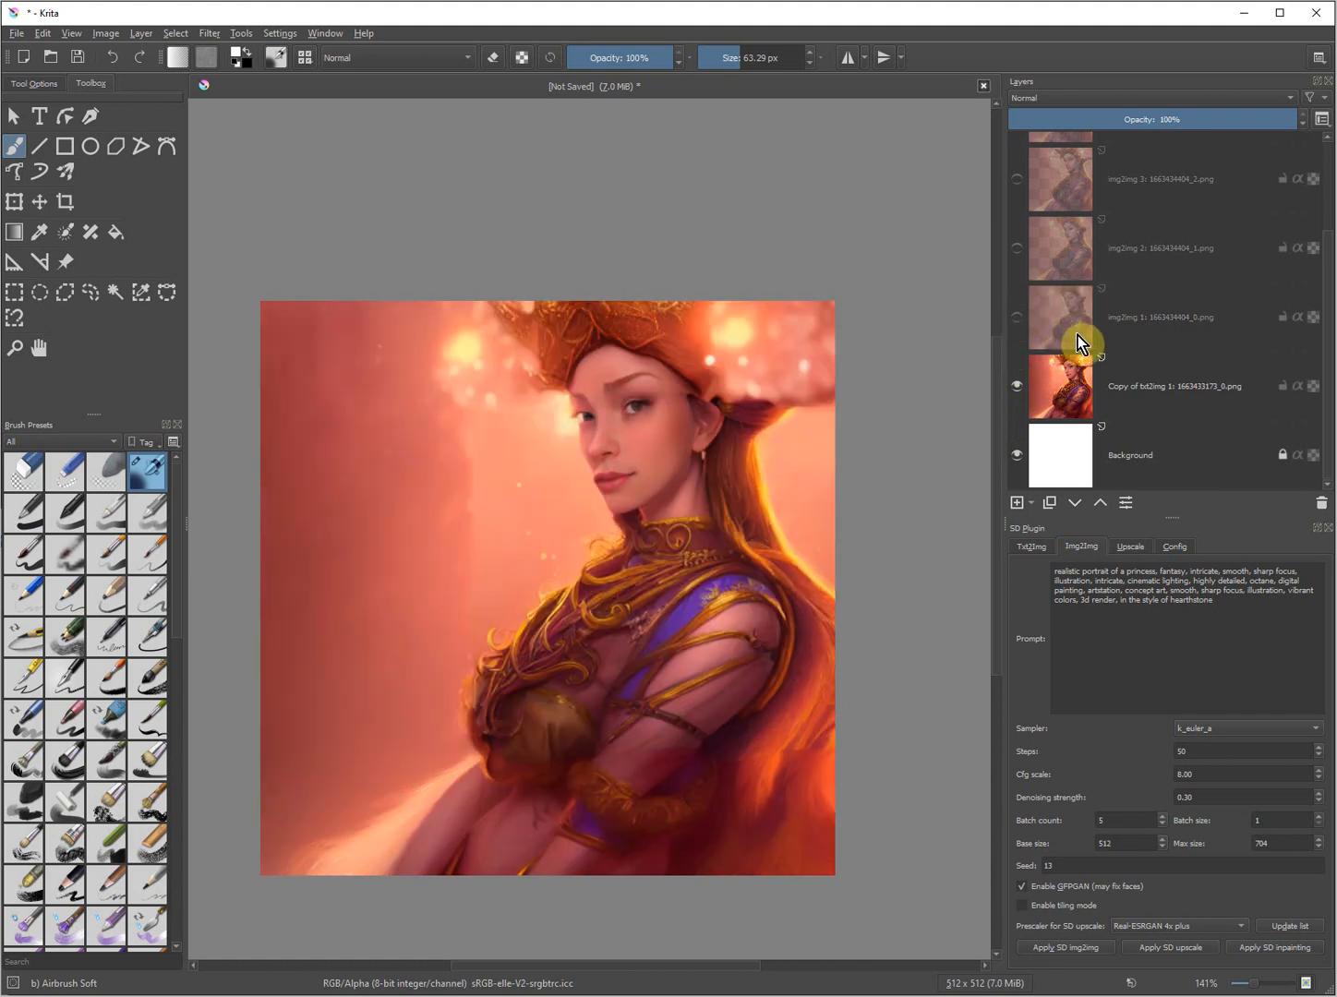
Review the img2img 4 and img2img 3 results again and delete all five img2img layers
click(1149, 330)
scroll(1102, 305, up, 2)
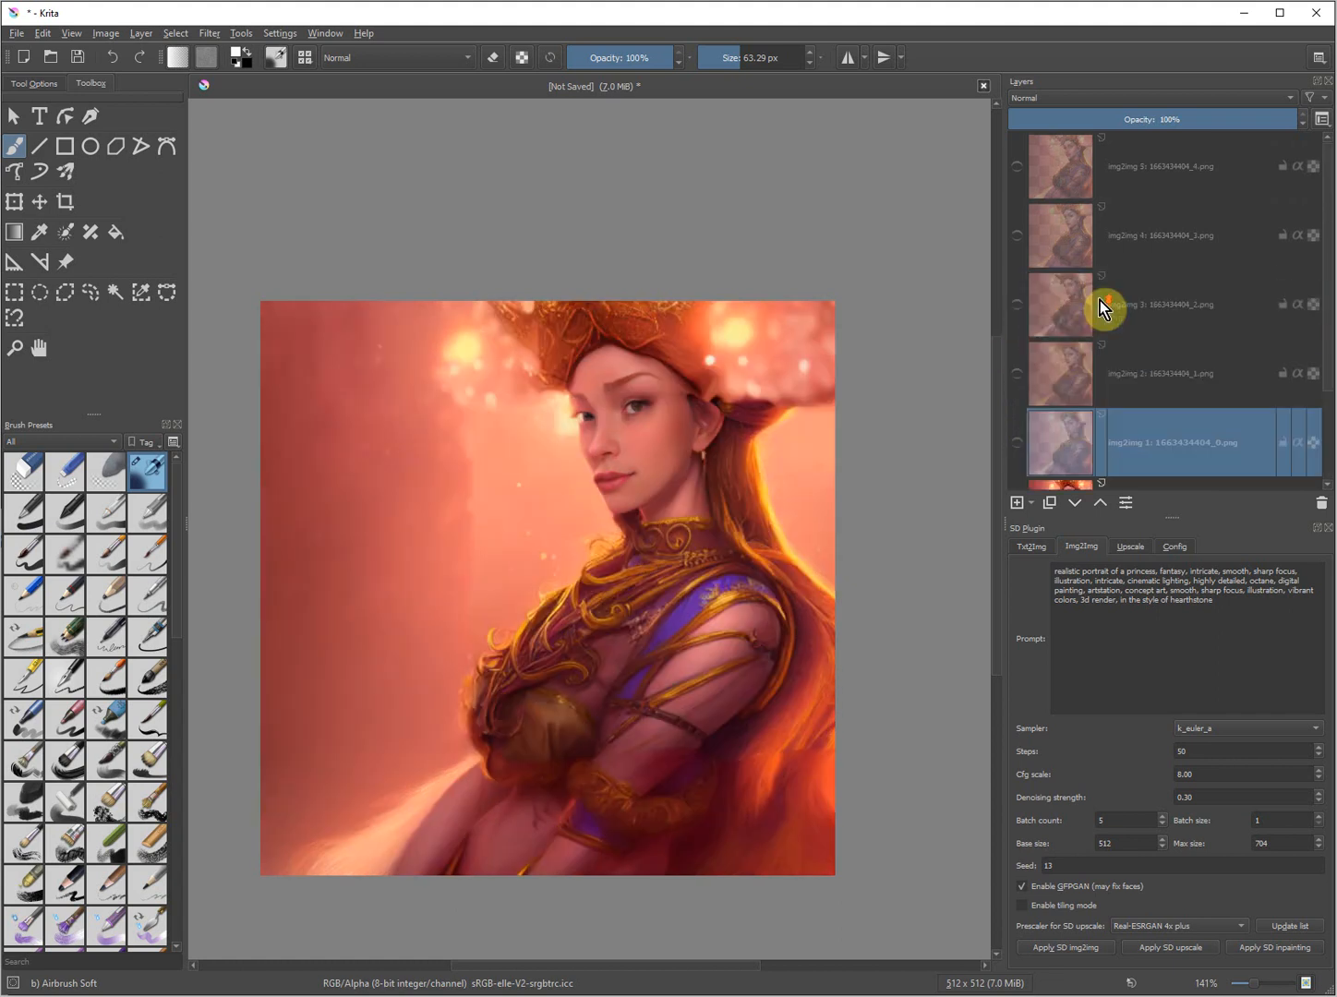
click(1023, 235)
click(1022, 238)
click(1022, 305)
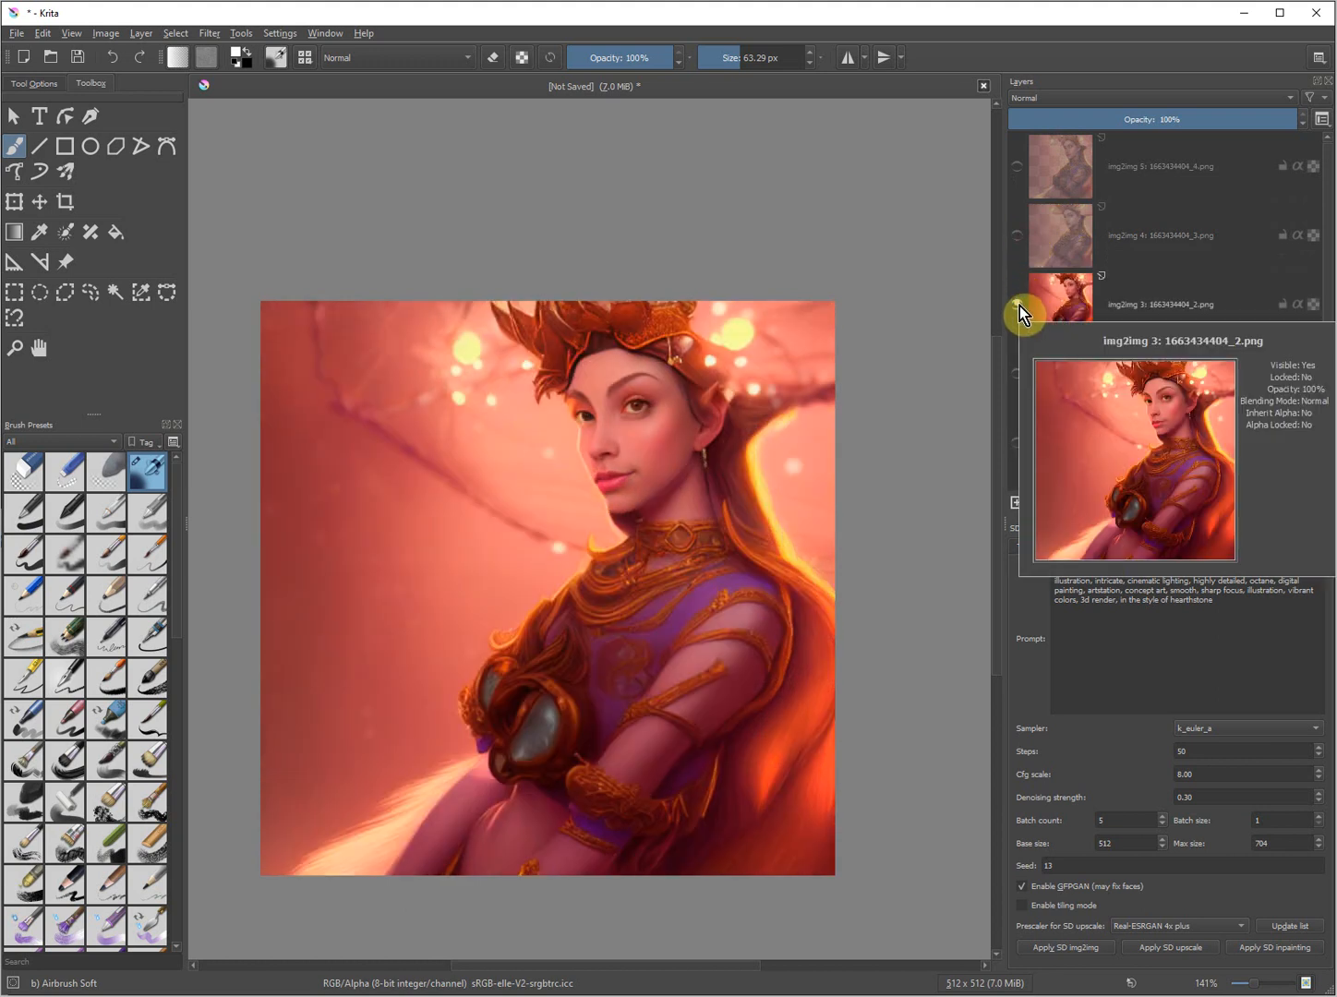
click(1019, 307)
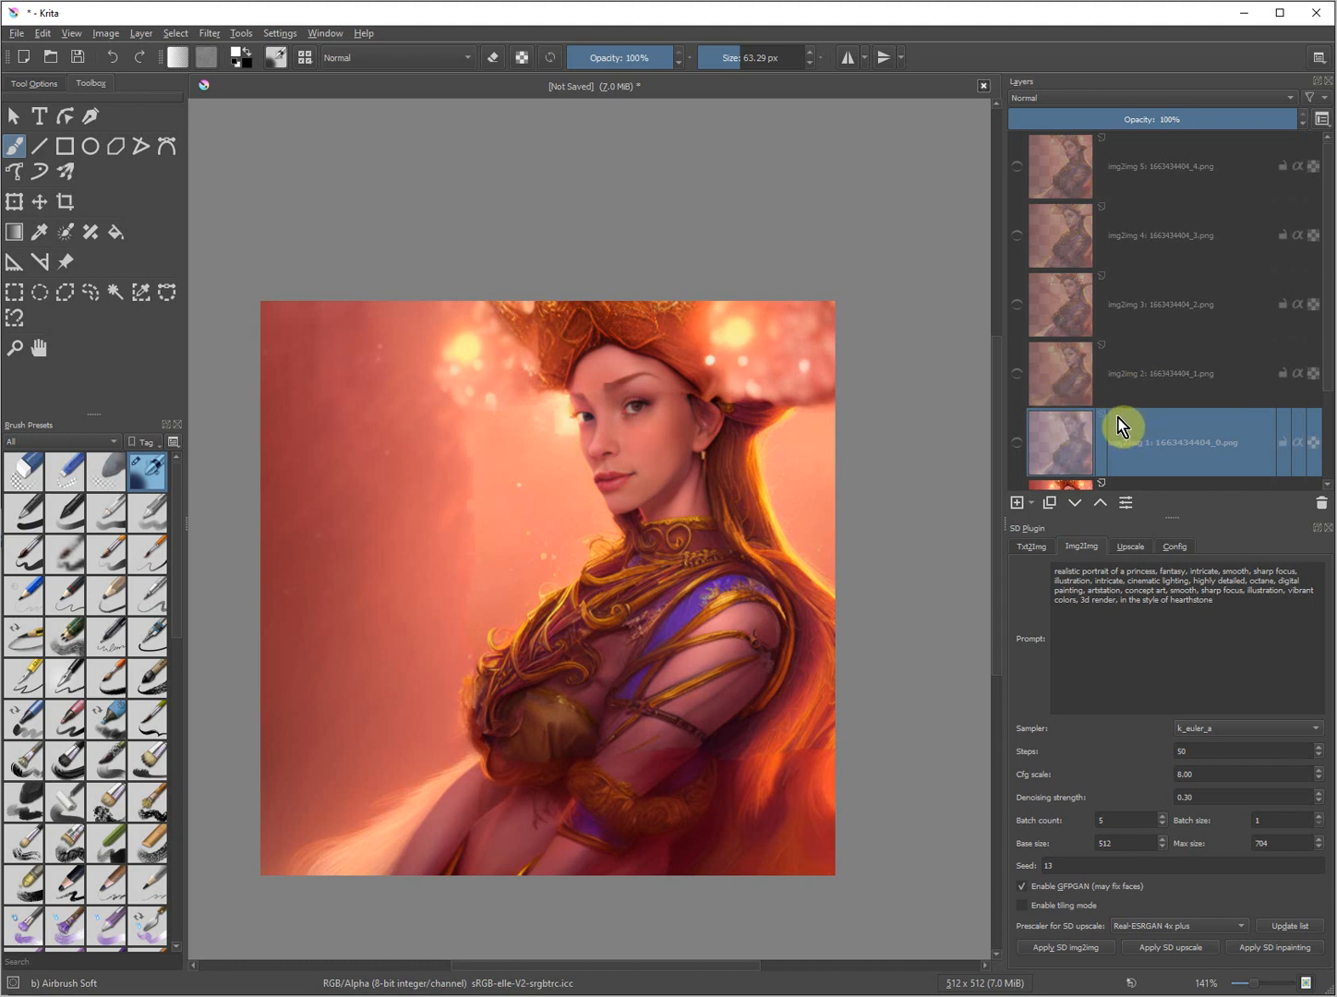
shift+click(1144, 170)
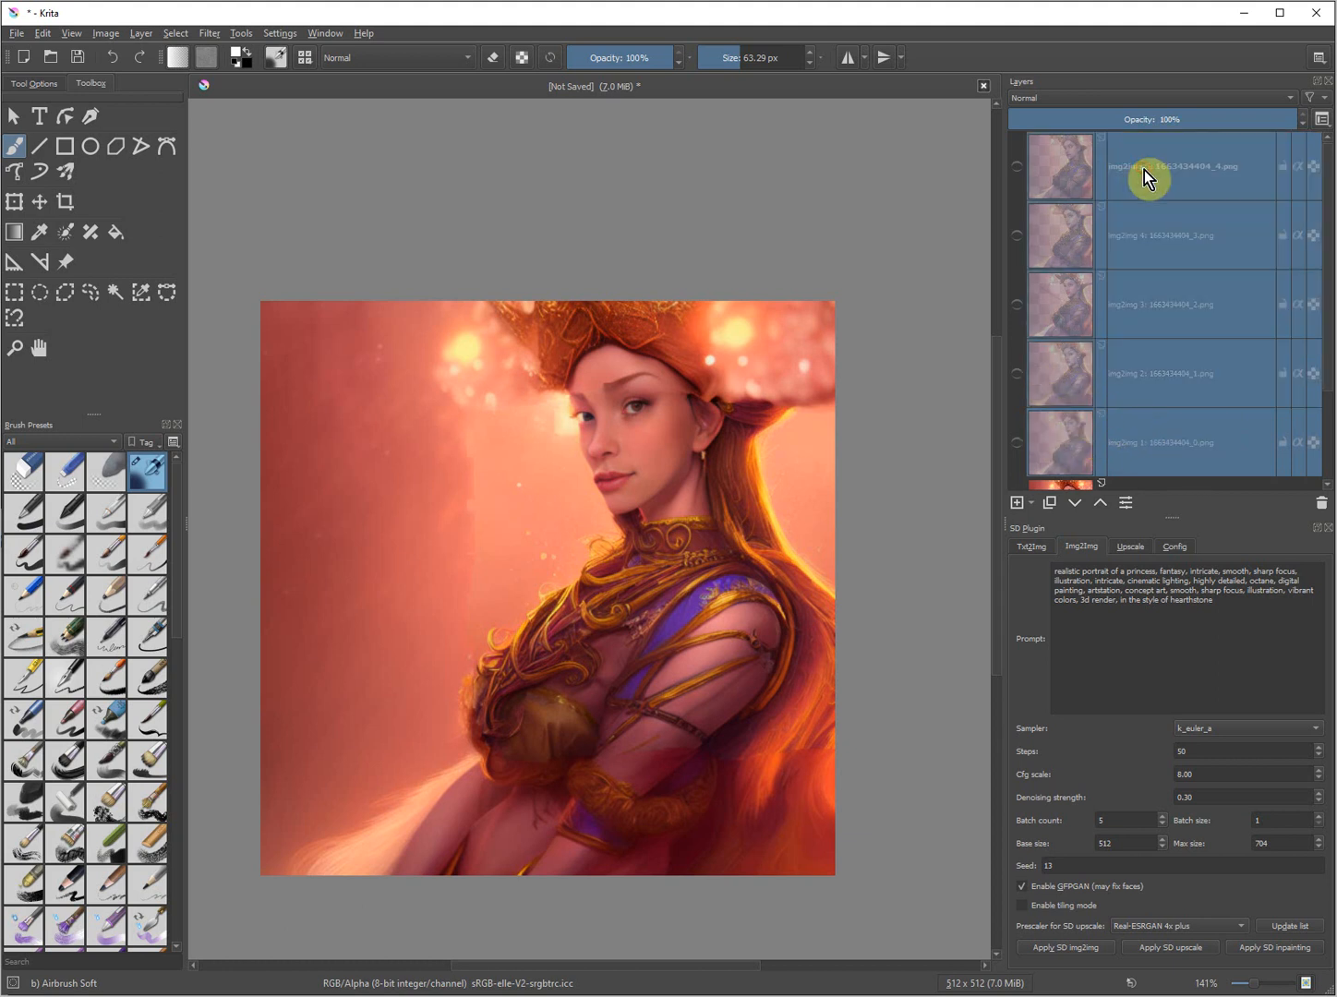
key(shift+Delete)
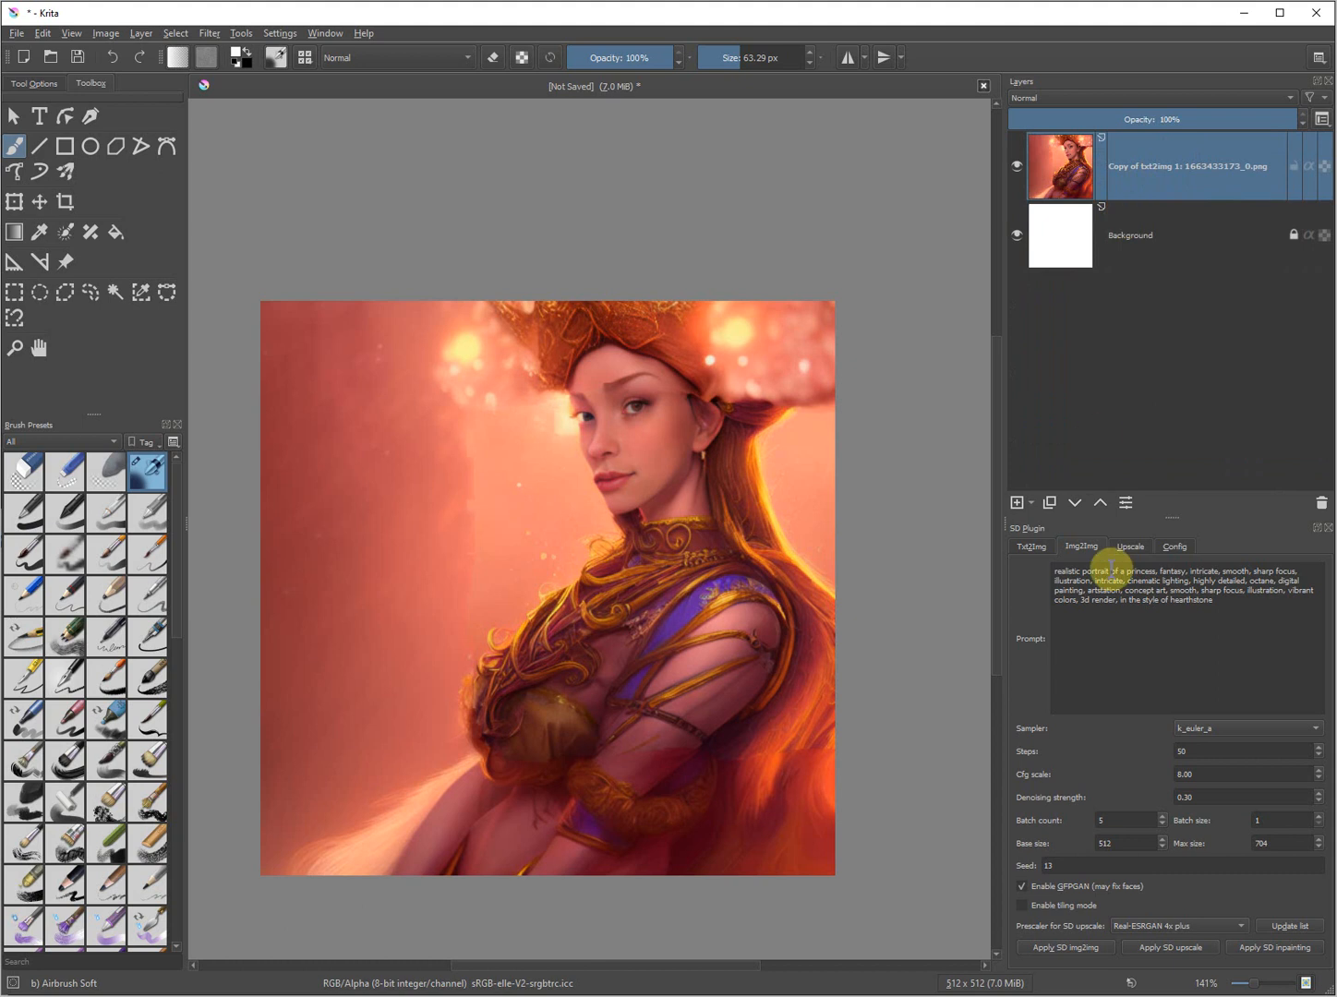
Set the denoising strength to 0.10 and apply SD img2img to the extended portrait with a batch count of 5
double_click(1199, 800)
text(0.80)
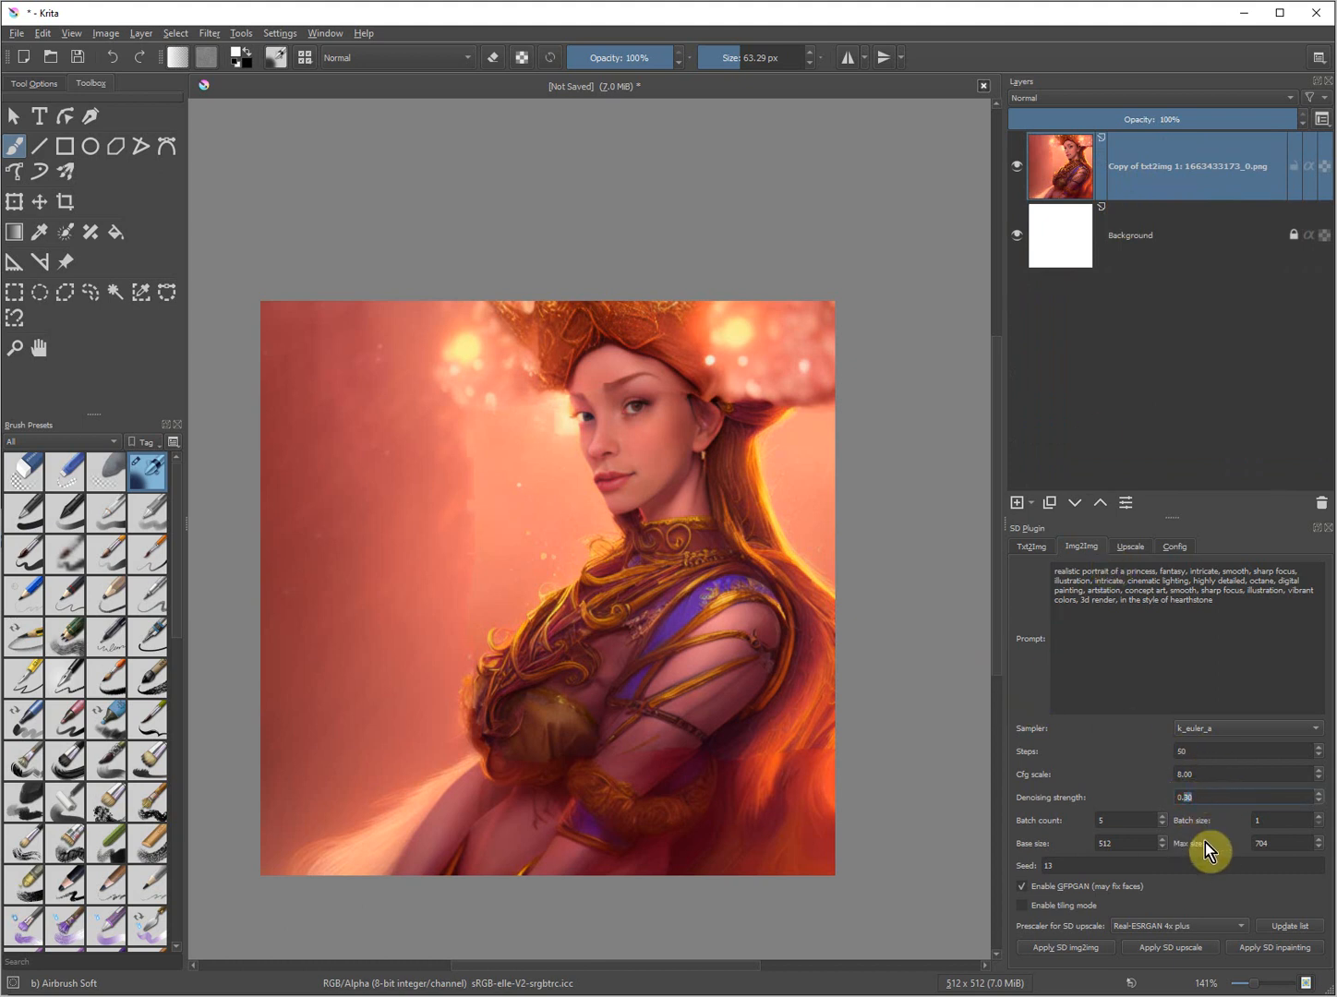
text(2)
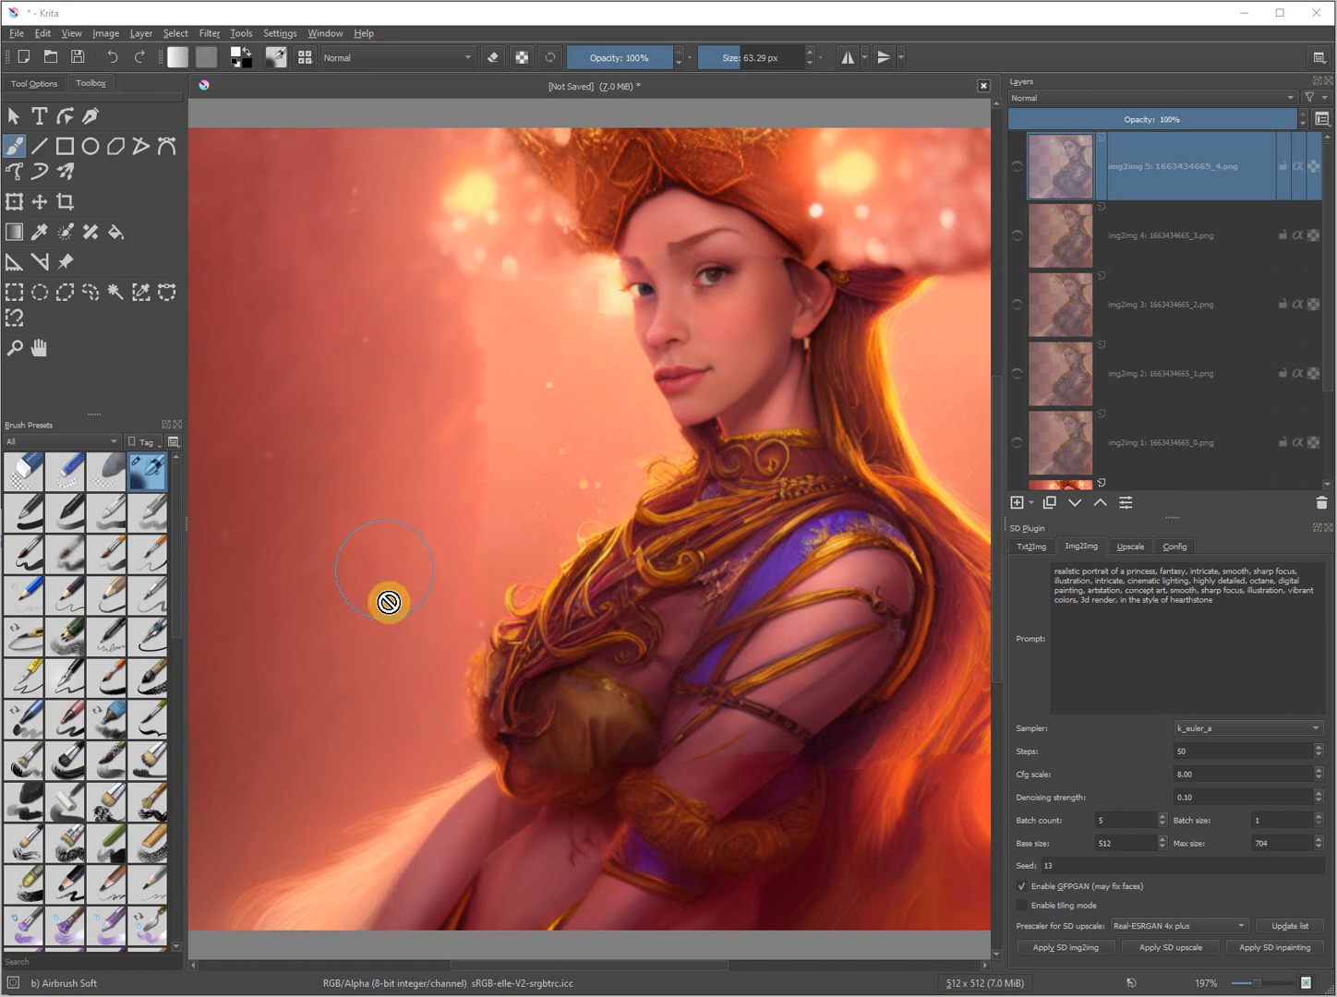
drag(683, 812, 591, 785)
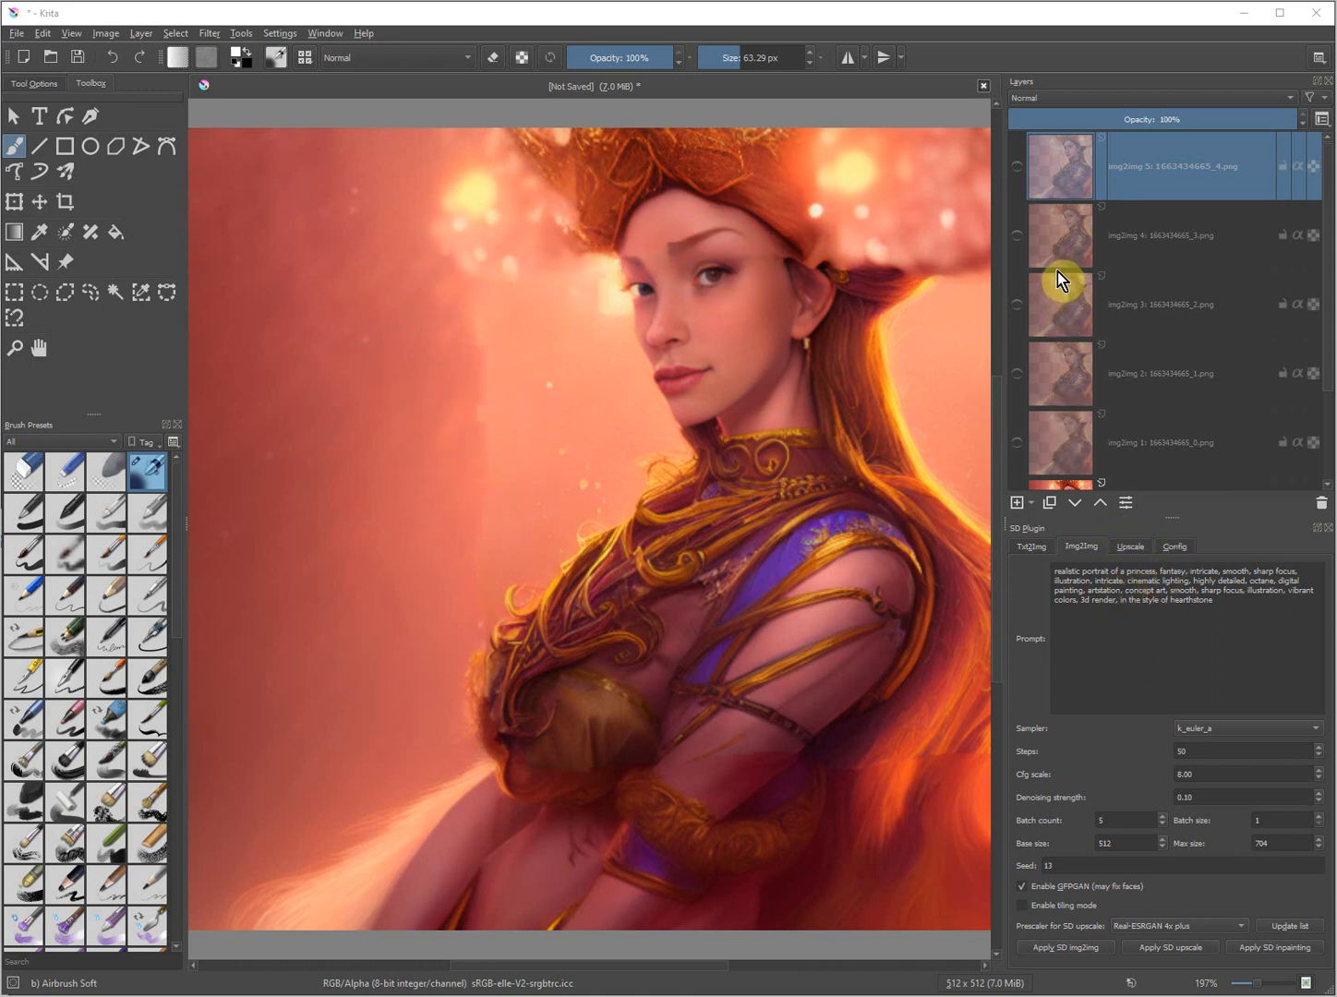
Examine each of the five new img2img results individually, from img2img 5 down to img2img 1
click(1019, 171)
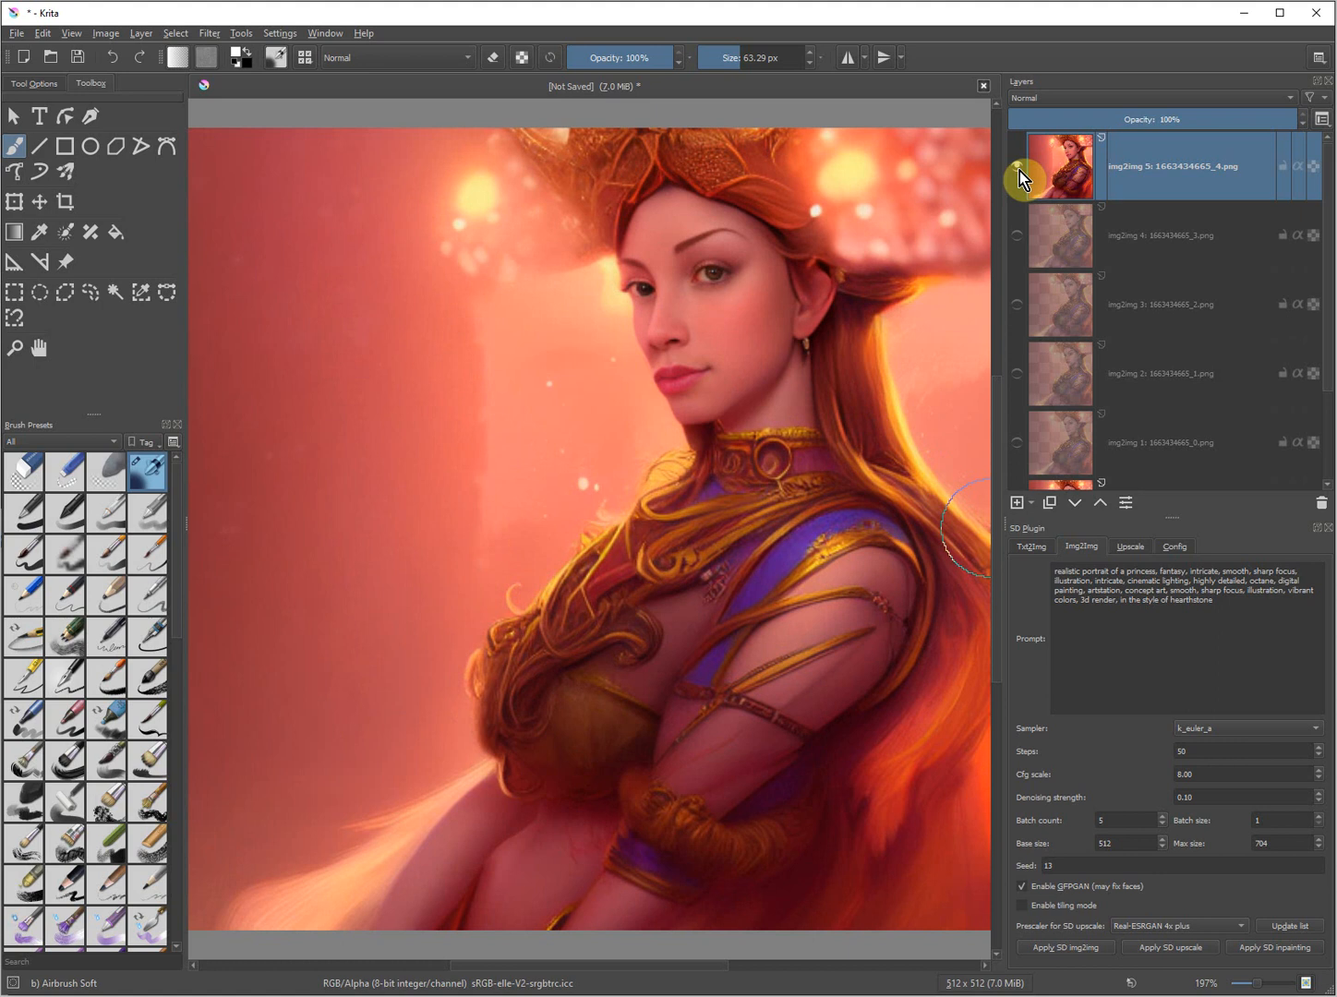
click(1020, 171)
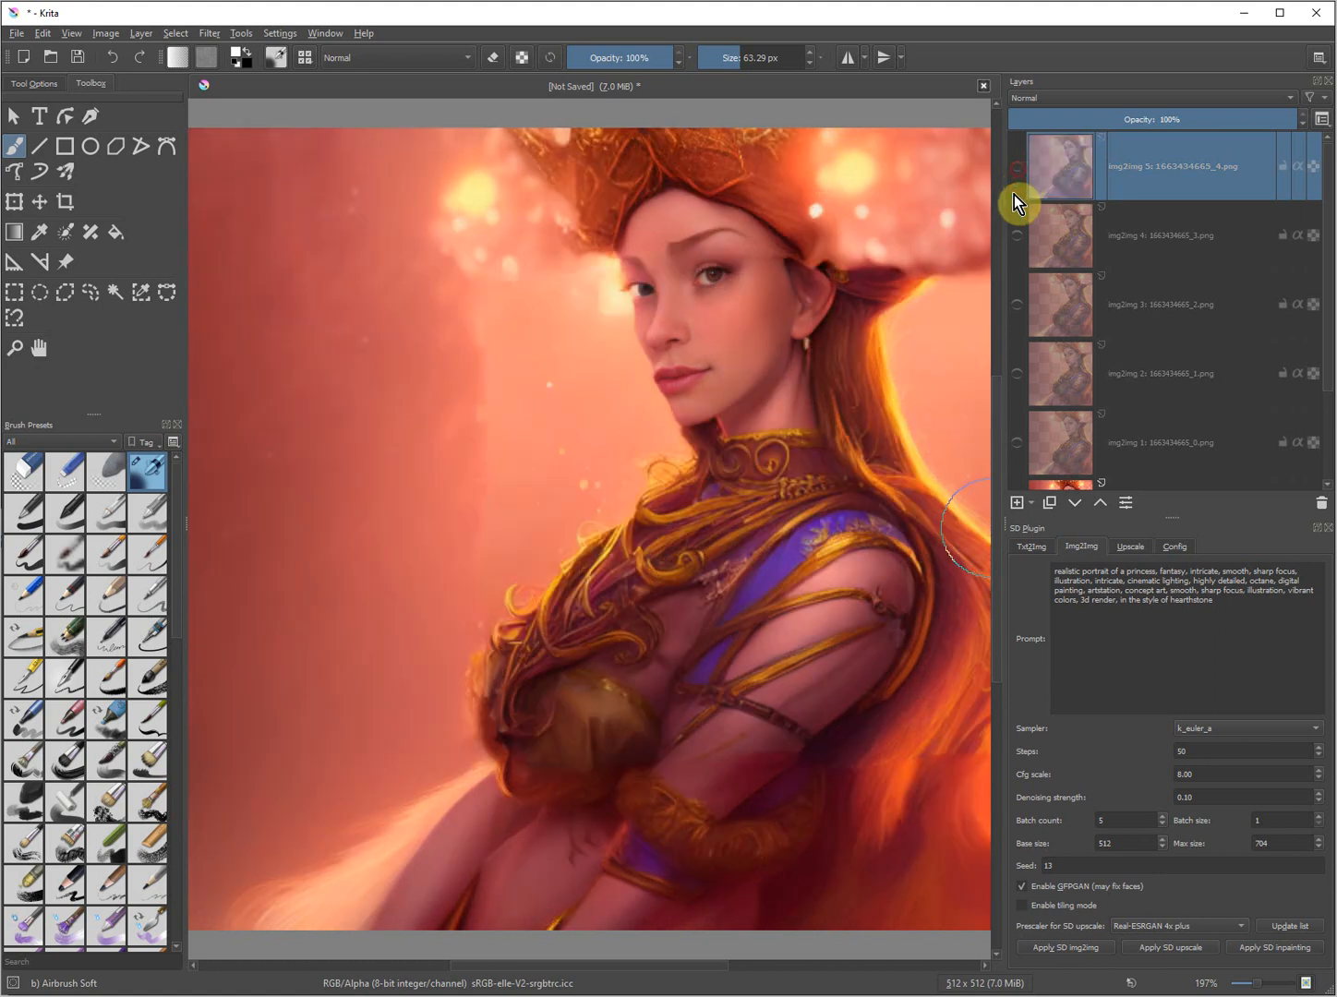
click(1017, 238)
click(1017, 242)
click(1015, 308)
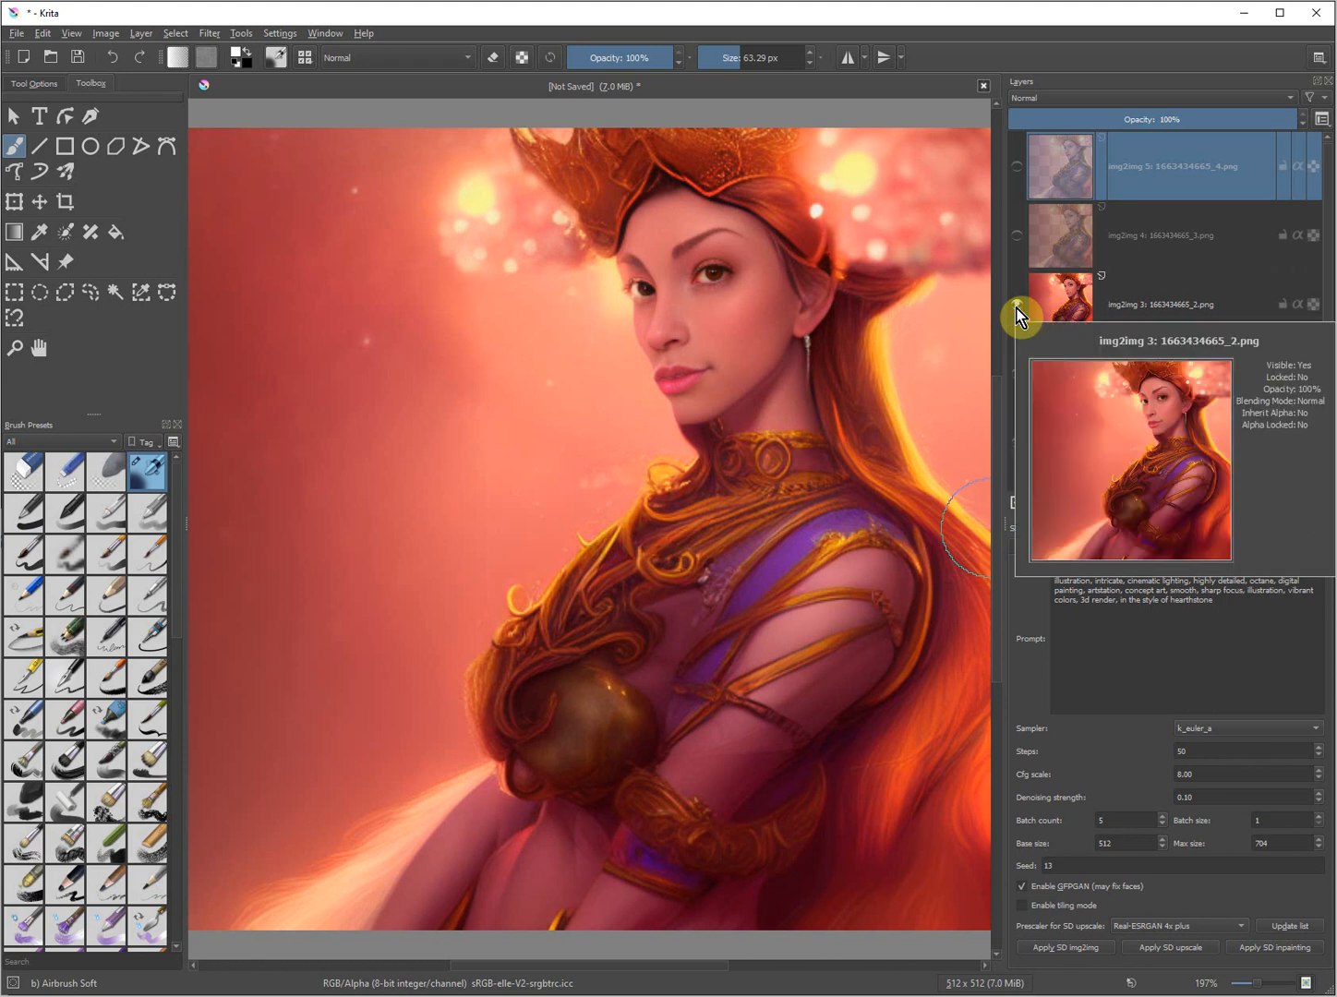
click(1015, 305)
click(1016, 373)
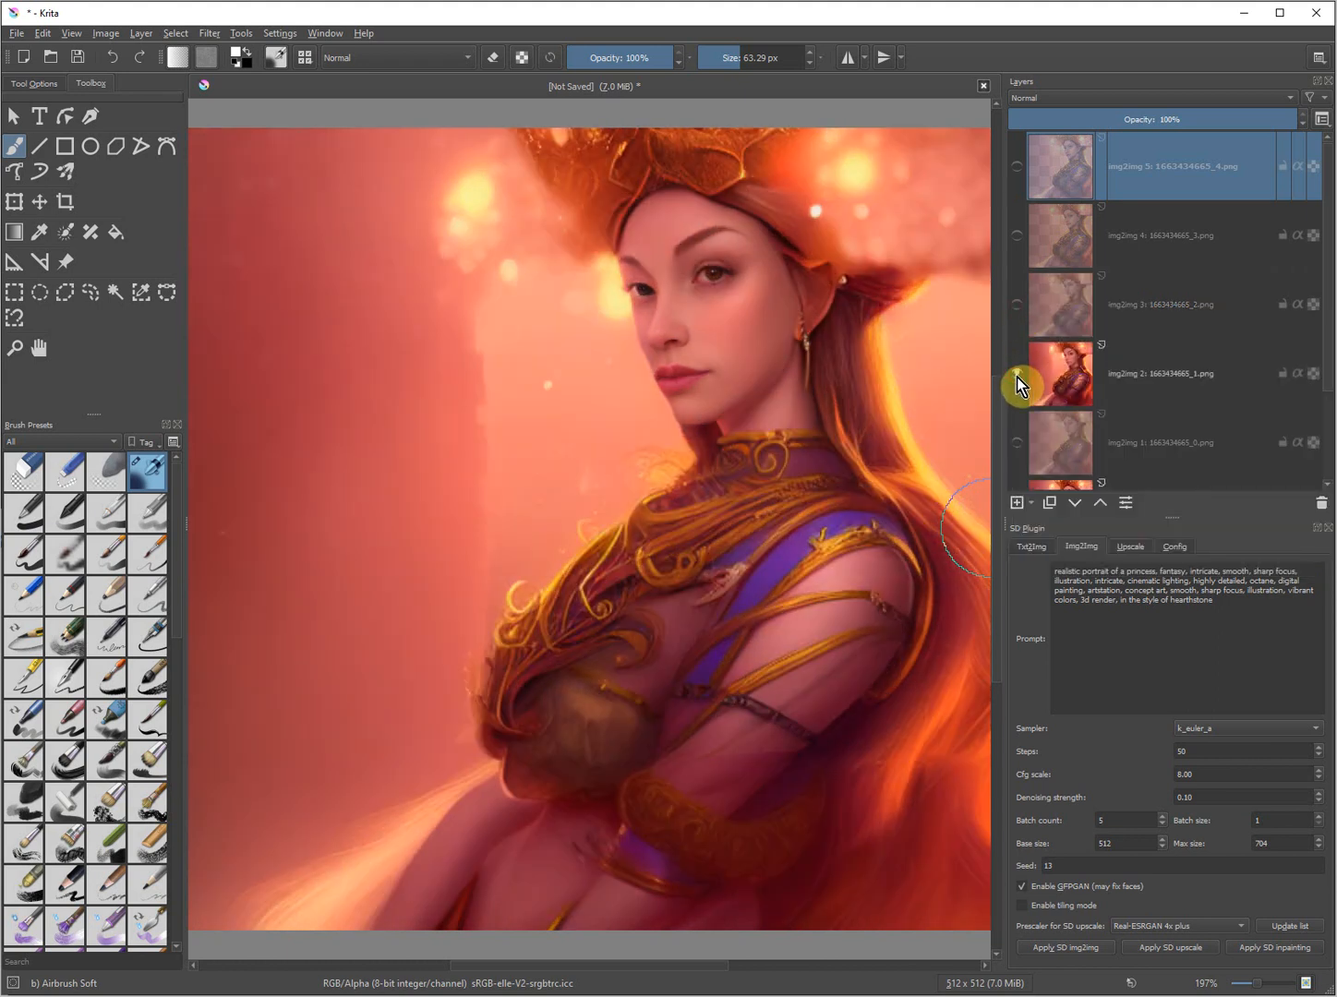
click(1016, 378)
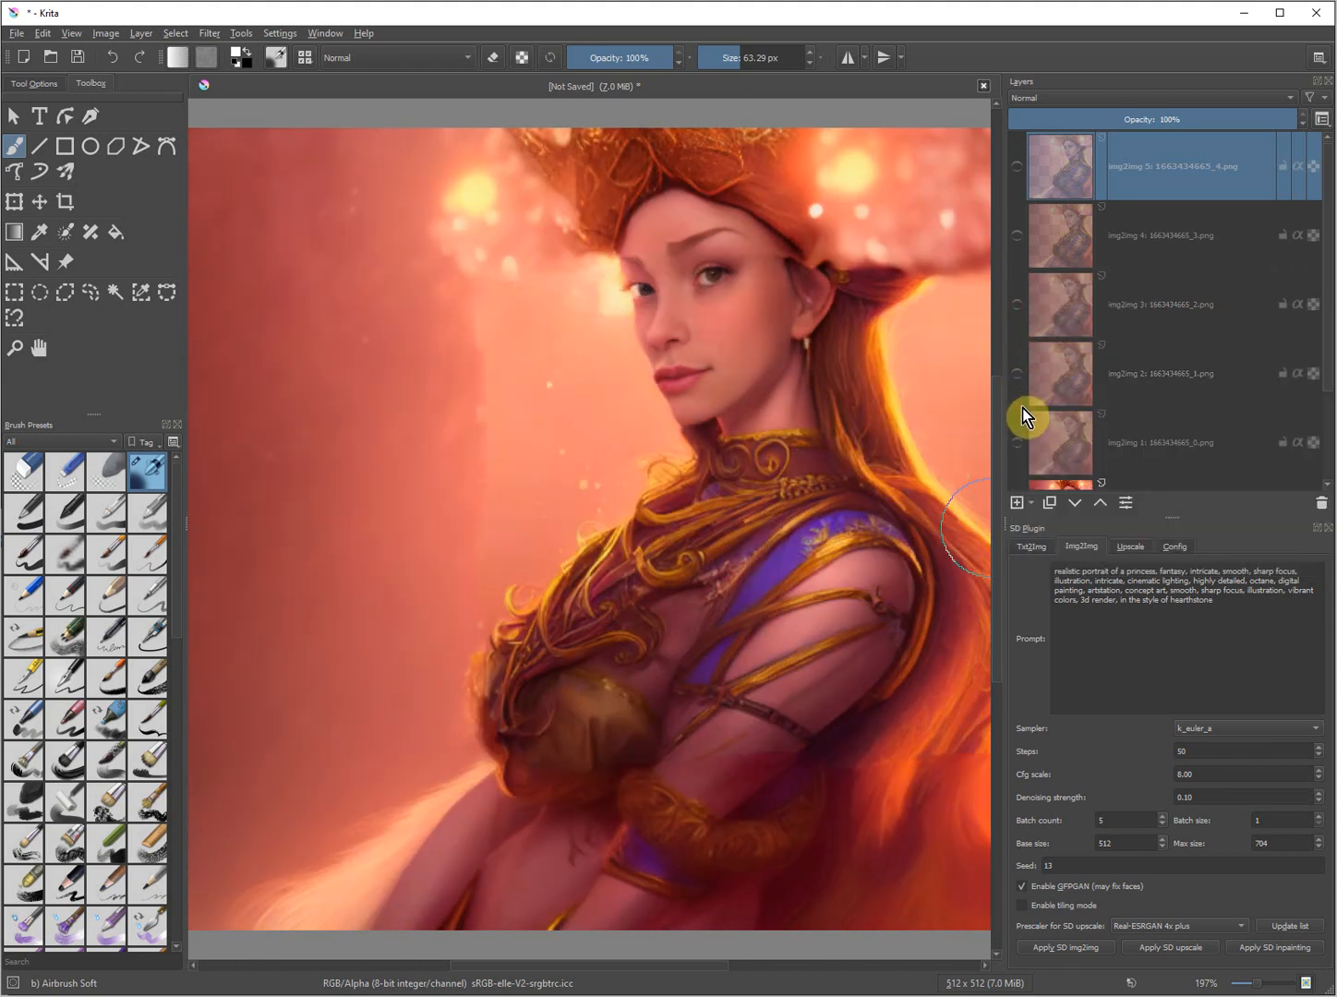
click(1017, 447)
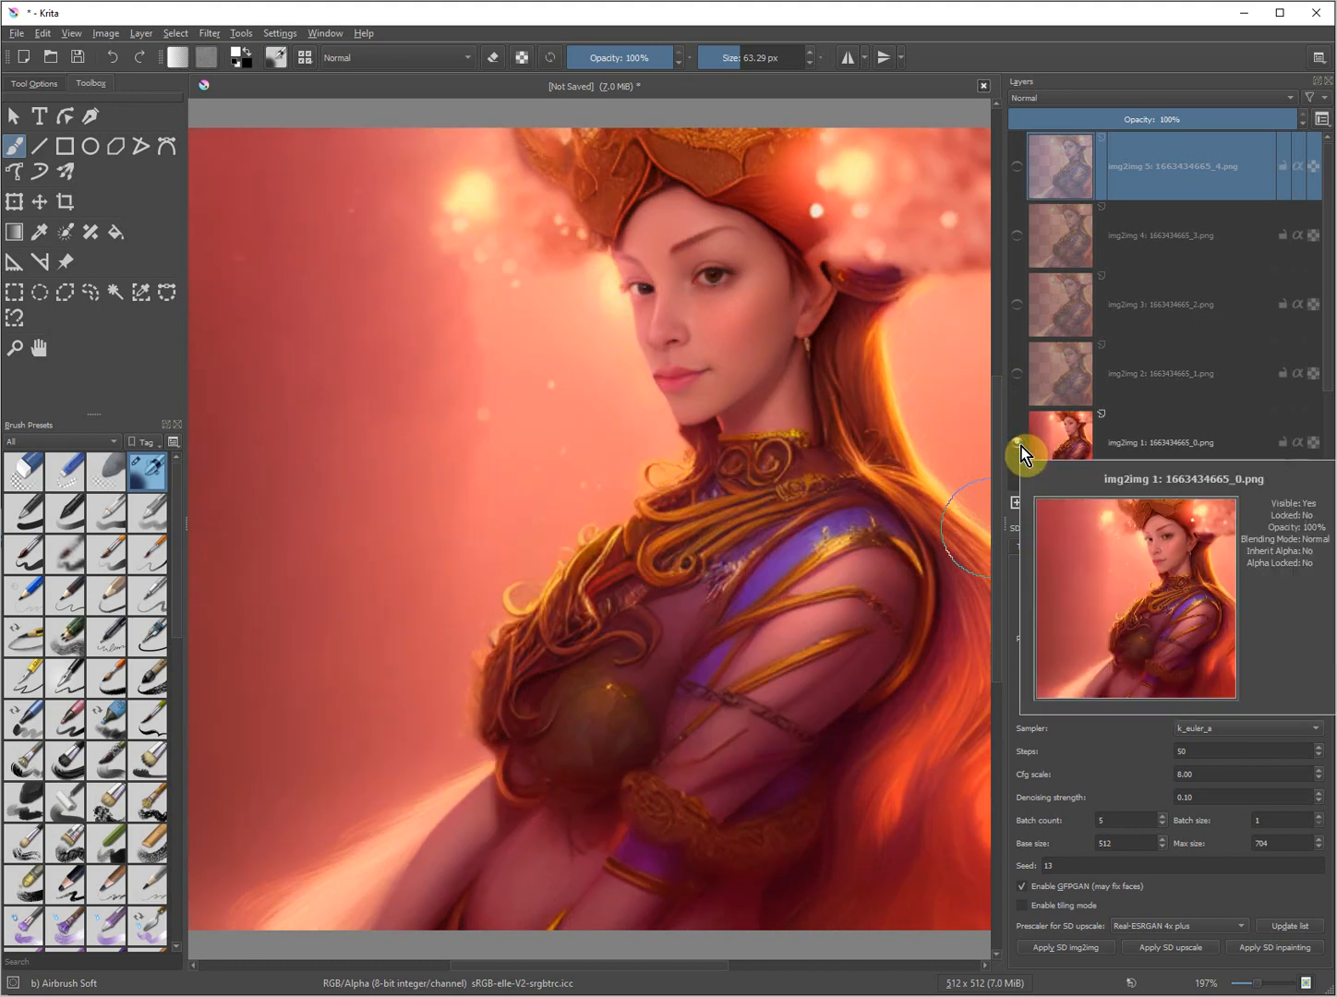
click(1018, 449)
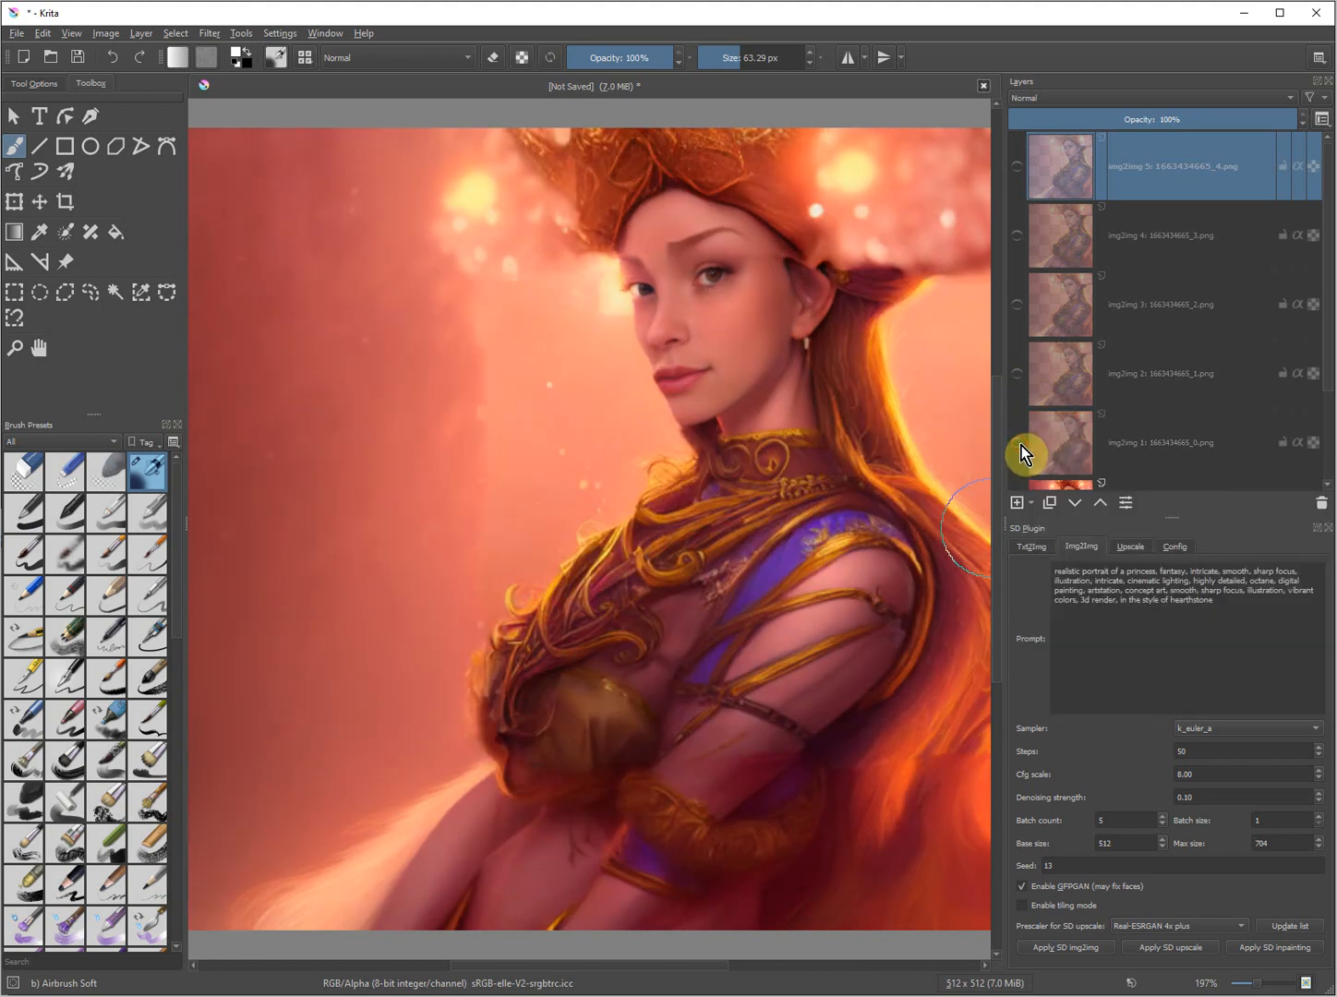
Compare the img2img 2 to 5 results again and leave only img2img 3 shown above the extended portrait
click(1018, 374)
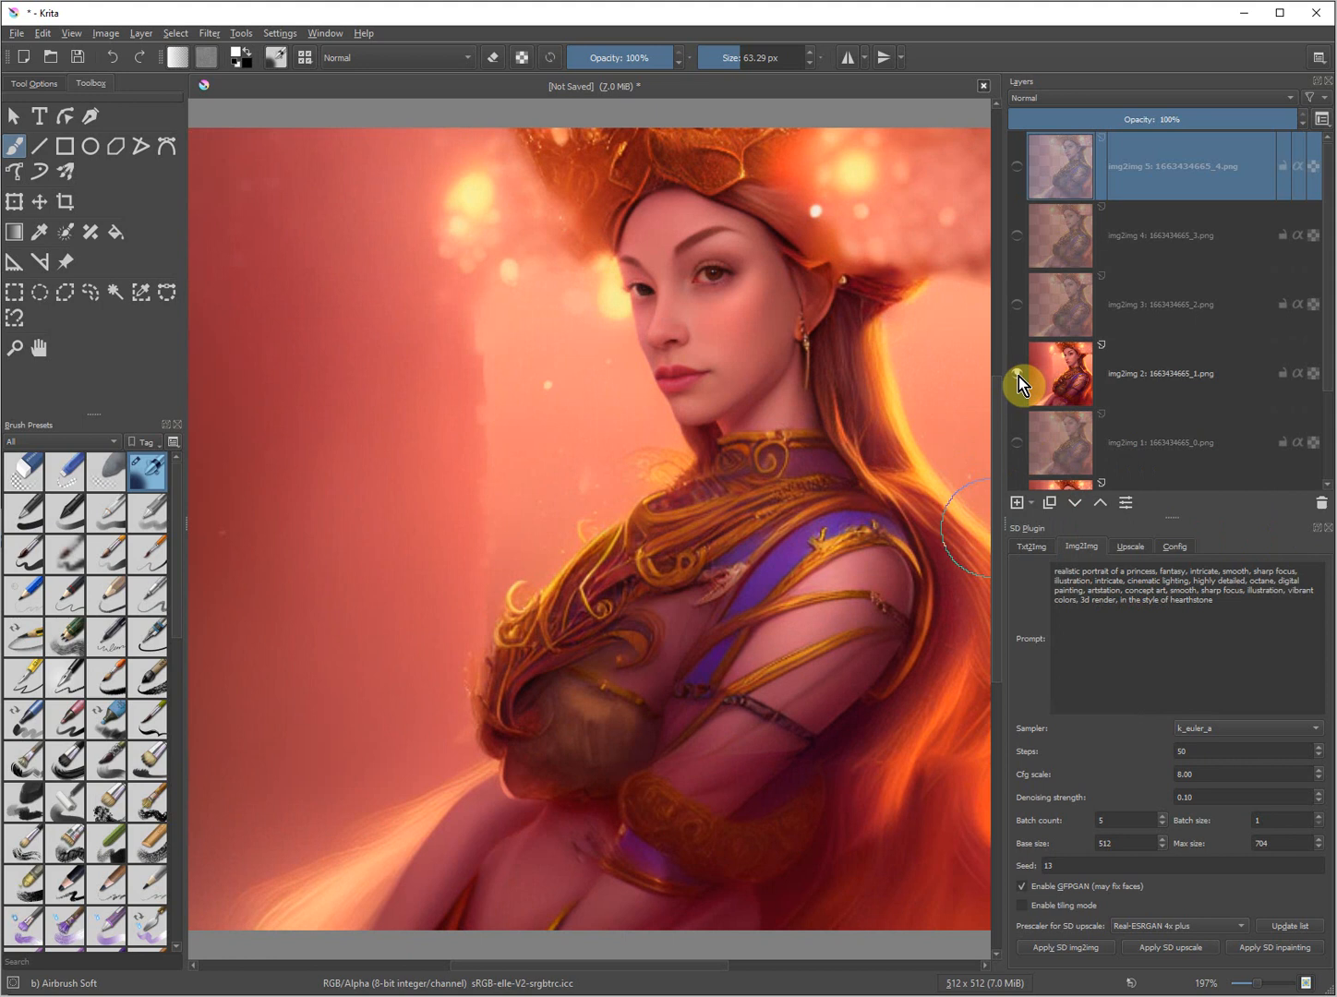
click(1017, 373)
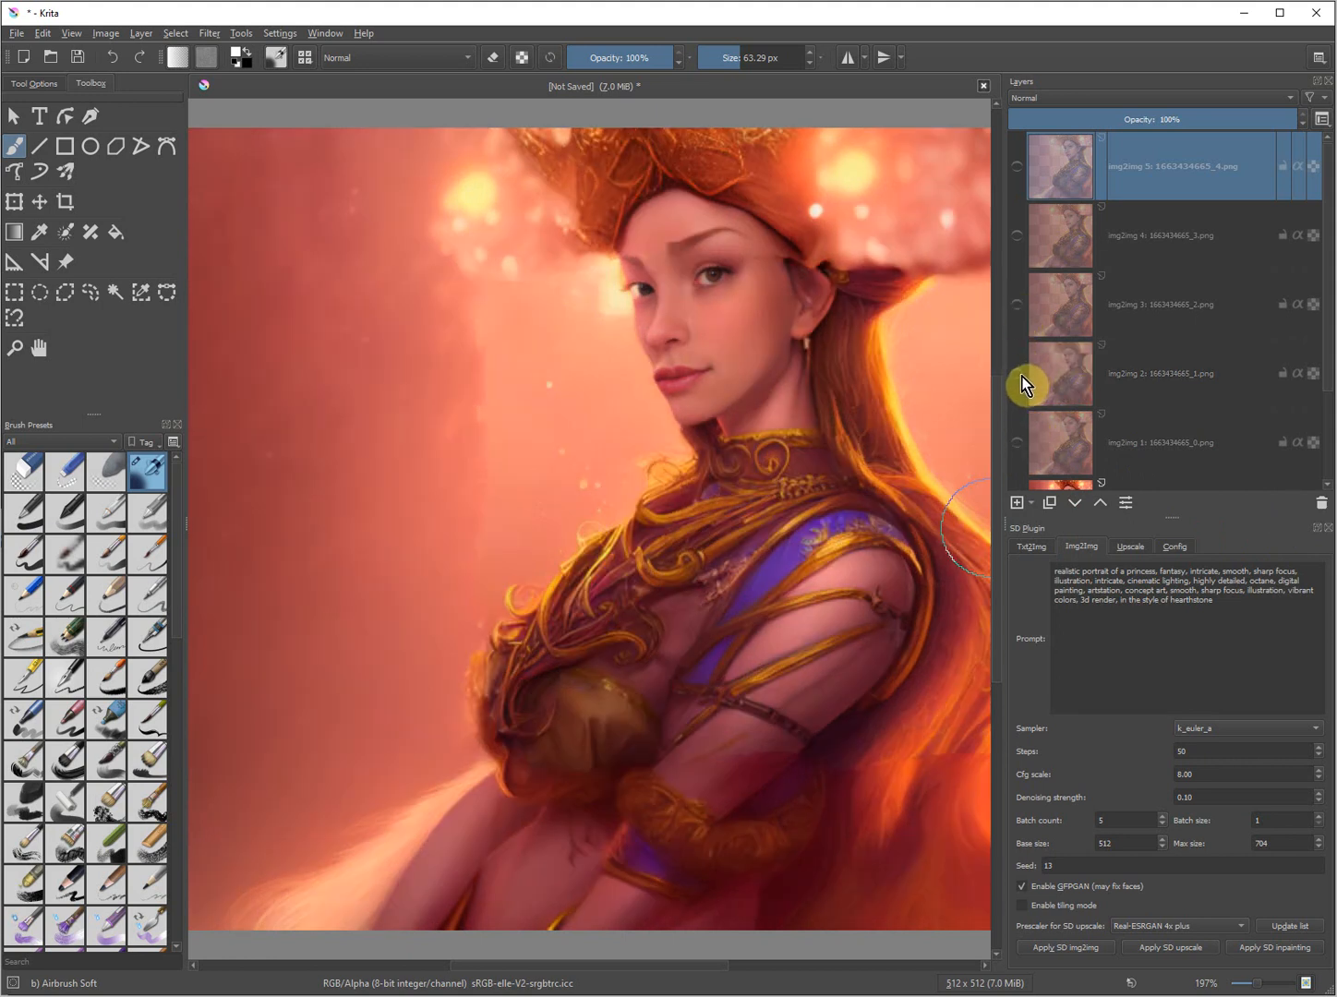
click(1018, 375)
click(1017, 305)
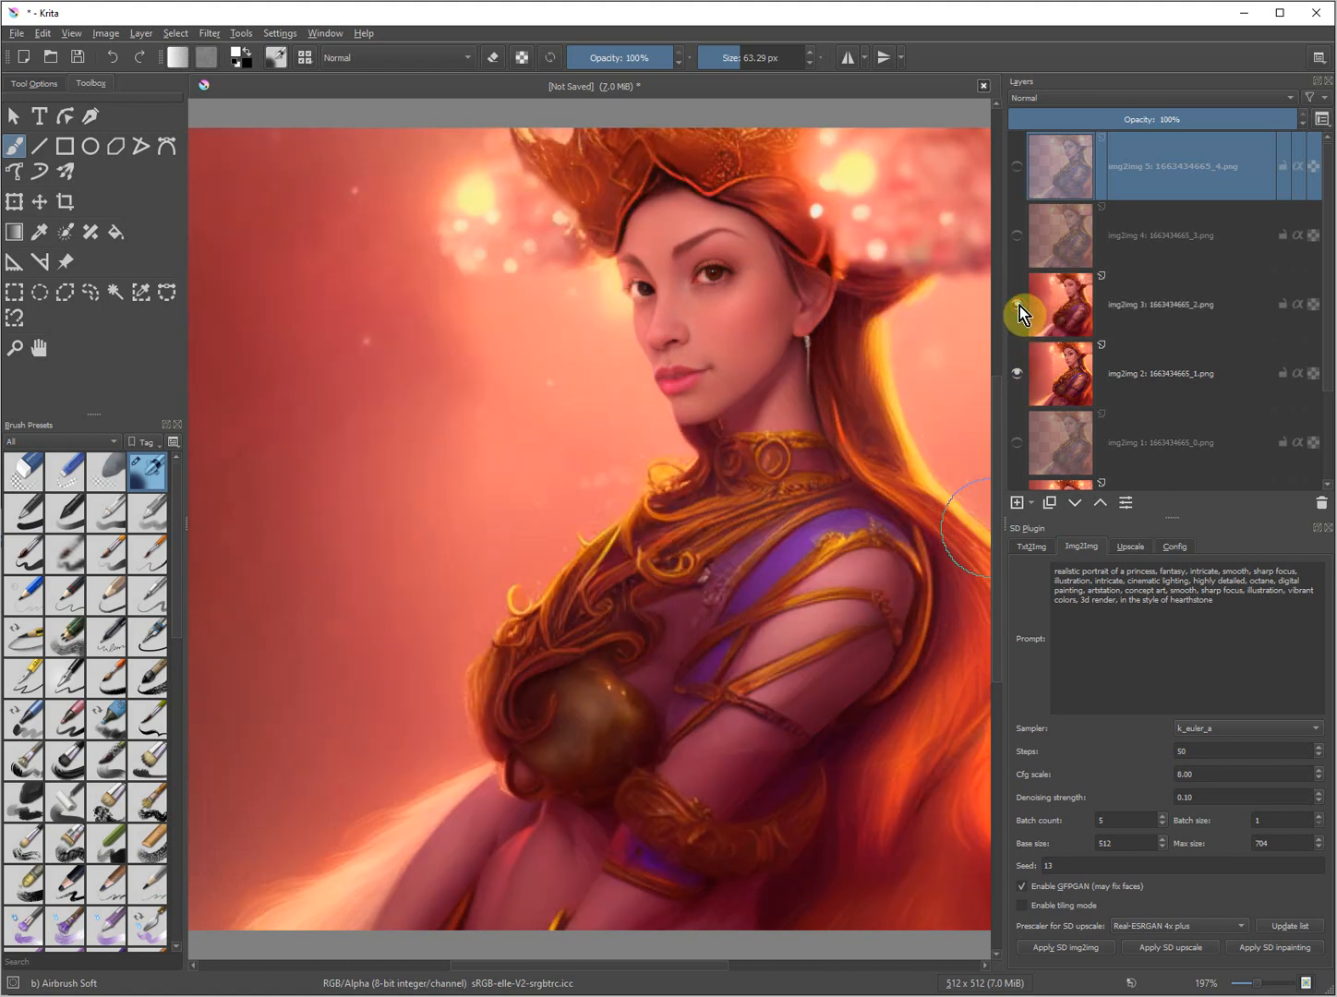
click(1017, 235)
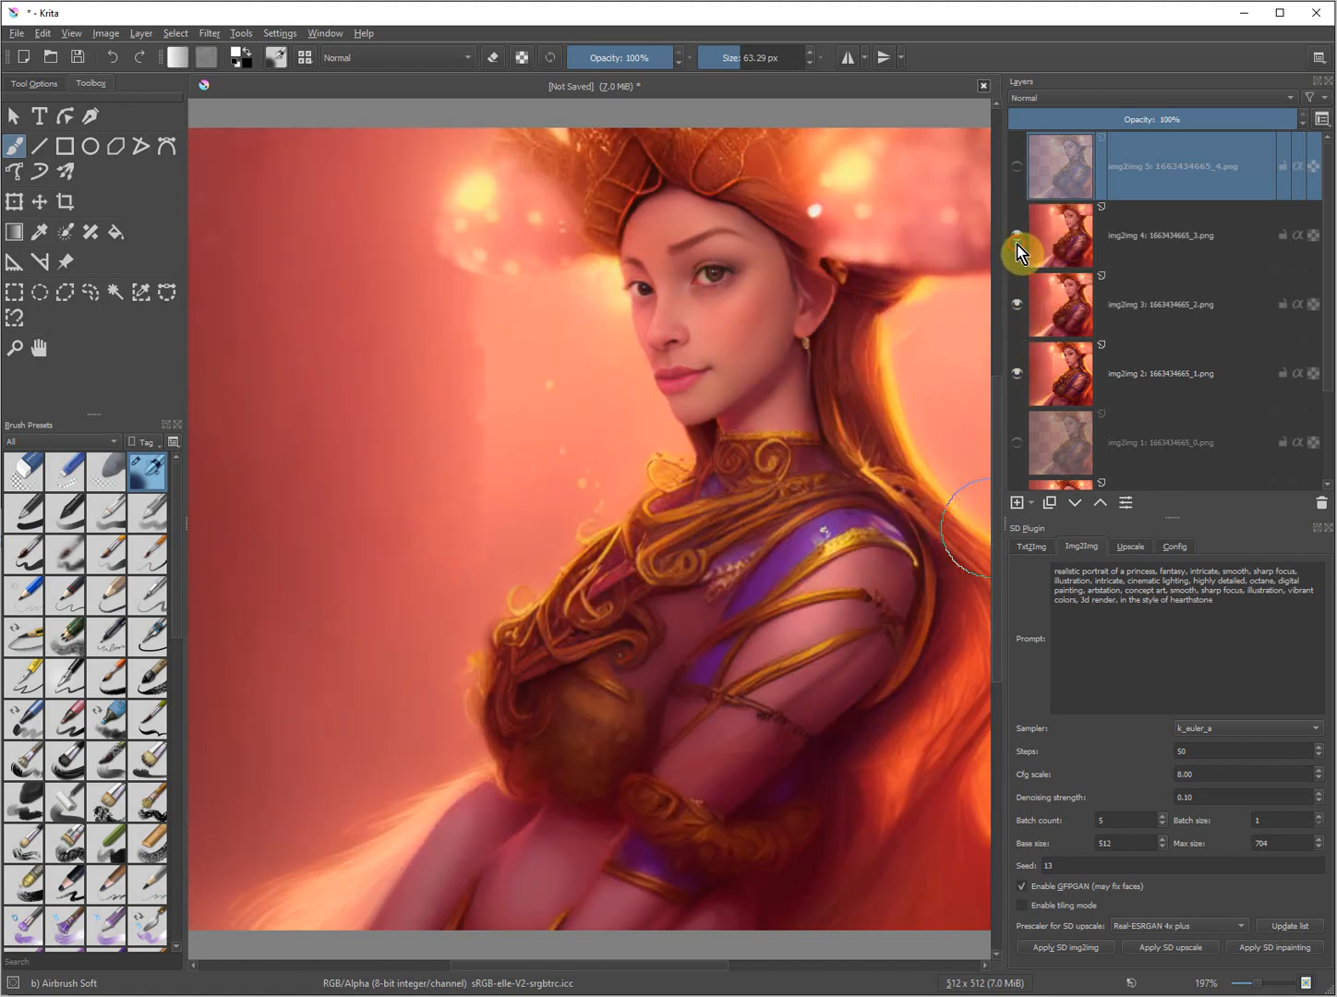
click(1016, 168)
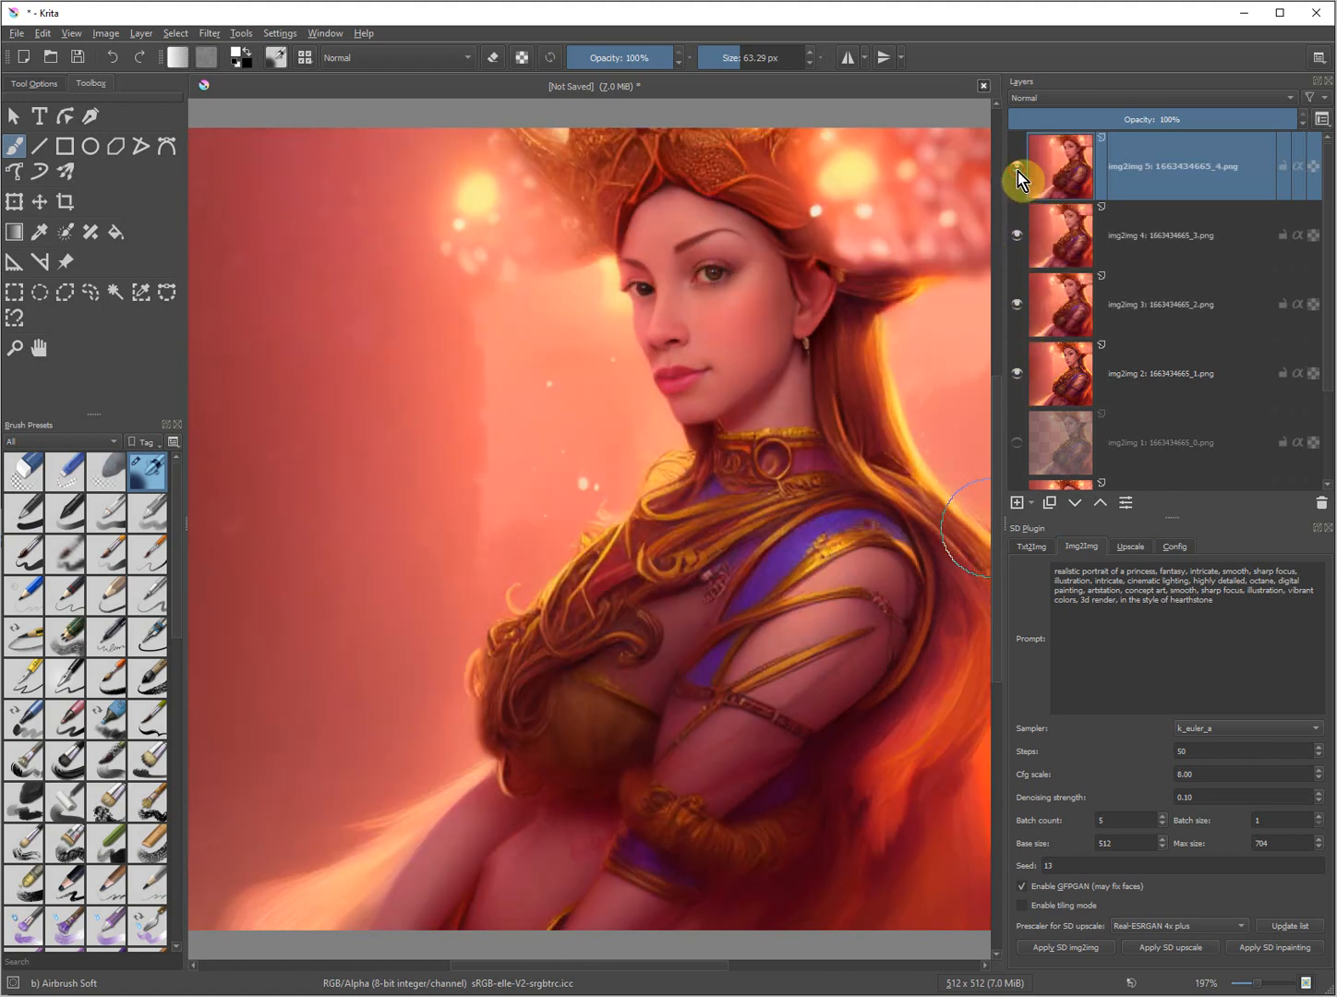
click(1017, 171)
click(1018, 235)
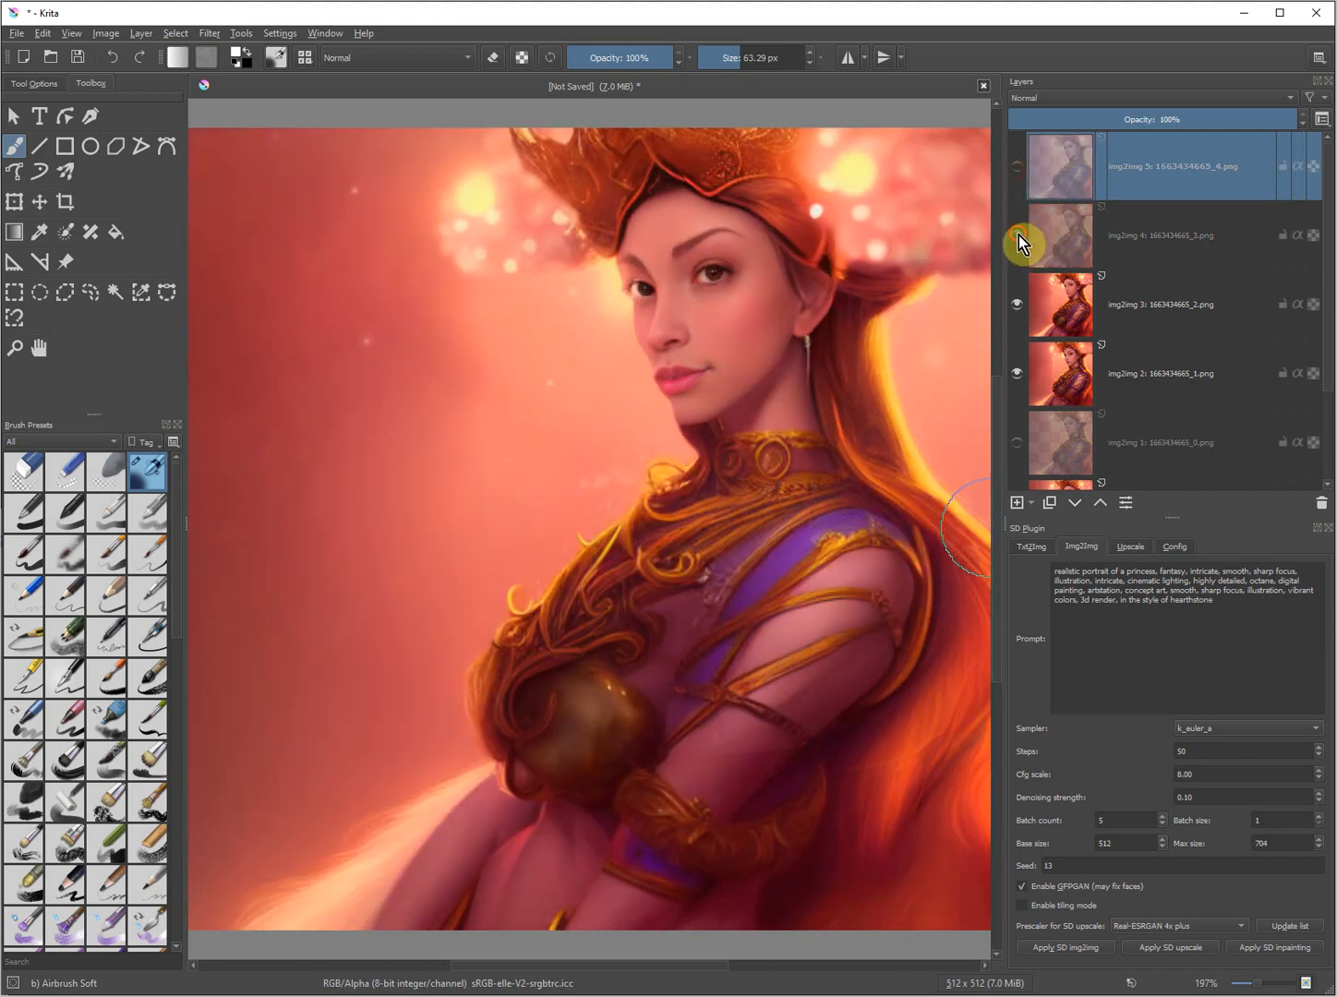
click(1016, 374)
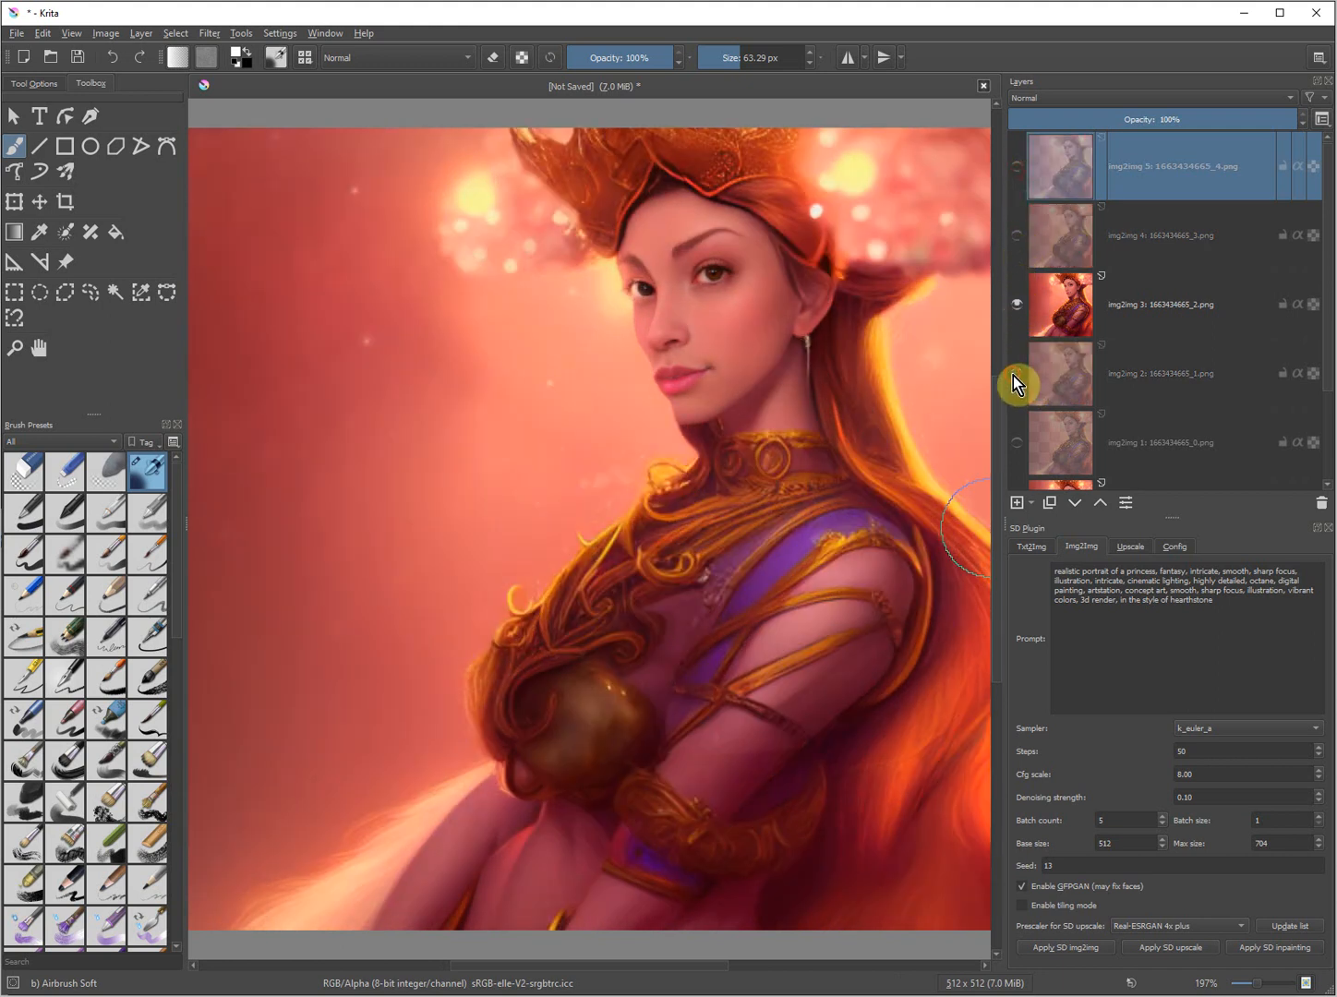
Compare the img2img 3 result repeatedly with the extended portrait beneath it
click(1017, 305)
click(1016, 304)
click(1016, 305)
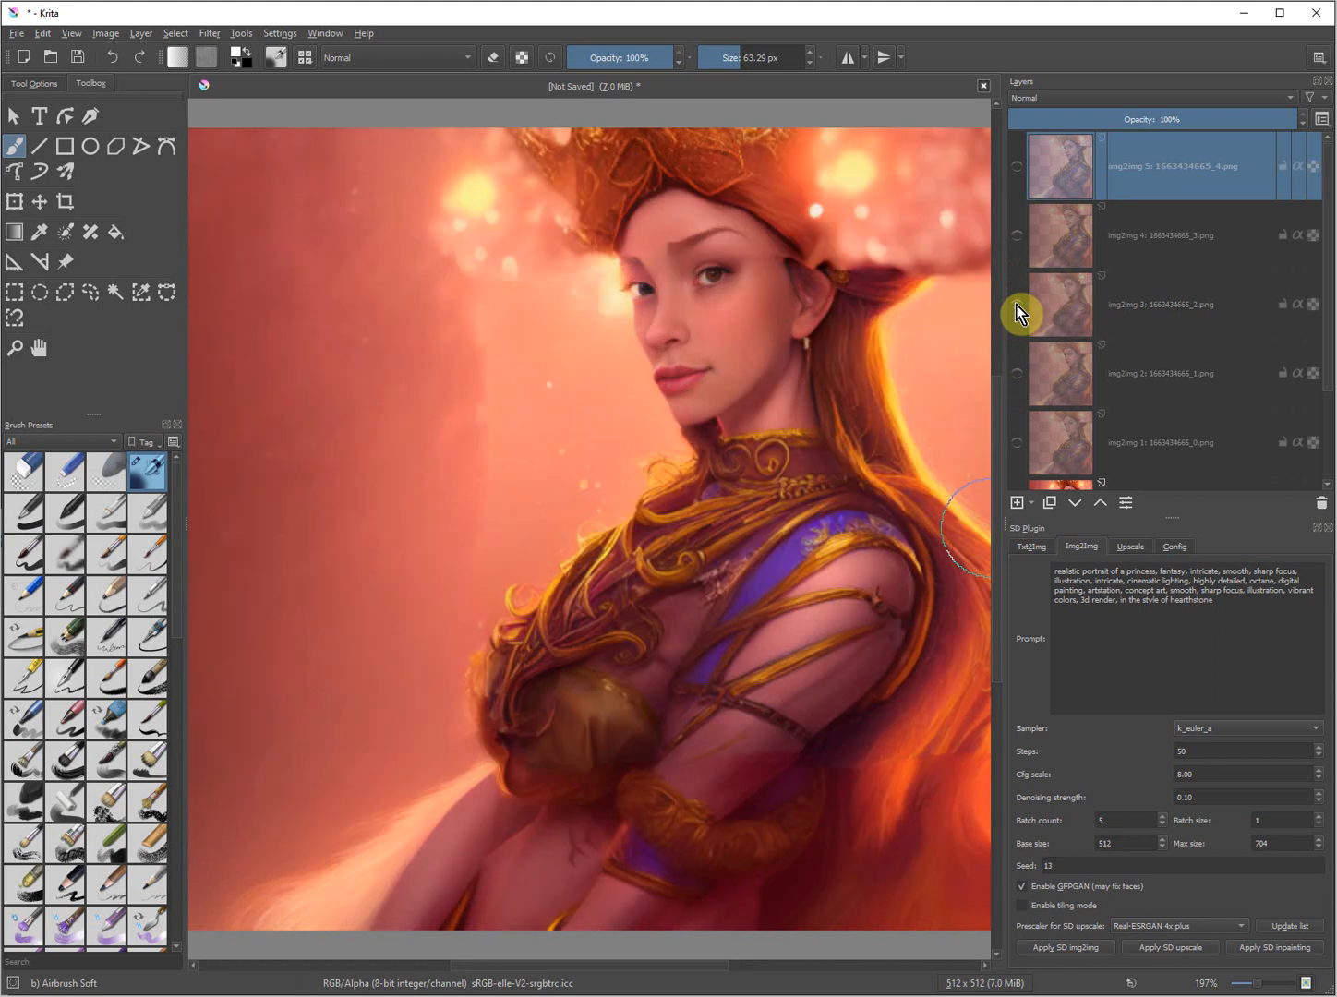
click(1016, 305)
click(1016, 305)
click(1016, 304)
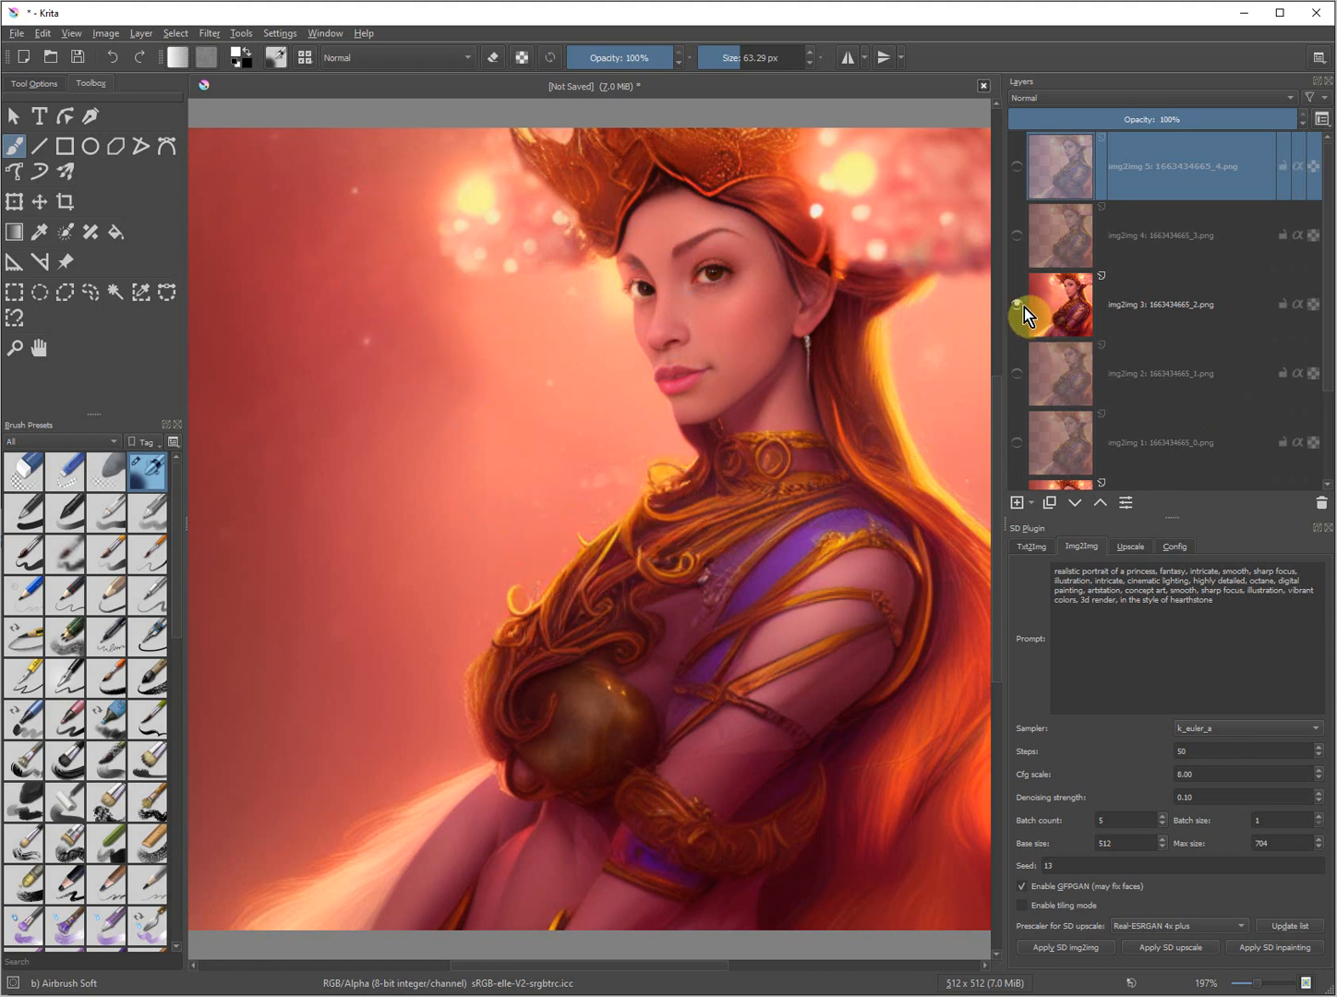
Delete the img2img 5, 4, 2 and 1 layers and hide the extended portrait copy below img2img 3
shift+click(1136, 225)
key(shift+Delete)
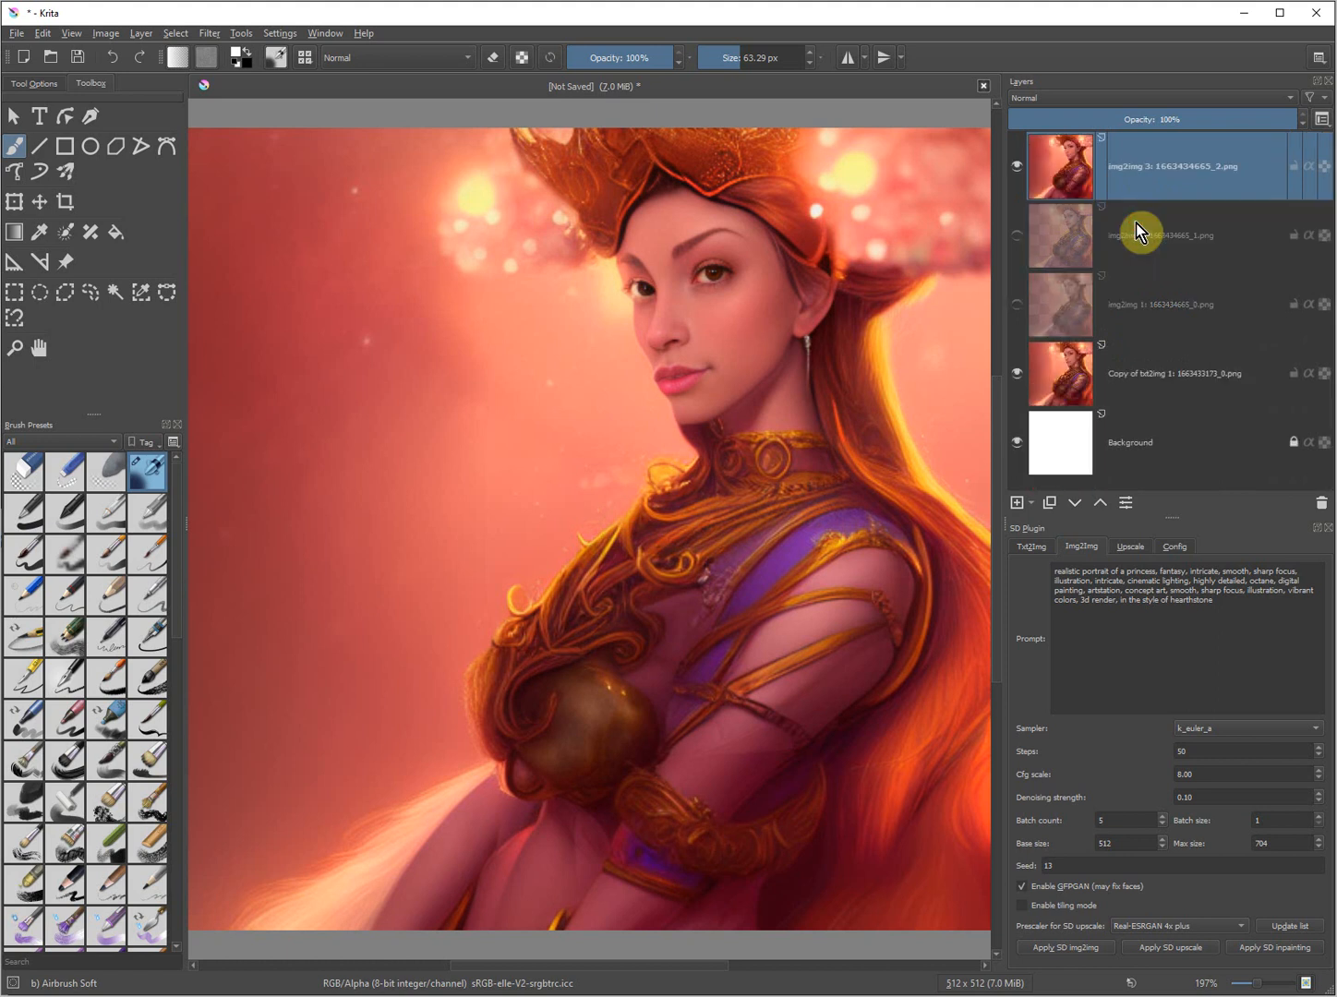
click(1132, 243)
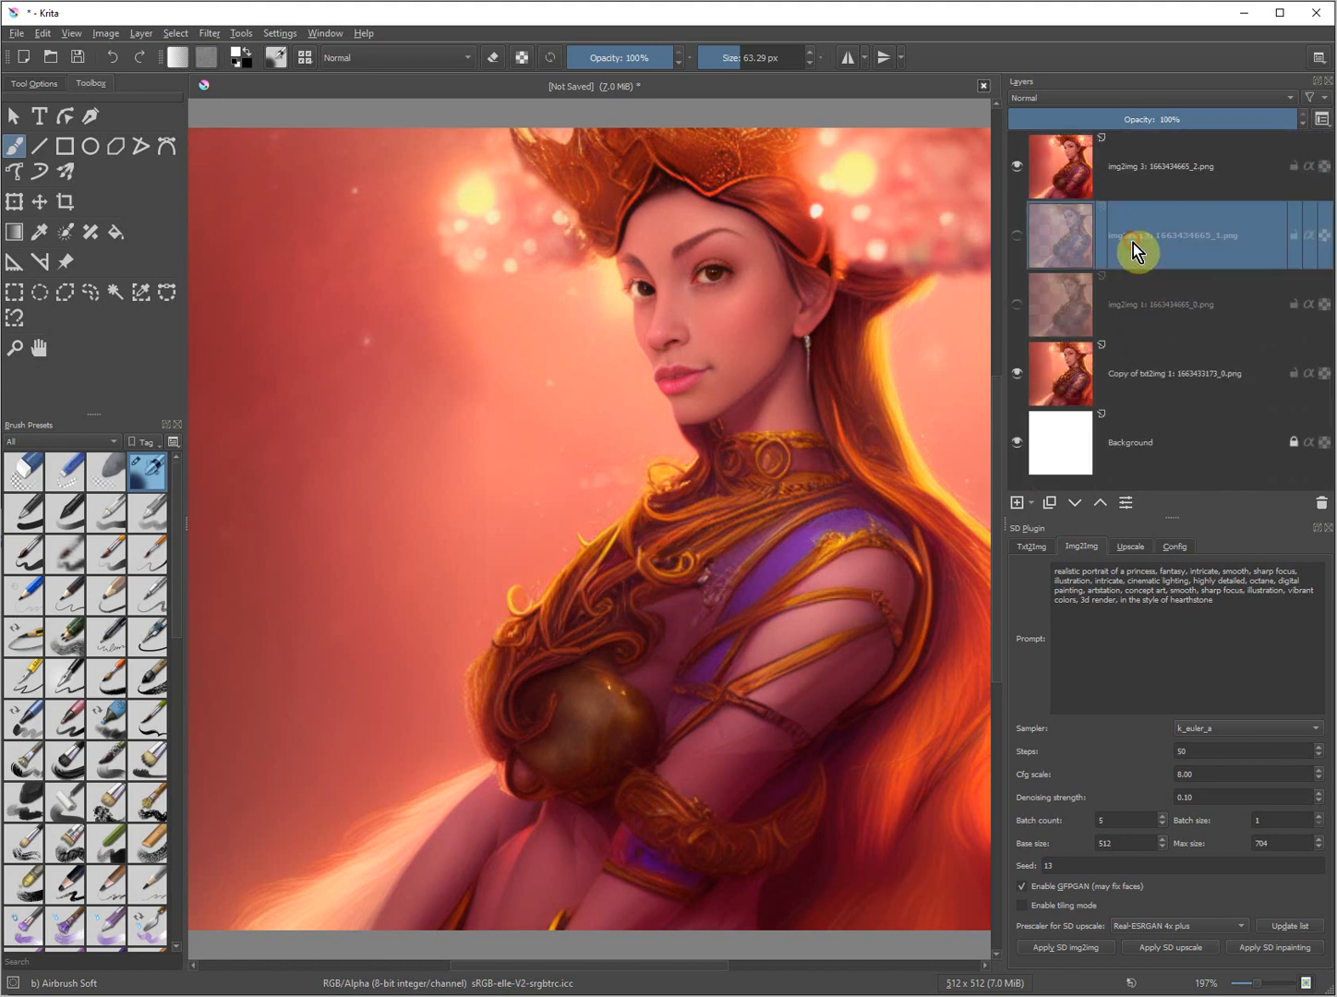
shift+click(1149, 305)
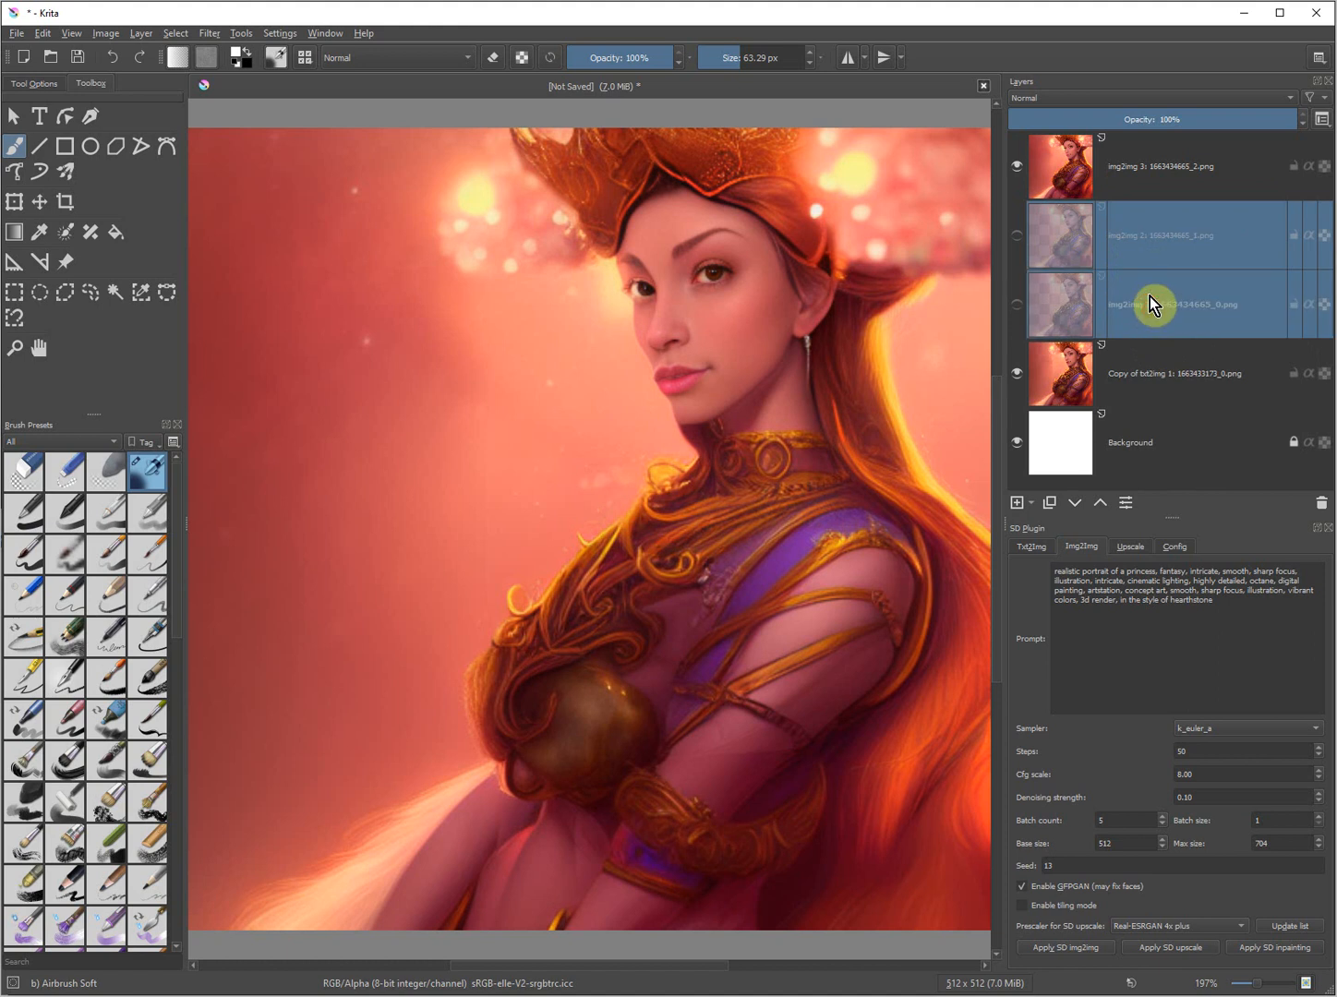
key(shift+Delete)
click(1017, 234)
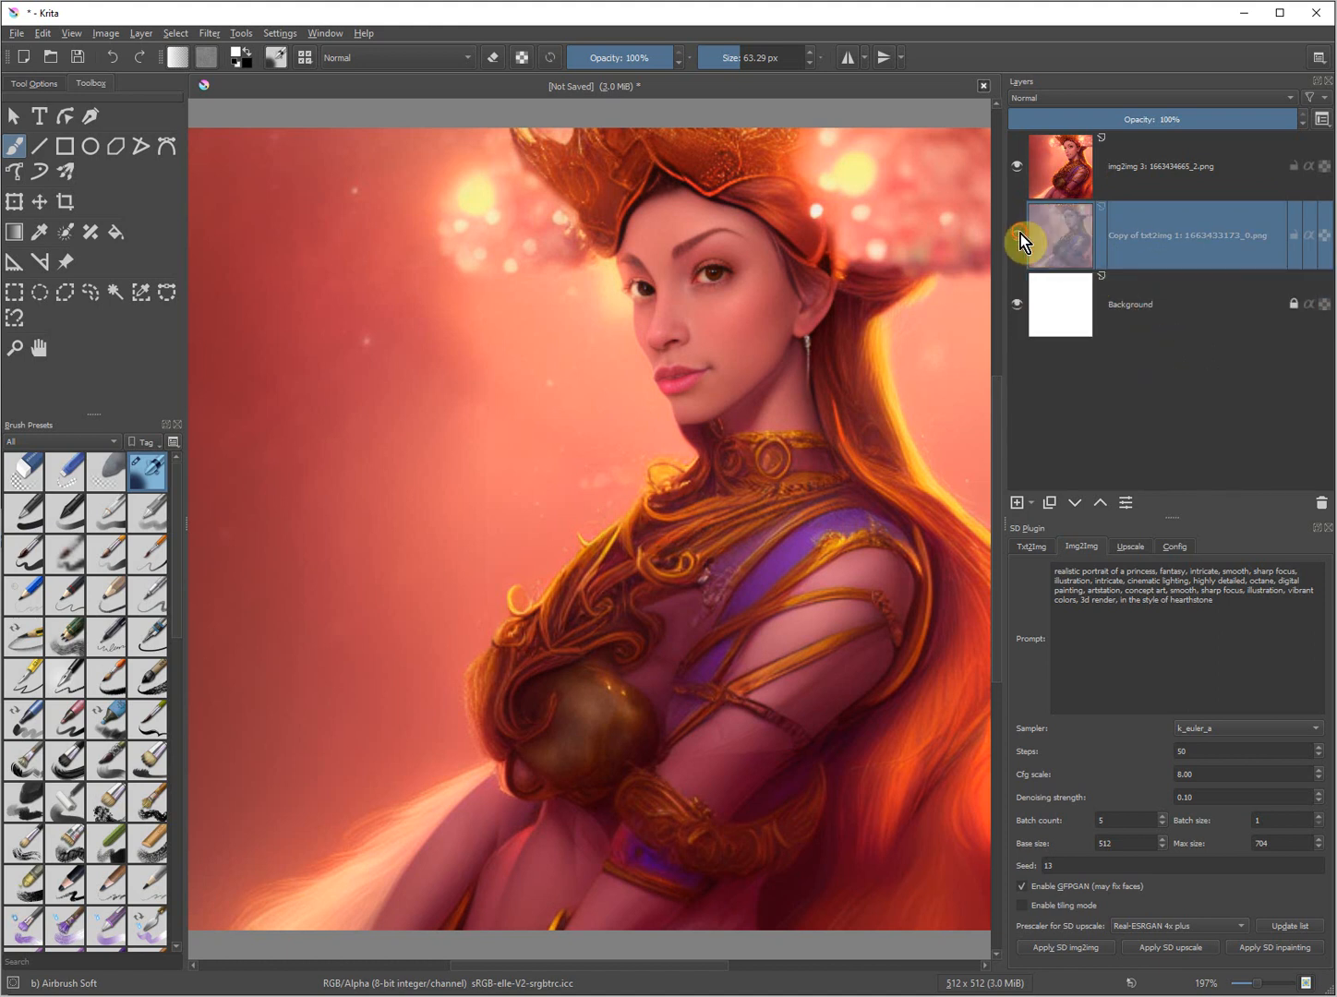
Remove the img2img 3 layer and generate five new img2img results from the extended portrait with 200 steps
click(1147, 197)
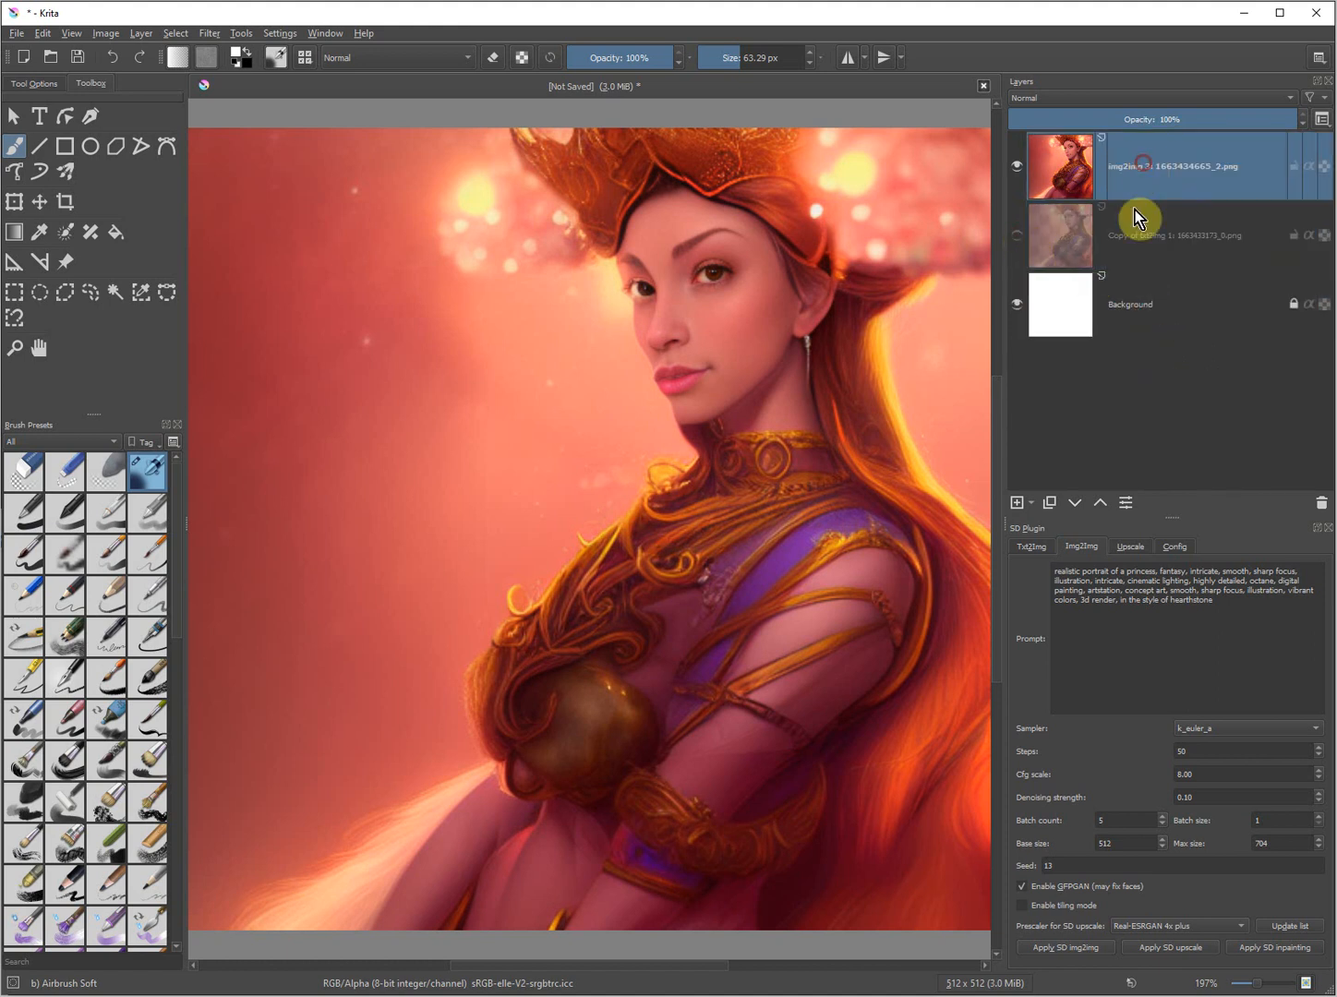
double_click(1204, 752)
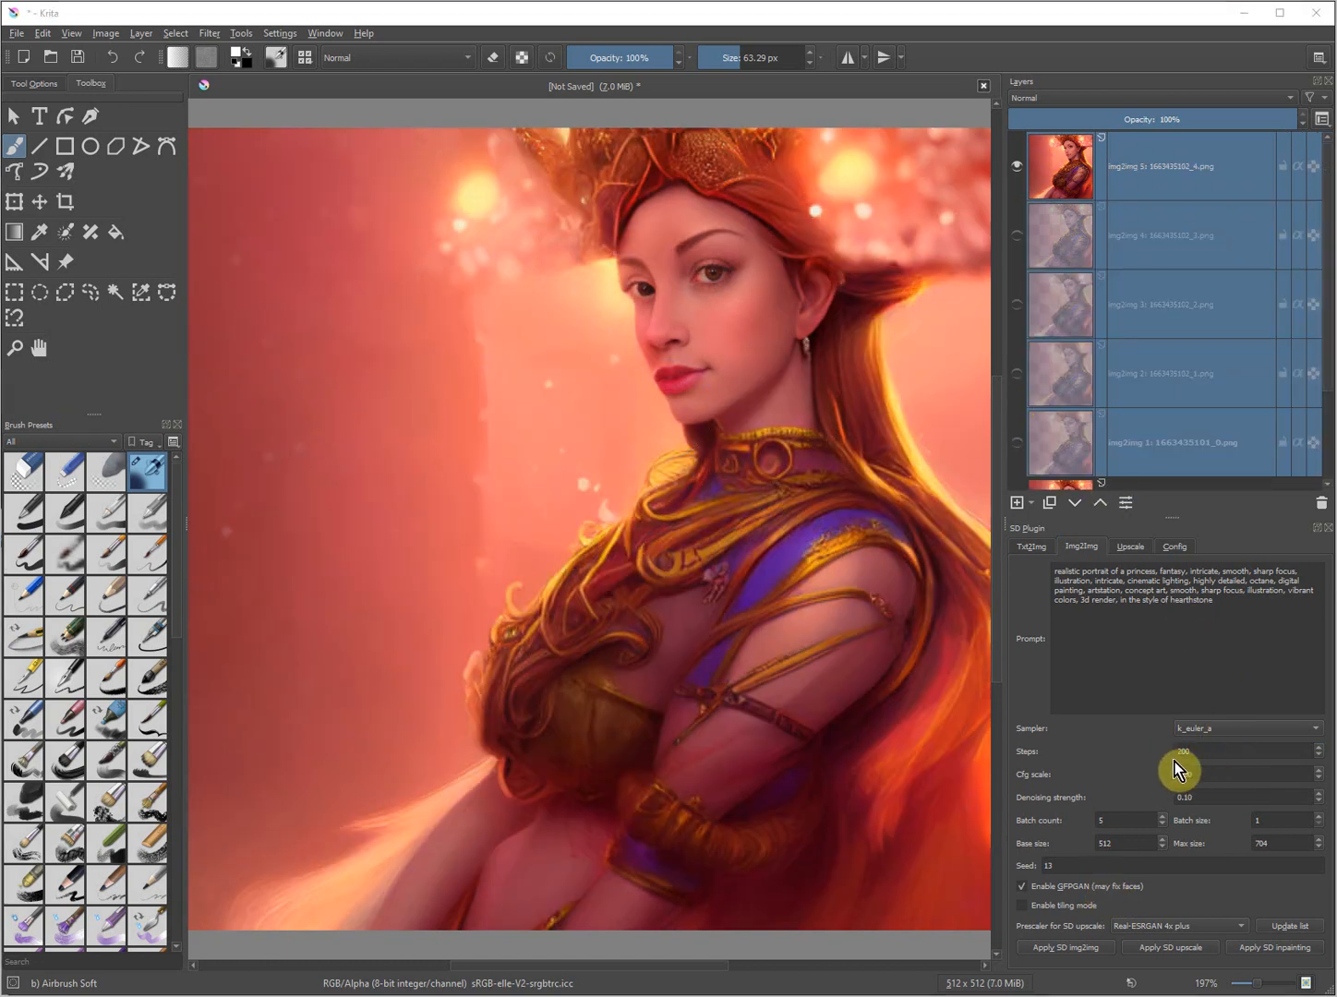
Examine the five 200-step img2img results one at a time against the extended portrait
click(1016, 168)
click(1017, 236)
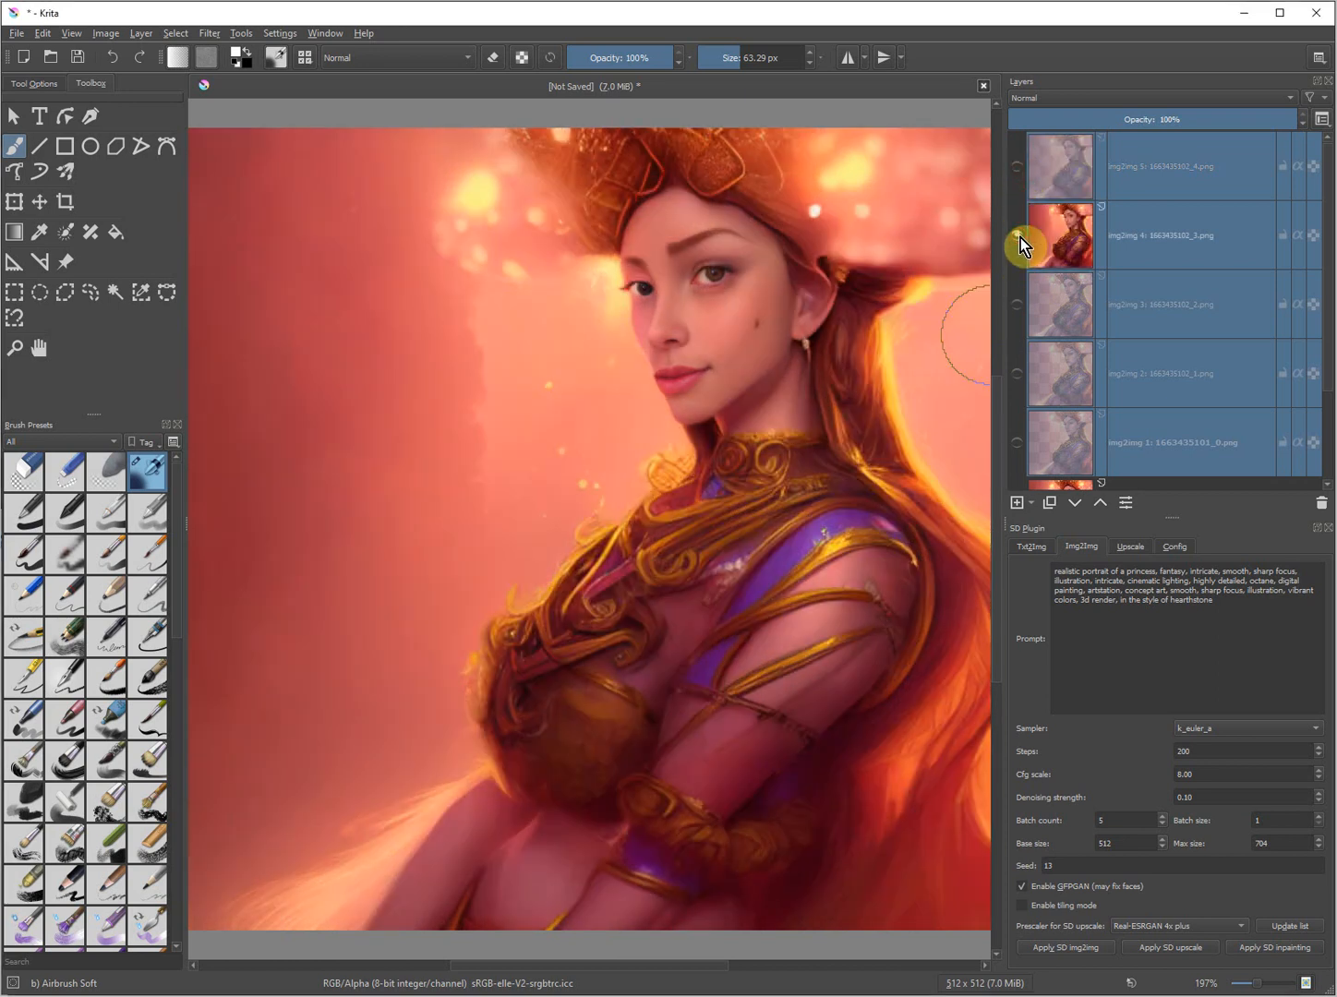
click(1018, 238)
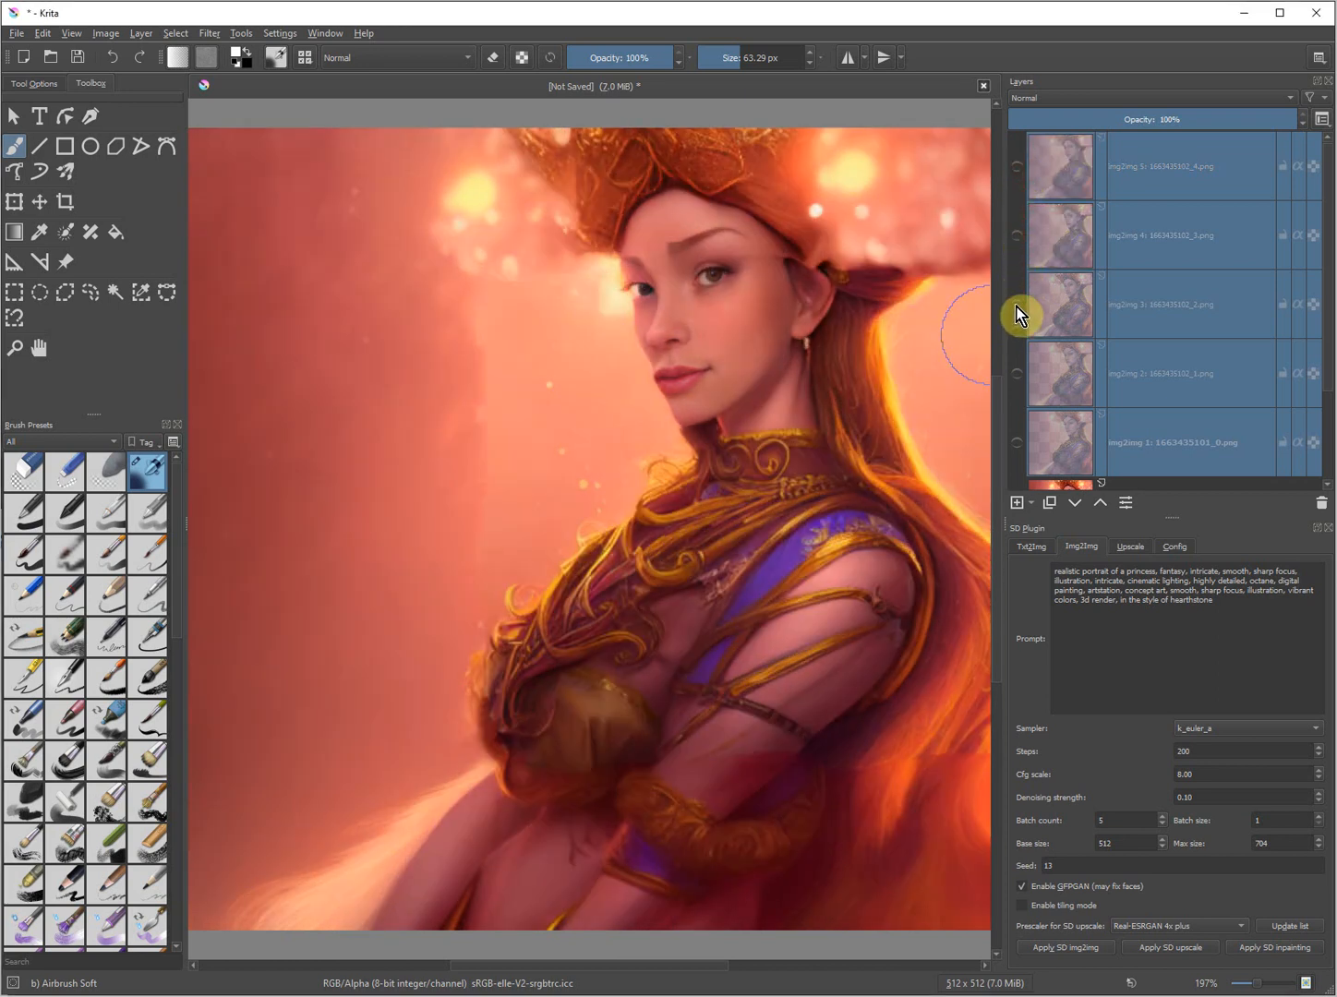
click(1016, 305)
click(1017, 306)
click(1019, 374)
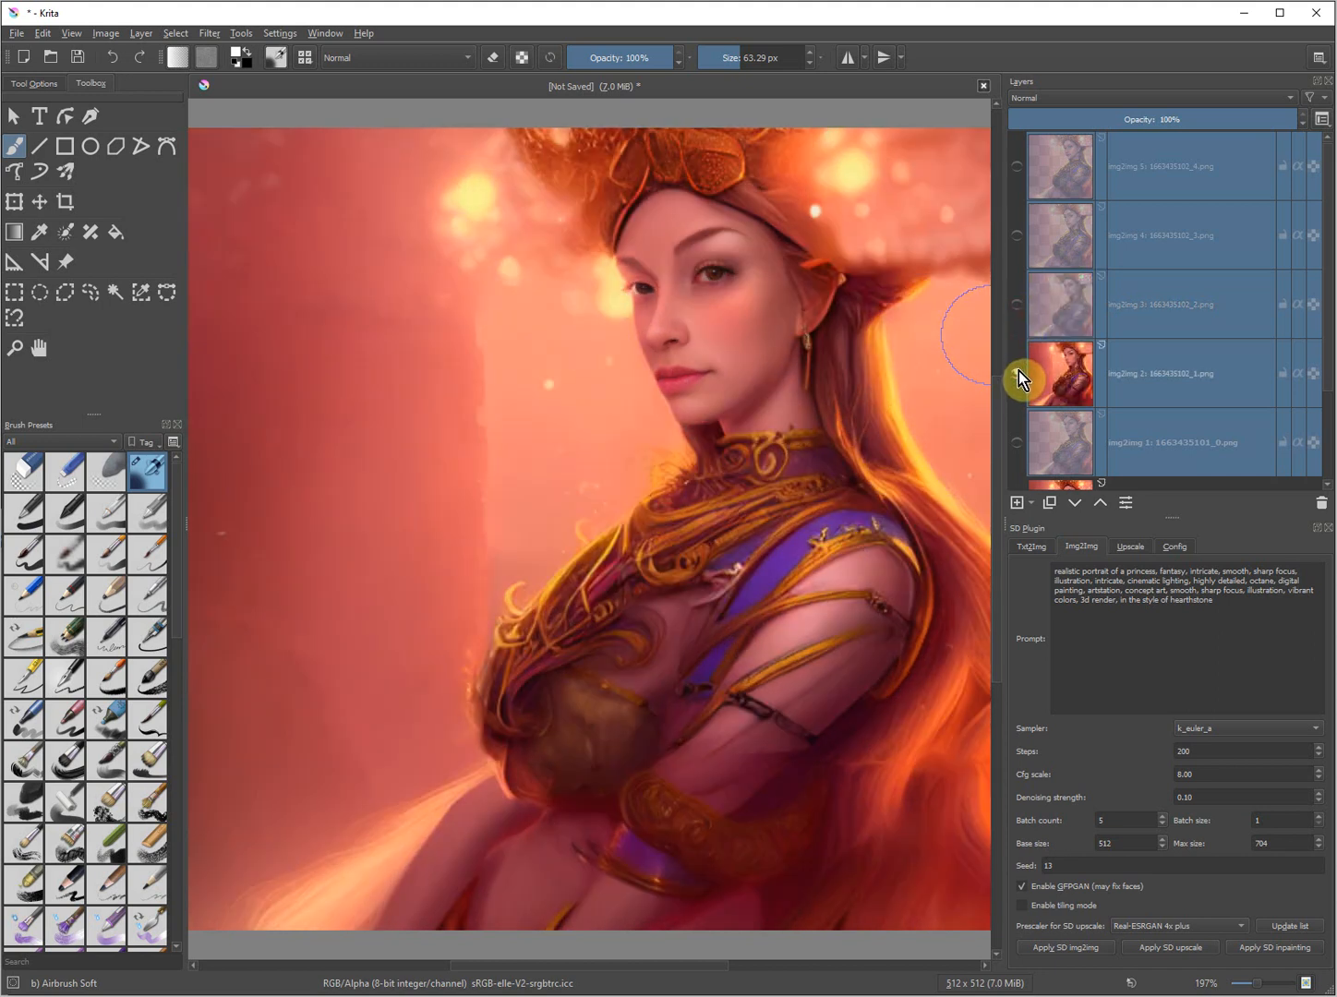
click(1019, 369)
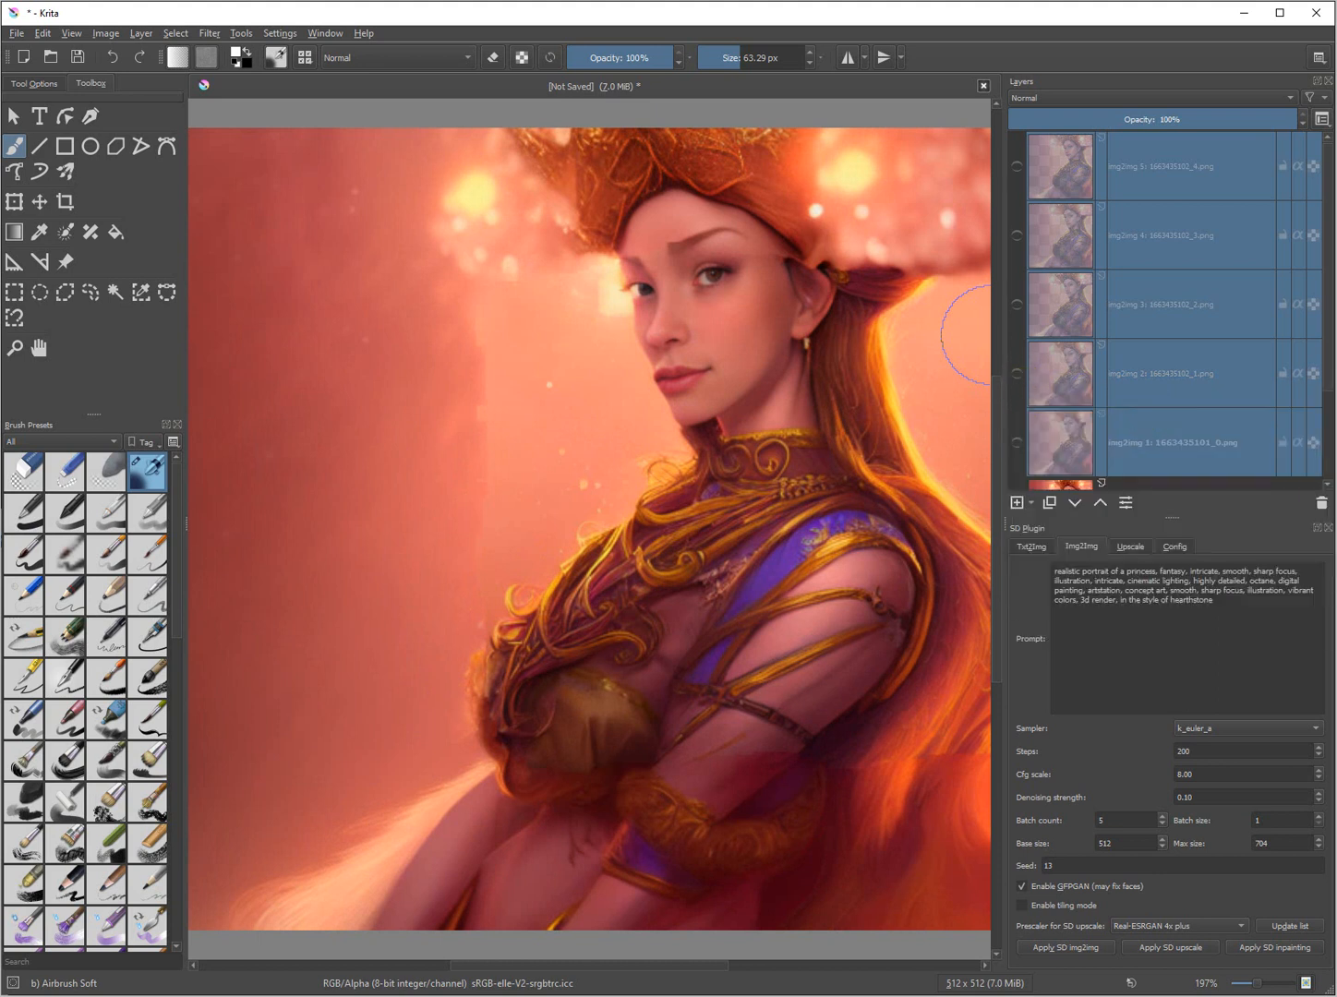
click(1016, 448)
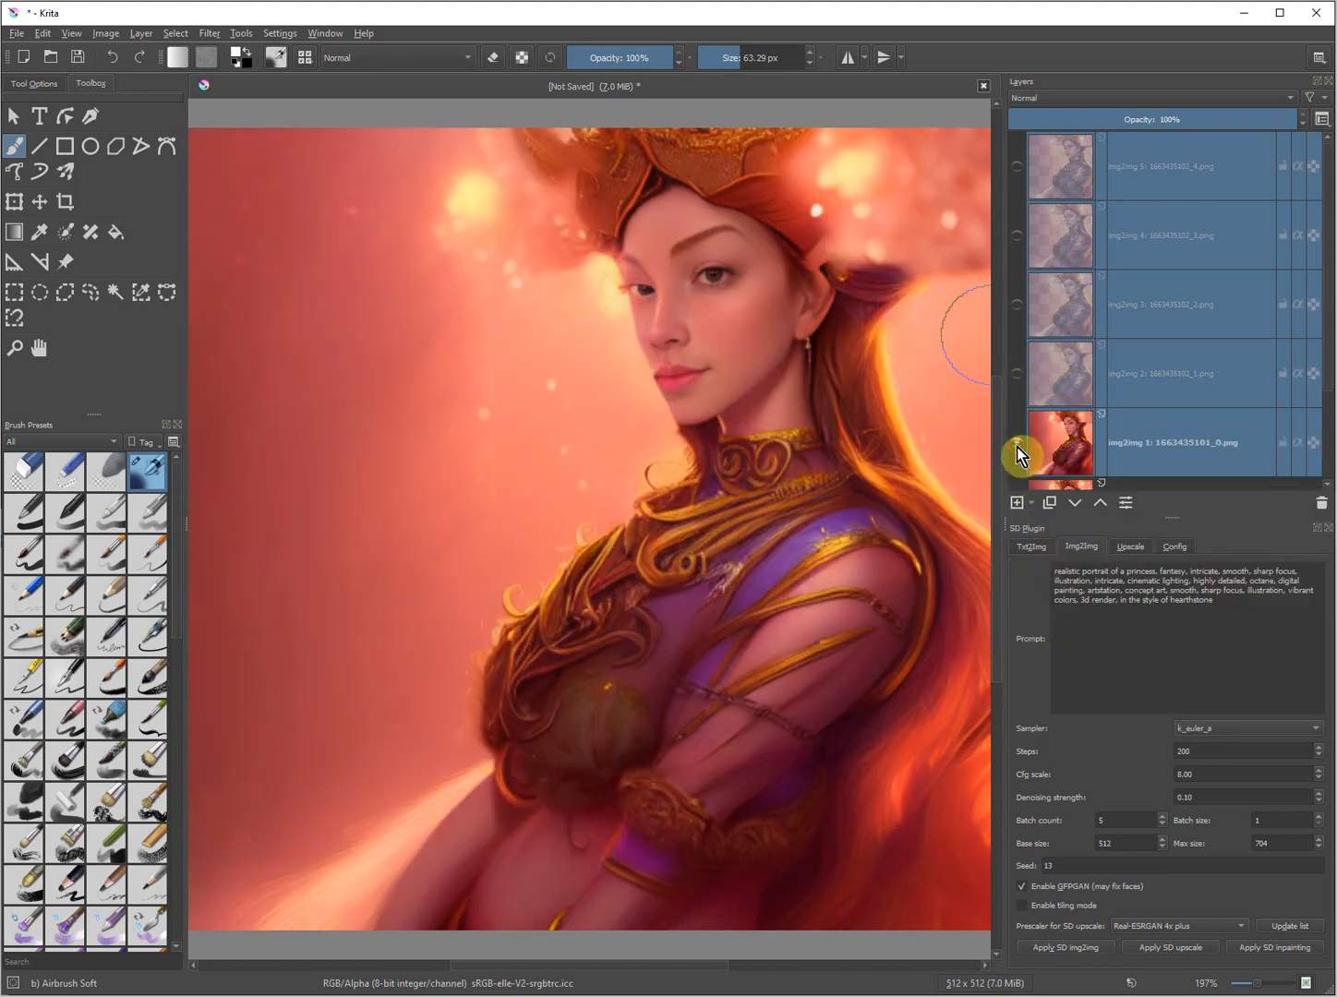
click(1016, 446)
click(1018, 373)
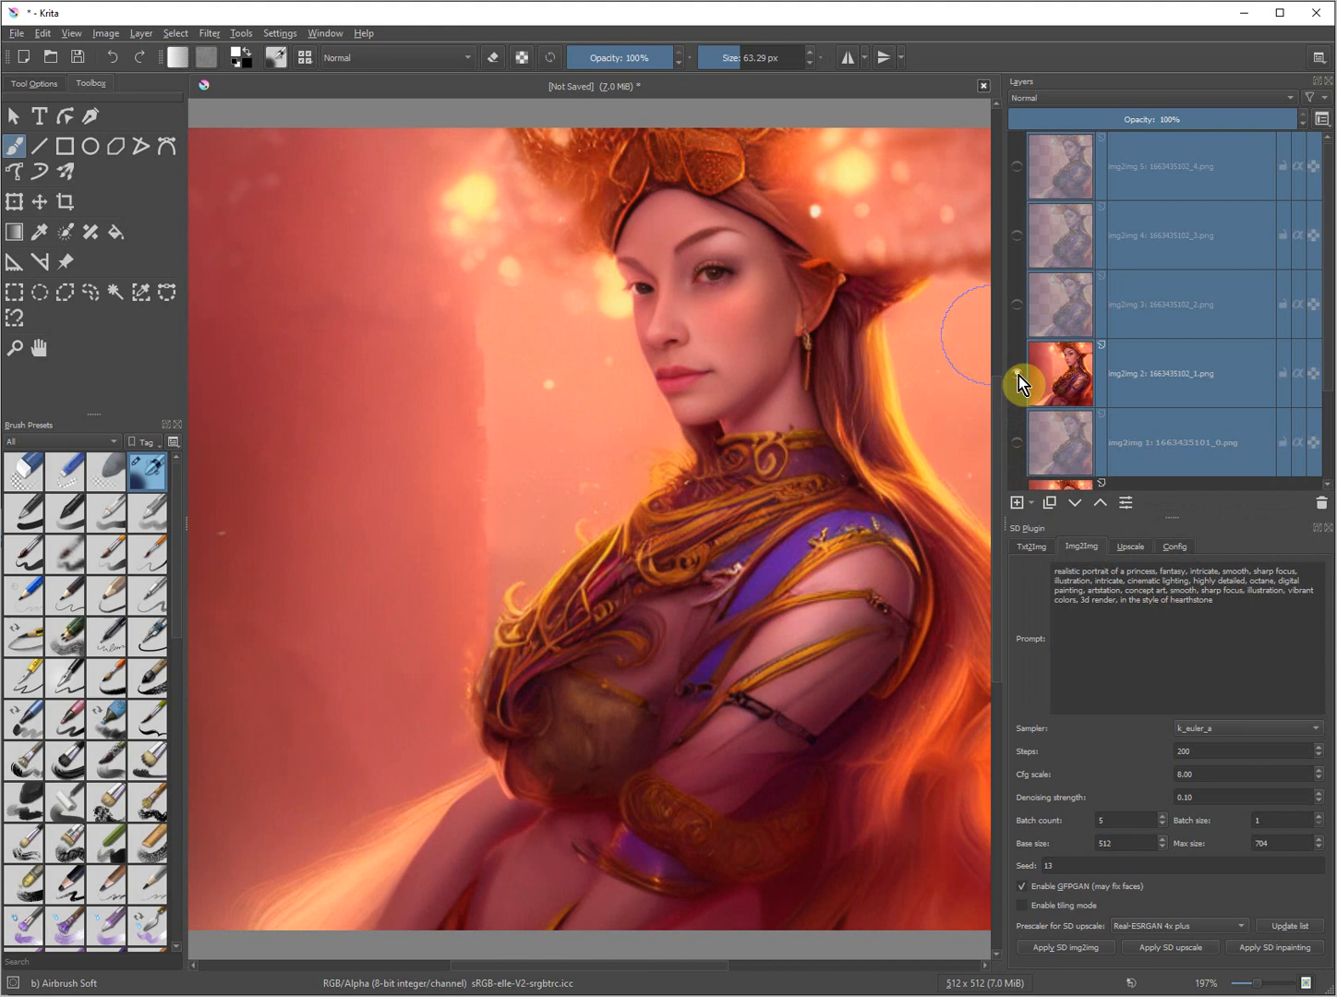
click(1016, 305)
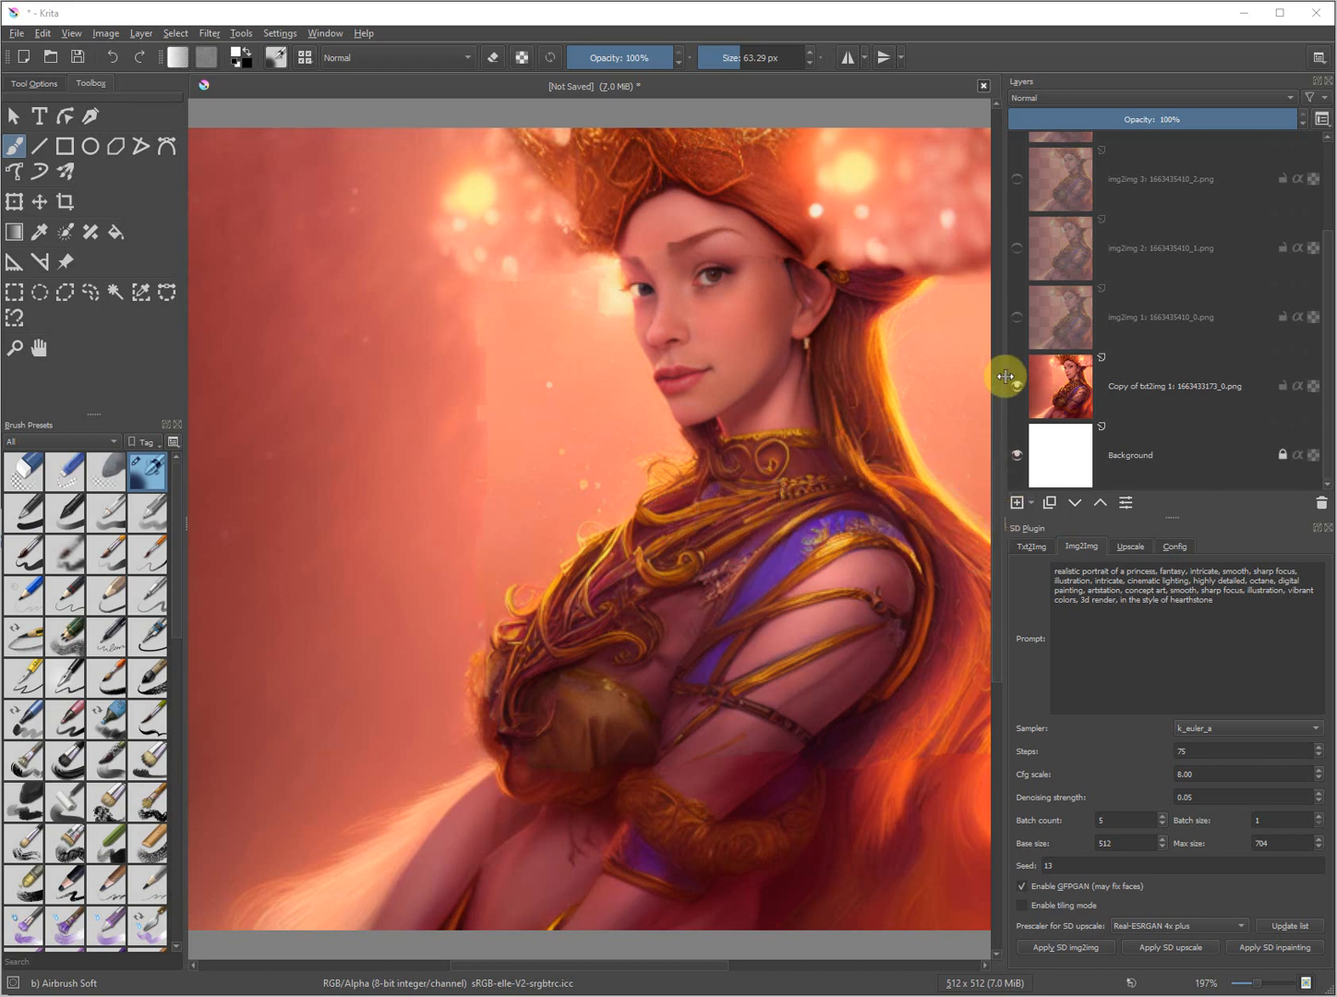
Examine the five img2img results made with 75 steps and 0.05 denoising, from img2img 1 up to img2img 5
click(1016, 317)
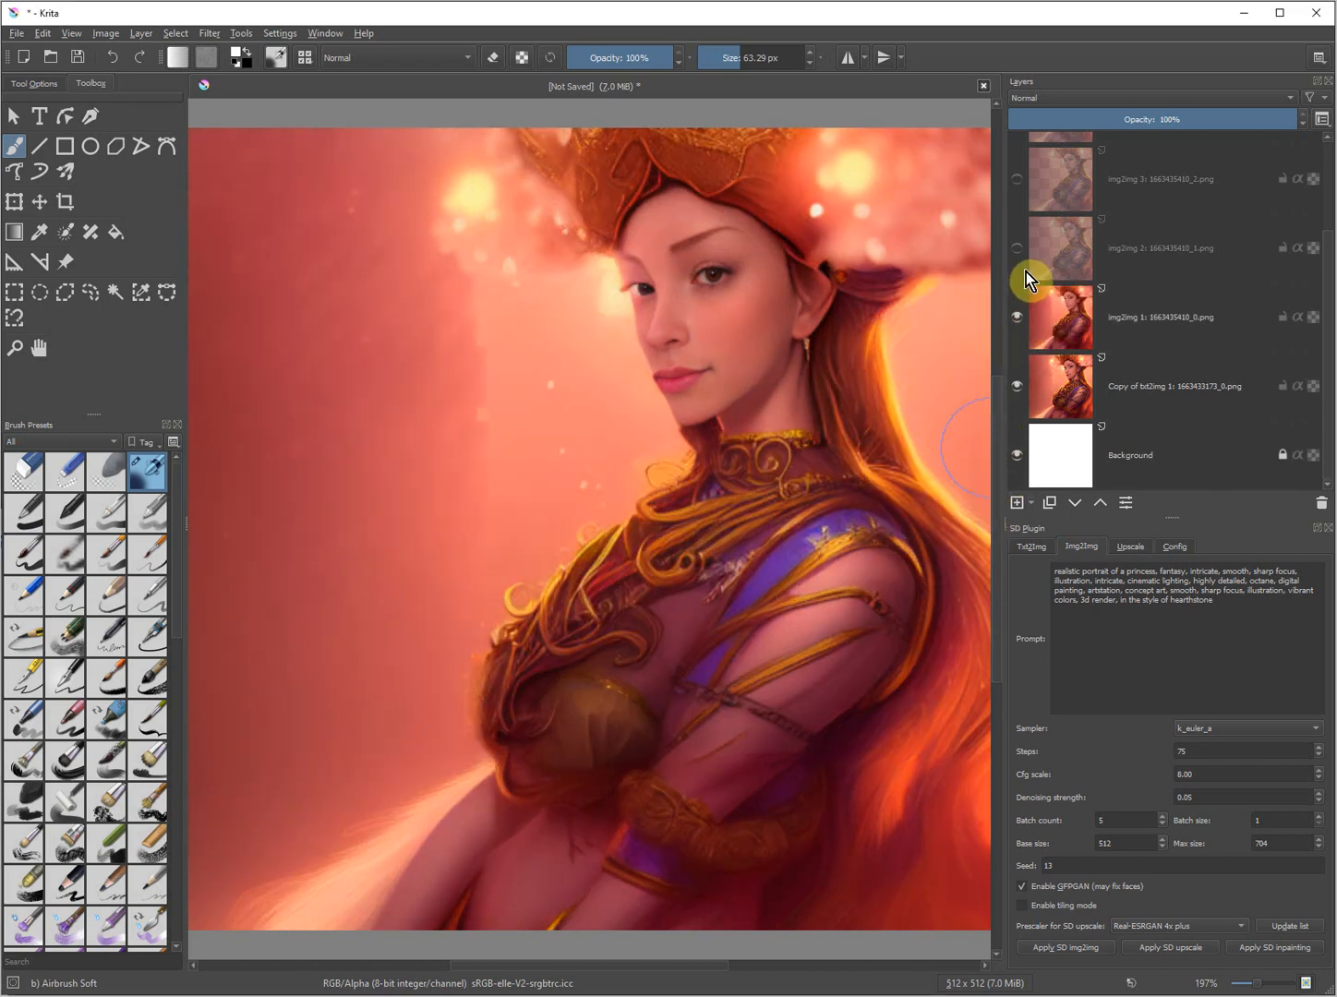
click(1017, 313)
click(1023, 251)
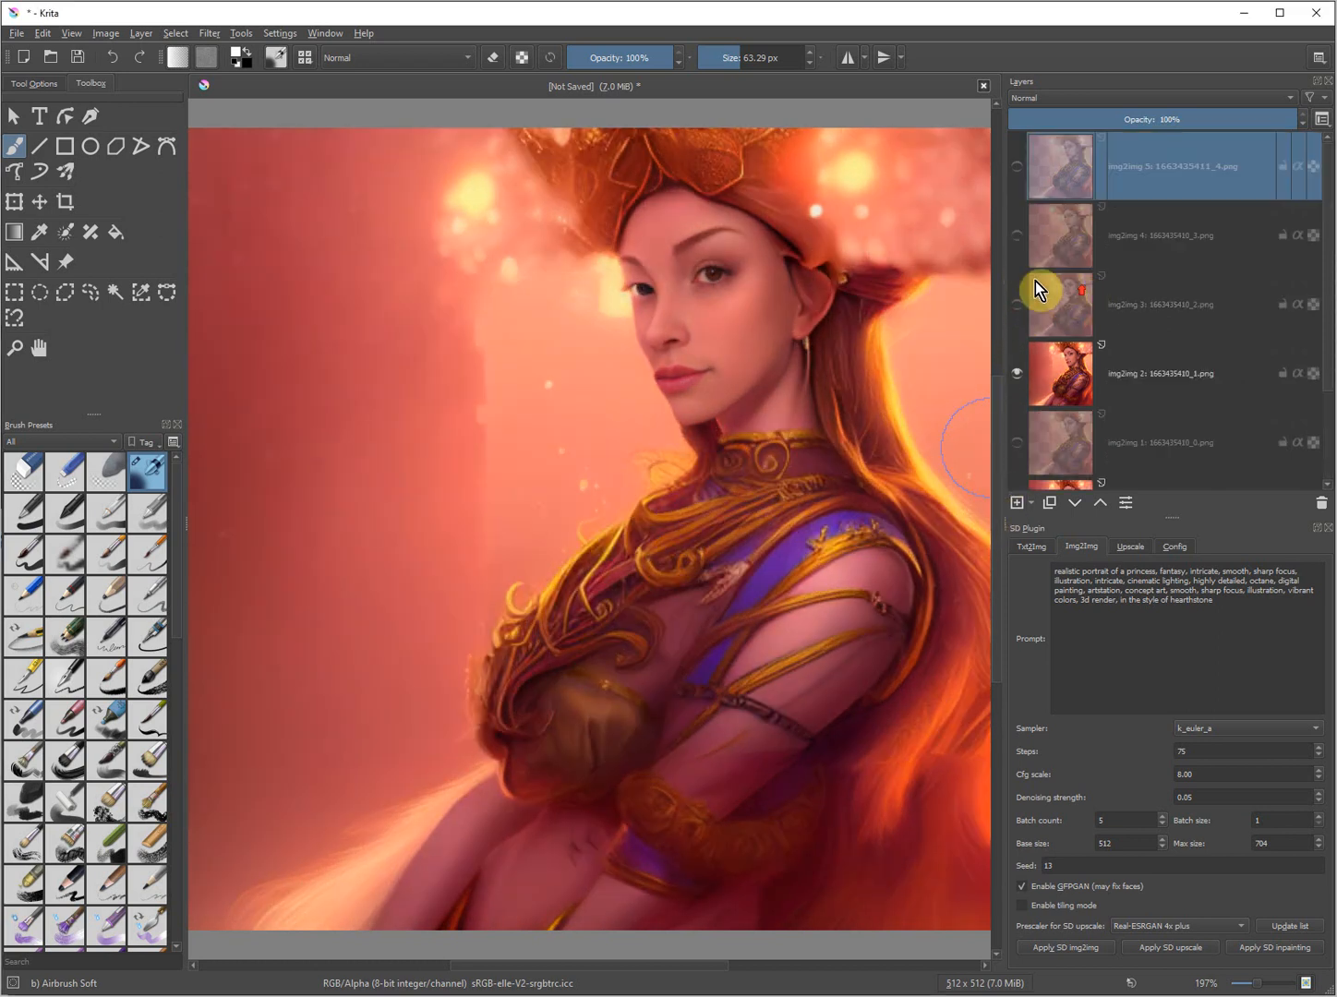
click(1017, 304)
click(1018, 305)
click(1017, 235)
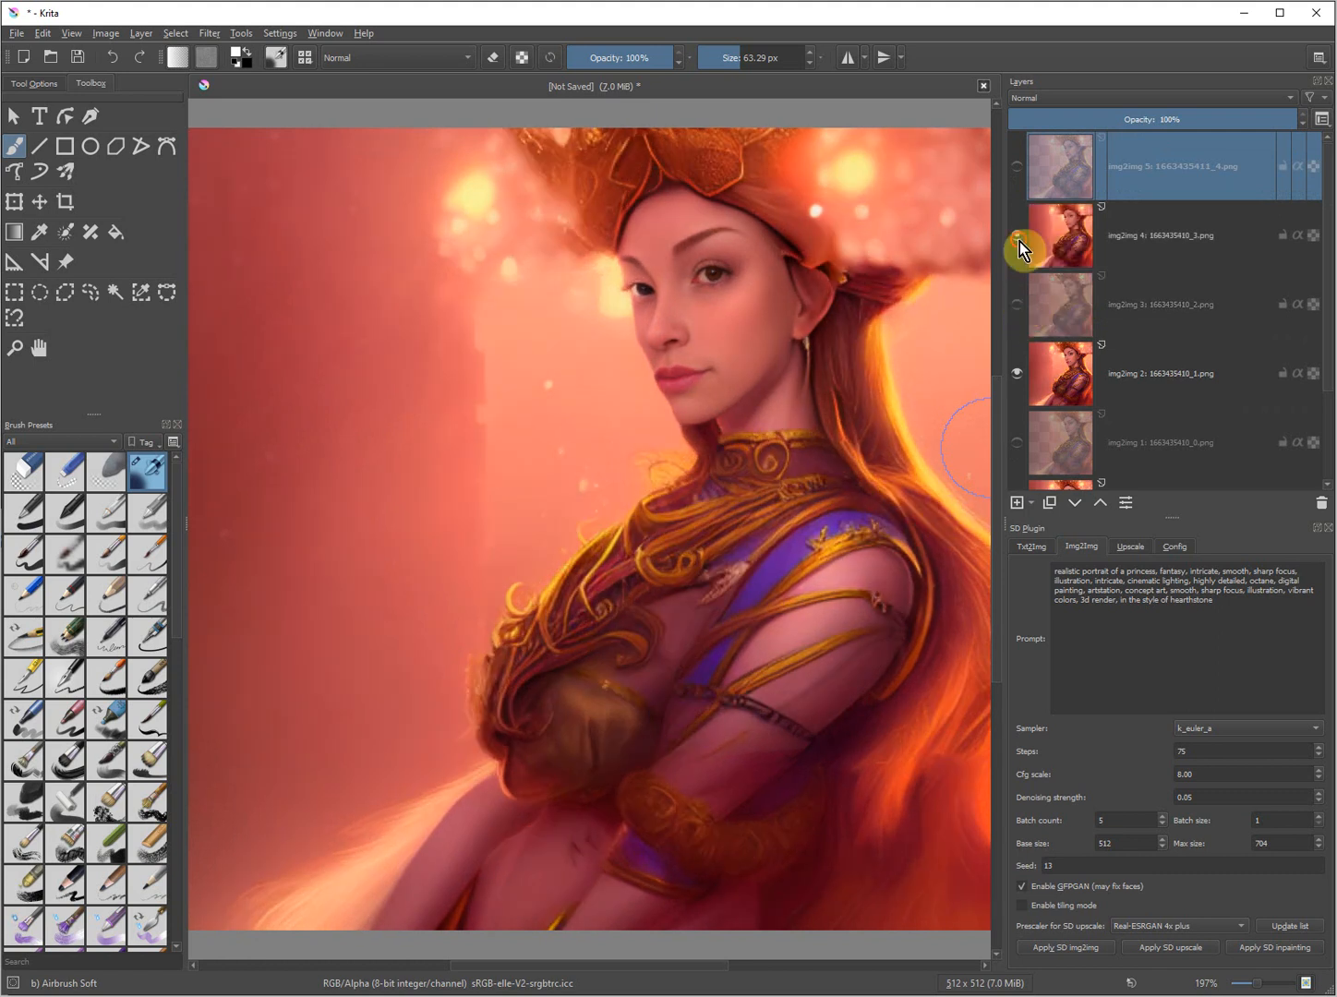
click(1015, 166)
click(1016, 165)
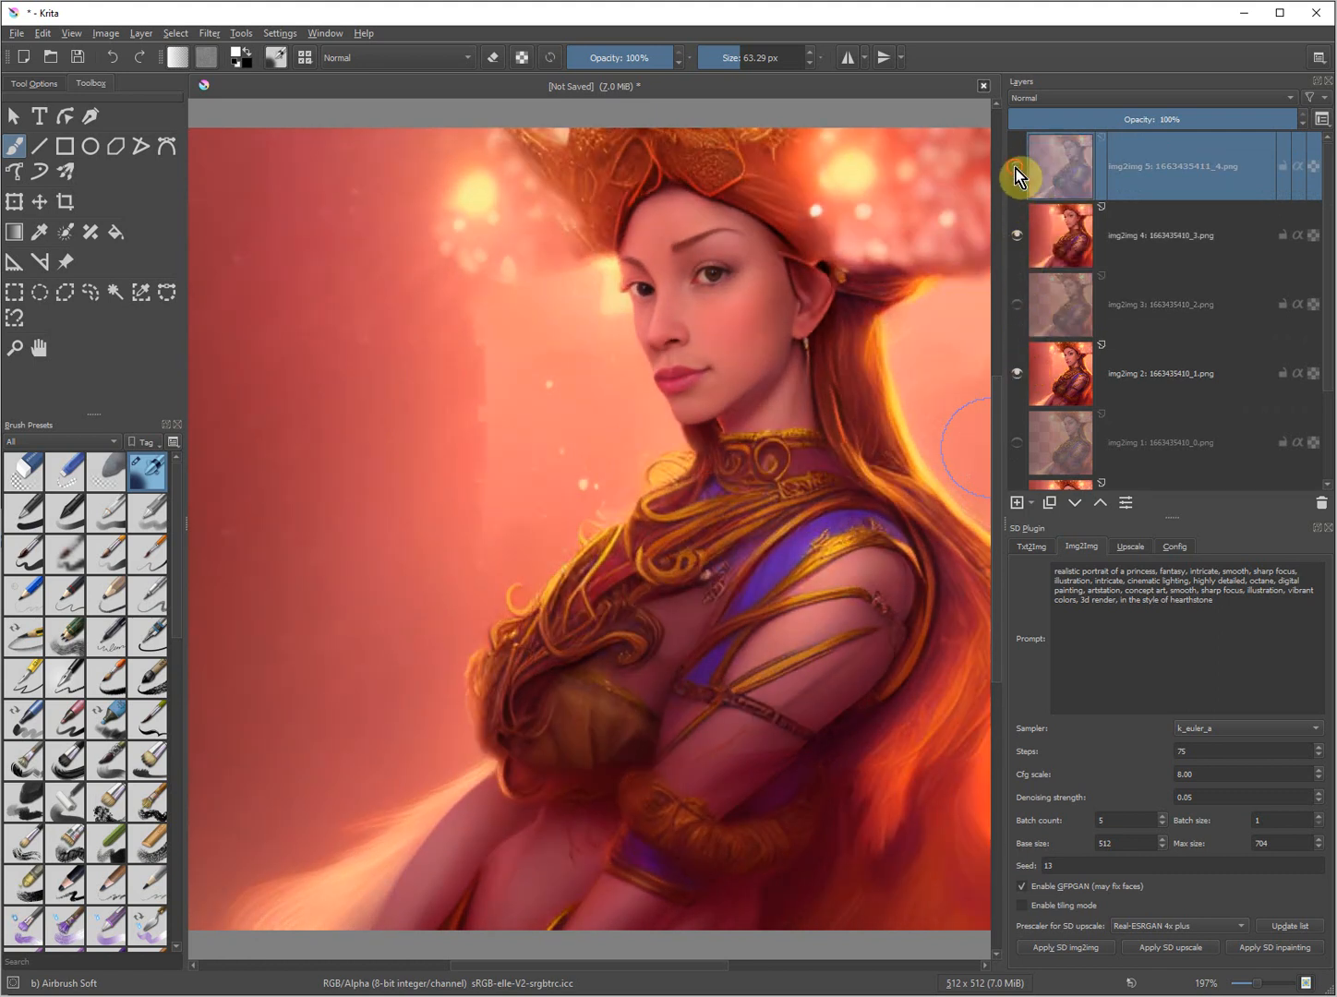
Hide the img2img results still shown and delete all five img2img layers above the extended portrait copy
click(1017, 235)
click(1028, 356)
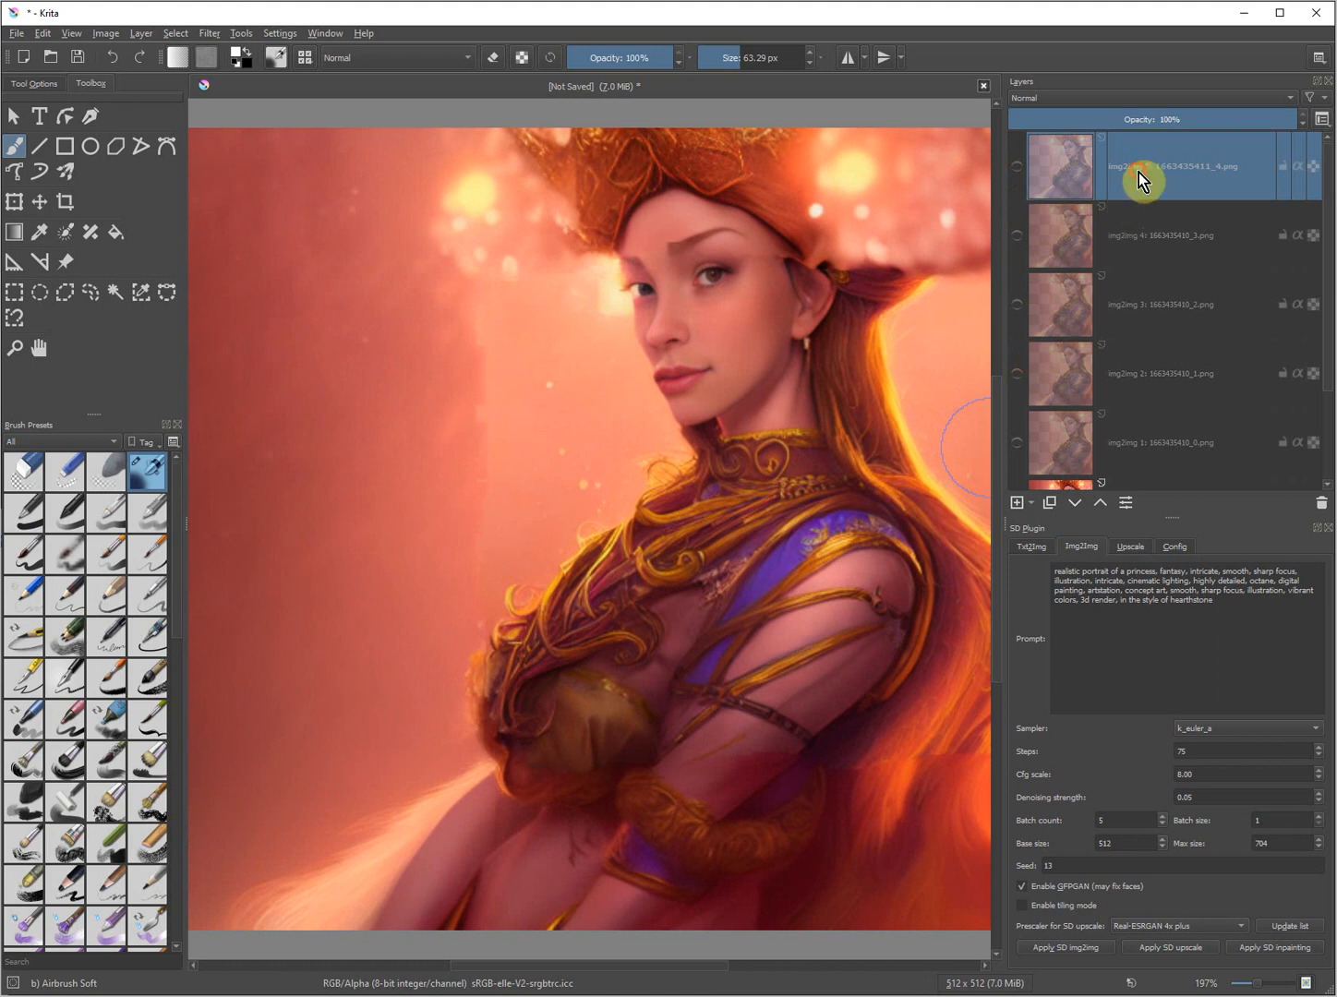
shift+click(1174, 441)
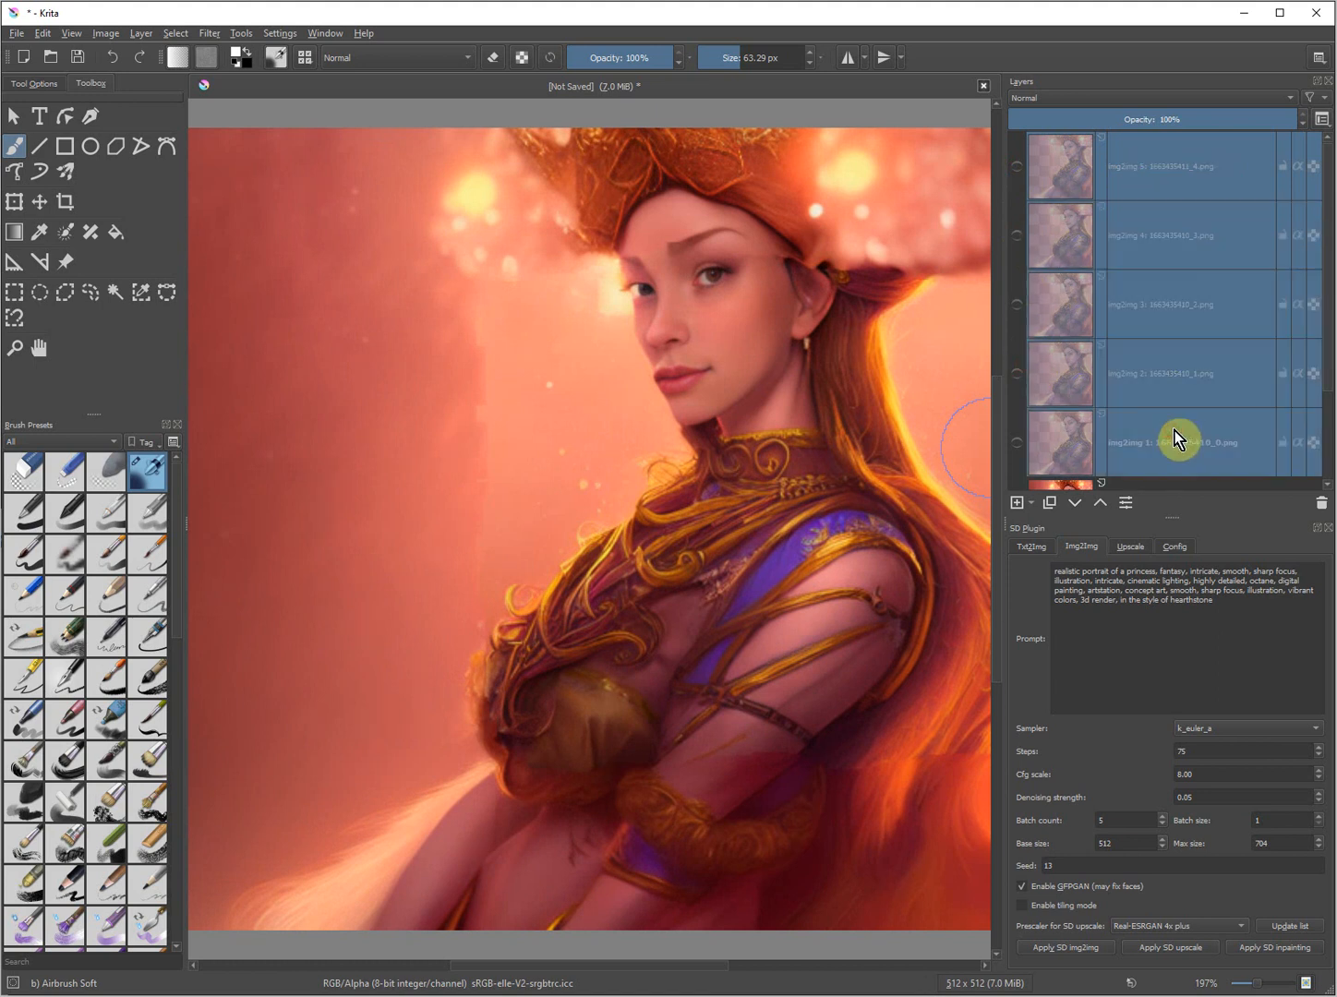
key(shift+Delete)
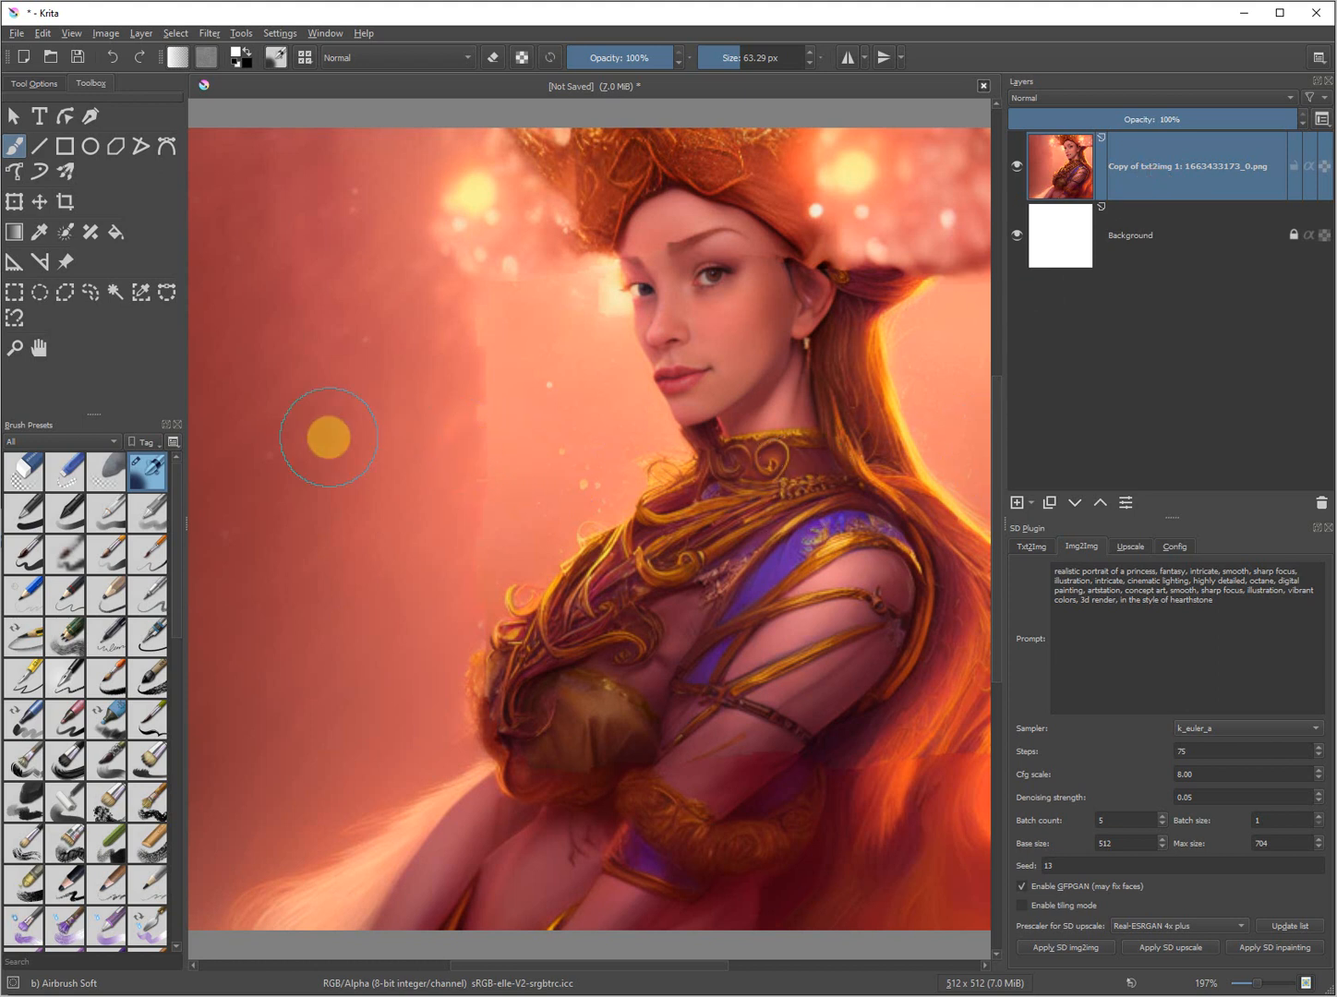
Soften the inpainting seams in the background and around the elbow with the Blender Blur brush at 30% opacity
click(108, 468)
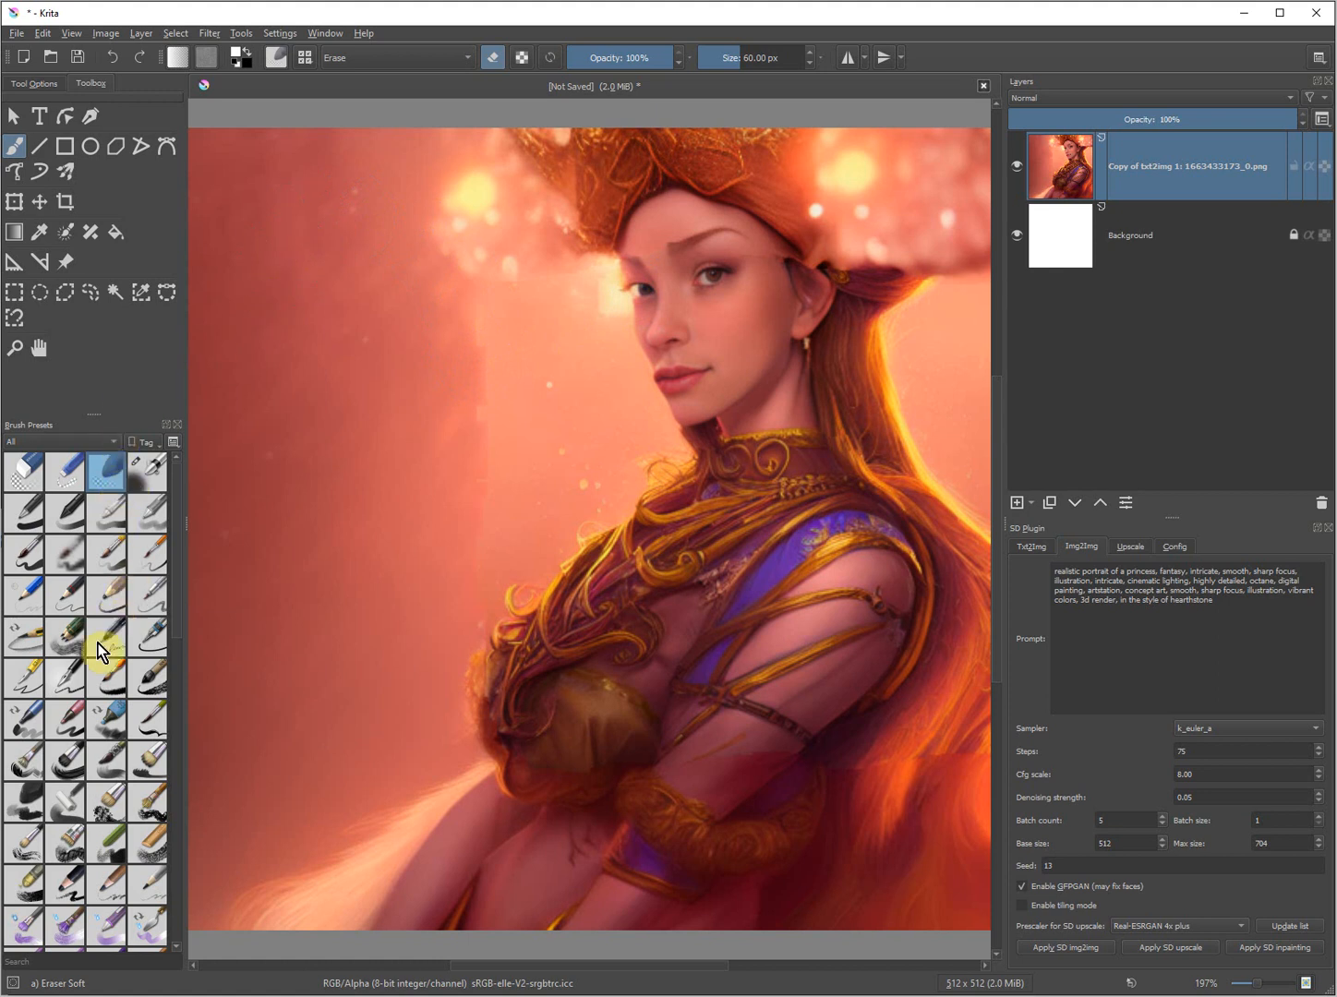
scroll(102, 702, down, 10)
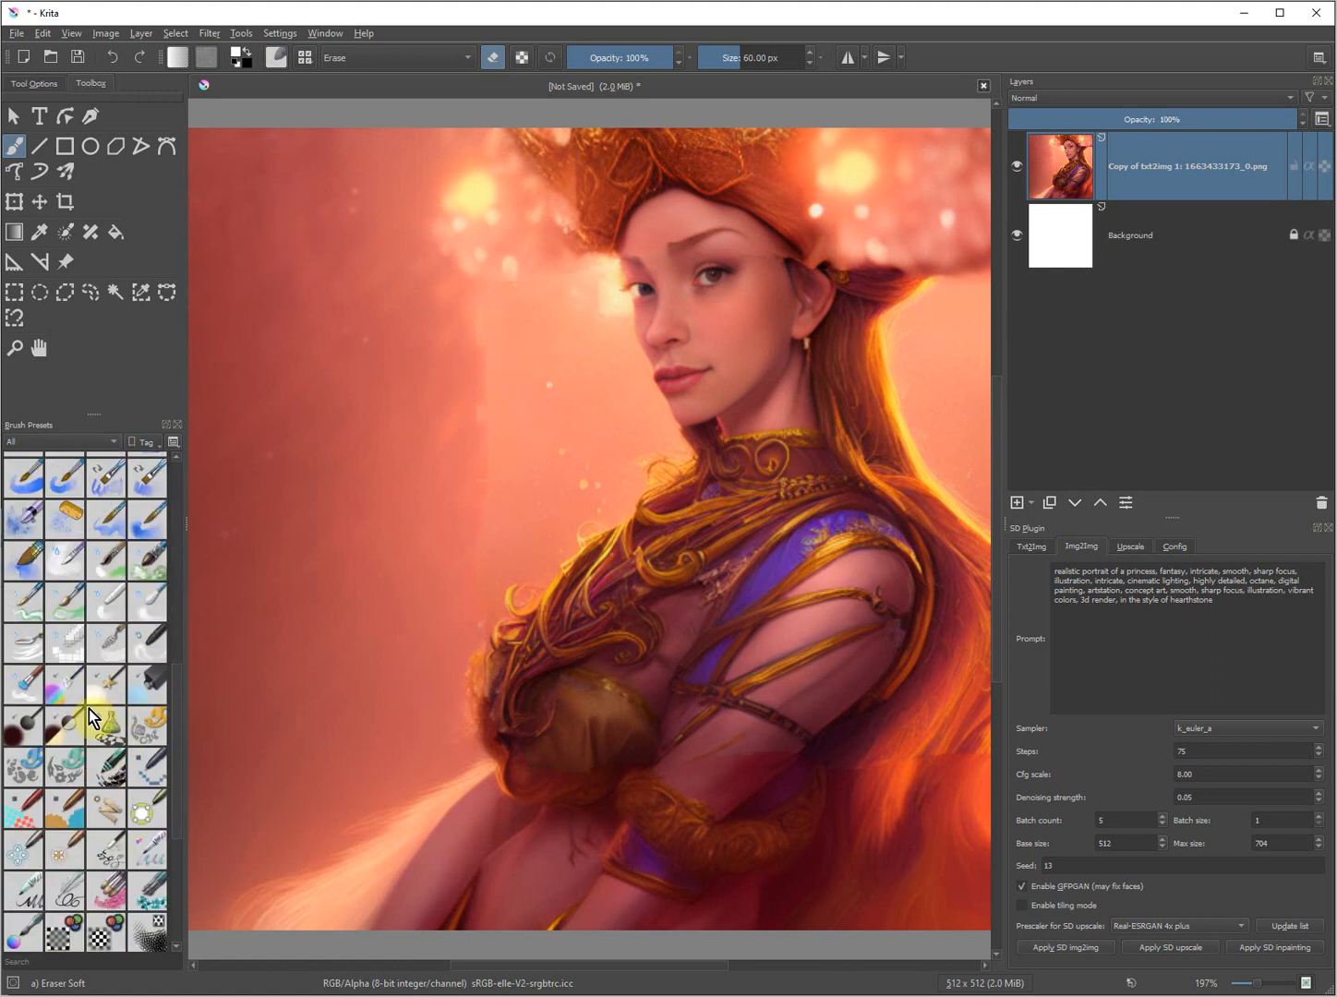
click(150, 608)
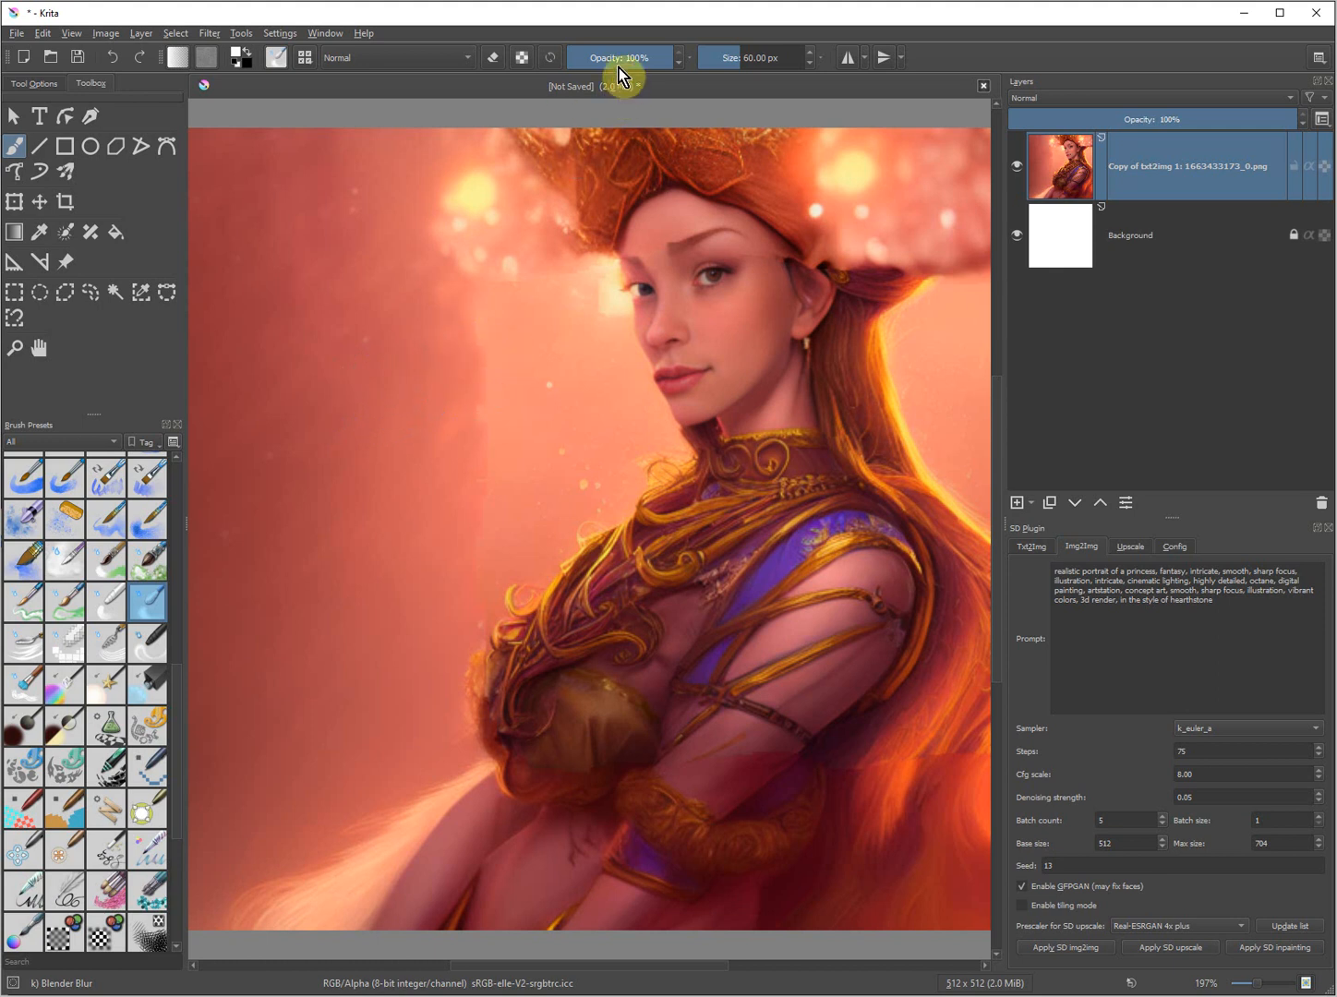
drag(619, 65, 611, 62)
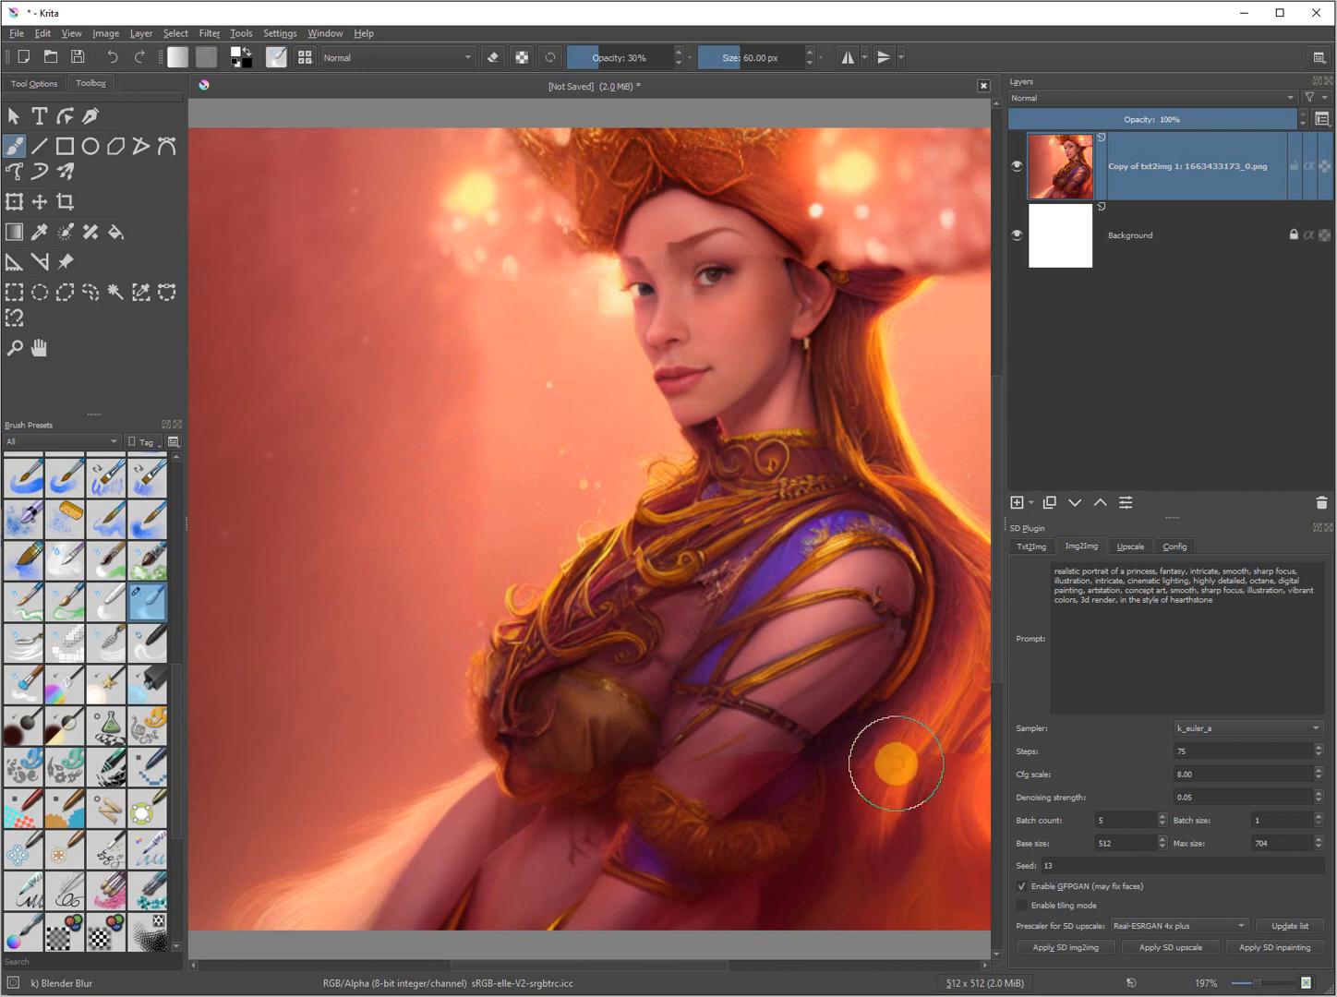
drag(923, 763, 957, 752)
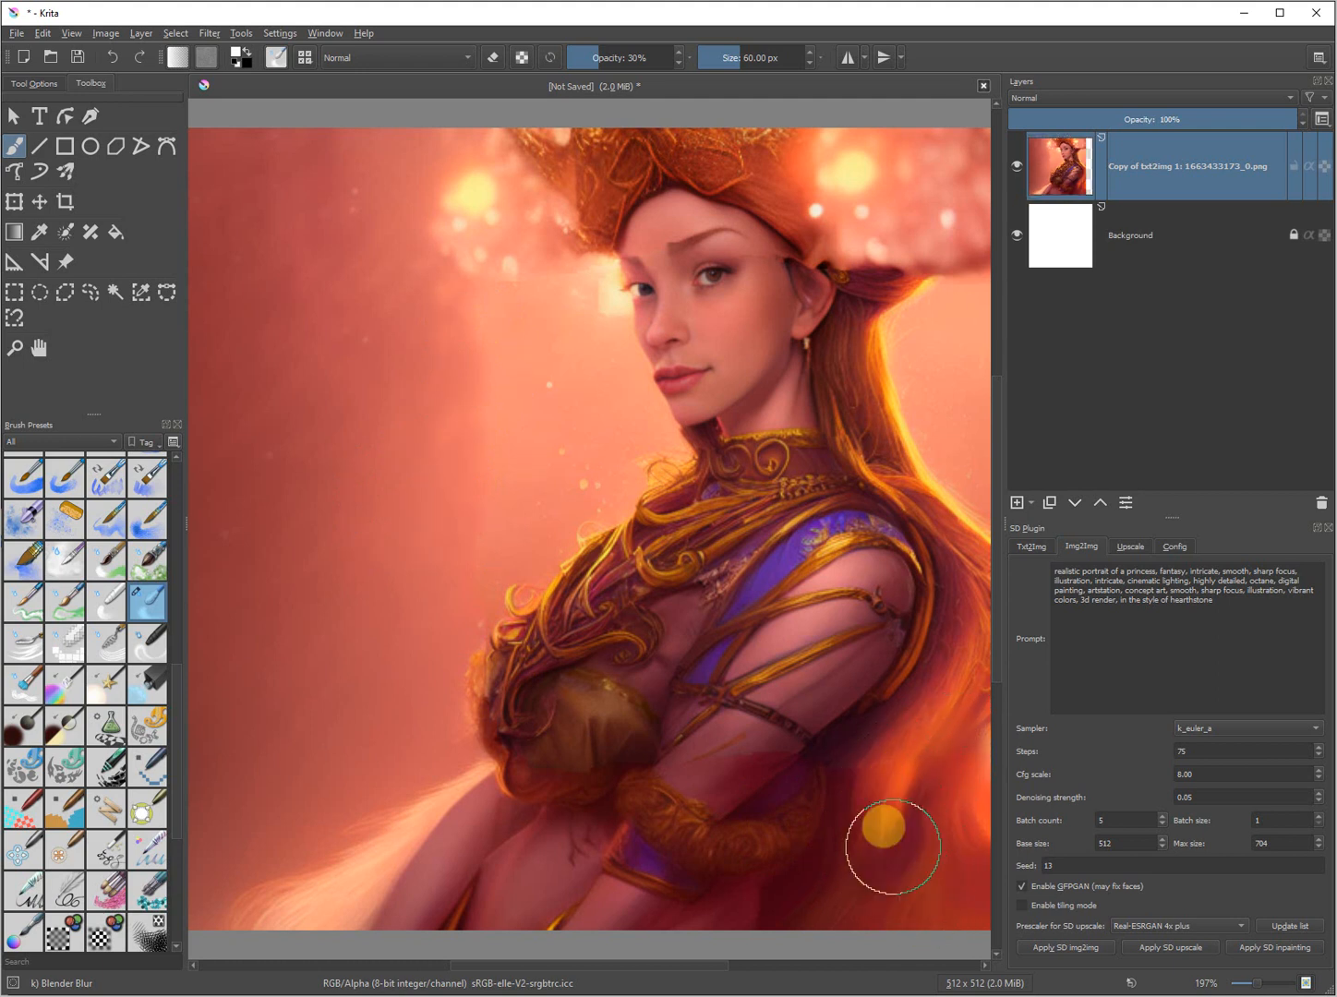
mouse_move(891, 771)
mouse_down()
mouse_move(830, 795)
mouse_move(761, 755)
mouse_up()
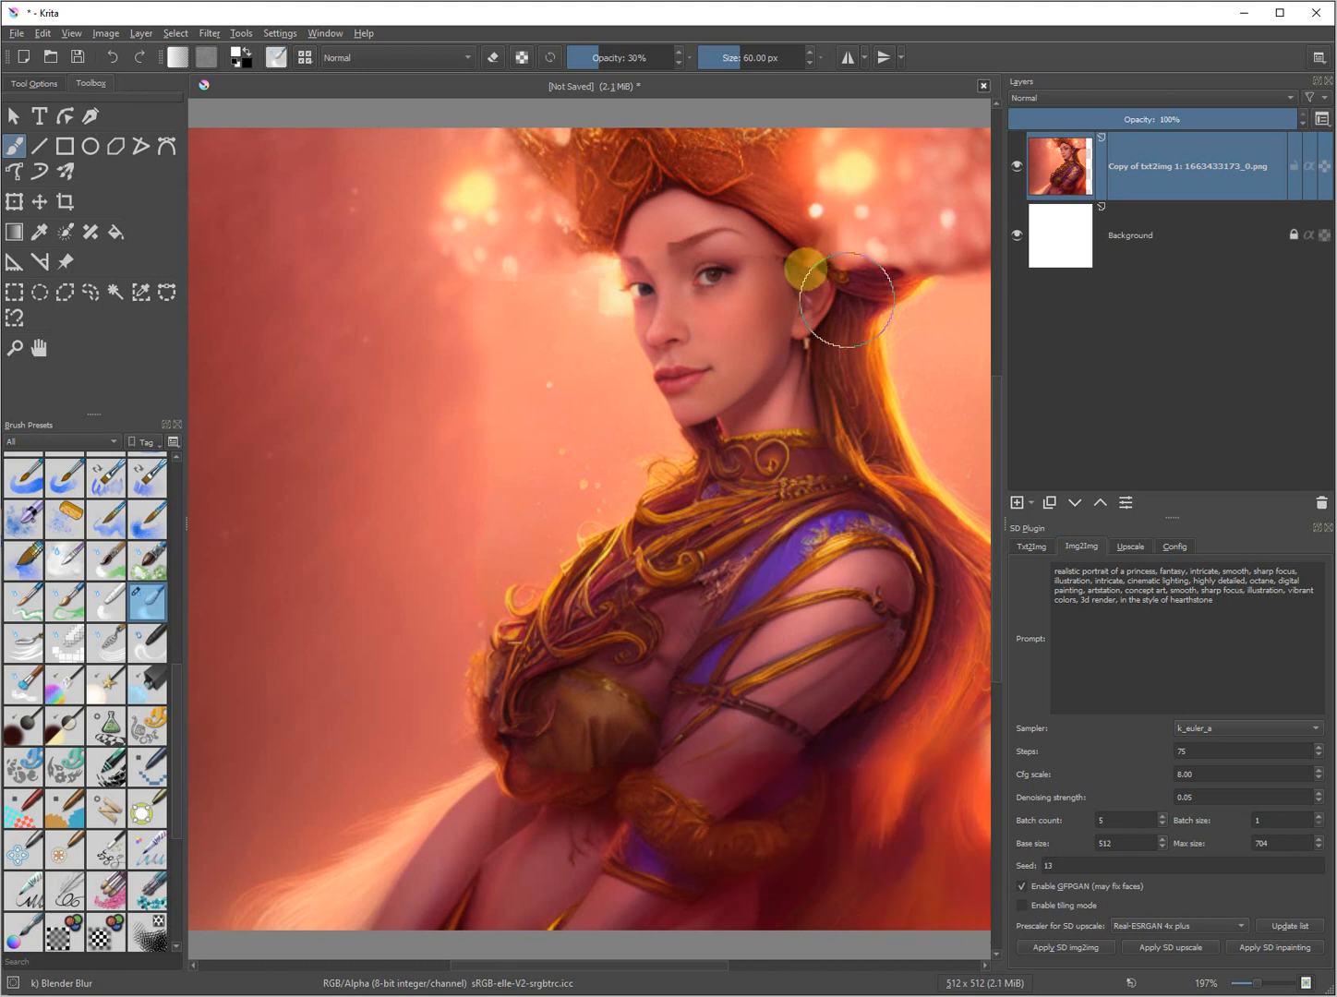
Blur the seam at the temple beside the ear with the brush size reduced to 9.34 px
scroll(812, 258, up, 5)
scroll(646, 345, down, 1)
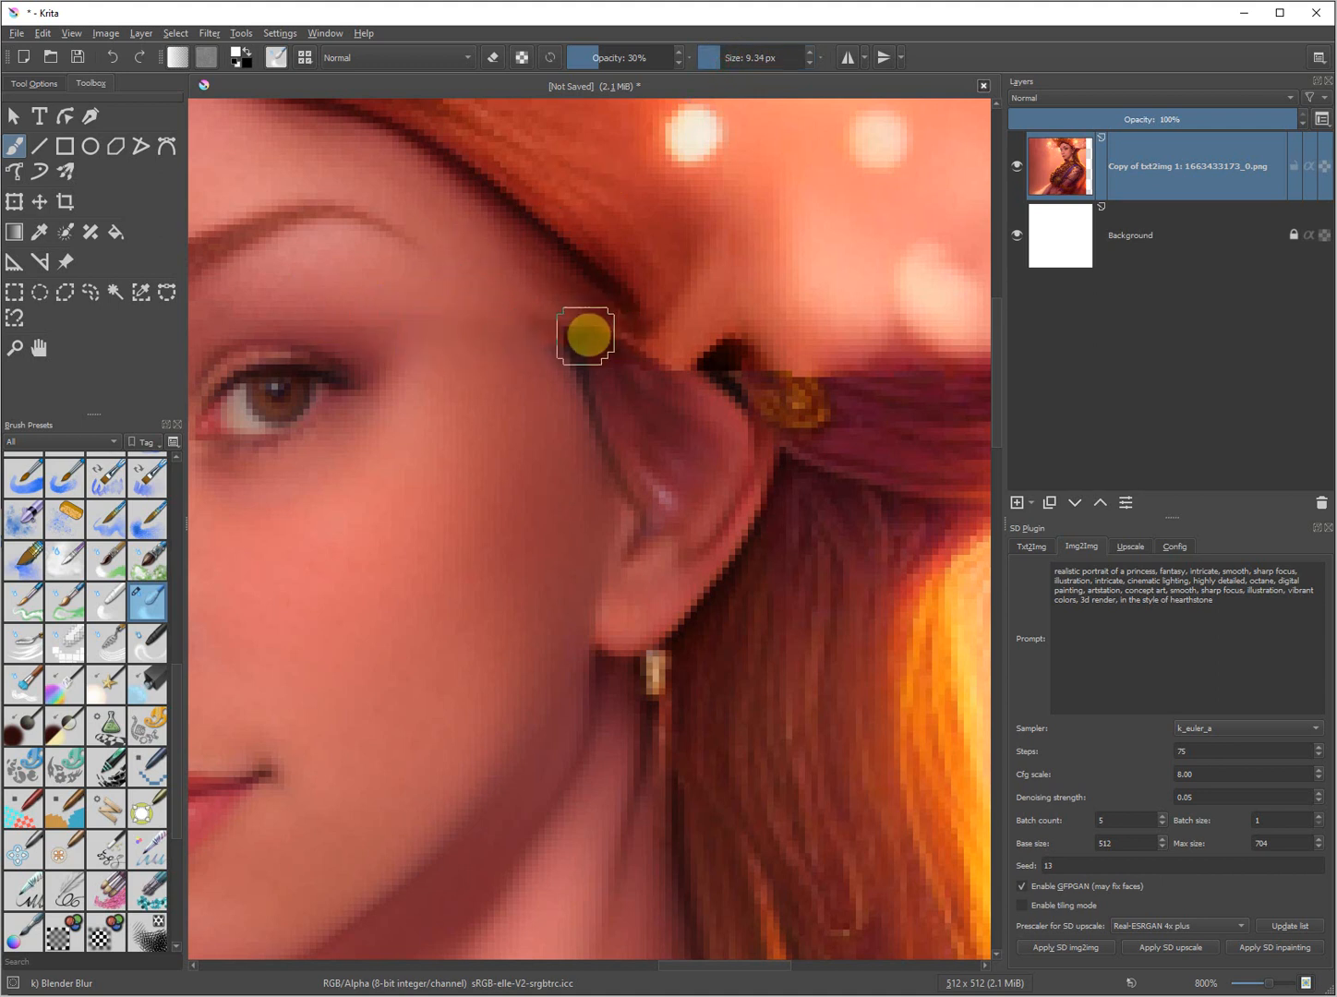
scroll(557, 355, down, 3)
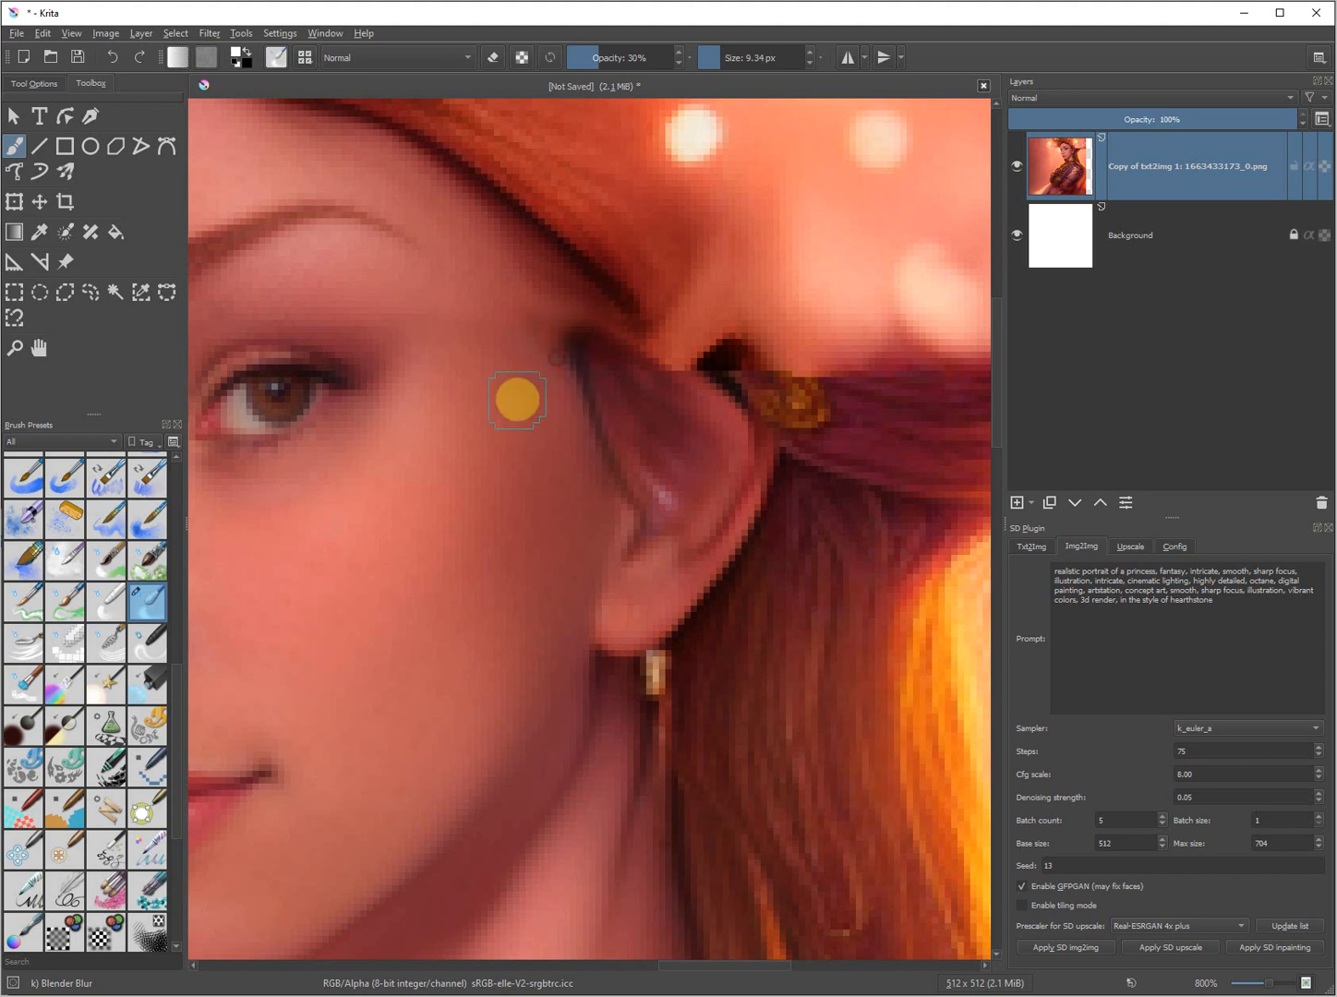
Blur the seam across the lower forehead and the inner end of the eyebrow
scroll(330, 426, up, 1)
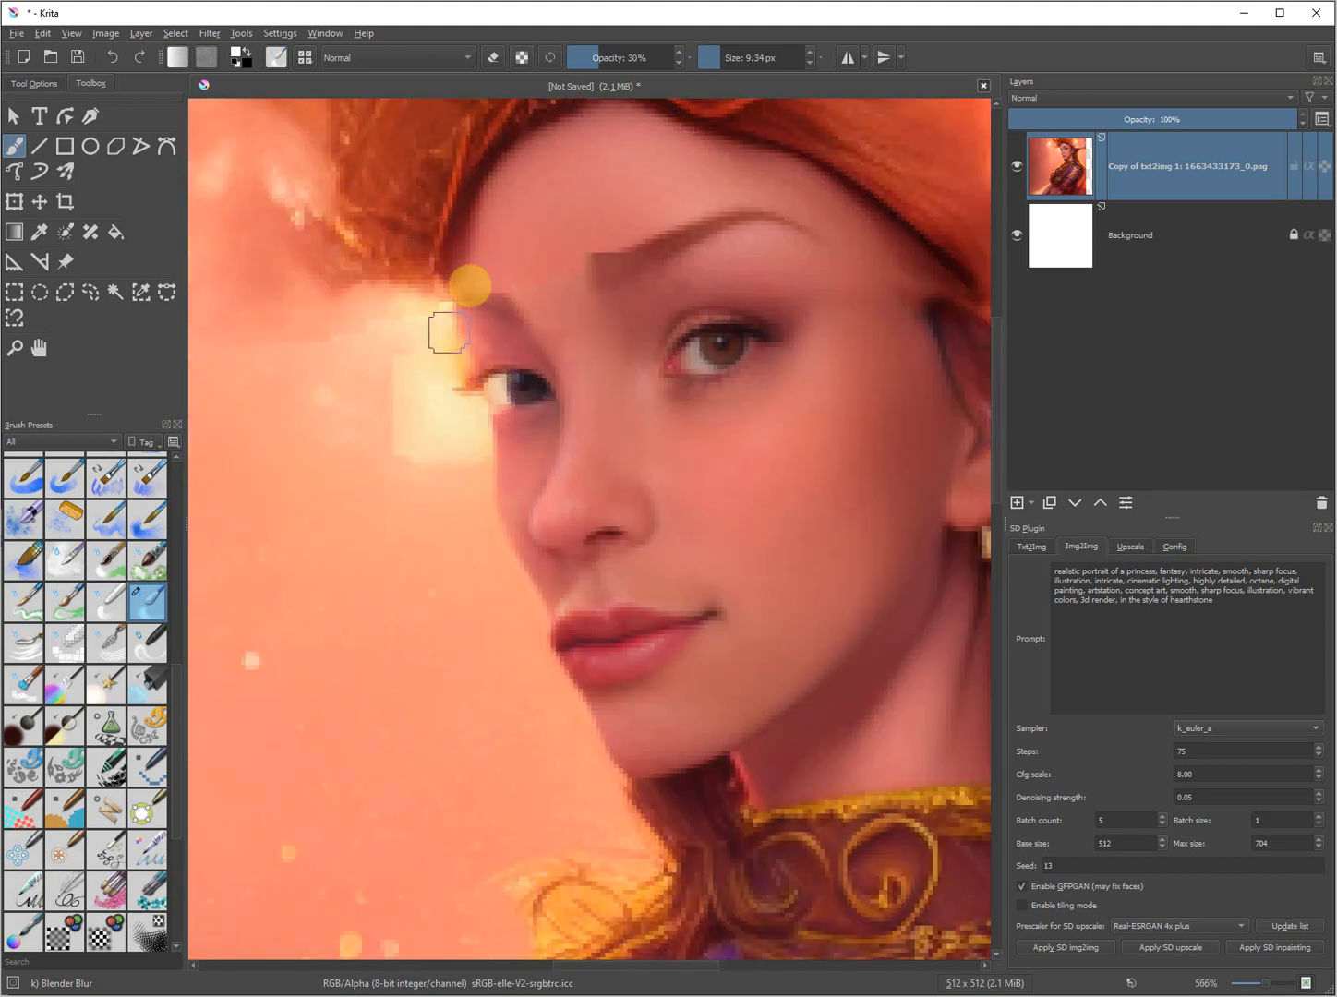
scroll(467, 269, up, 2)
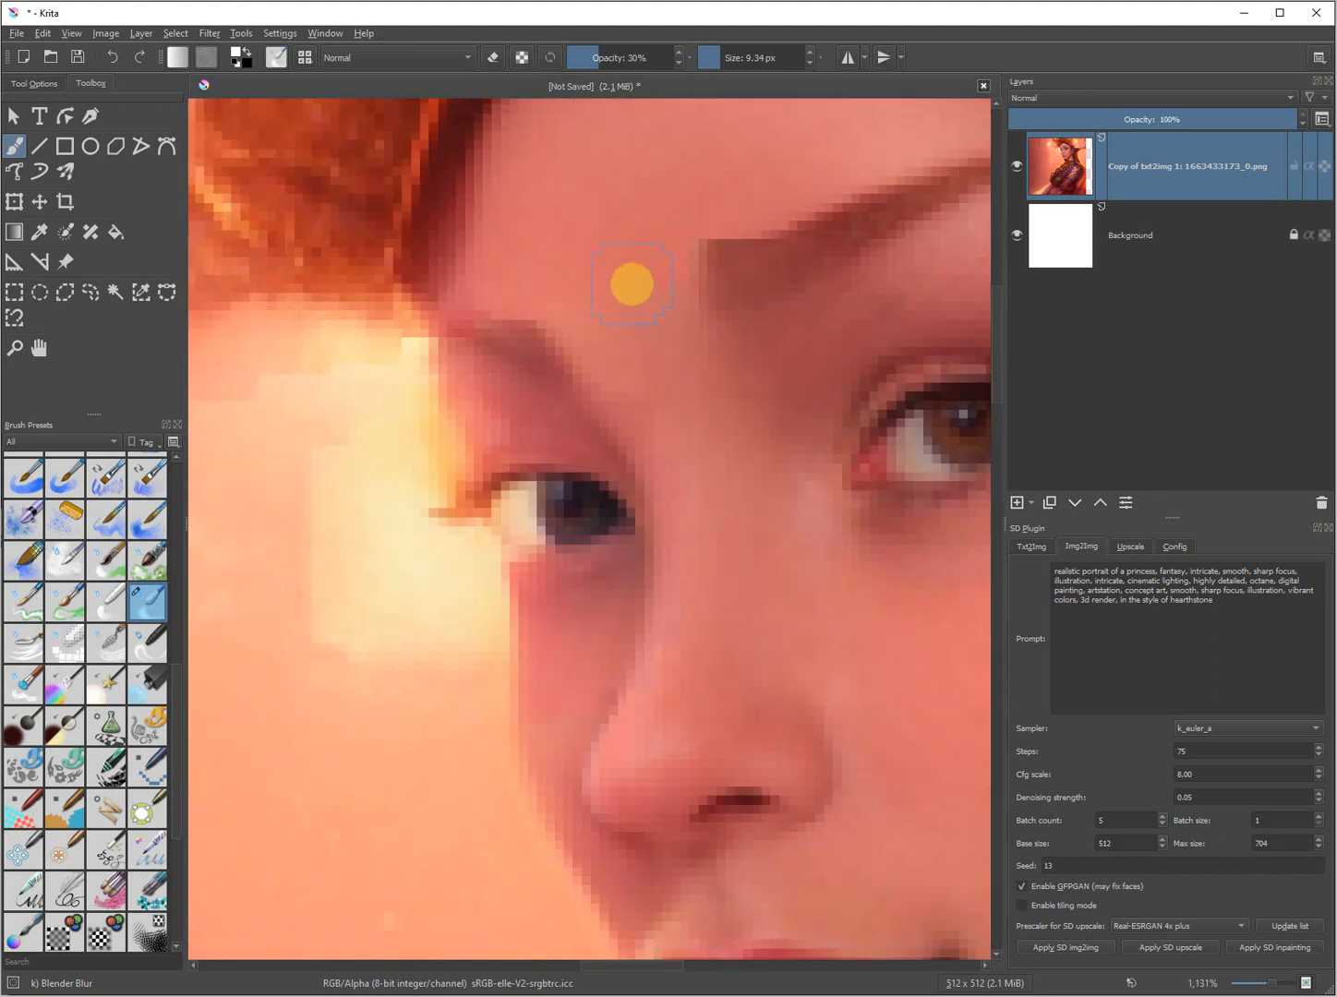
mouse_move(700, 218)
mouse_down()
mouse_move(710, 229)
mouse_move(685, 243)
mouse_up()
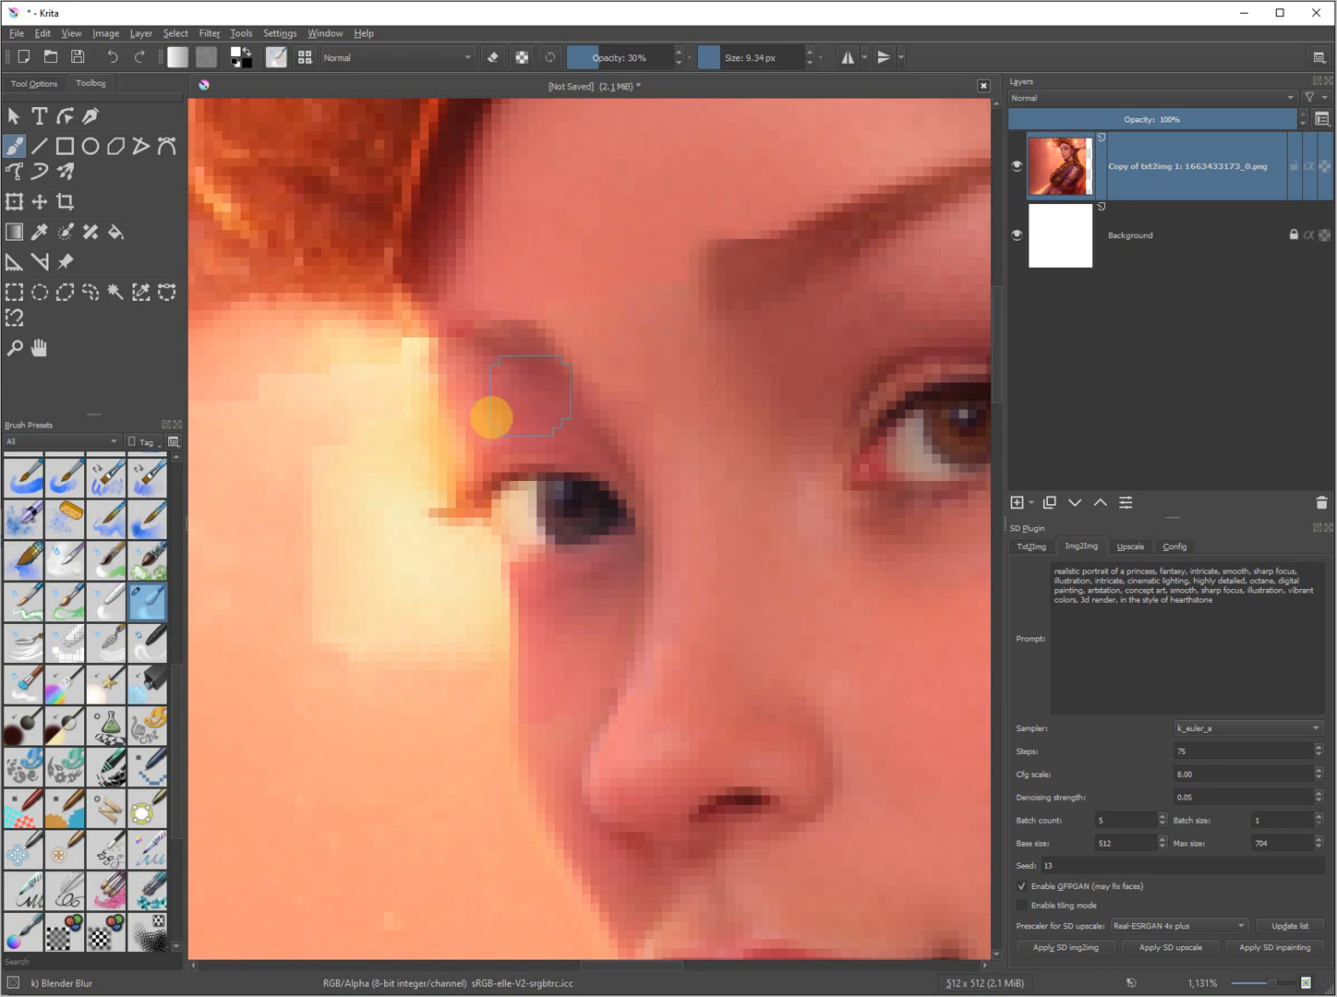
scroll(352, 461, down, 1)
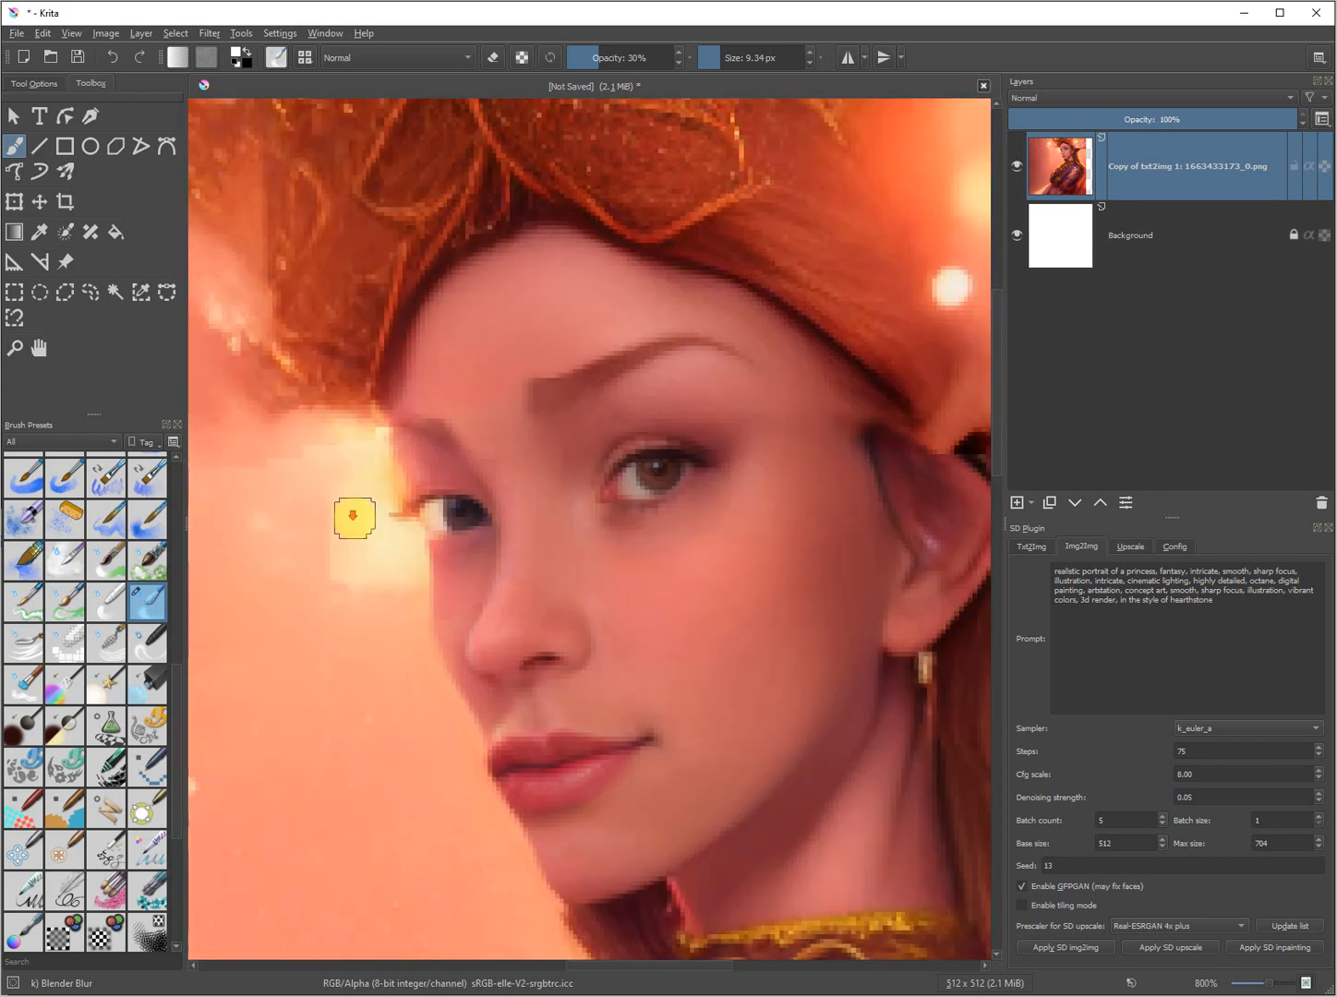
scroll(483, 583, down, 2)
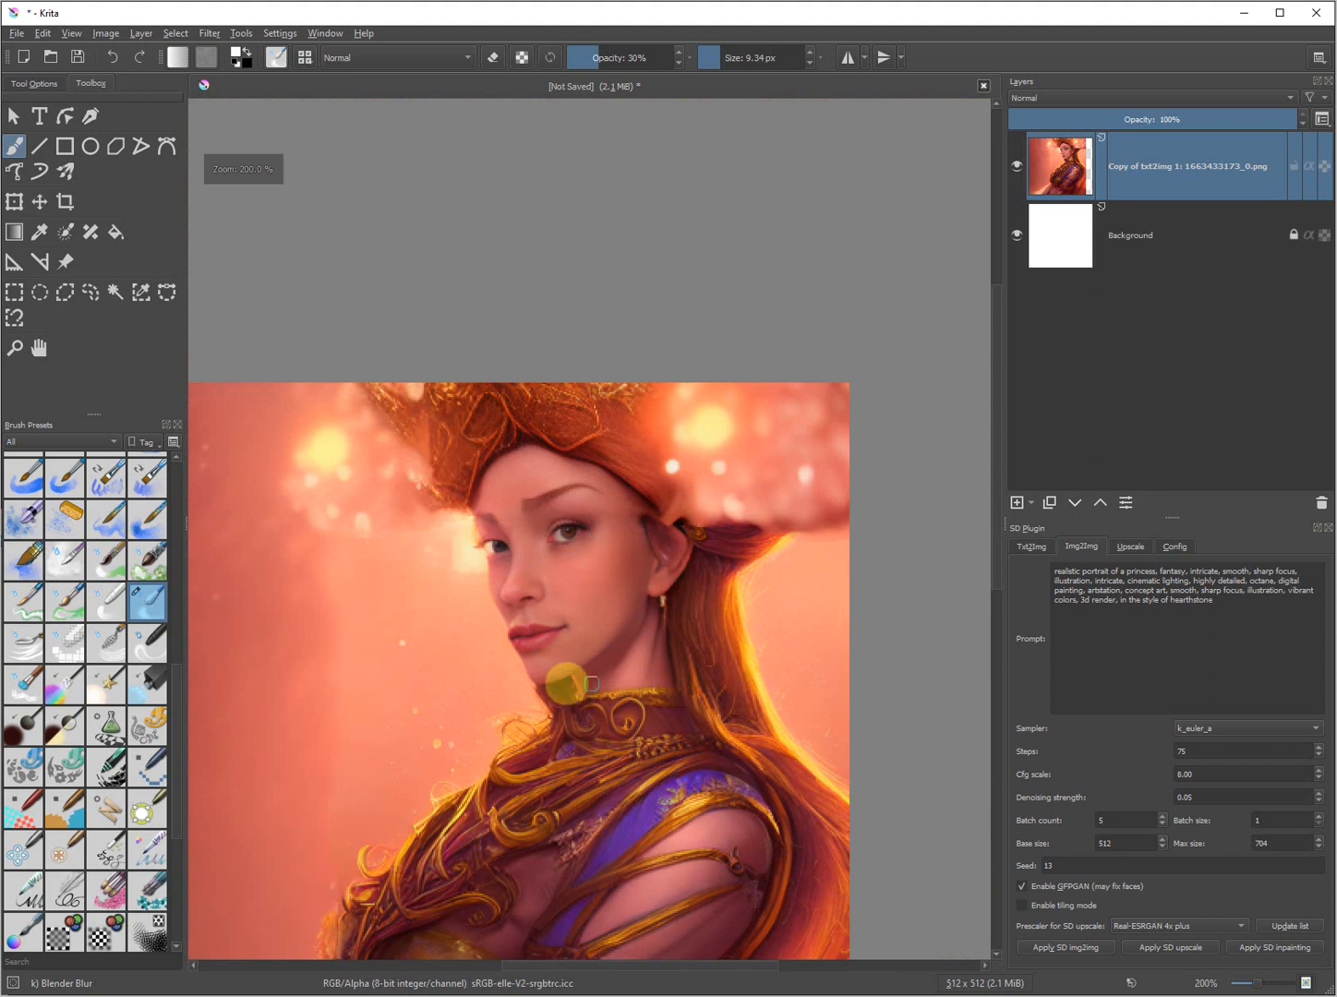
Touch up the remaining seam between the eye and the ear and check the background and whole portrait
scroll(628, 521, up, 3)
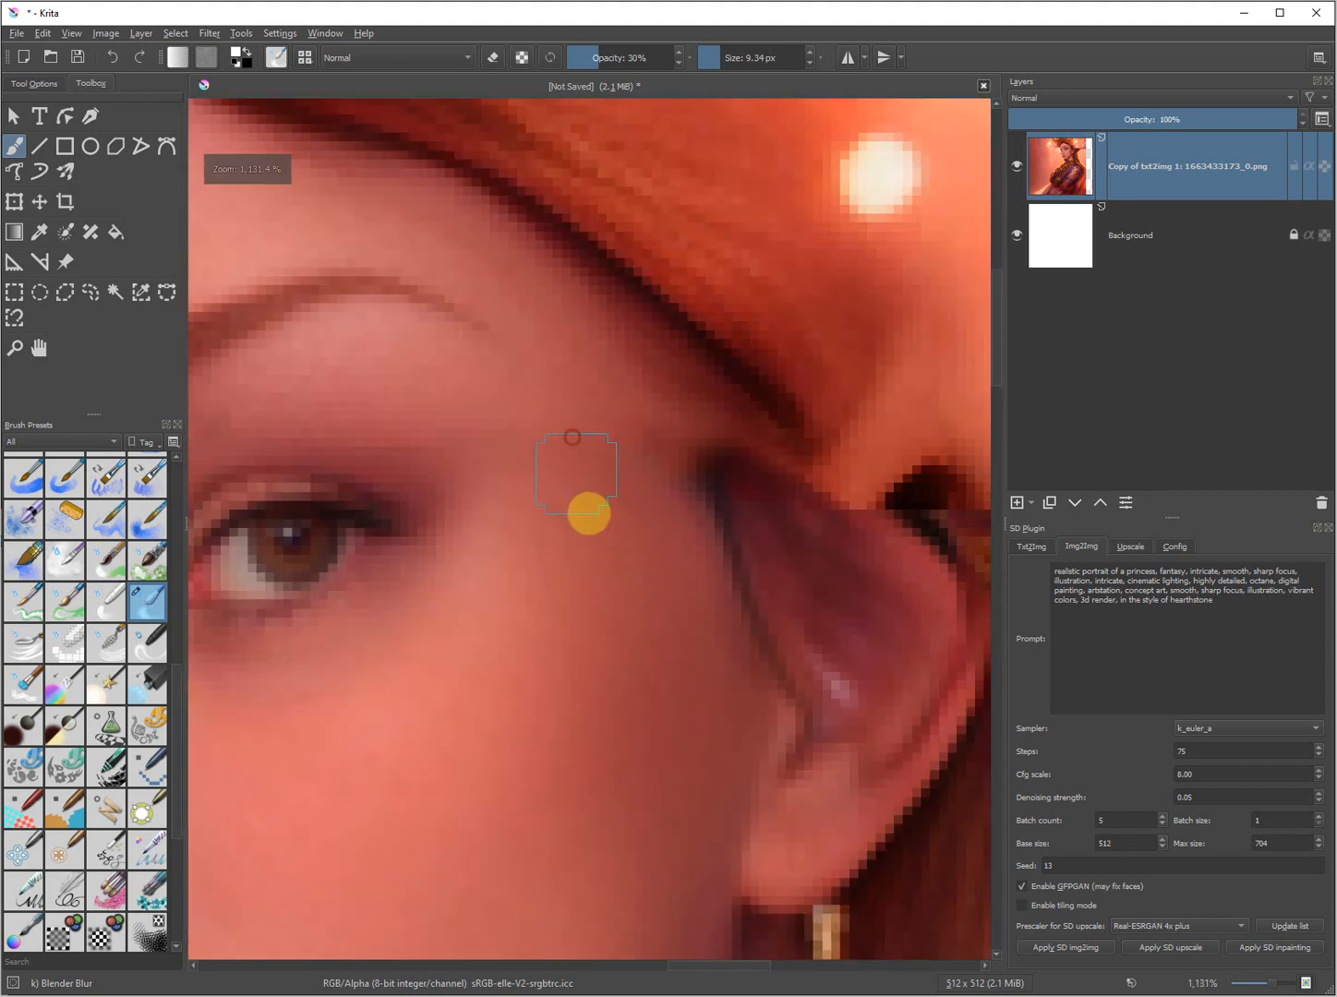
scroll(608, 481, down, 4)
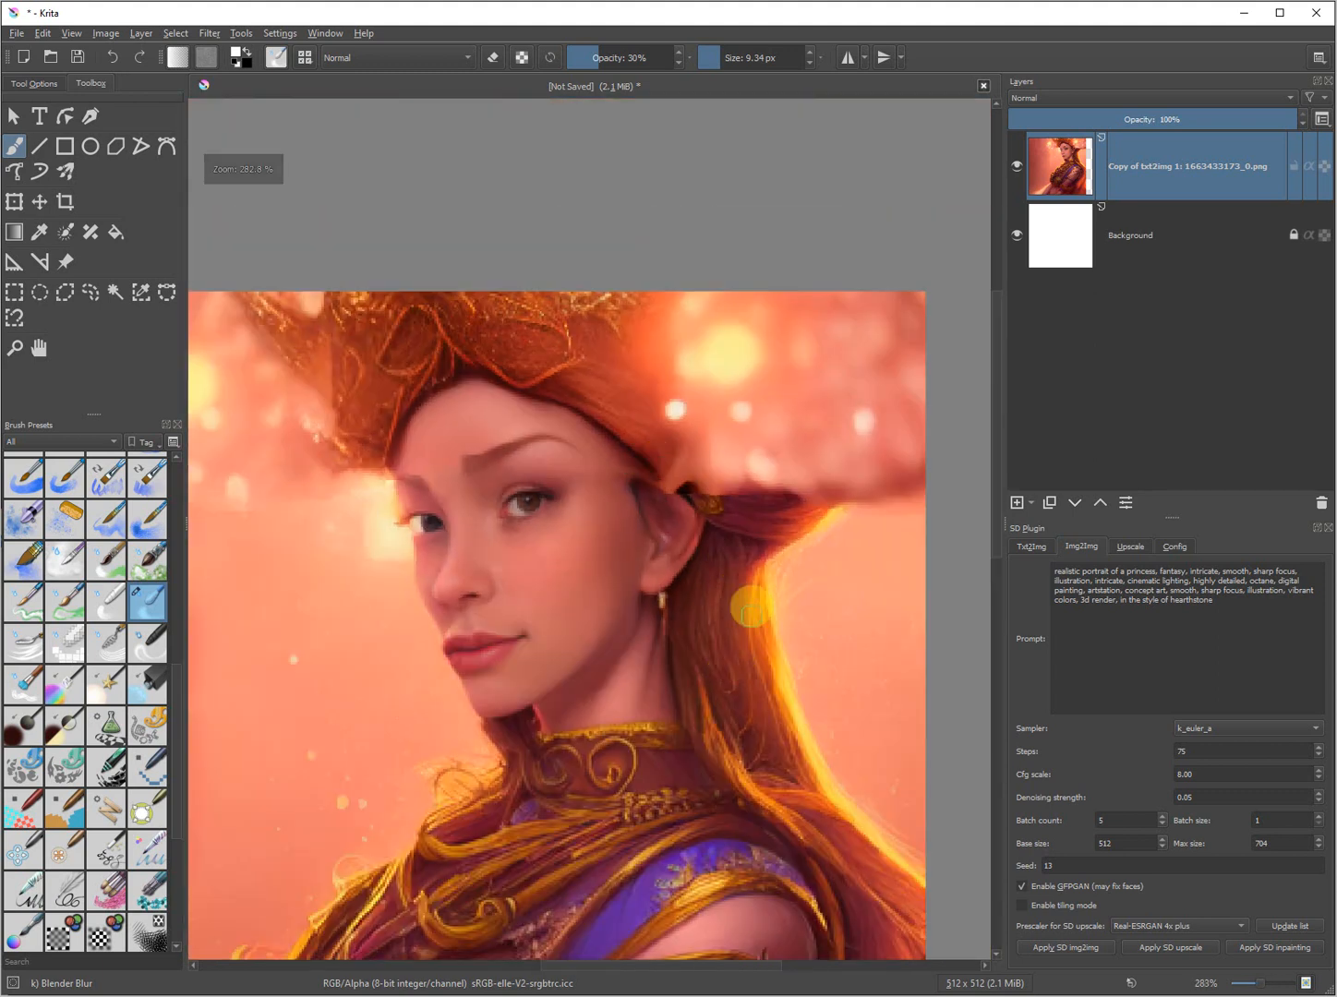
scroll(568, 434, down, 2)
scroll(361, 572, up, 3)
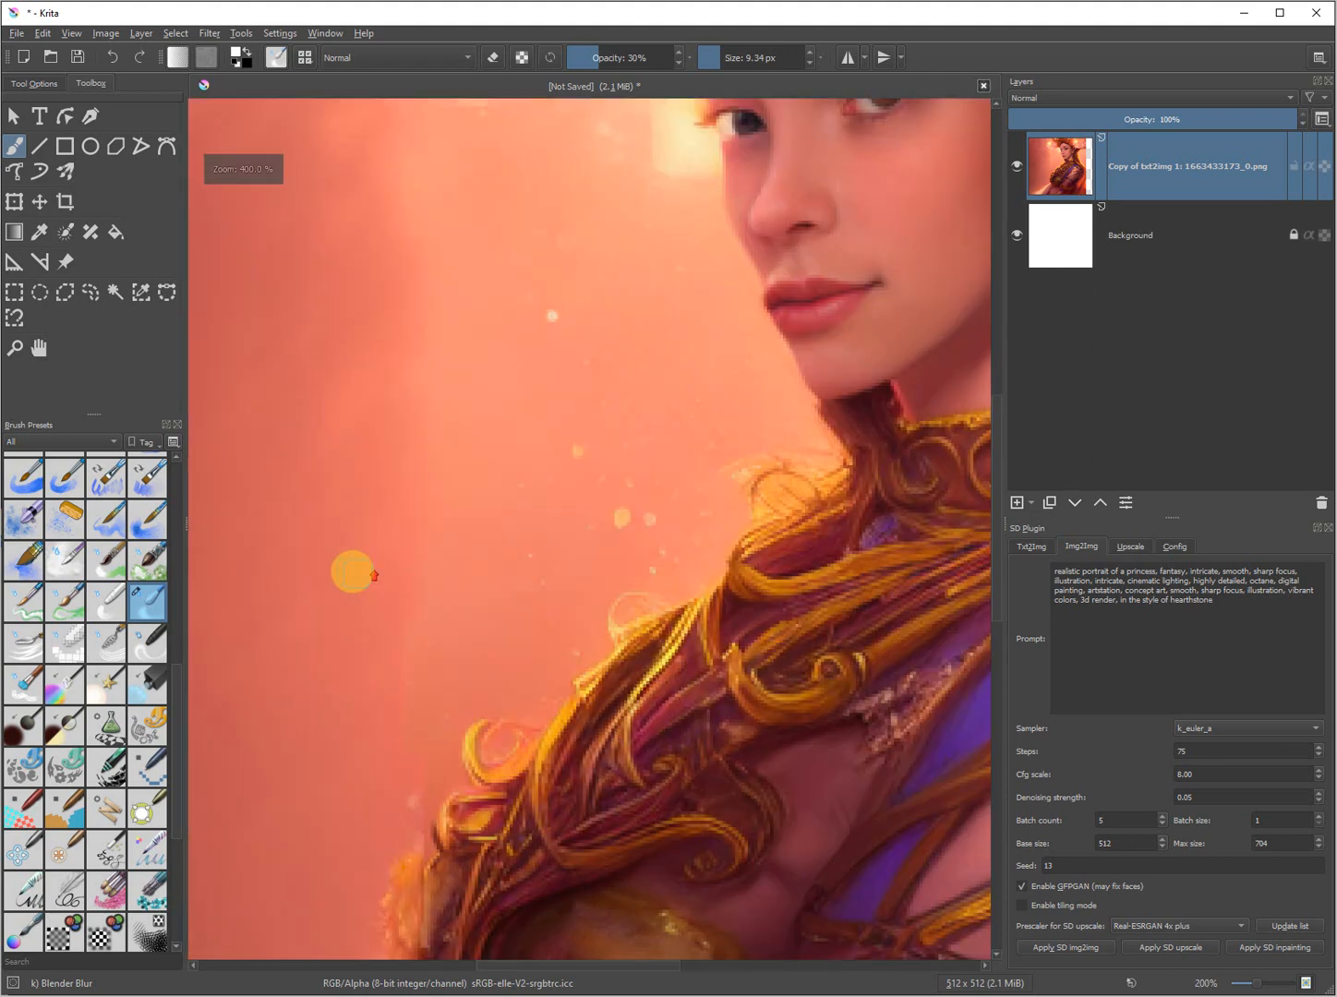
scroll(352, 568, down, 3)
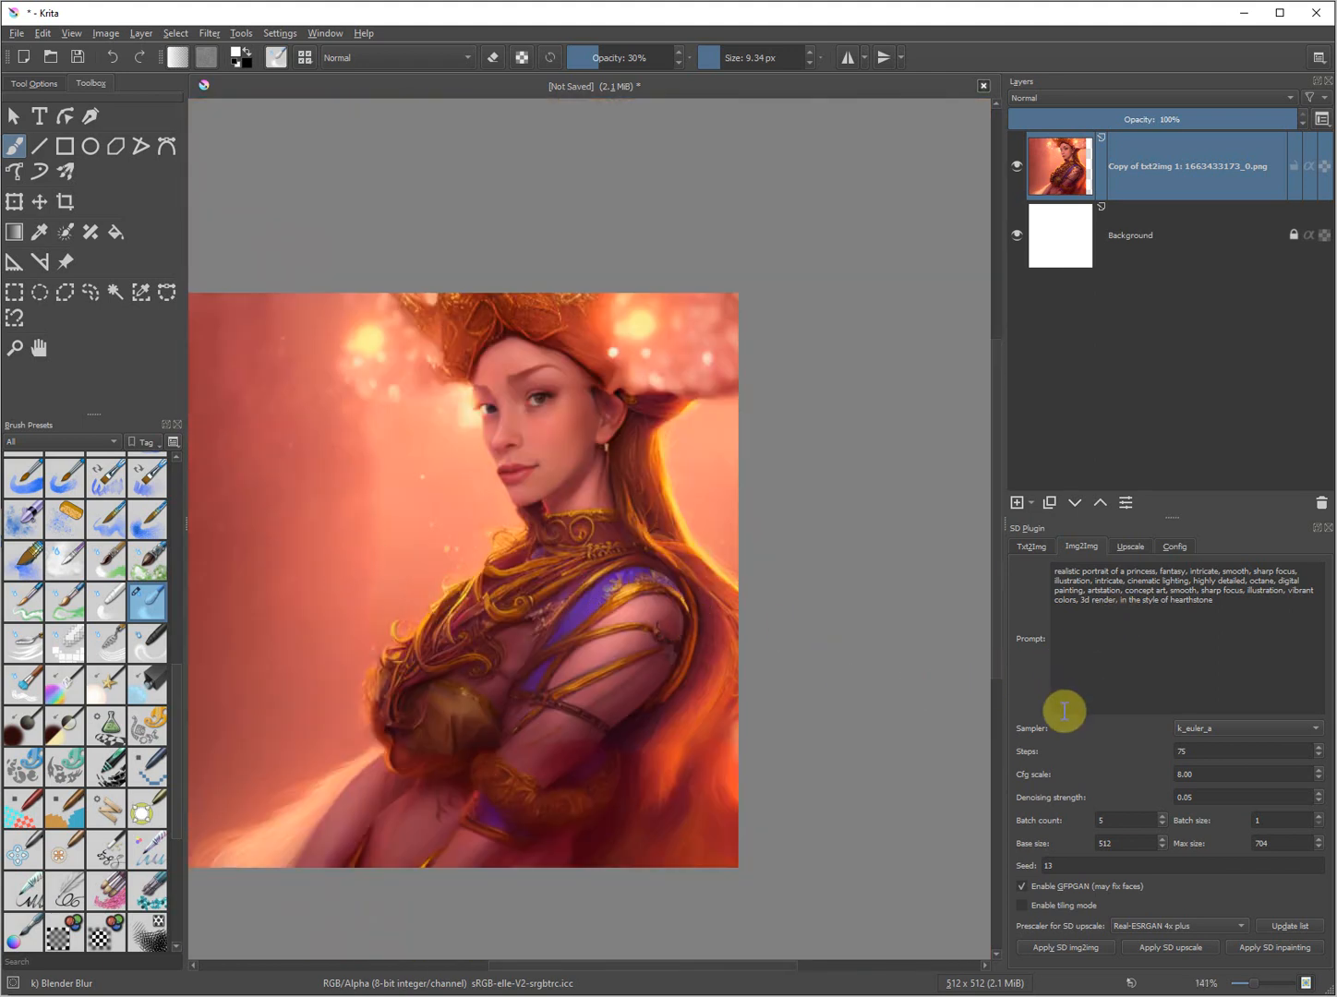
Upscale the blended portrait with the Real-ESRGAN 4x plus upscaler
click(1133, 548)
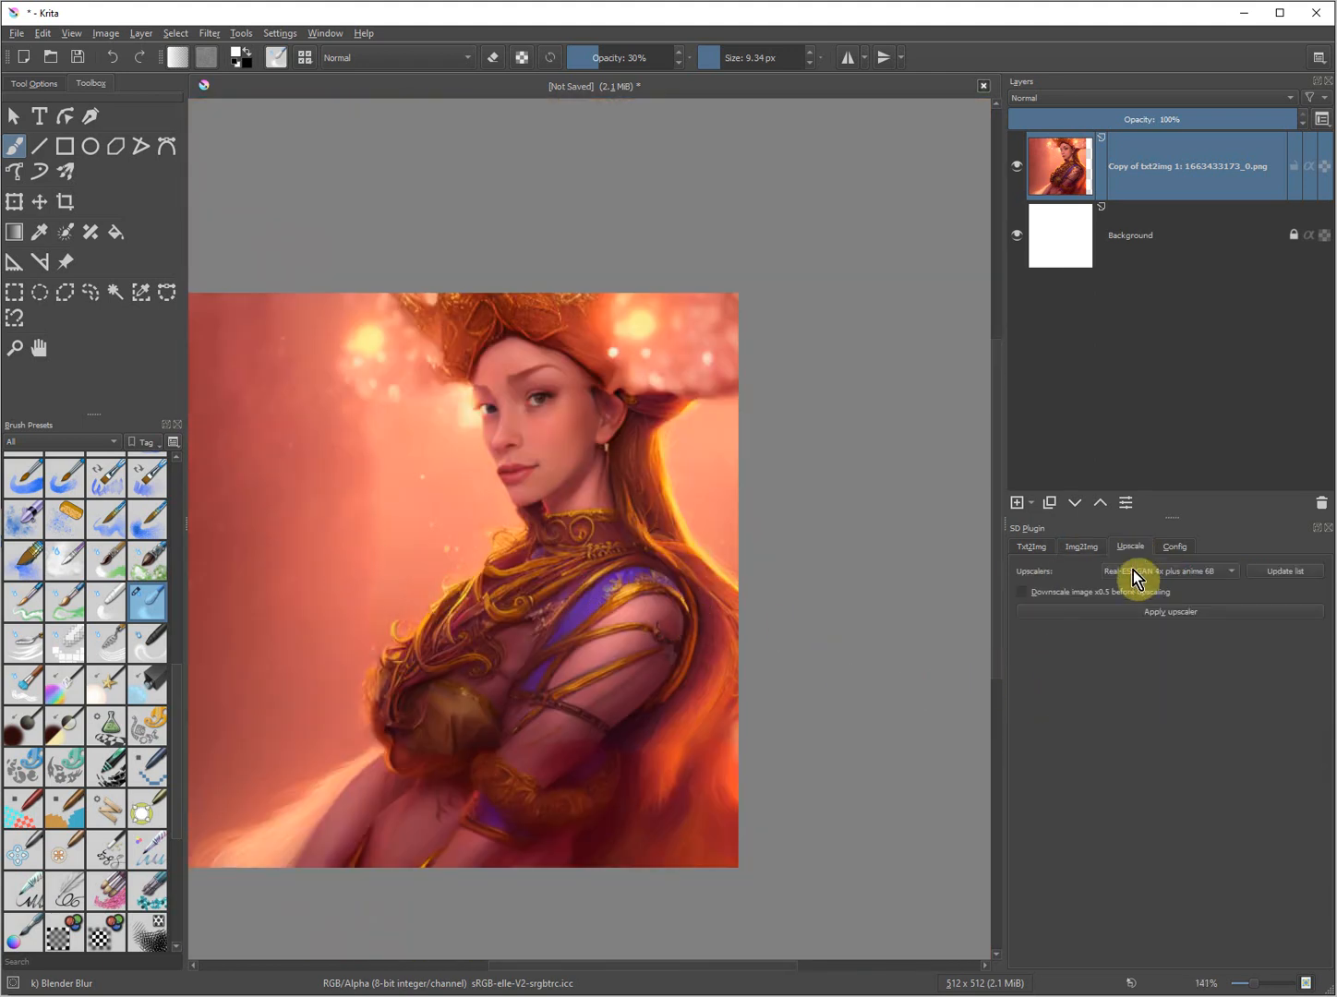
click(1228, 573)
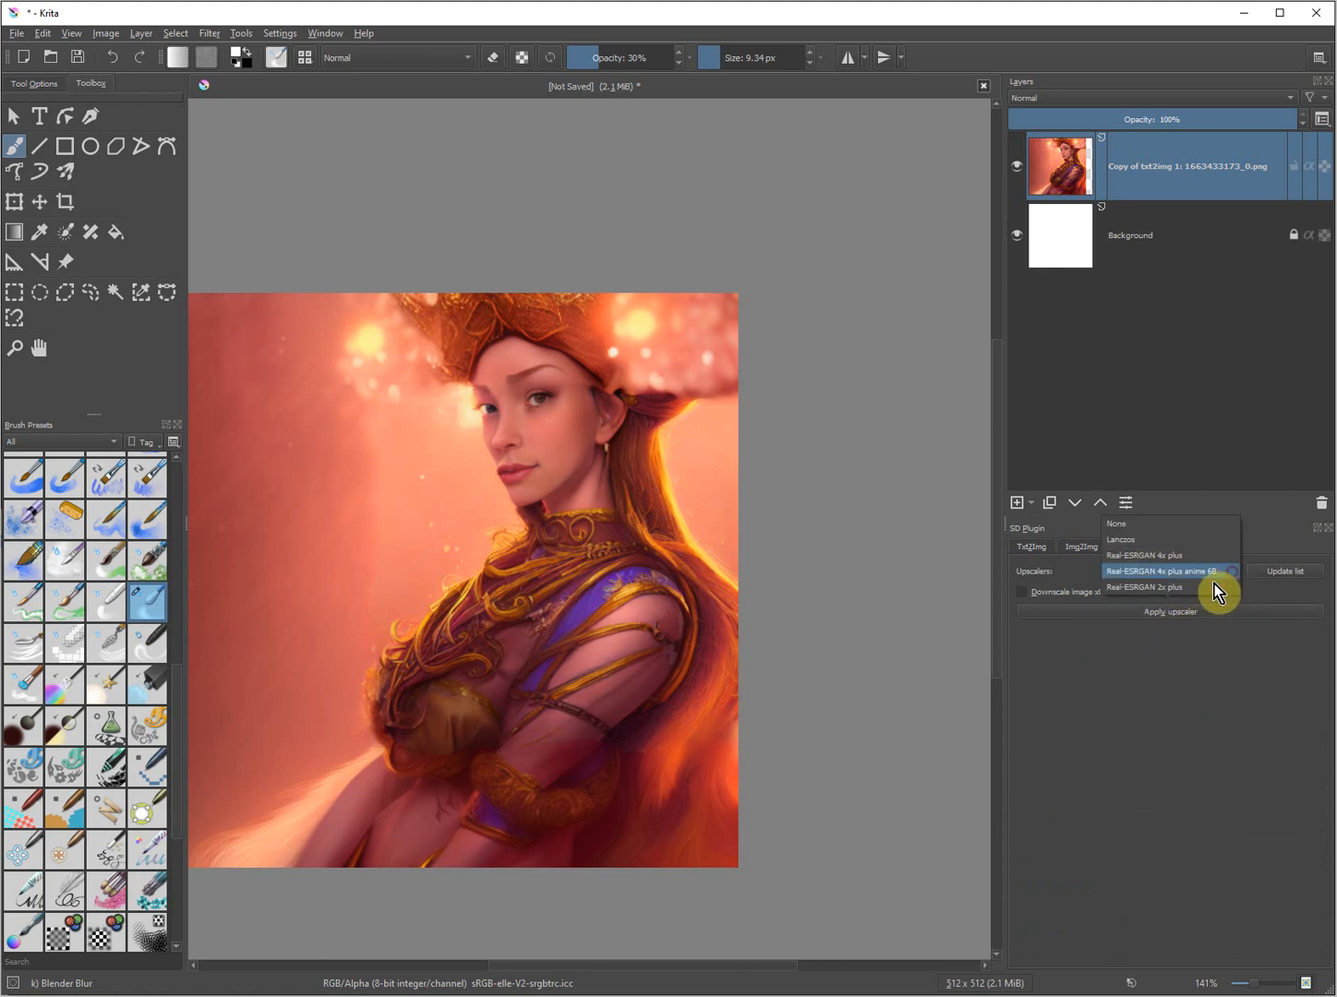
click(1134, 558)
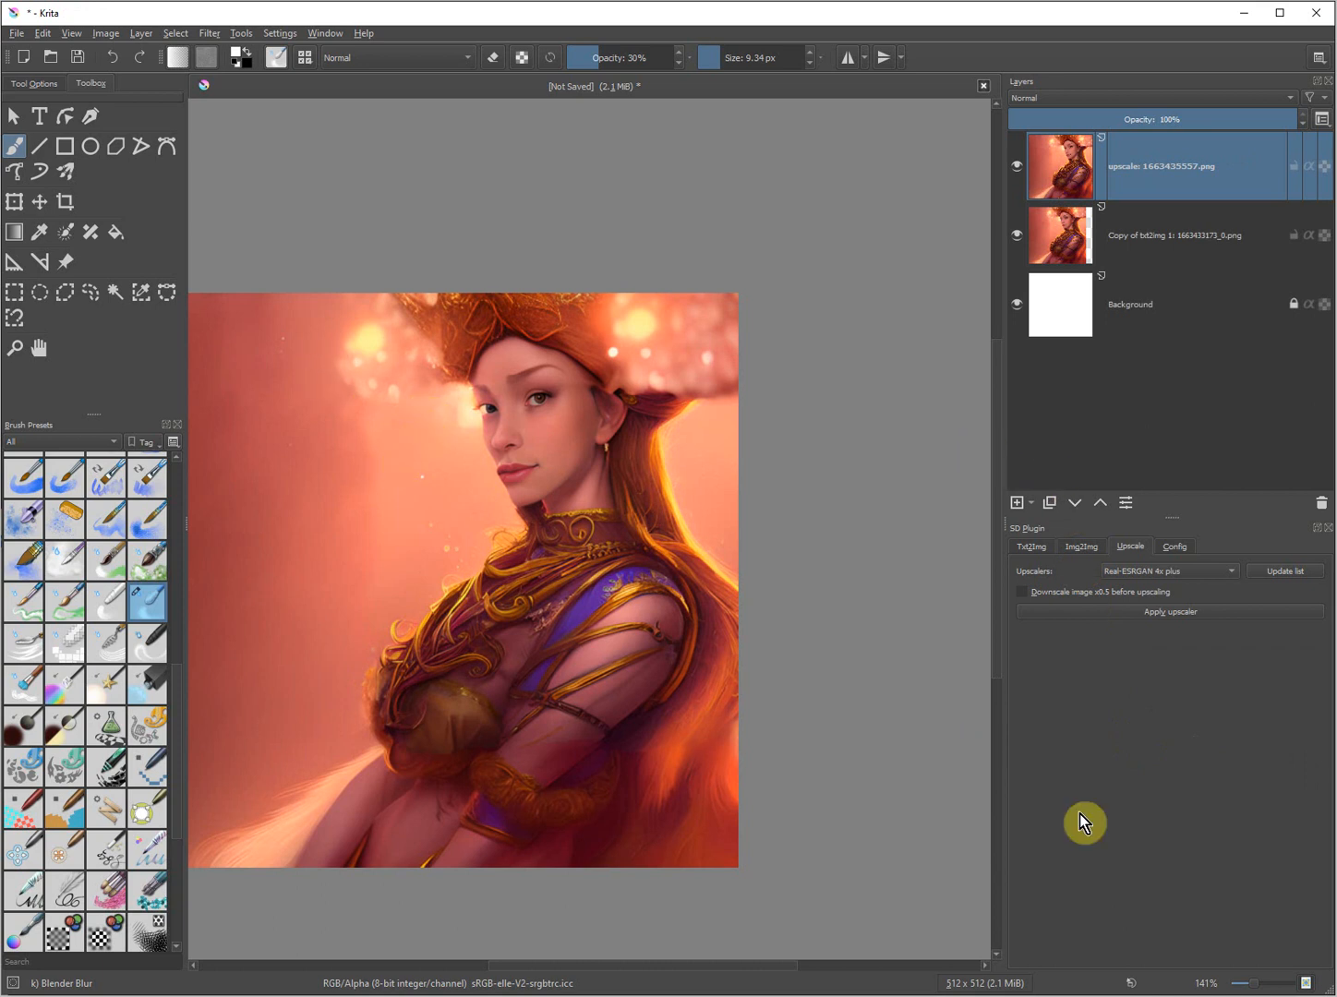
Compare the face and collar details at close range with the upscaled layer alternately hidden and shown
click(1205, 981)
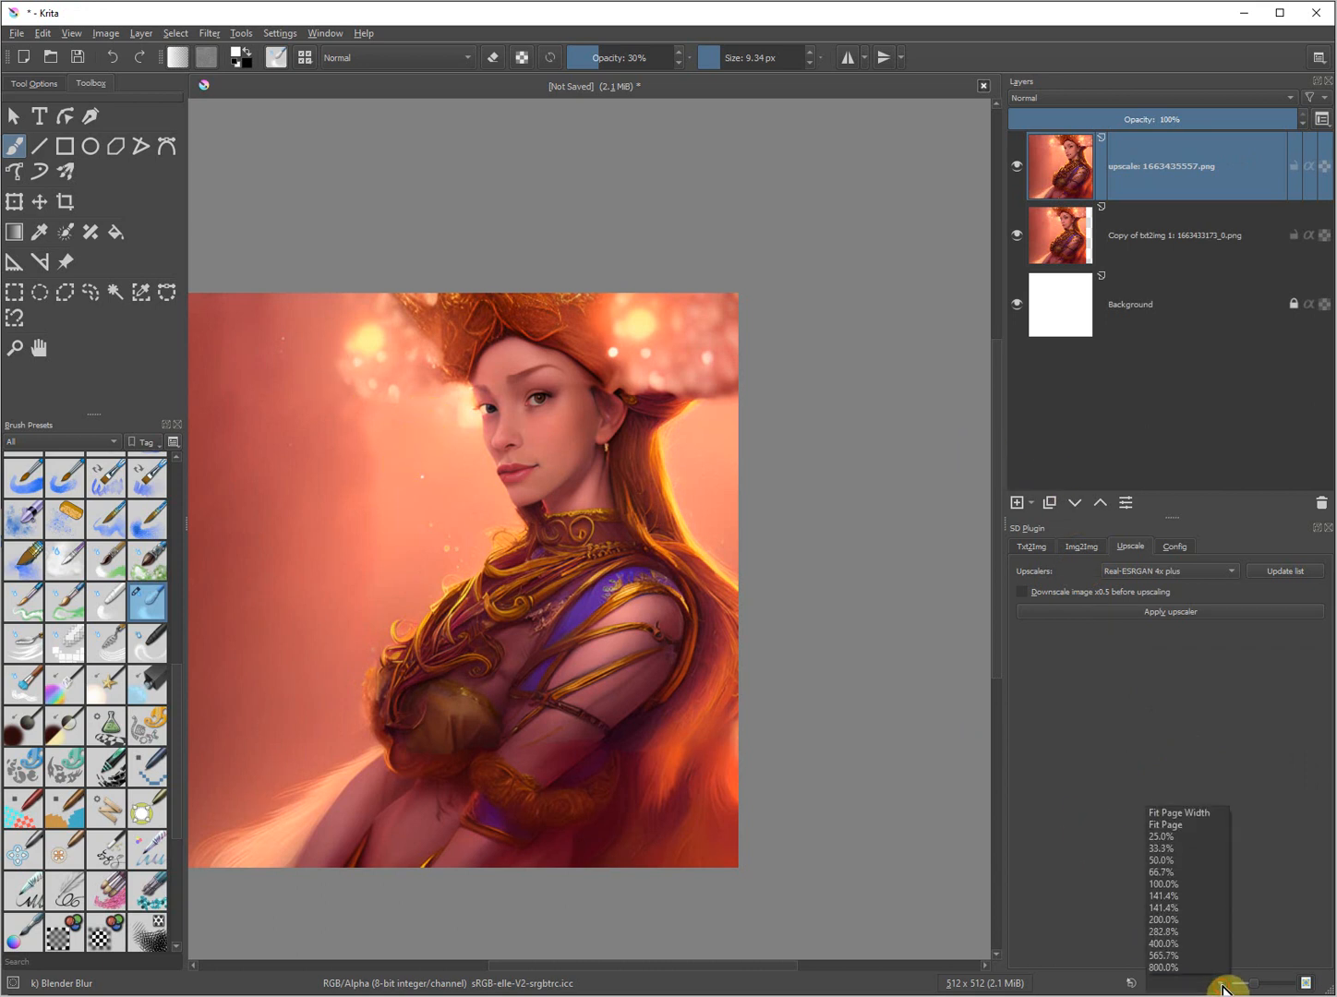
click(1196, 821)
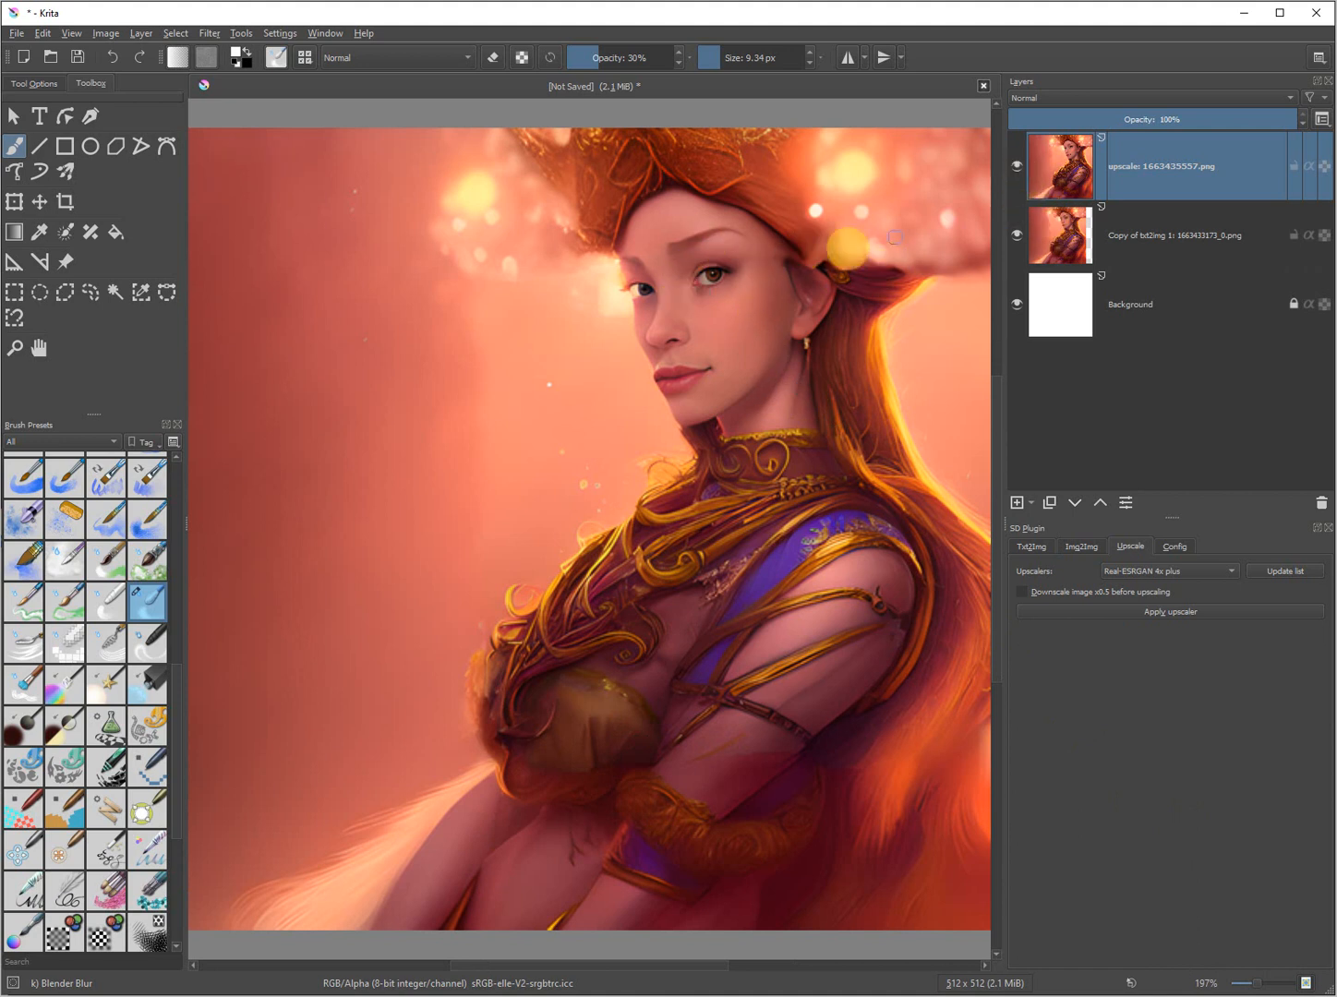
scroll(767, 224, up, 1)
scroll(753, 226, up, 4)
scroll(737, 243, down, 2)
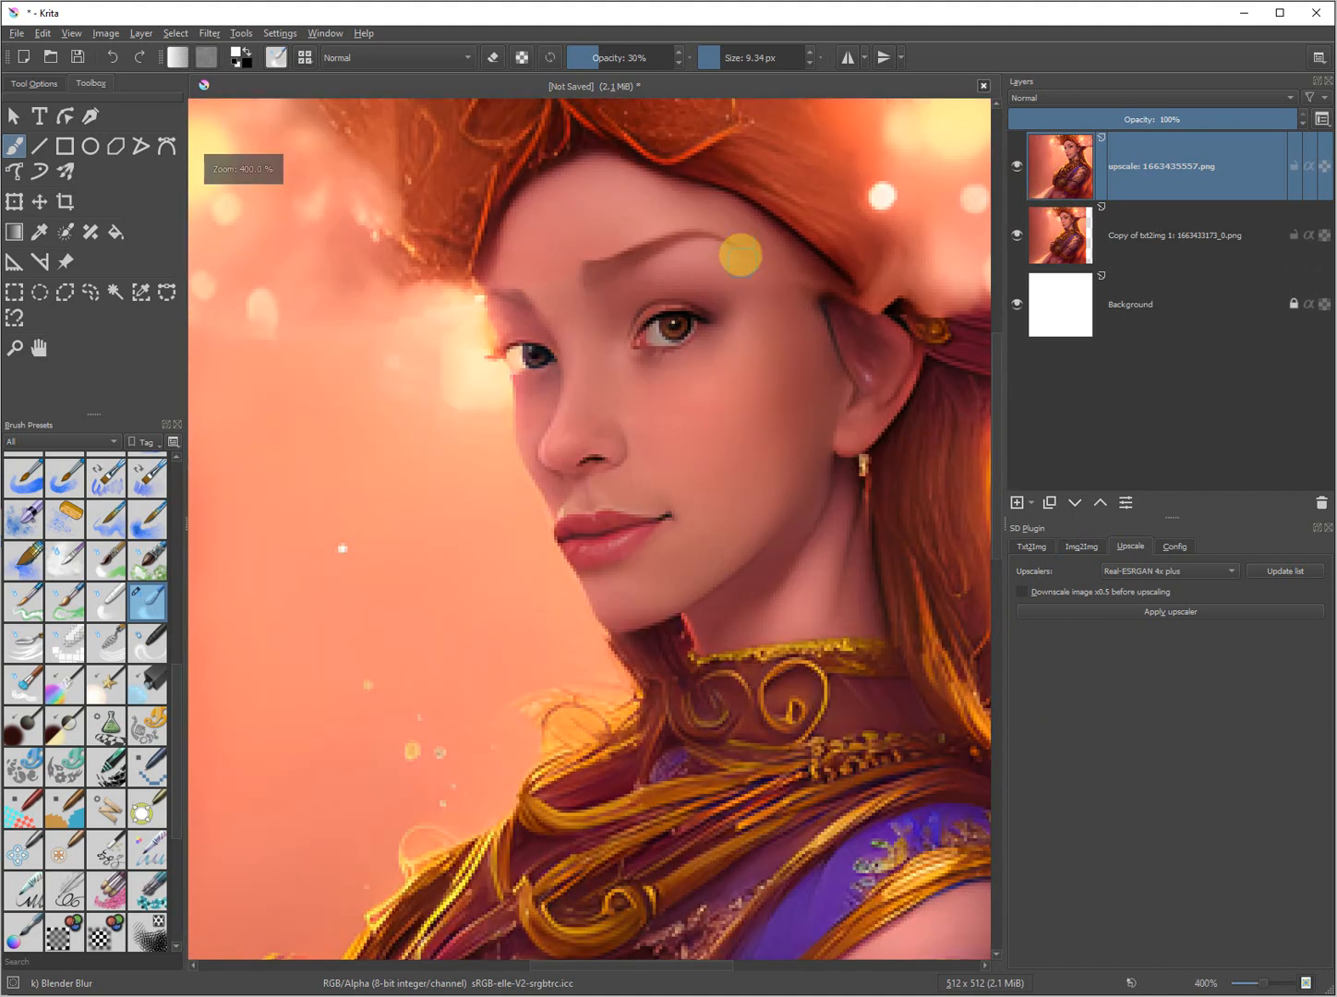
click(1018, 169)
click(1018, 168)
click(1017, 168)
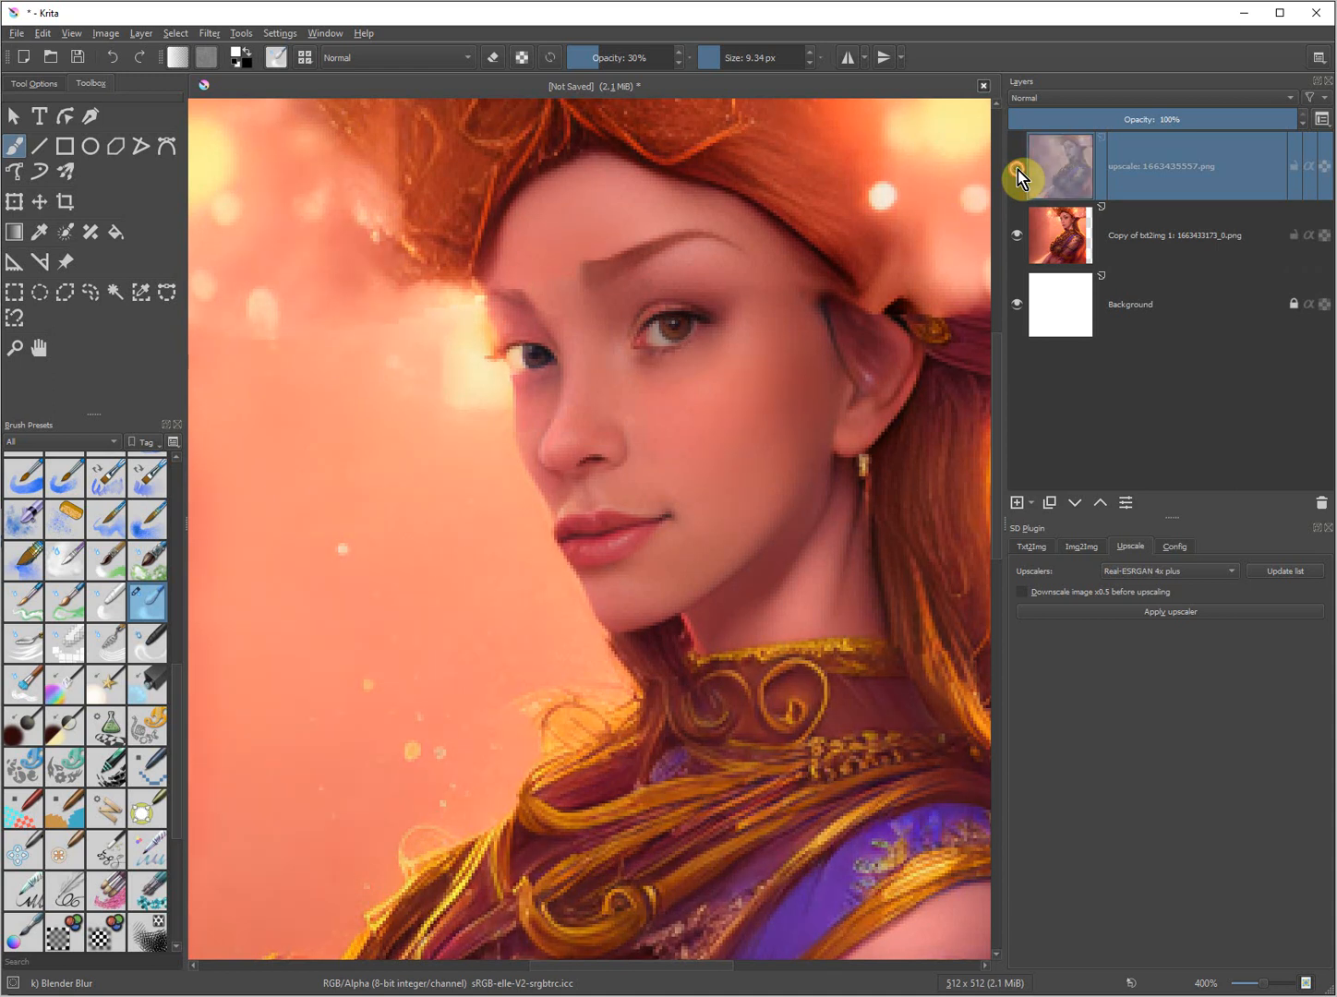
click(1017, 168)
click(1017, 169)
click(1017, 169)
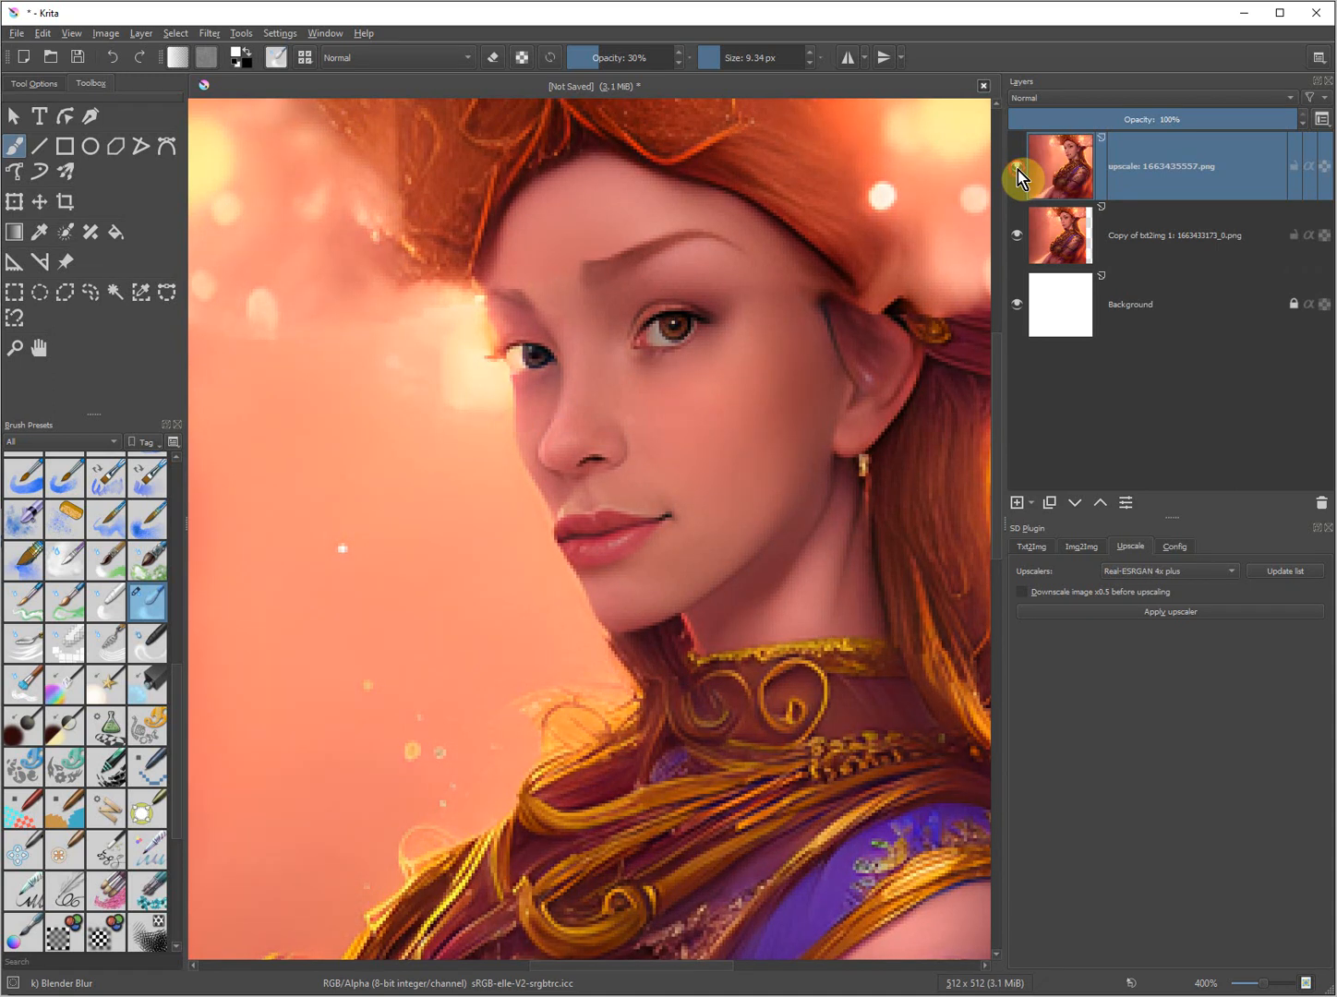
click(1017, 169)
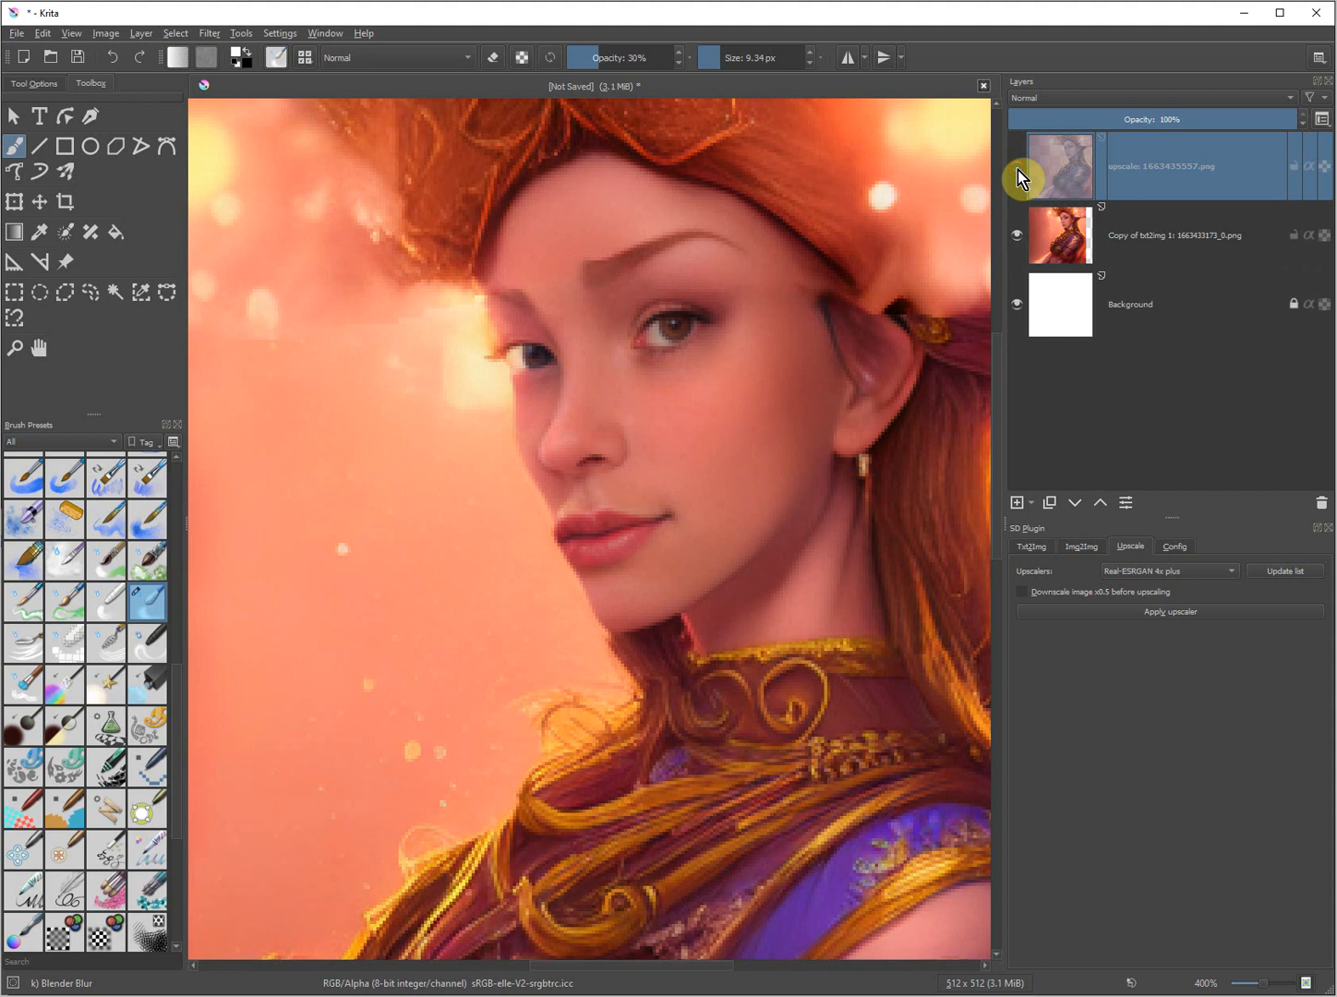
click(1017, 169)
click(1017, 170)
click(1017, 169)
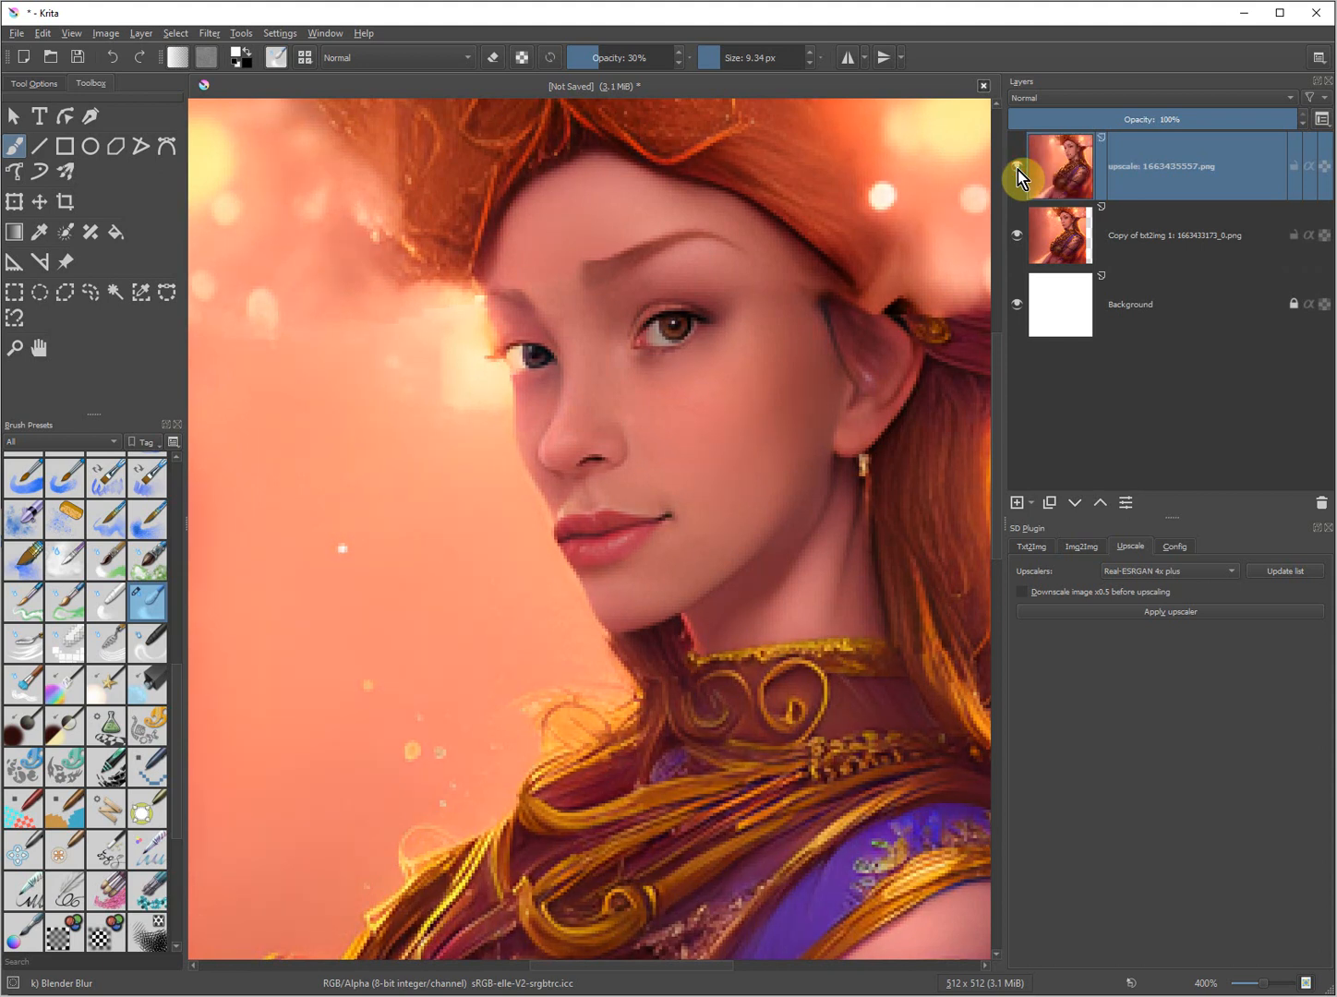
click(1017, 172)
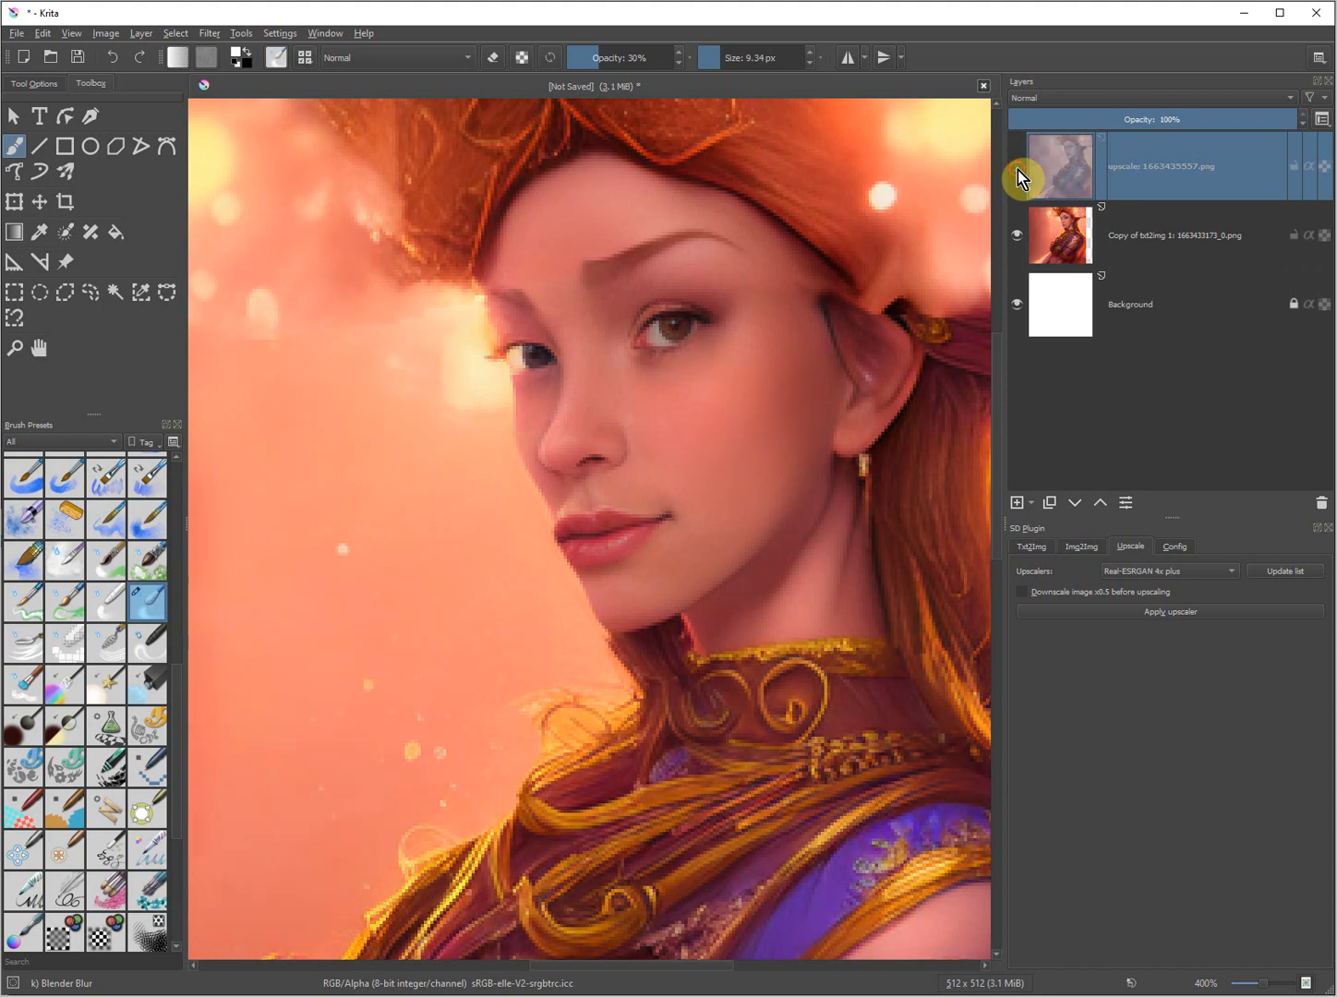
Compare the whole portrait at page-fit size without and with the upscaled layer, leaving that layer visible
scroll(642, 331, down, 3)
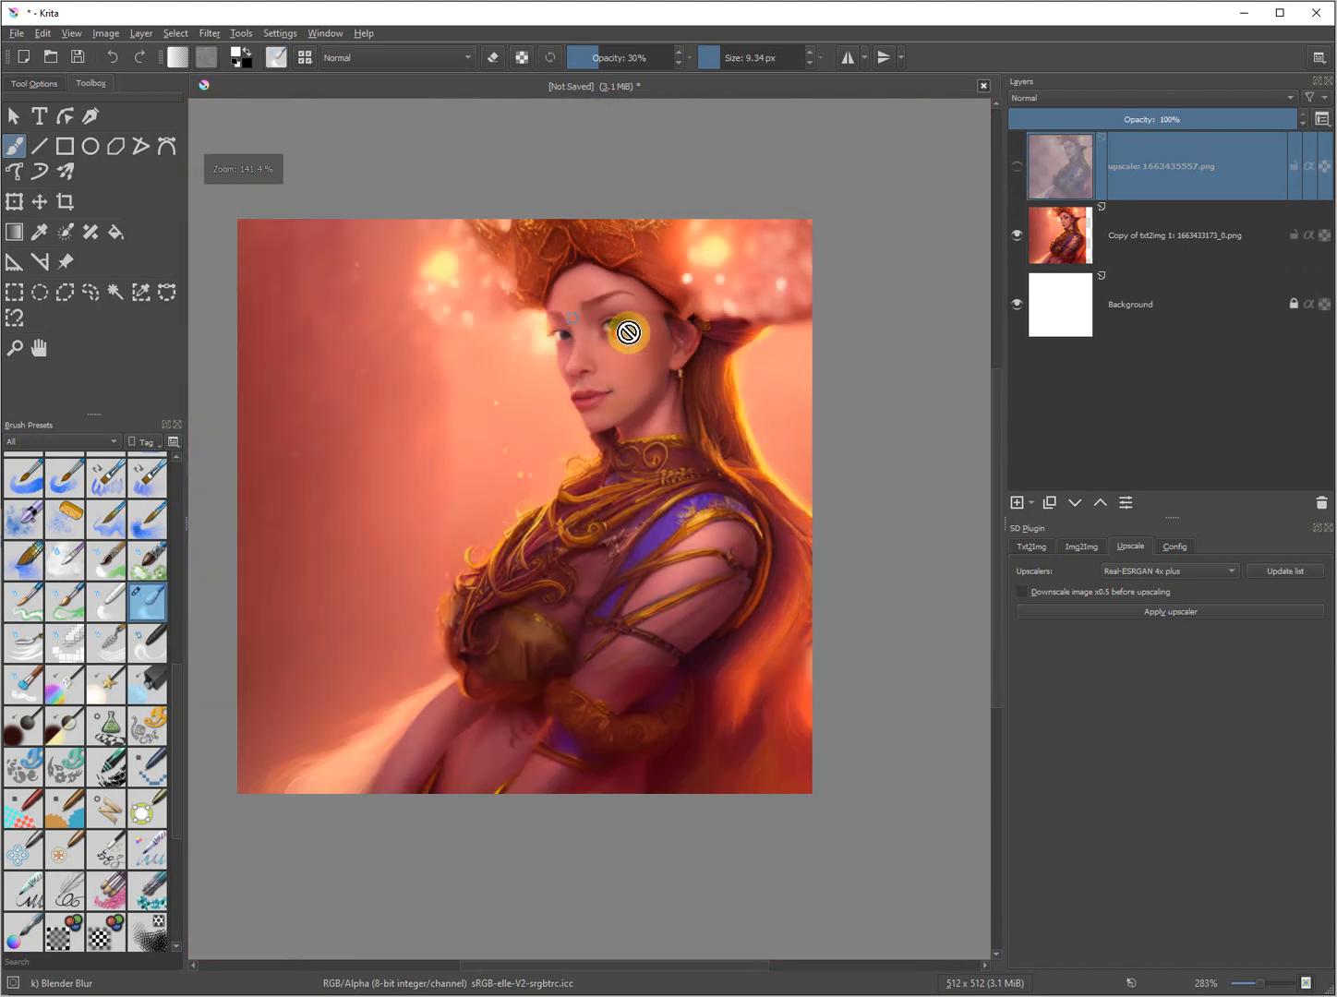
click(1218, 983)
click(1187, 818)
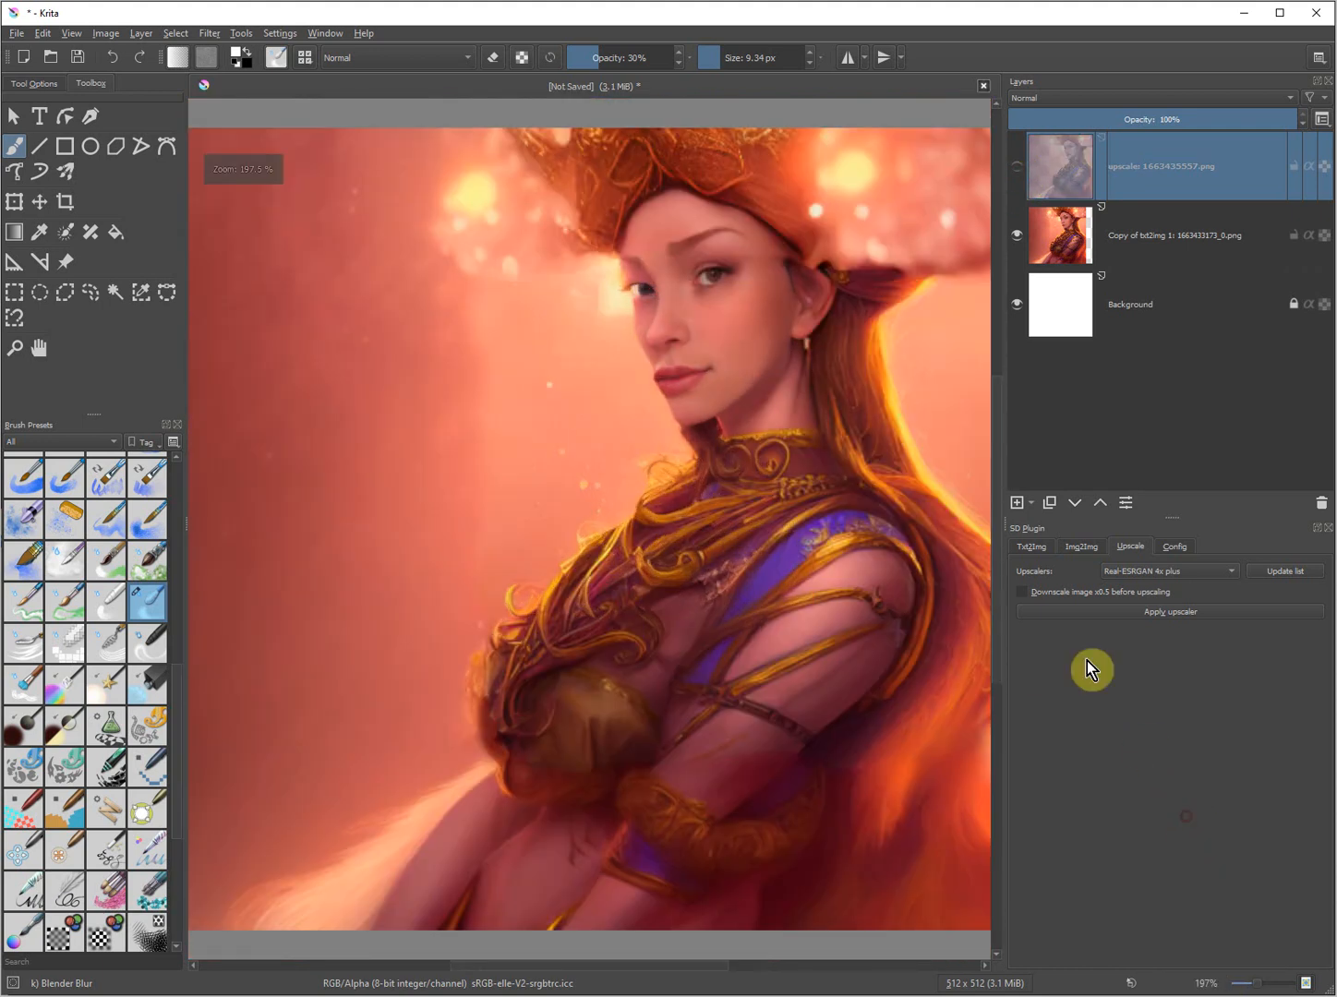
click(1017, 170)
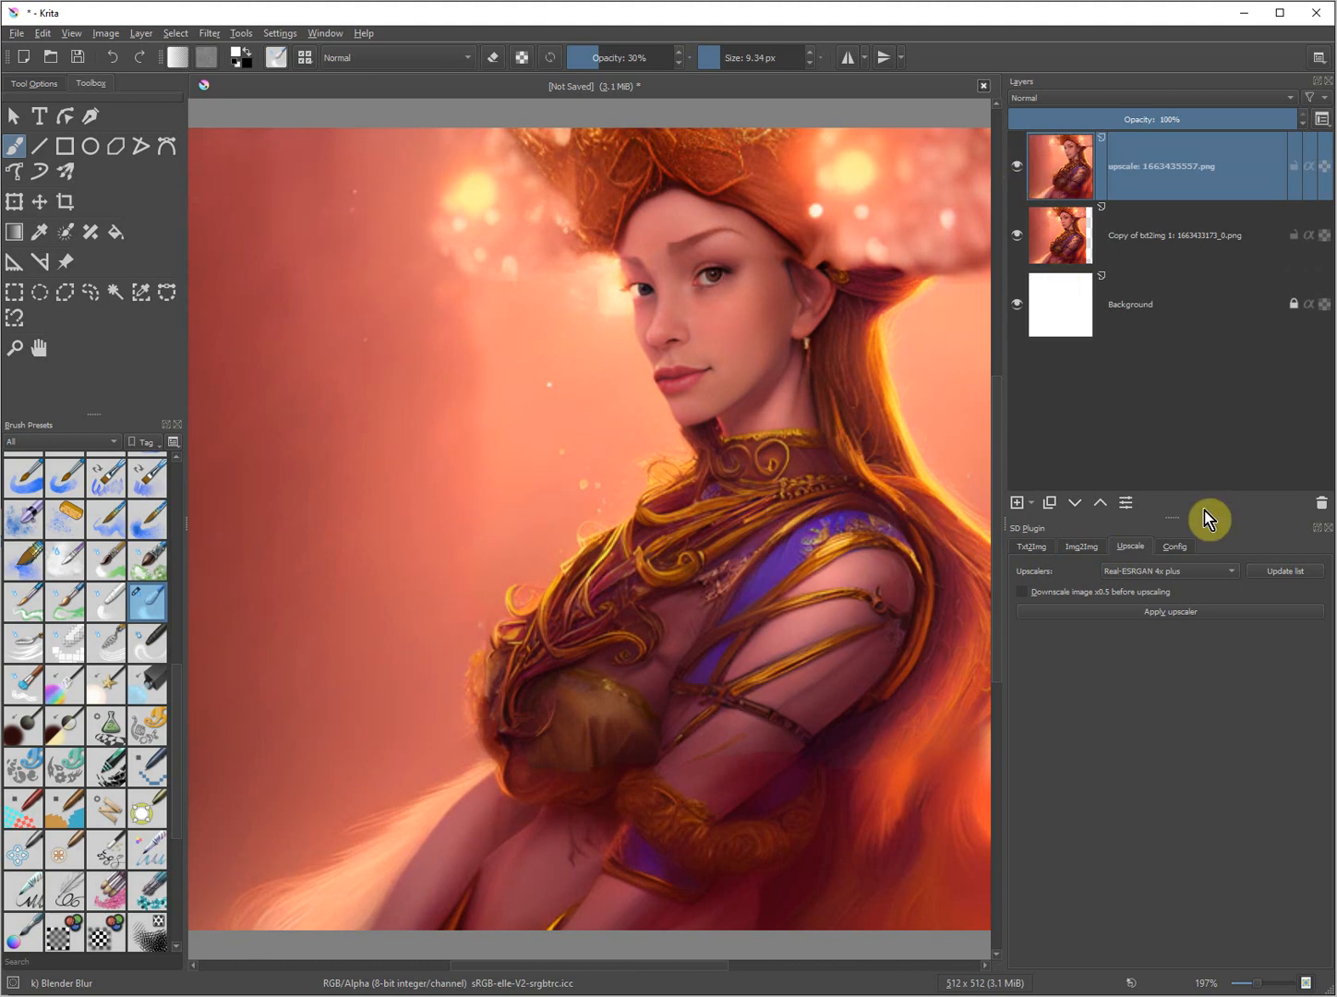